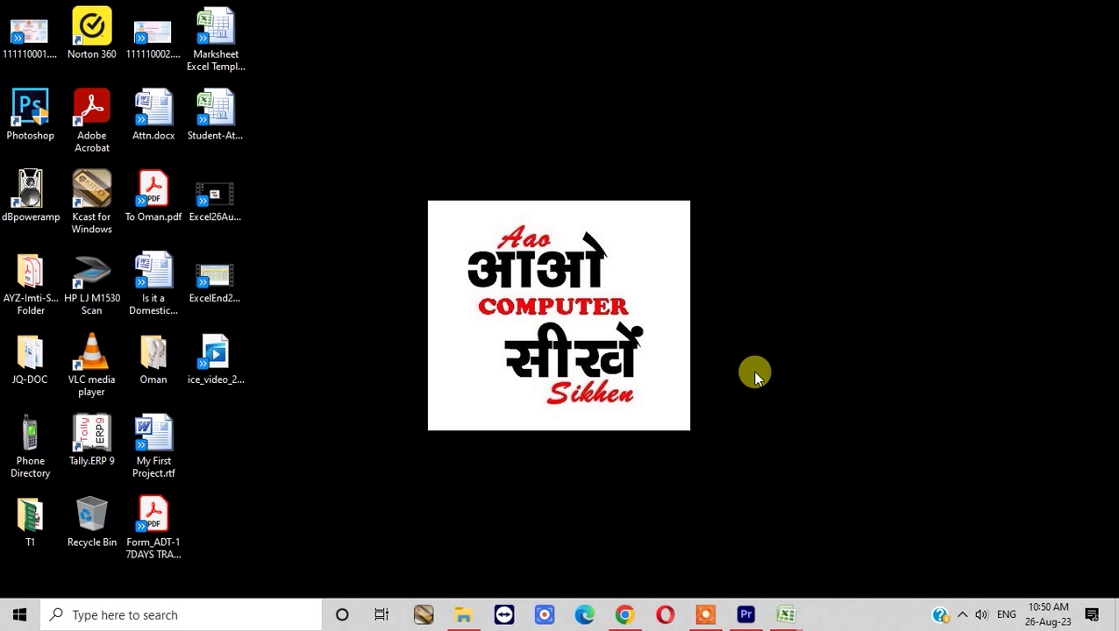
Open the Student-Attendance-Sheet-in-Excel-with-Formula.xlsx workbook from the desktop icon.
double_click(215, 110)
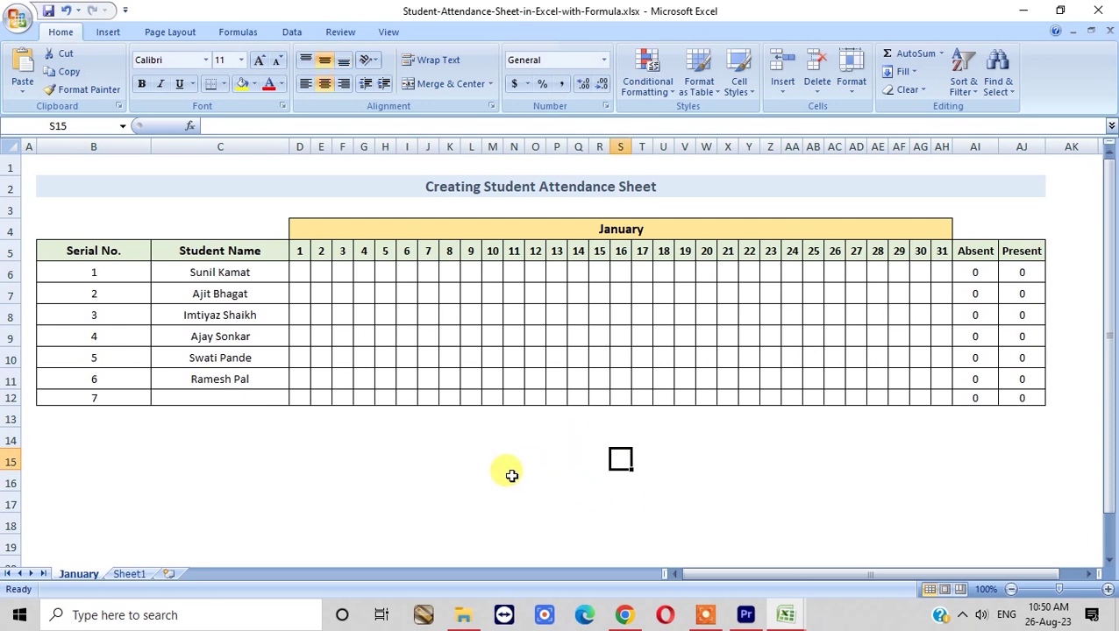
left_click(566, 191)
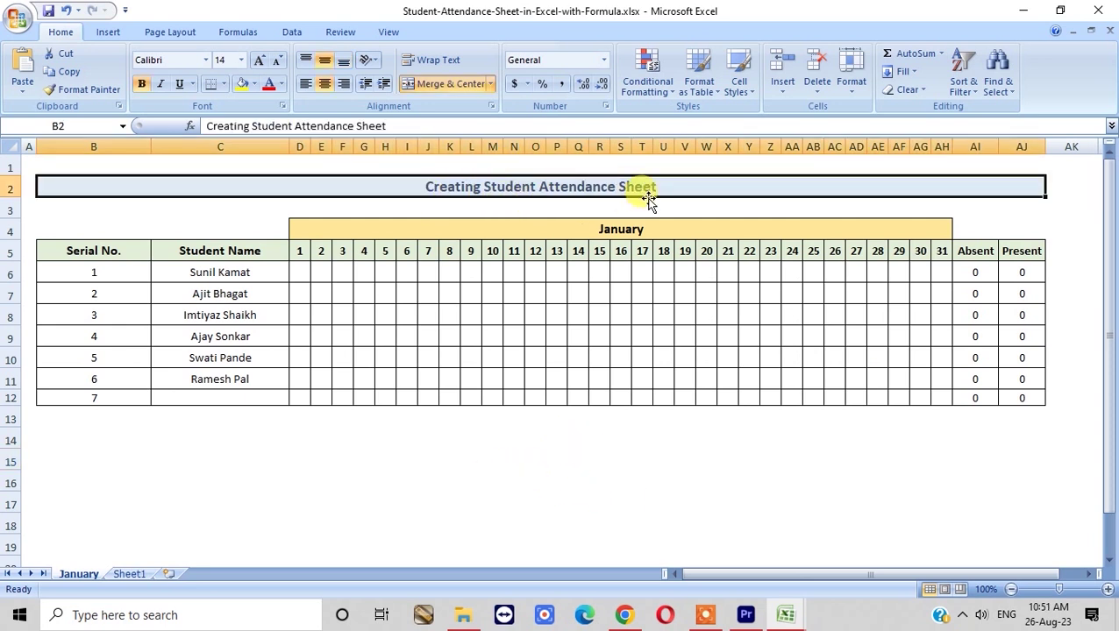
left_click(734, 207)
left_click(696, 184)
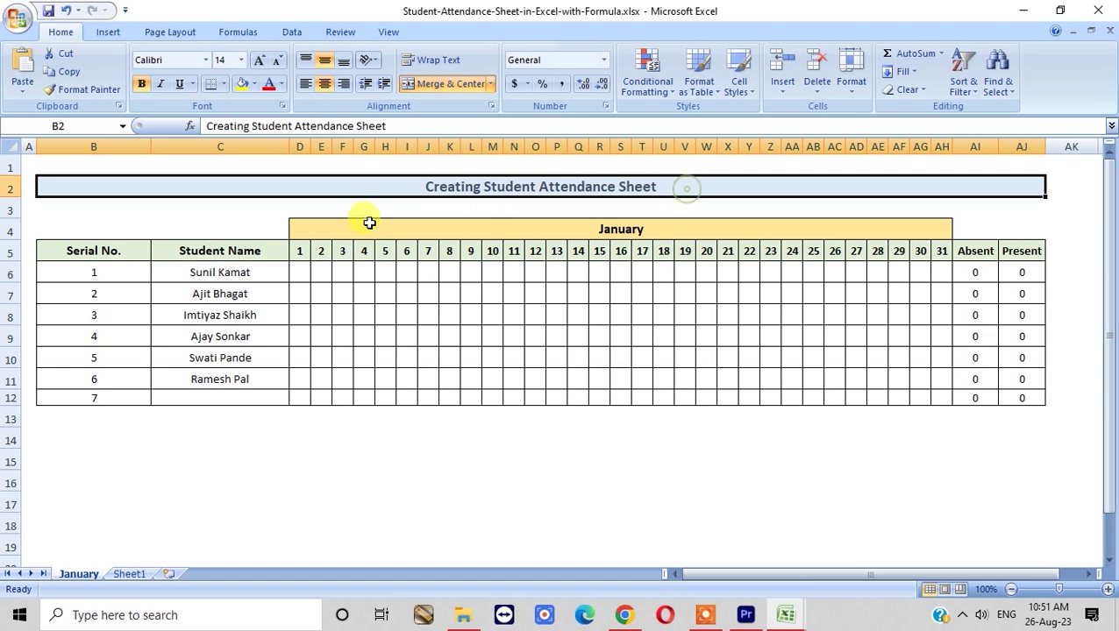
left_click(473, 235)
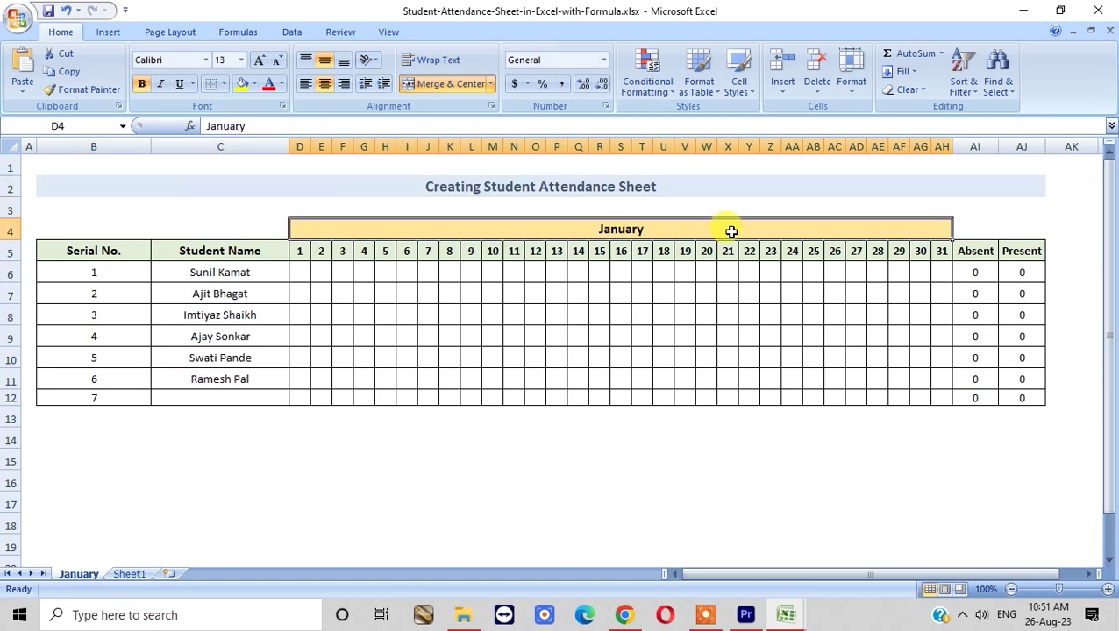
left_click_drag(77, 250, 102, 392)
left_click_drag(219, 250, 232, 393)
left_click(299, 251)
left_click(321, 251)
key("Right")
key("Right")
key("Right")
key("Right")
key("Right")
key("Right")
key("Right")
key("Right")
key("Right")
key("Right")
key("Right")
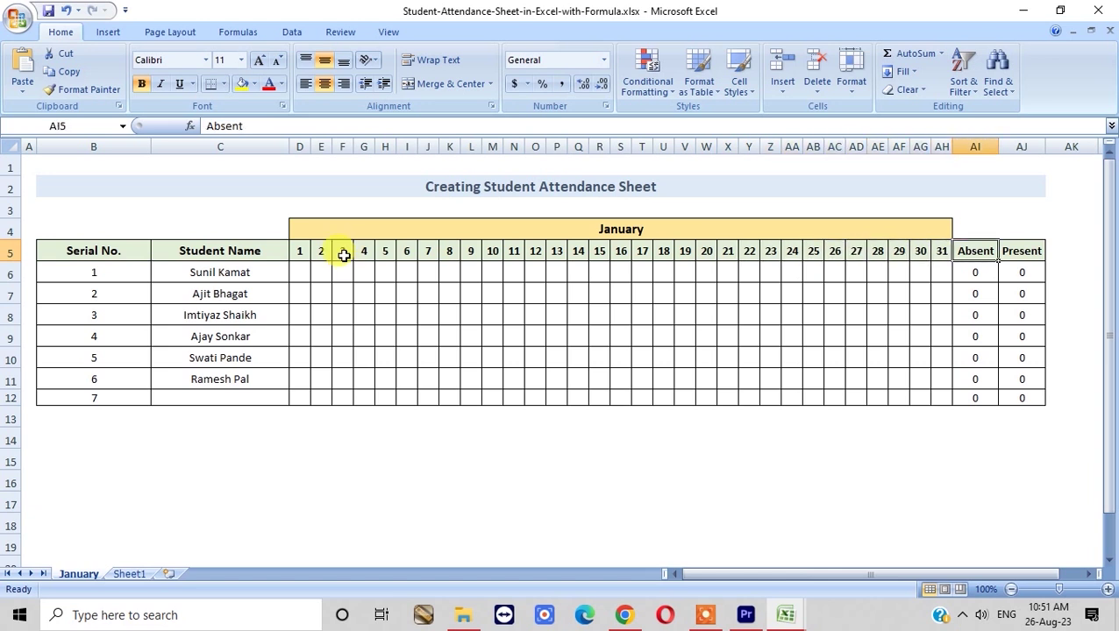
key("Right")
key("Left")
mouse_move(310, 147)
left_mouse_down()
mouse_move(355, 144)
mouse_move(299, 147)
mouse_move(1047, 144)
left_mouse_up()
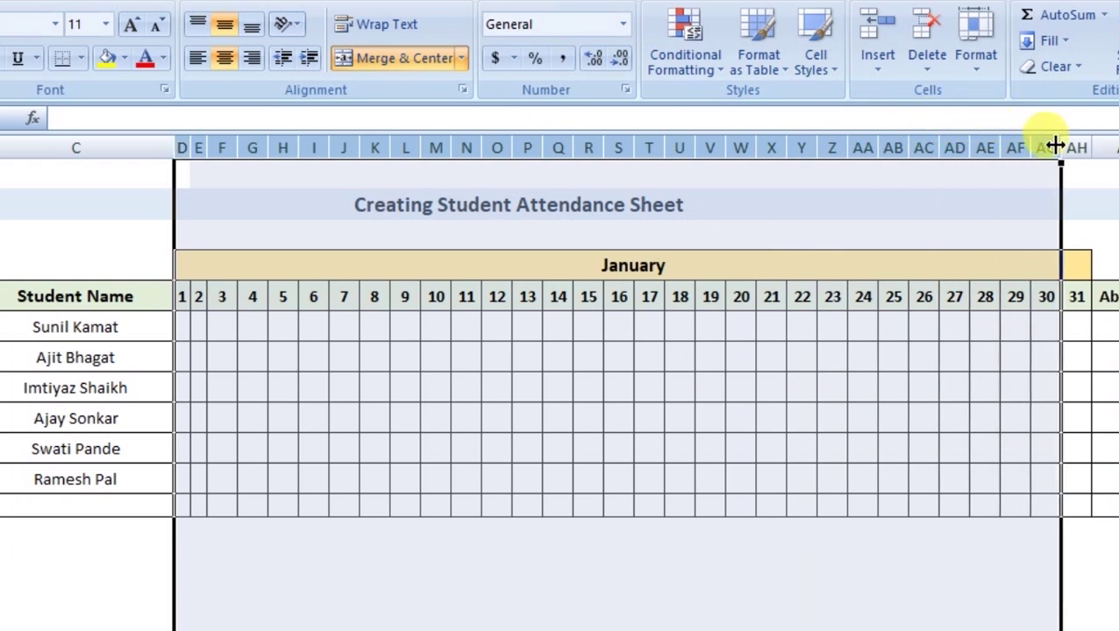
Set the January day columns D through AH to a column width of 3.
right_click(906, 147)
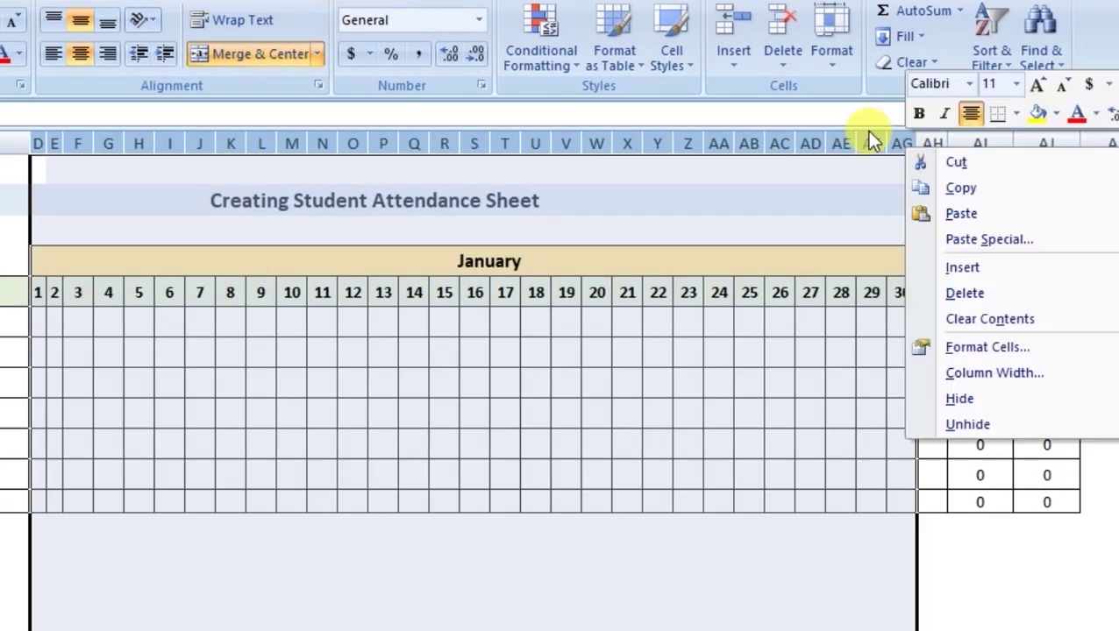
right_click(877, 145)
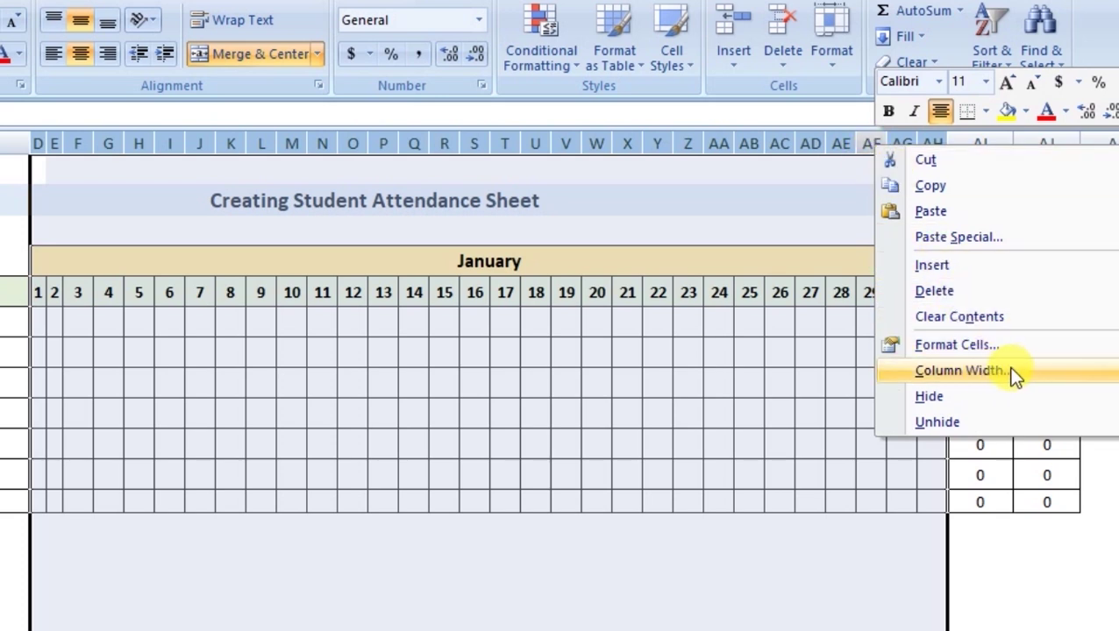
left_click(960, 371)
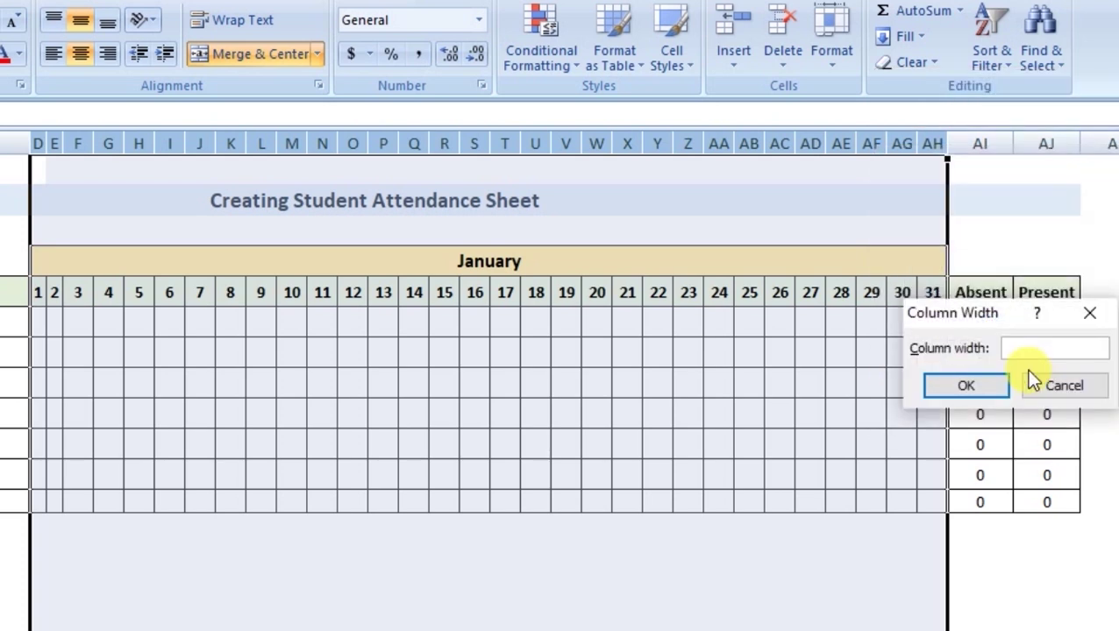
left_click_drag(974, 313, 475, 379)
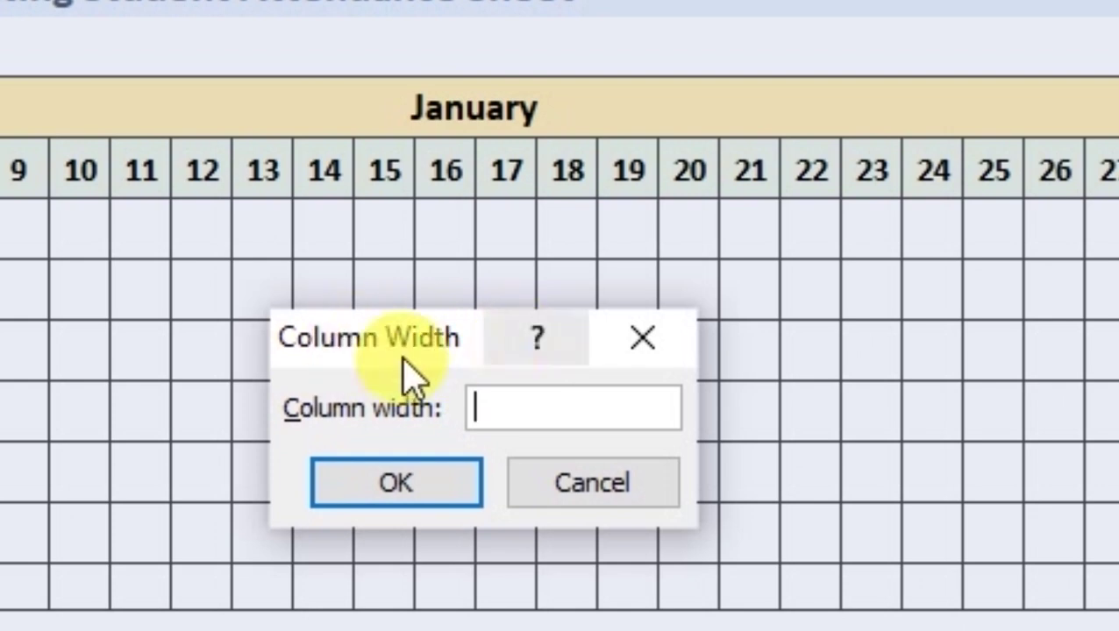
type("3")
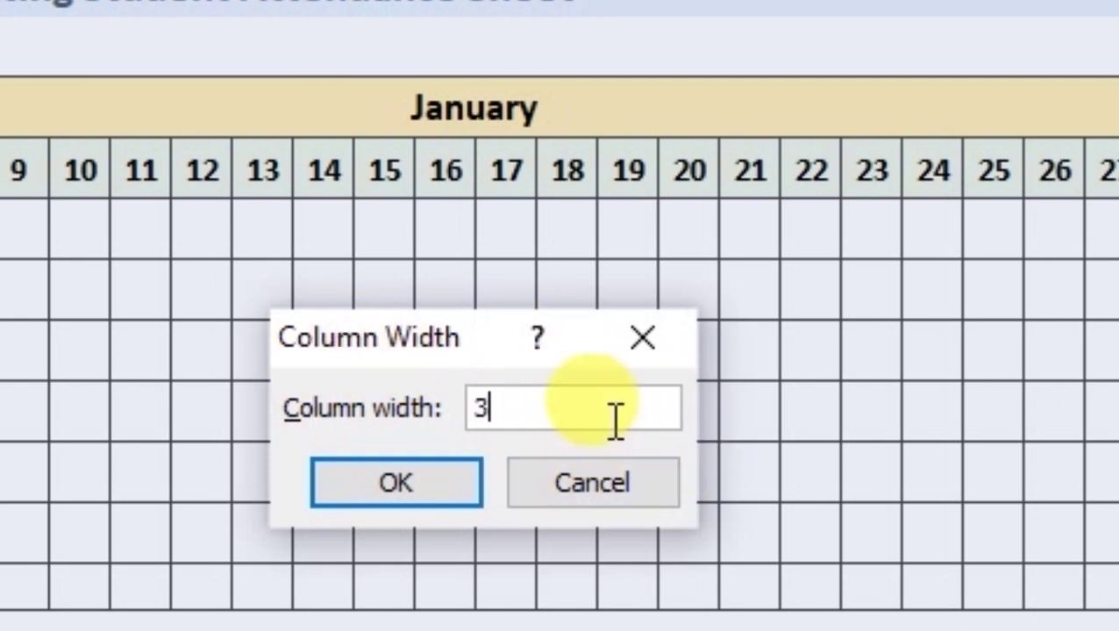
left_click(396, 482)
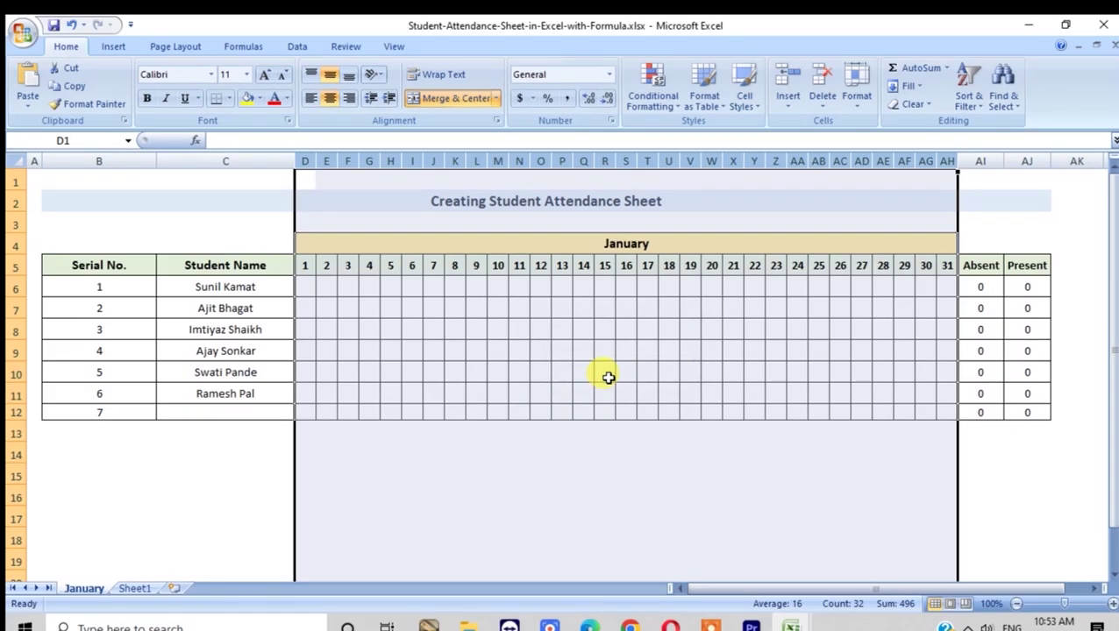
left_click(647, 429)
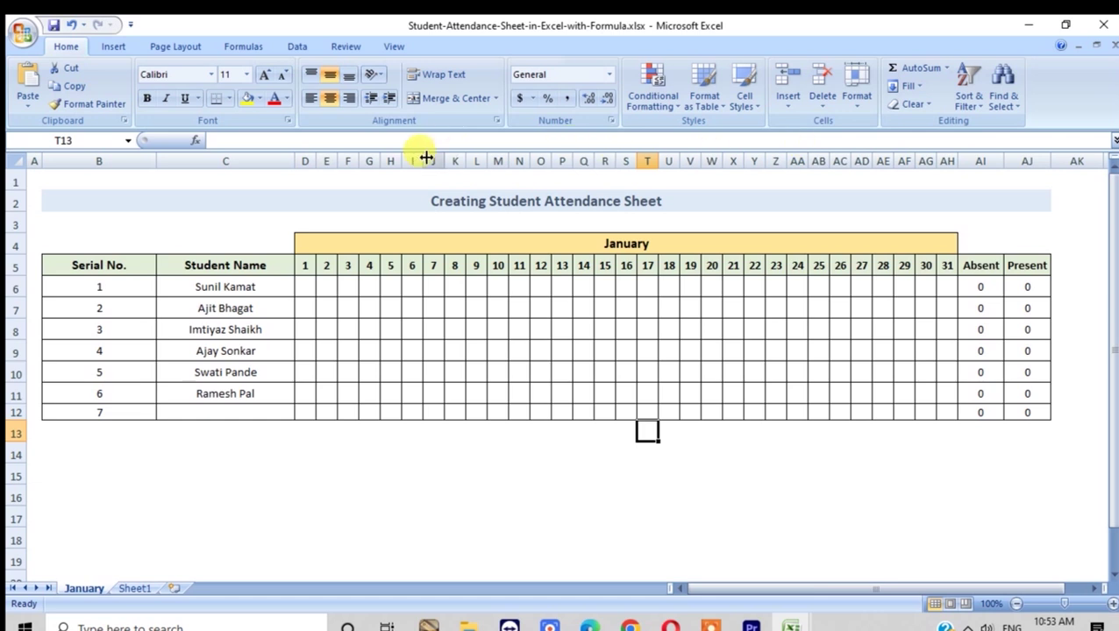
left_click(302, 160)
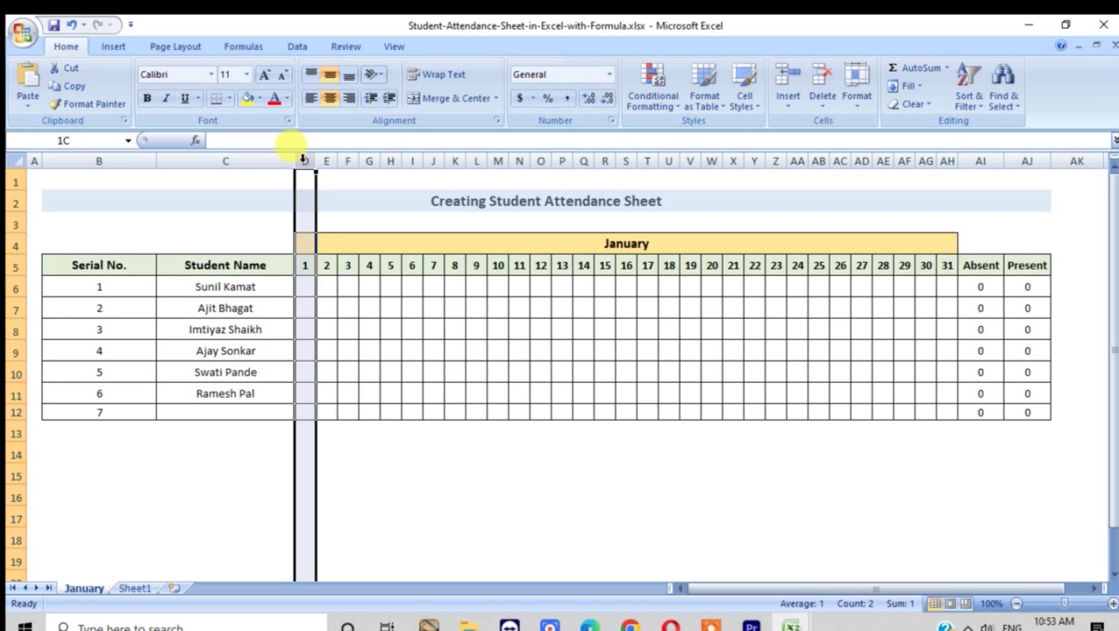
left_click_drag(303, 161, 944, 160)
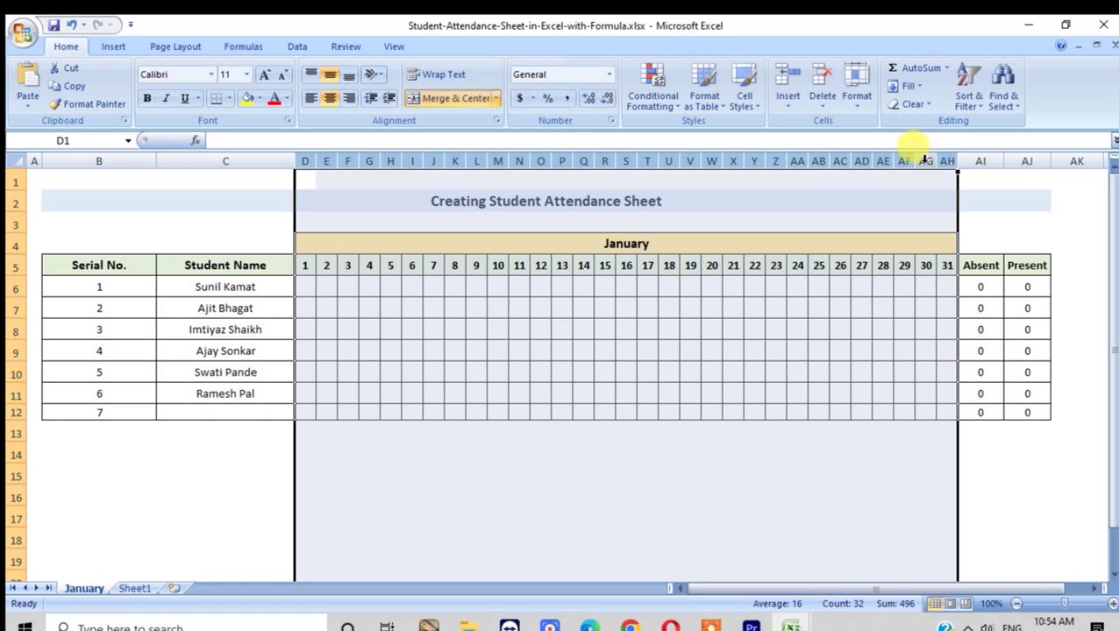
right_click(924, 159)
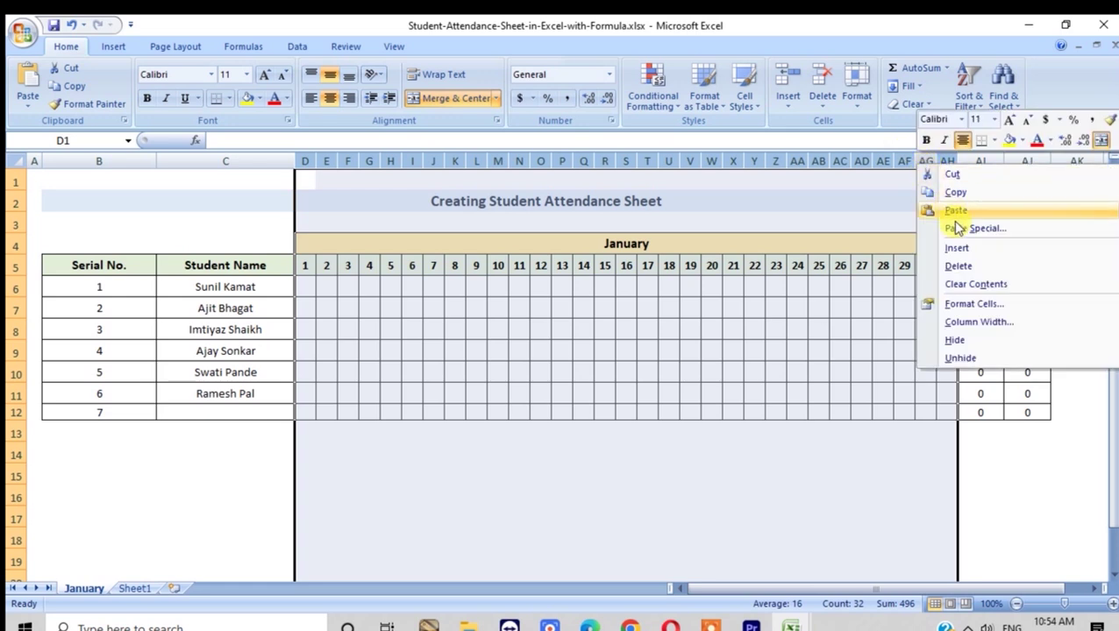
left_click(976, 322)
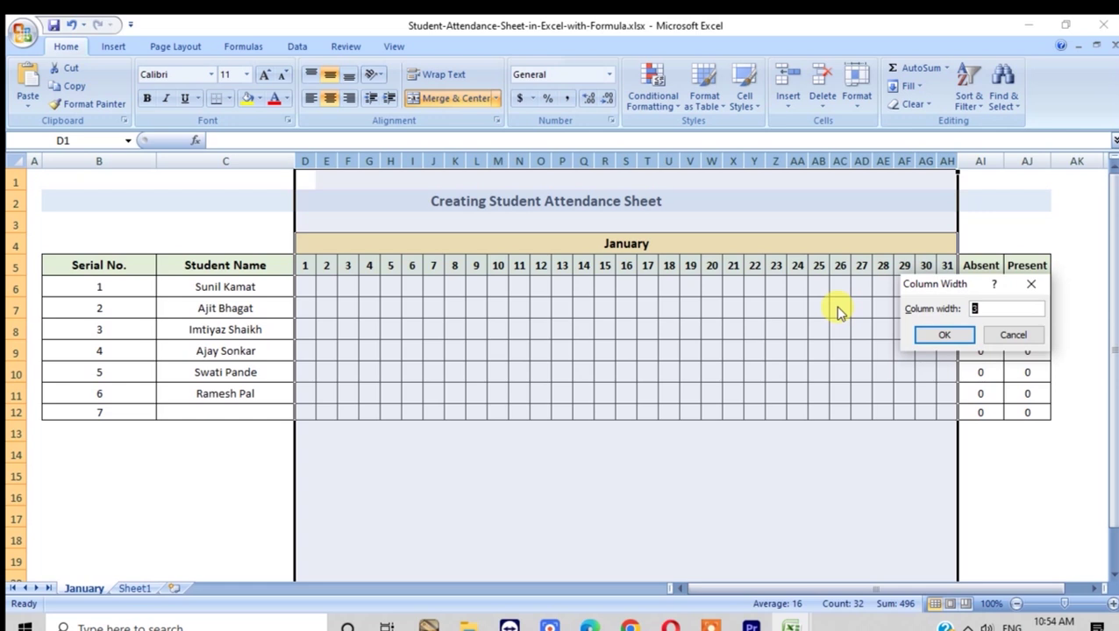
left_click(947, 335)
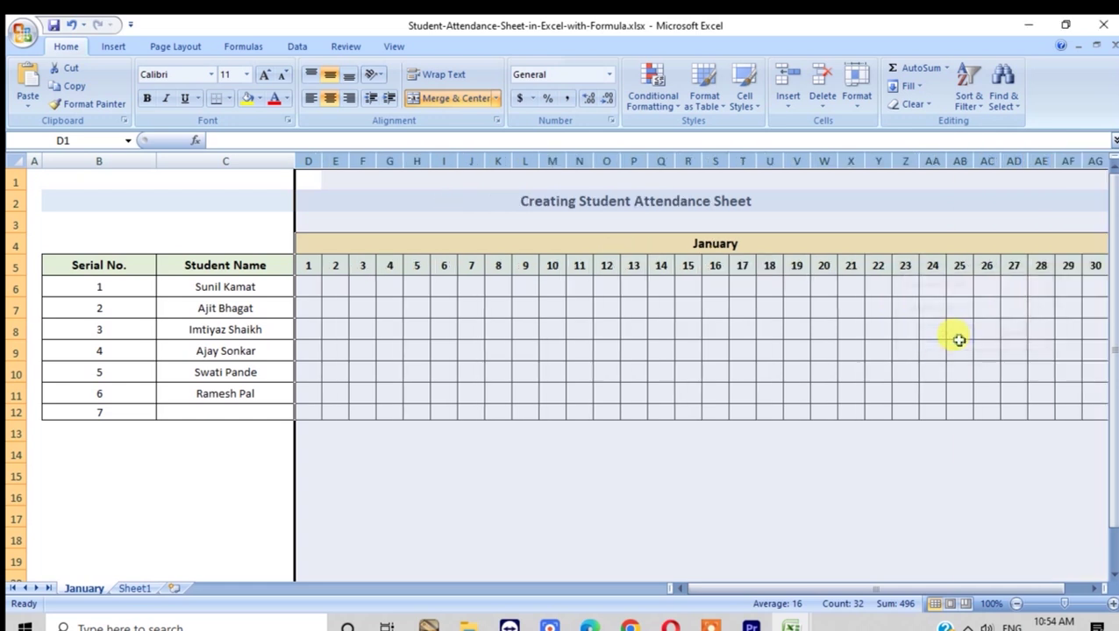
left_click(635, 451)
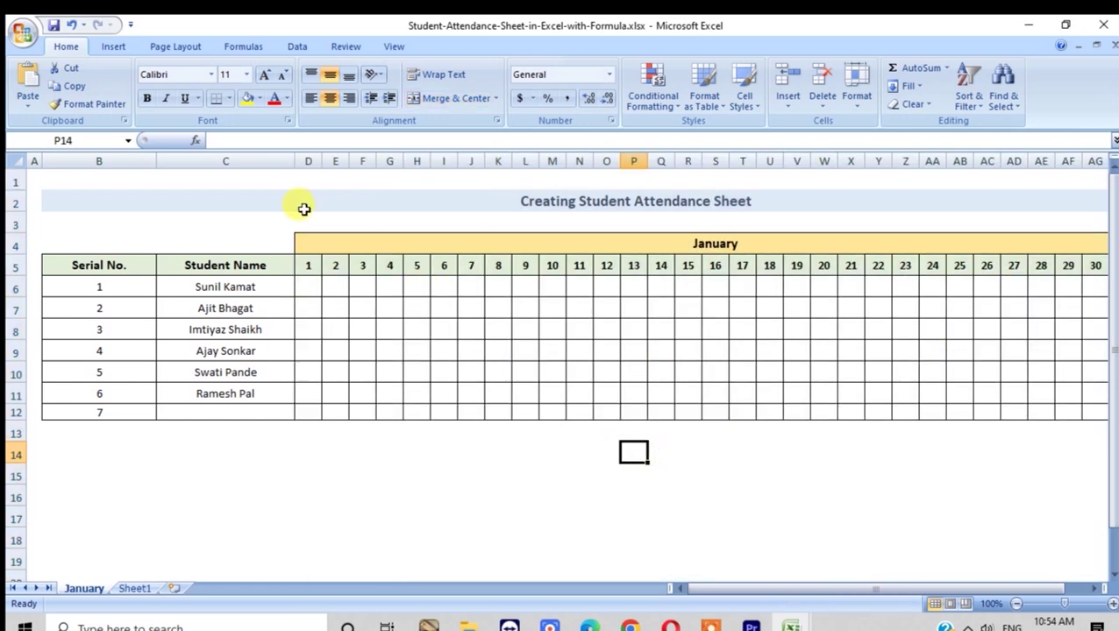
key("ctrl+z")
left_click(754, 452)
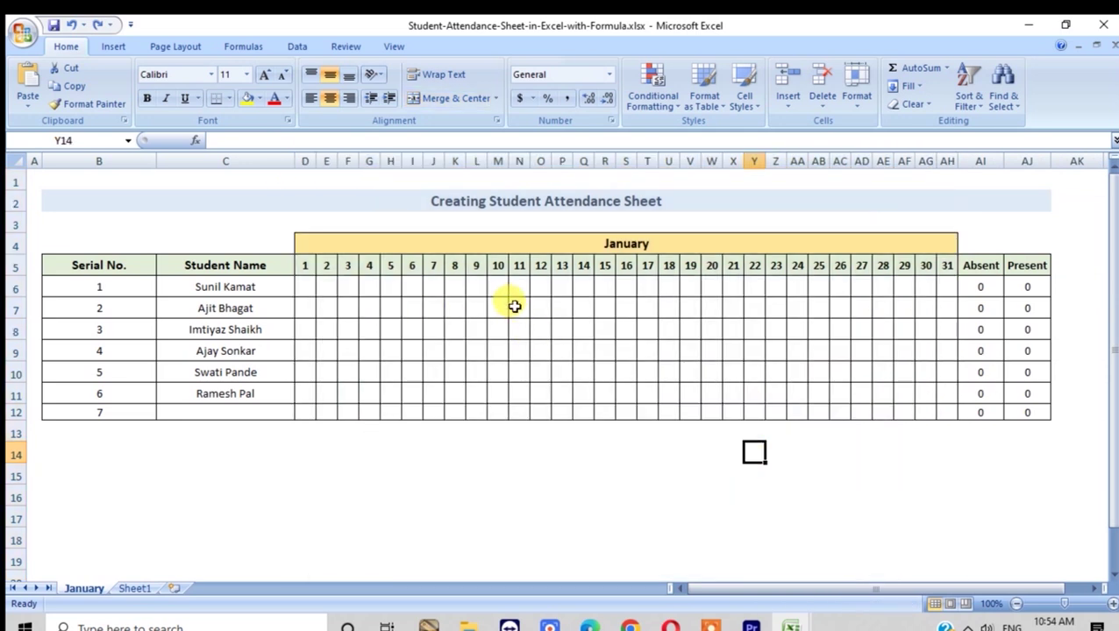
left_click(15, 288)
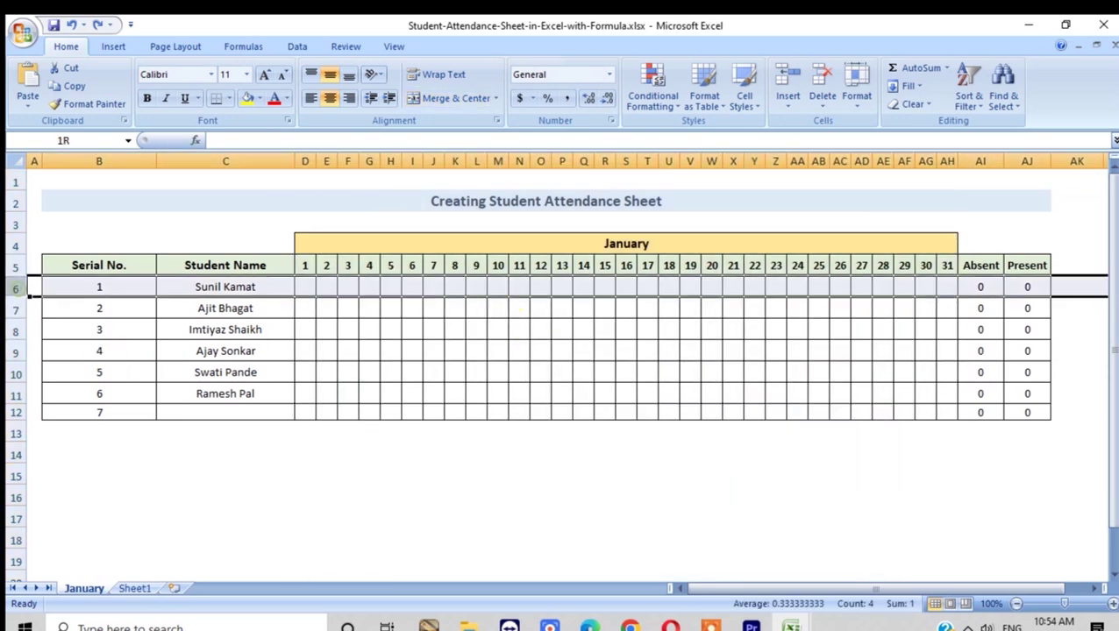
Select student rows 6–12 and give them a row height of 20.
left_click(88, 289)
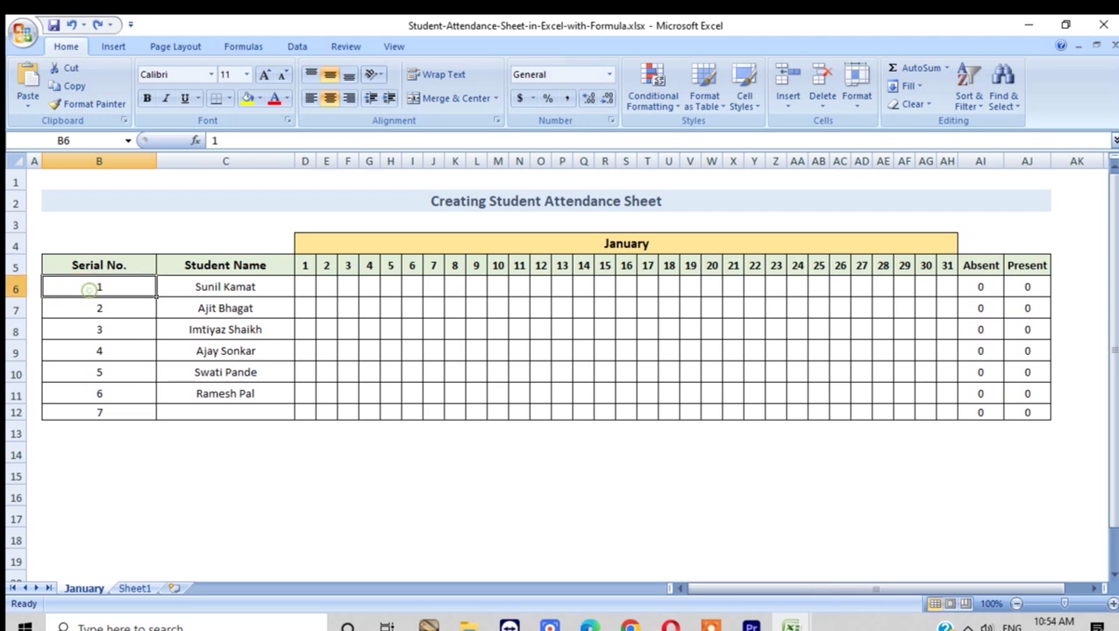
left_click(15, 290)
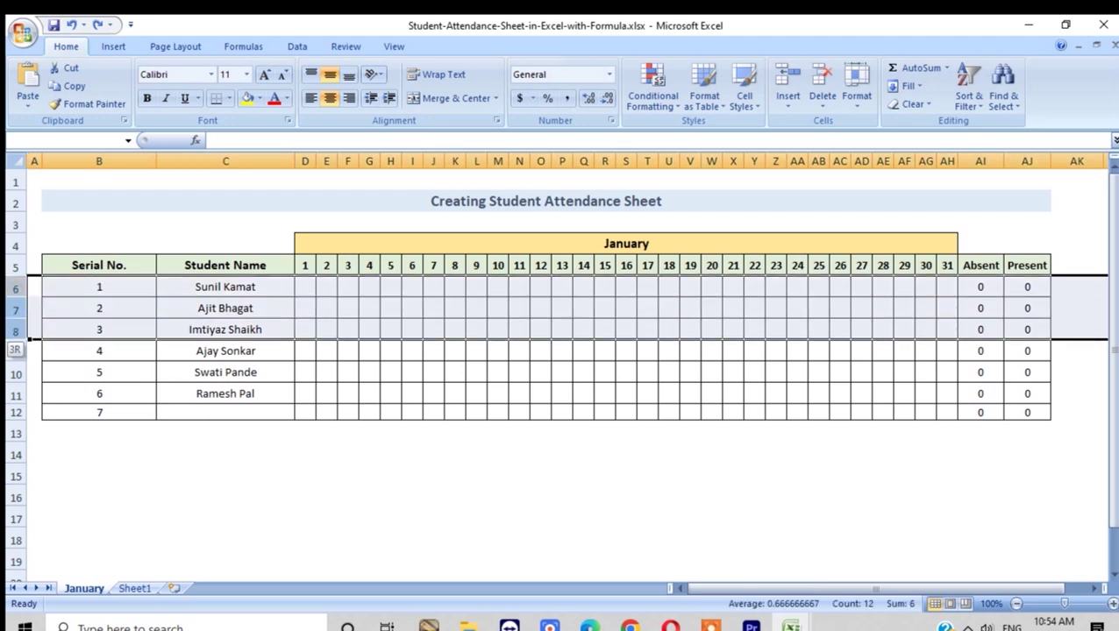
left_click_drag(15, 292, 15, 470)
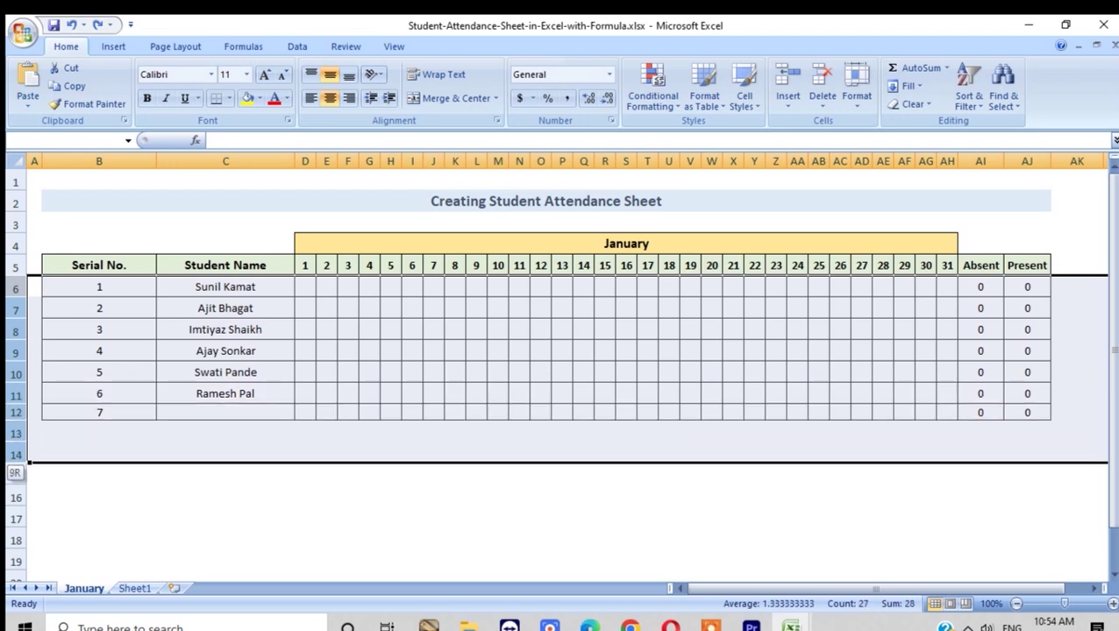
left_click_drag(15, 472, 15, 419)
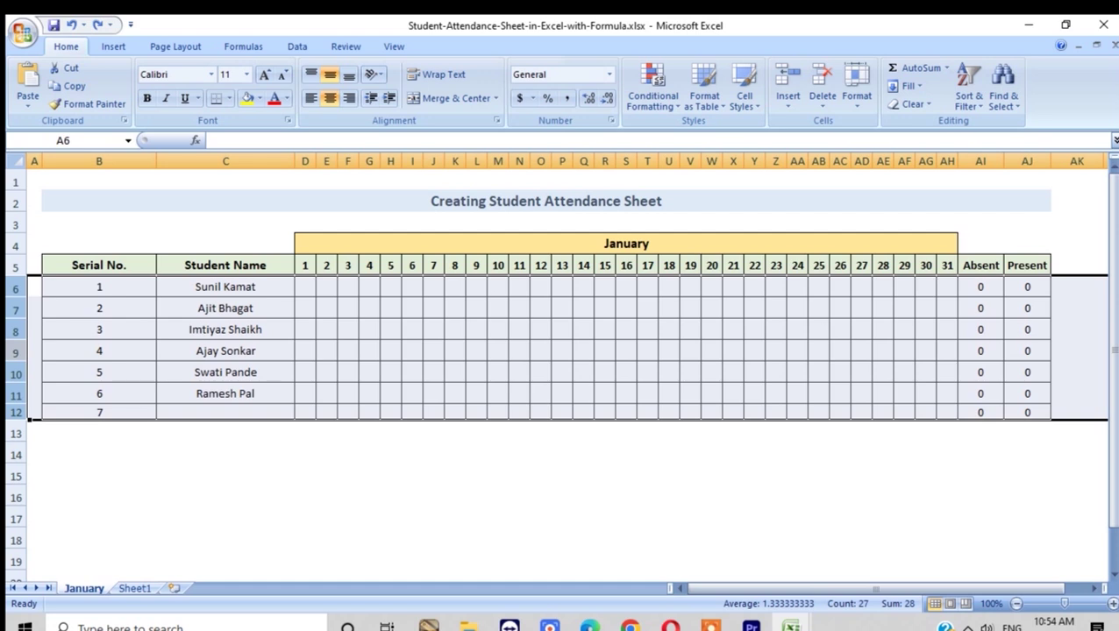
right_click(20, 353)
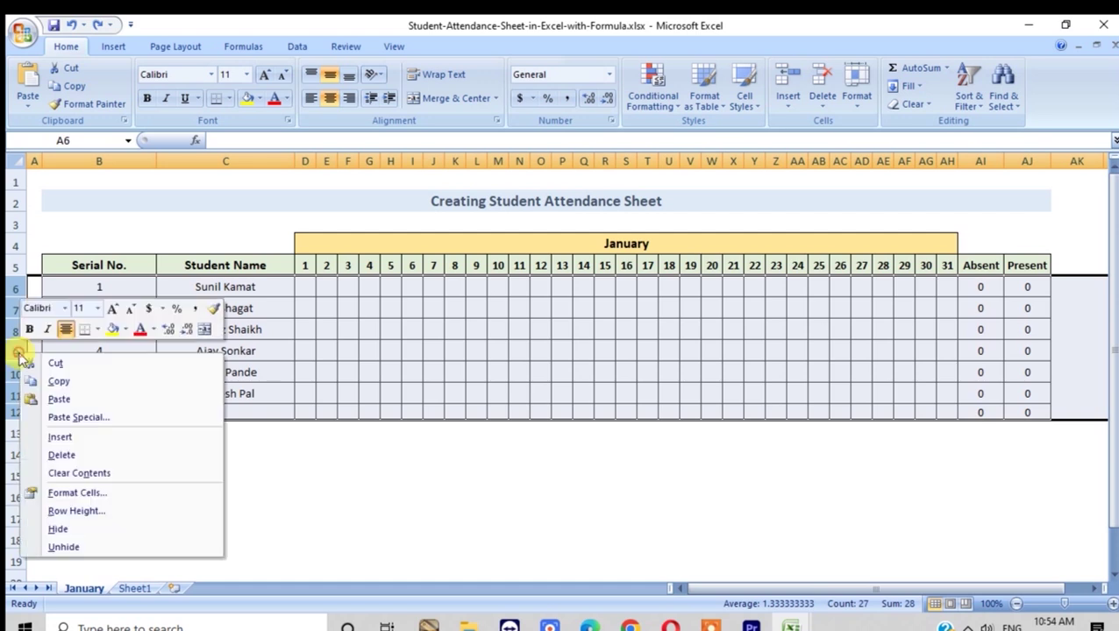
left_click(87, 513)
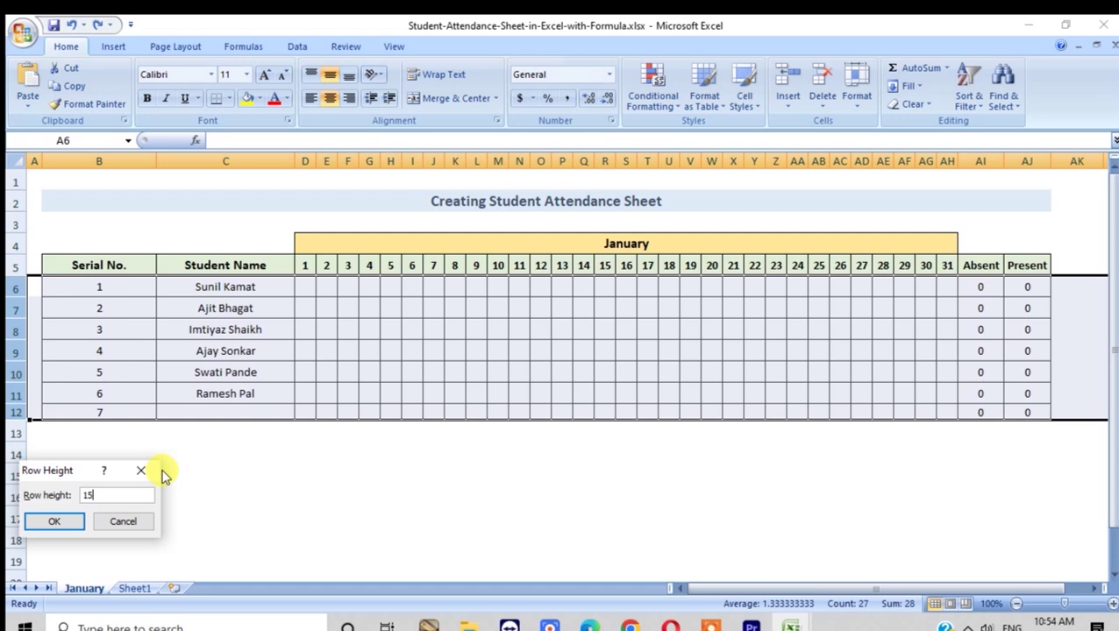
key("Return")
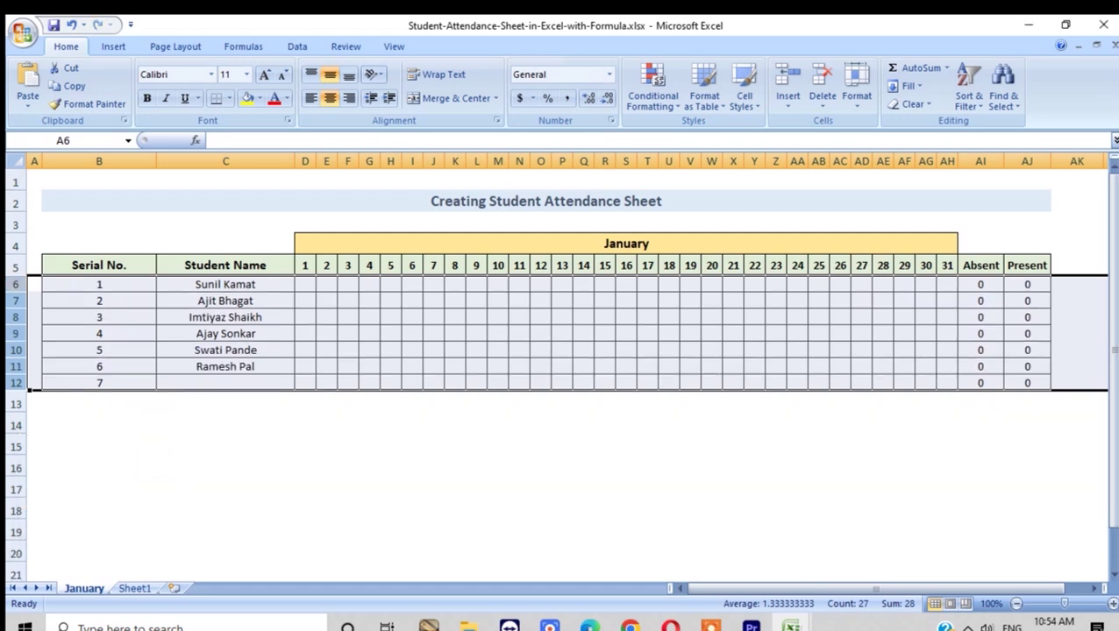
right_click(16, 309)
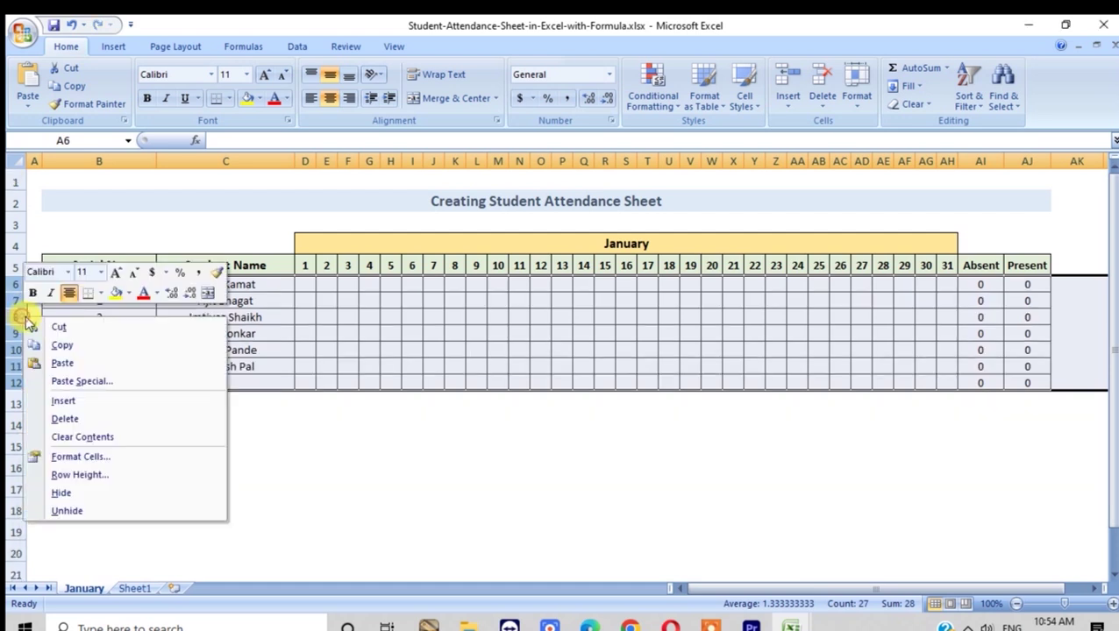
left_click(98, 481)
type("20")
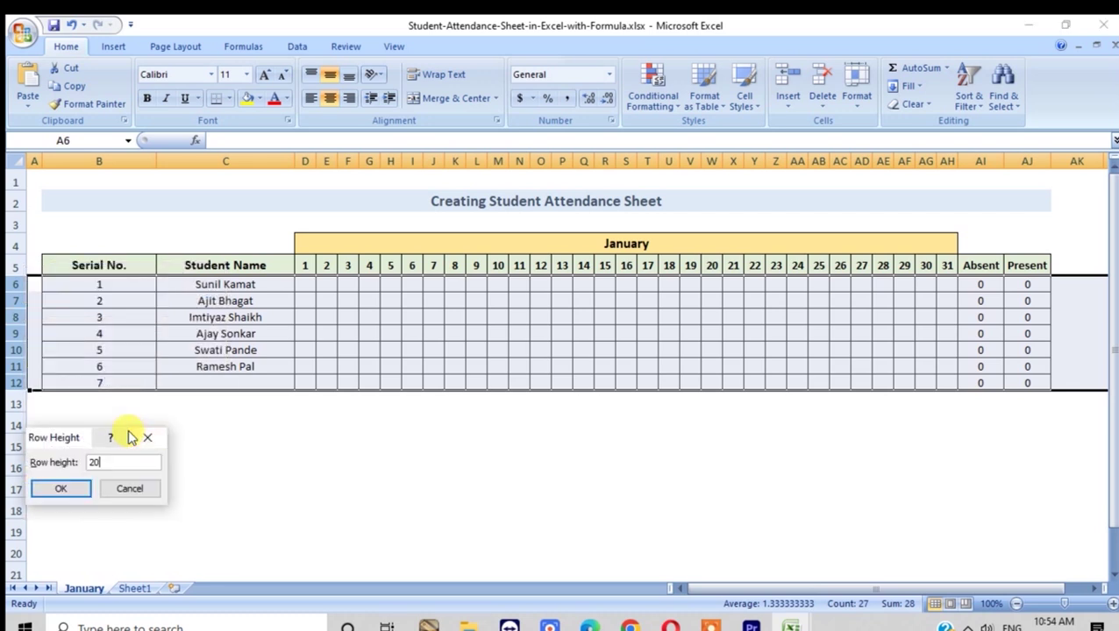
key("Return")
left_click(497, 502)
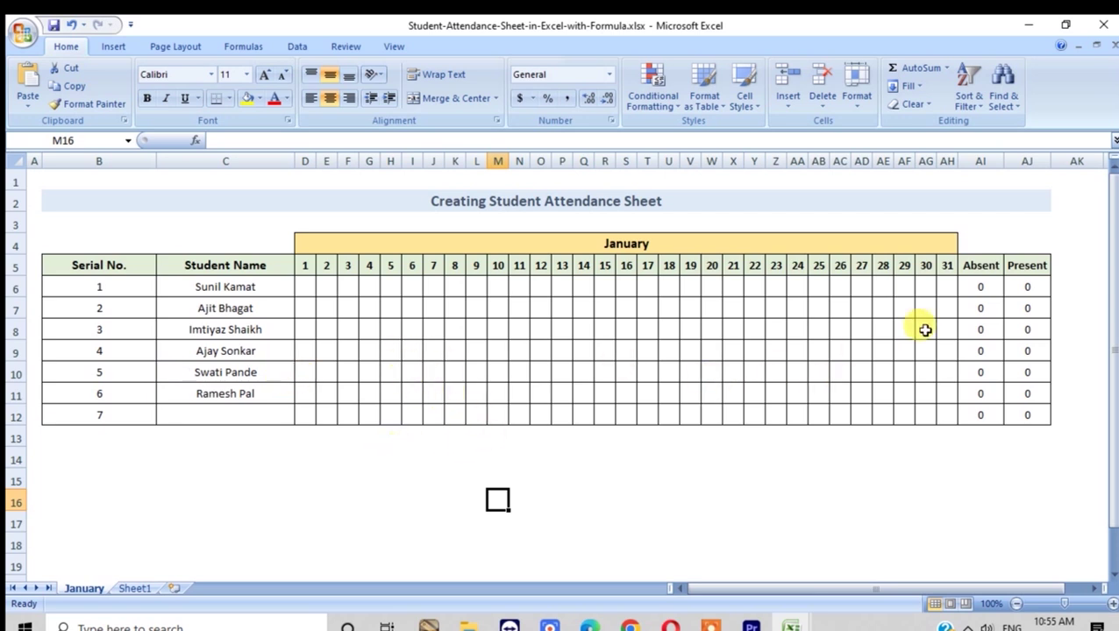
left_click(986, 287)
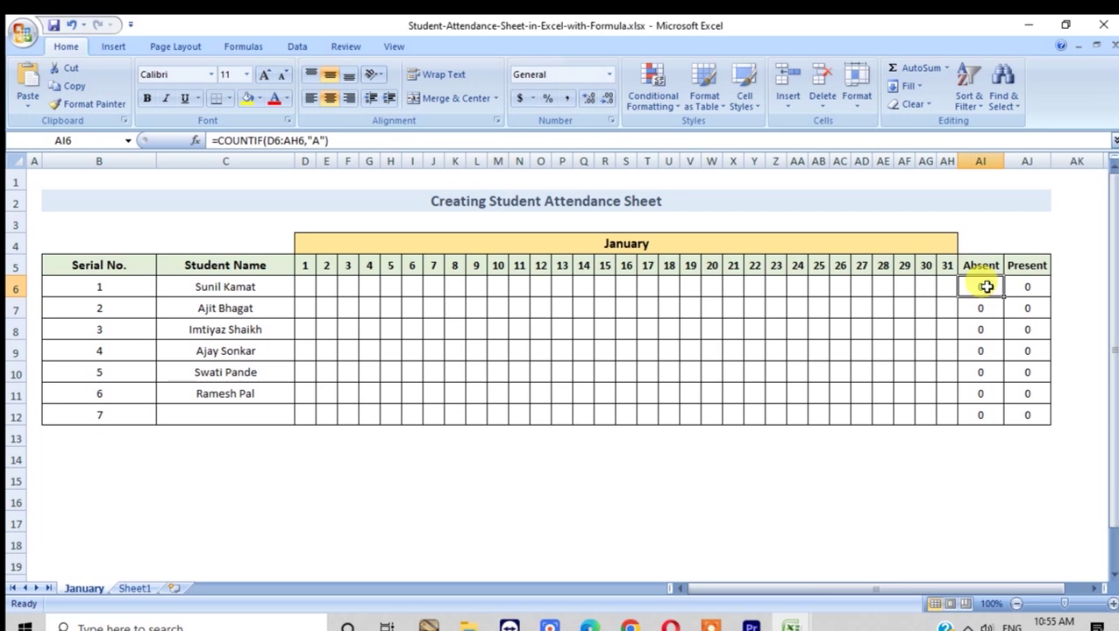
left_click(1022, 287)
left_click(981, 289)
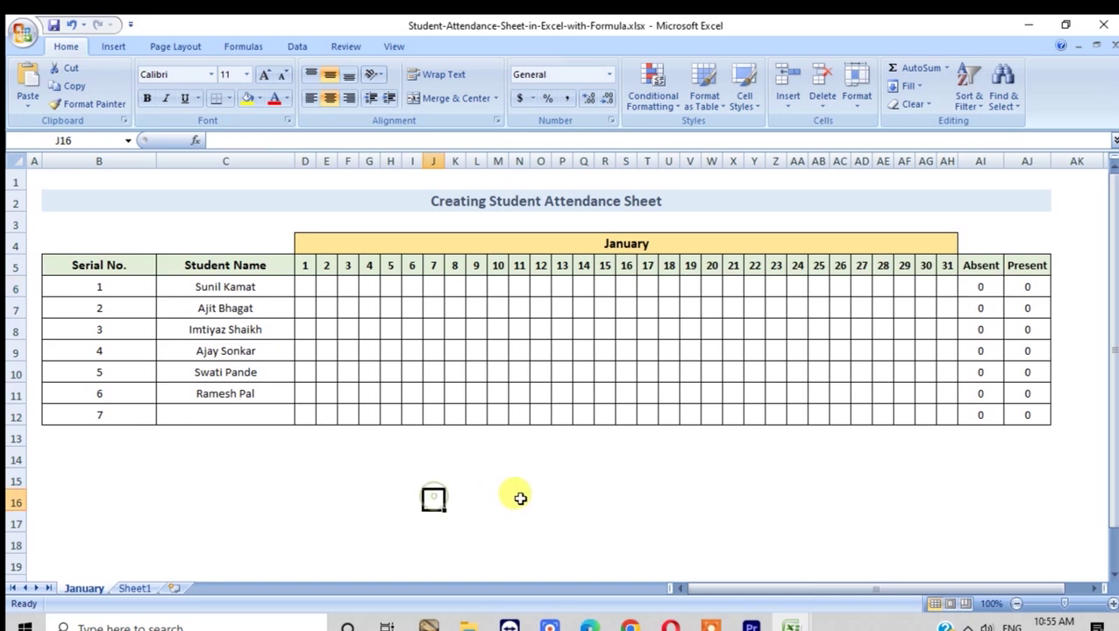
left_click(106, 466)
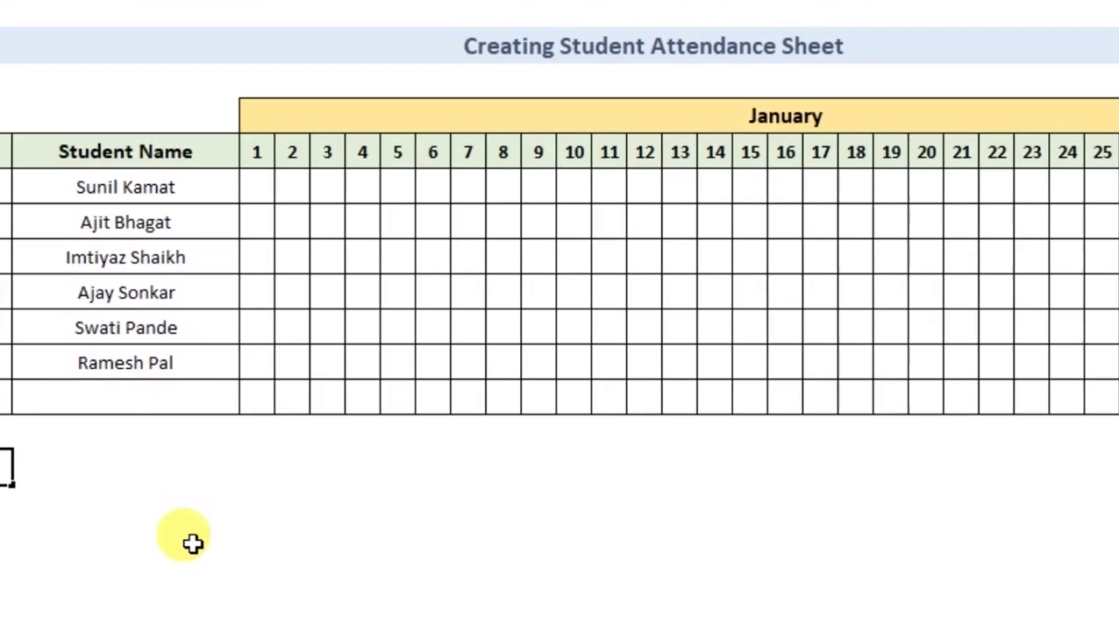
Enter Mango, Mango, Apple, Onion, Mango, Graps down B14:B19.
type("Mango")
key("Return")
type("Mango")
key("Return")
type("Aplle")
key("Return")
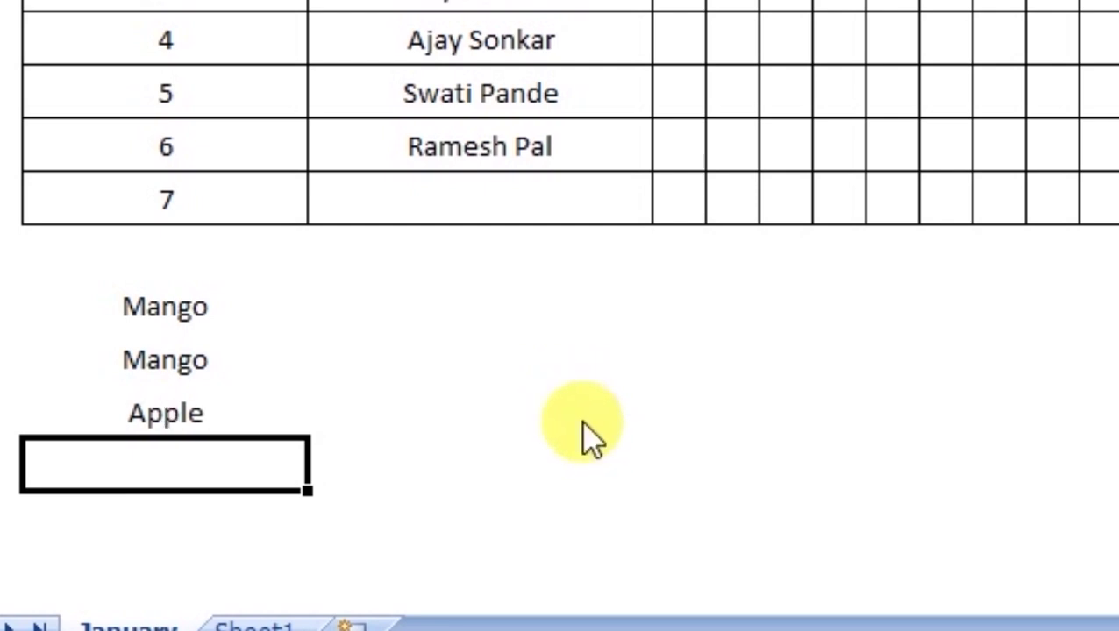
type("Onion")
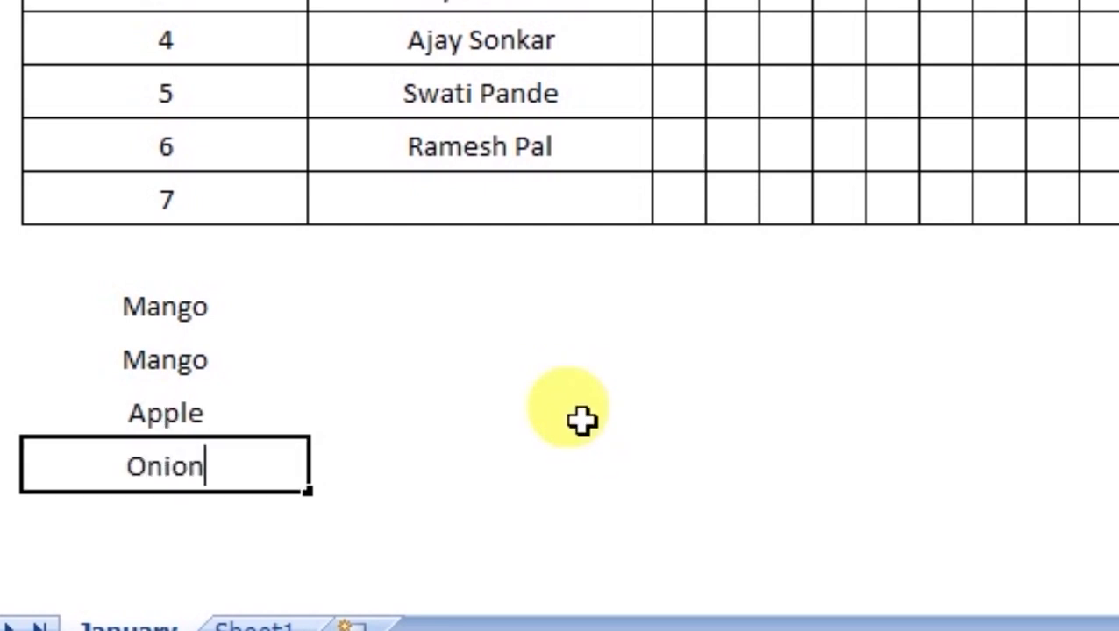
key("Return")
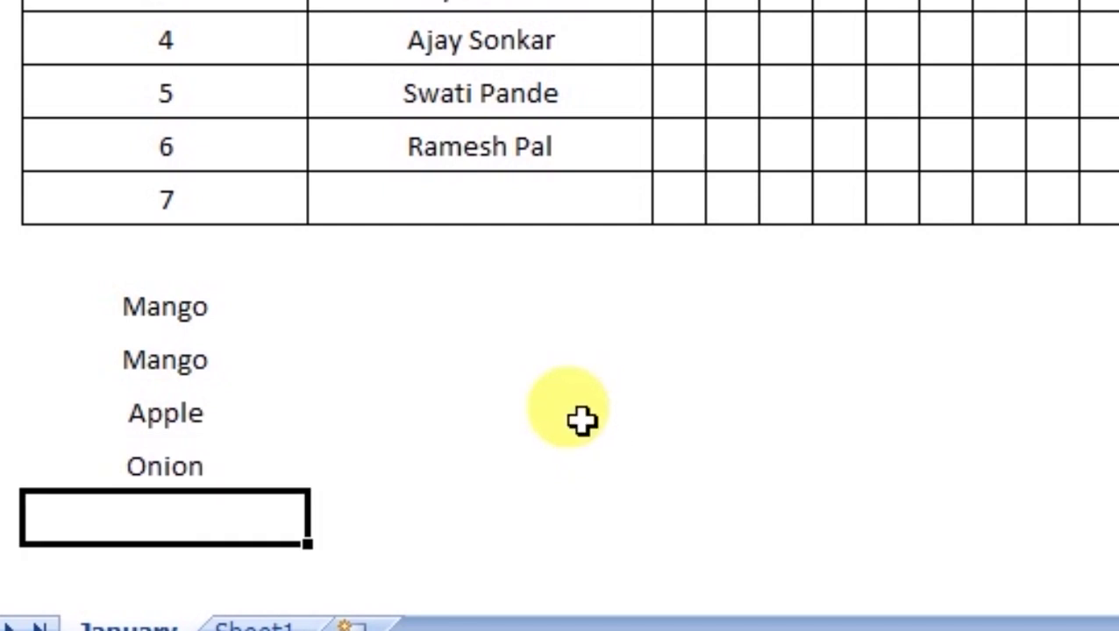
type("Mango")
key("Return")
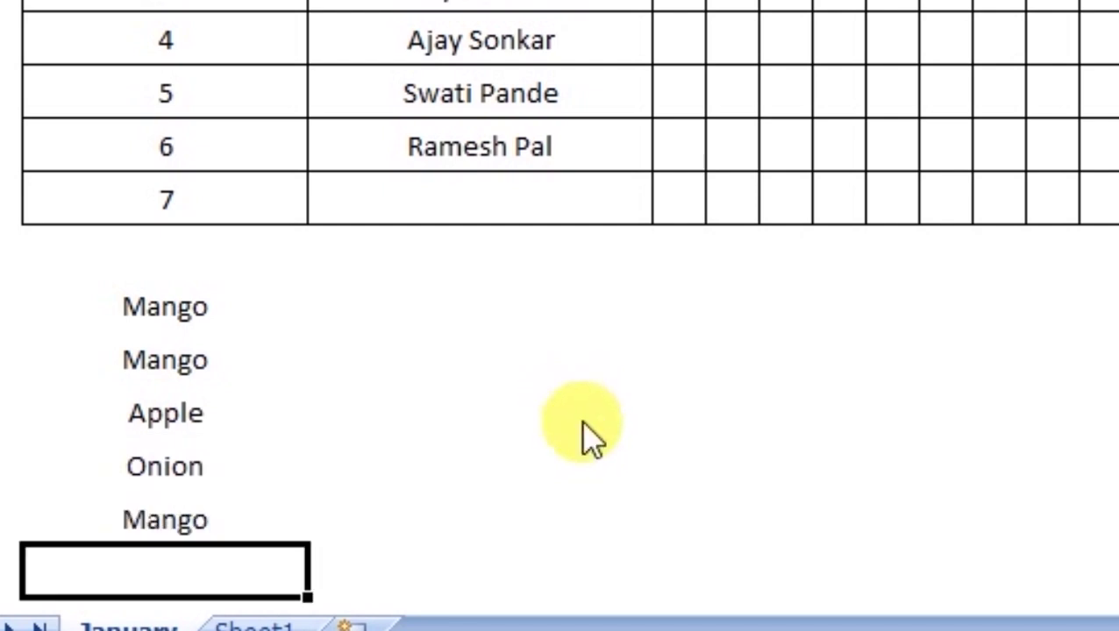
type("Grs")
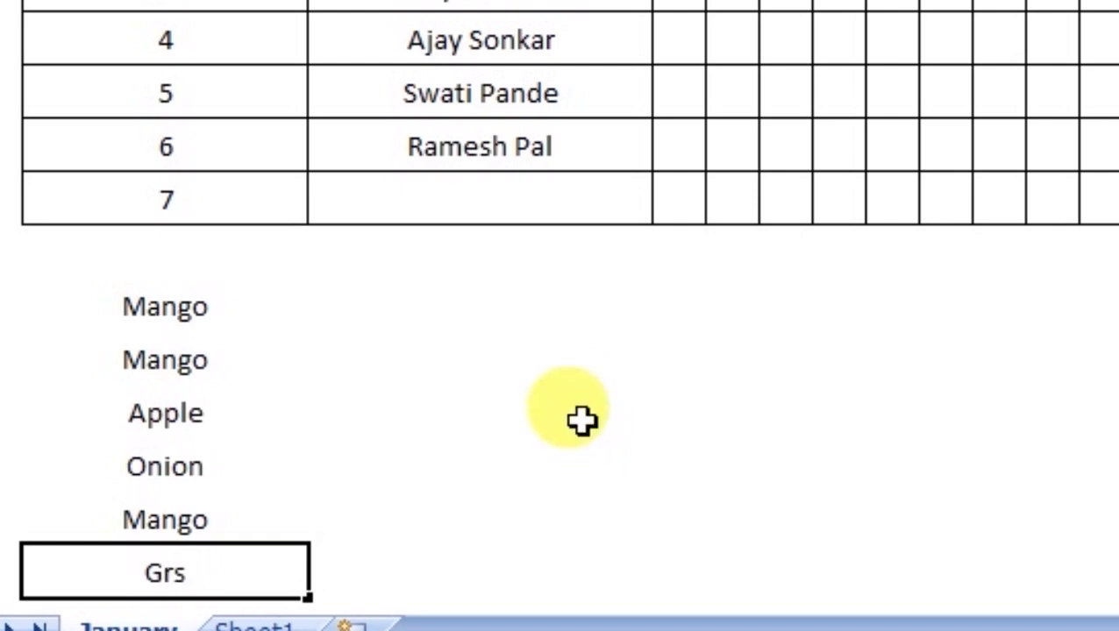
key("BackSpace")
type("aps")
key("Return")
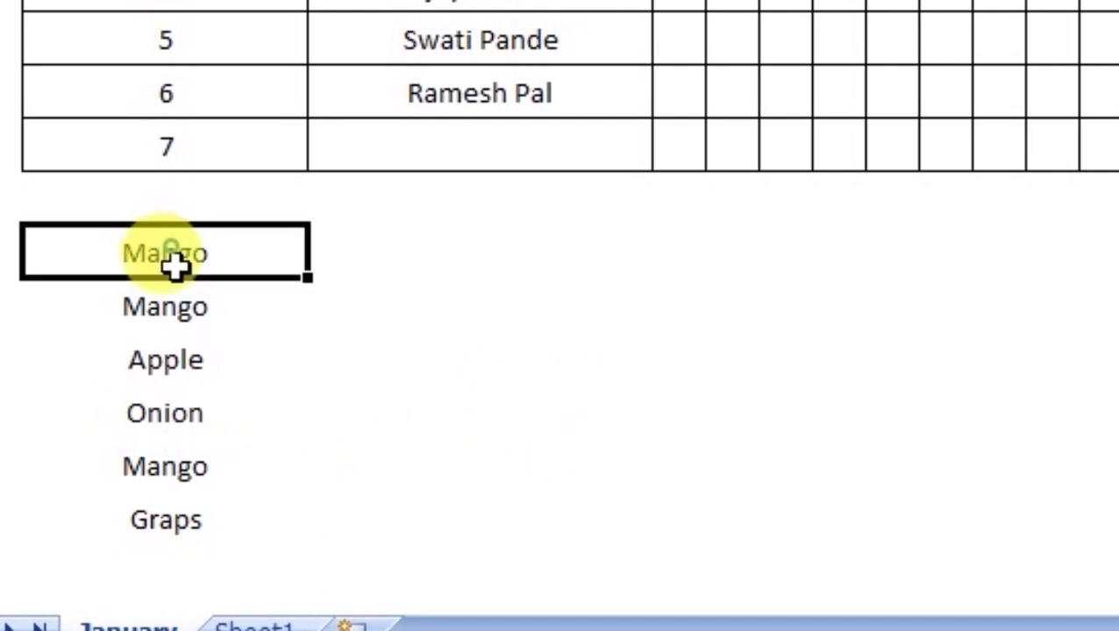
In C19, enter =COUNTIF(B14:B19,"Mango") to count the Mangos, showing 3.
left_click_drag(171, 250, 179, 517)
left_click(375, 524)
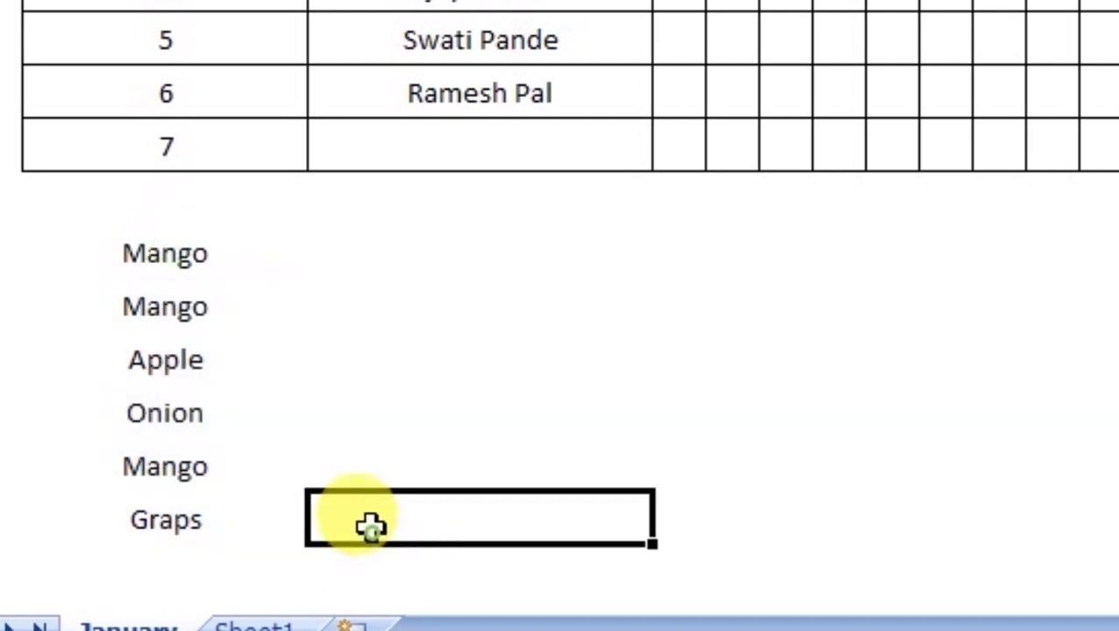
left_click_drag(167, 256, 180, 501)
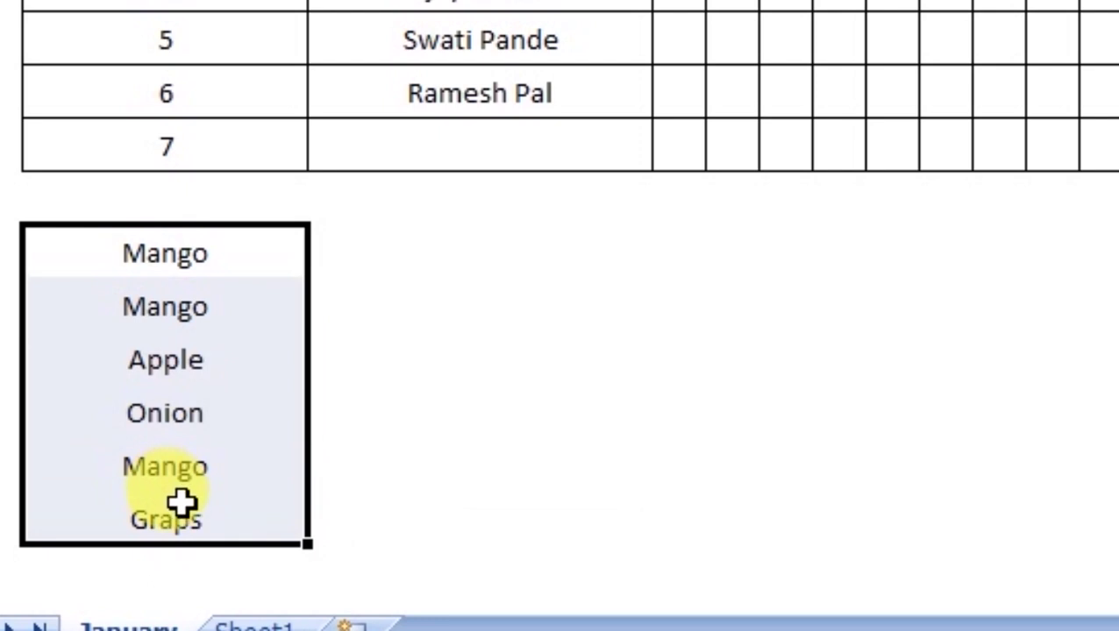
left_click(368, 525)
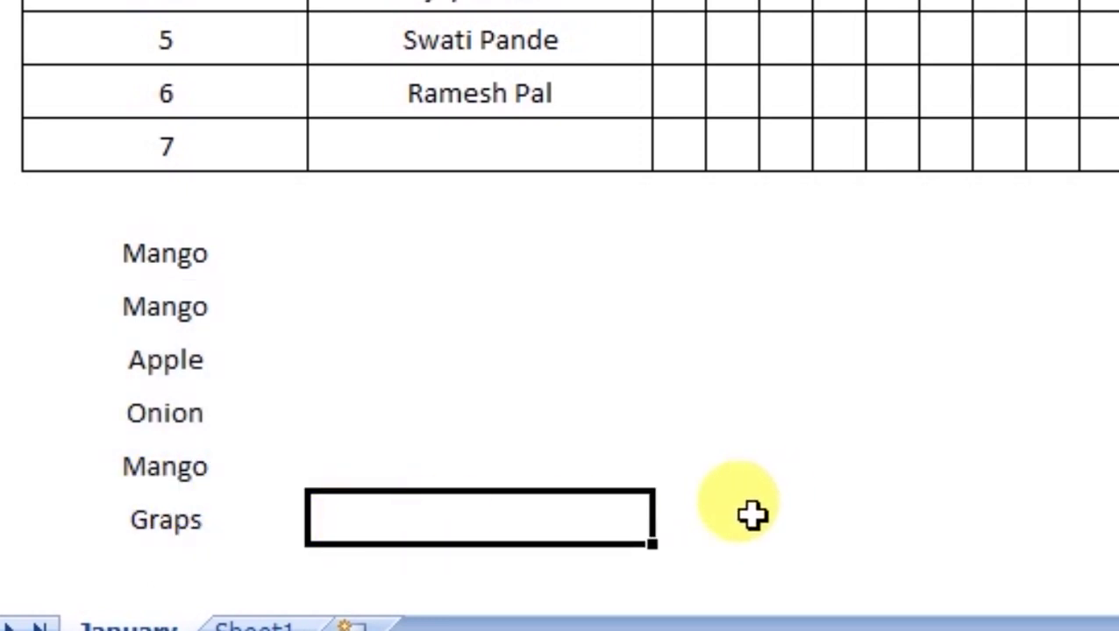
type("=com")
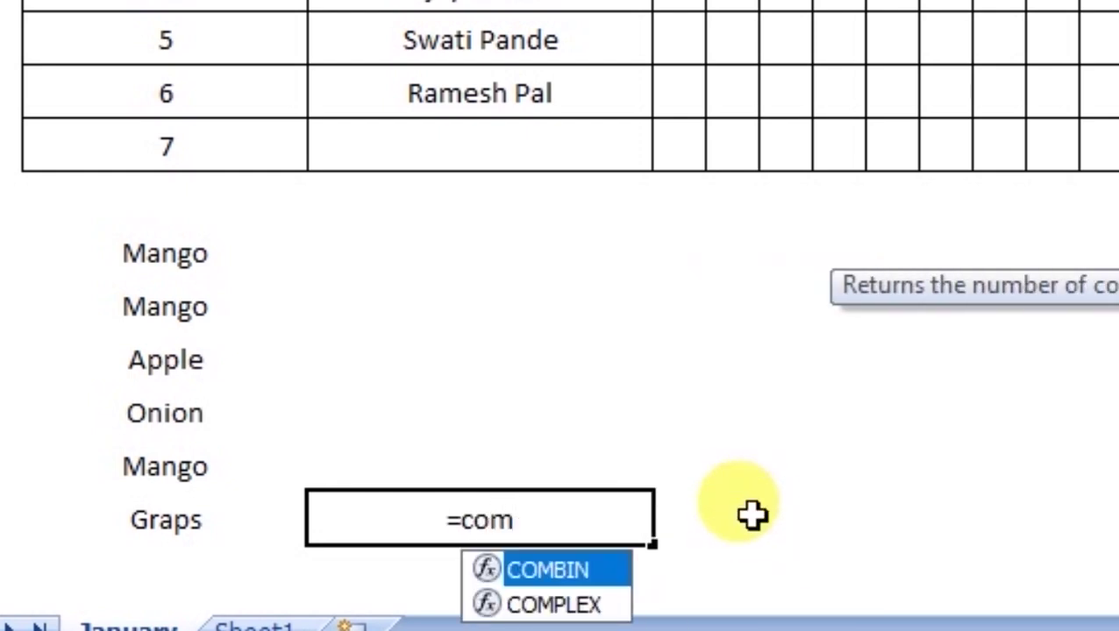
key("BackSpace")
type("u")
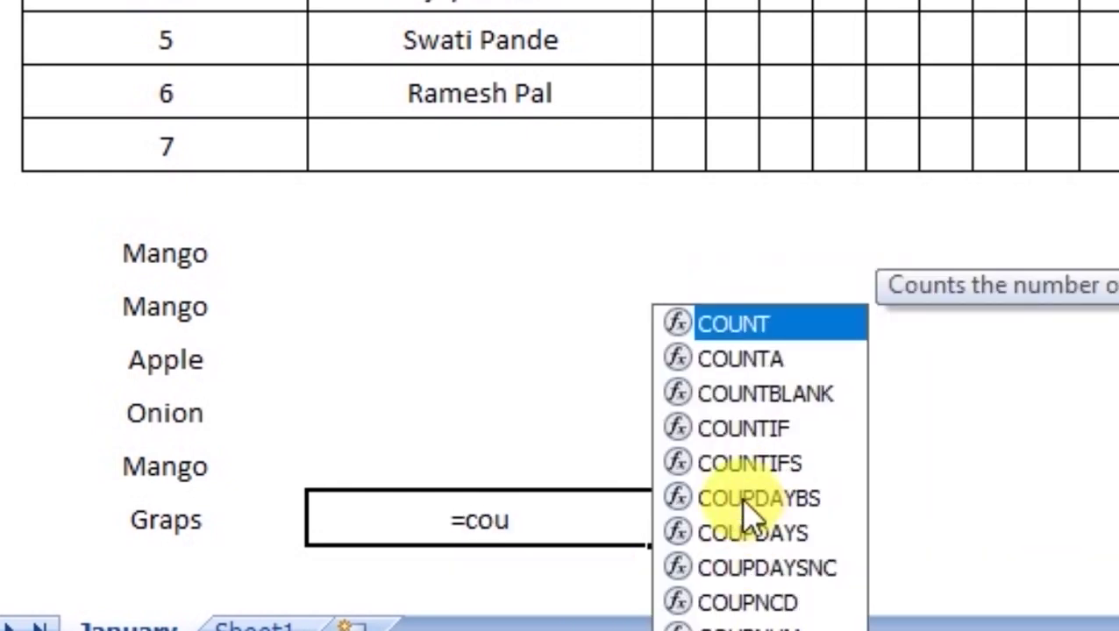
type("if")
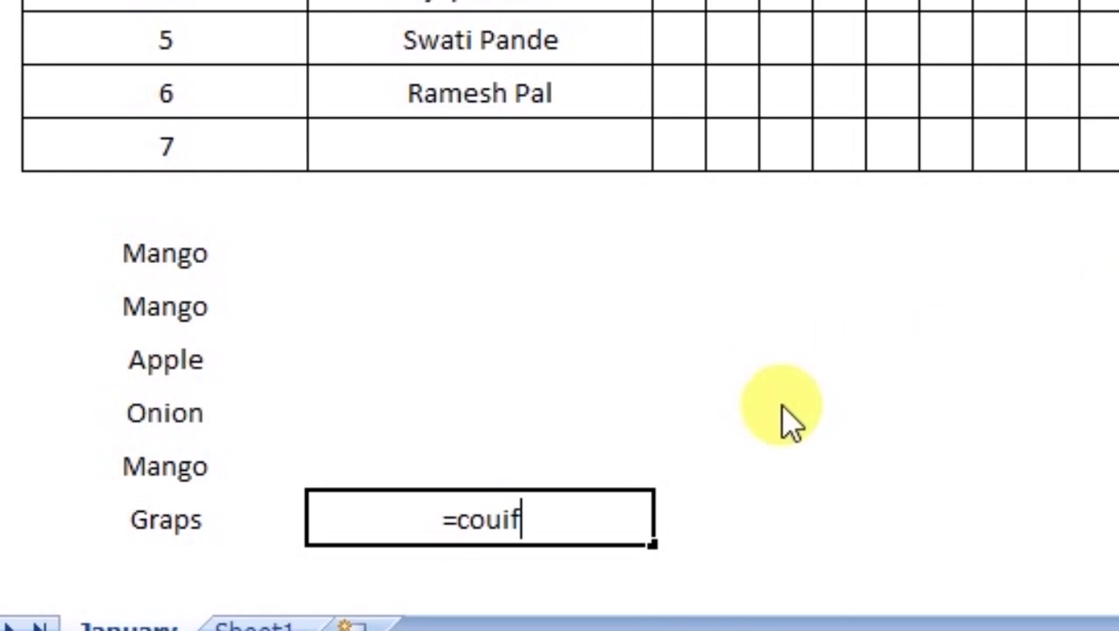
key("BackSpace")
key("BackSpace")
type("n")
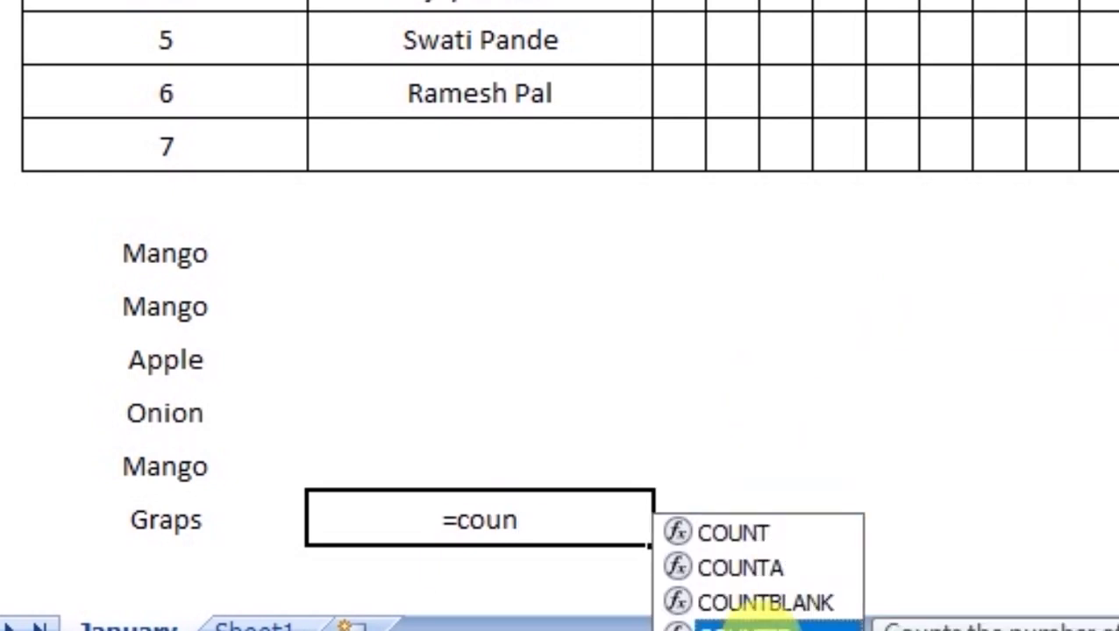
double_click(748, 624)
left_click_drag(131, 252, 154, 512)
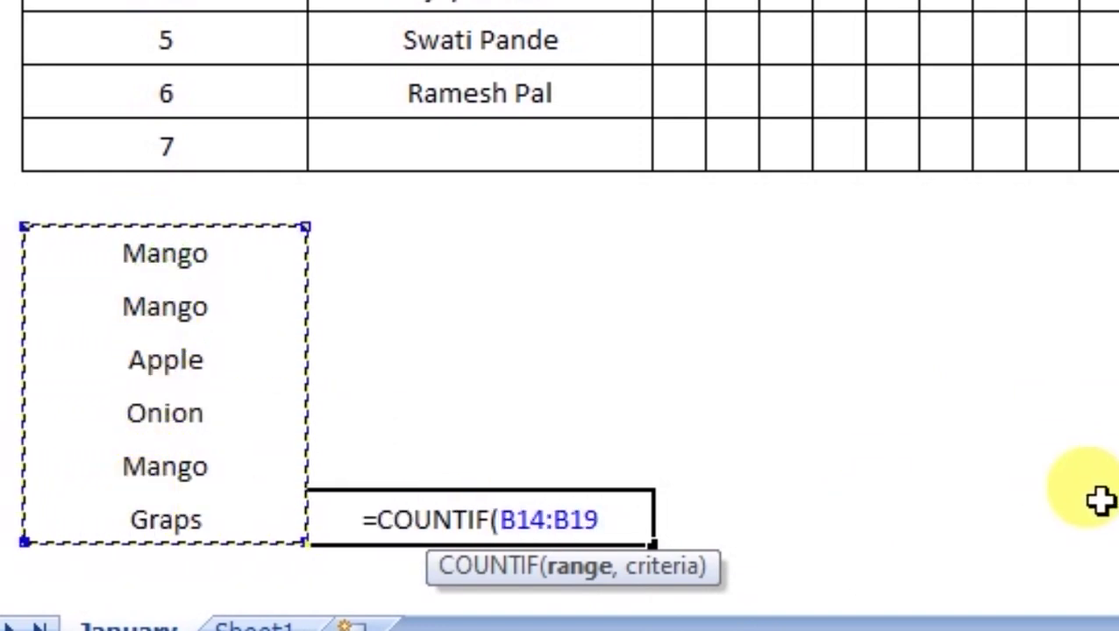
type(",\"")
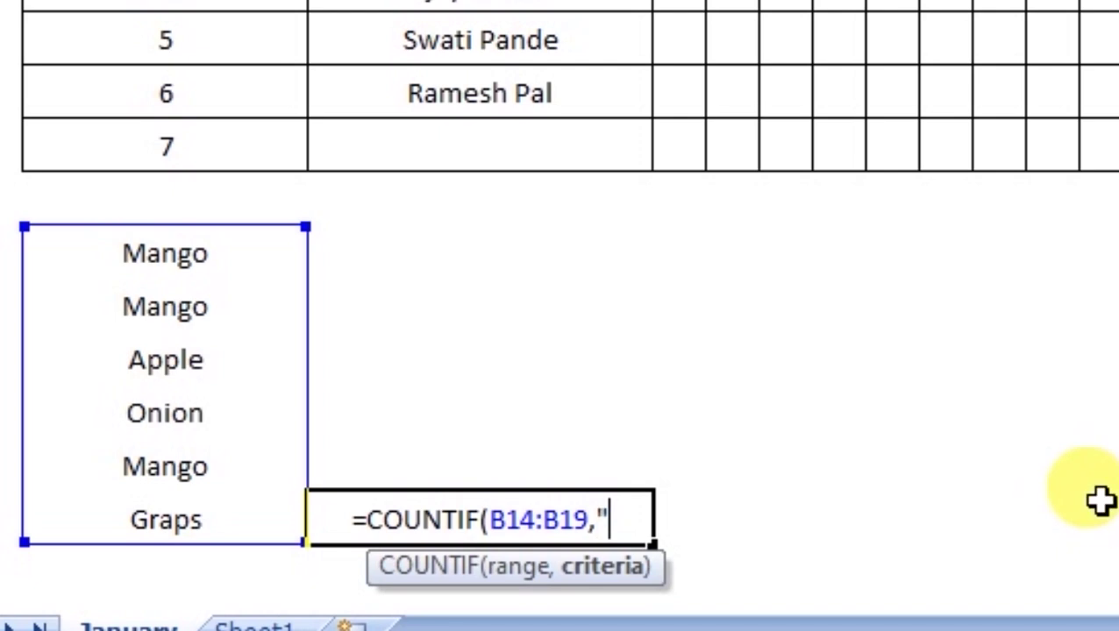
type("Mango\"")
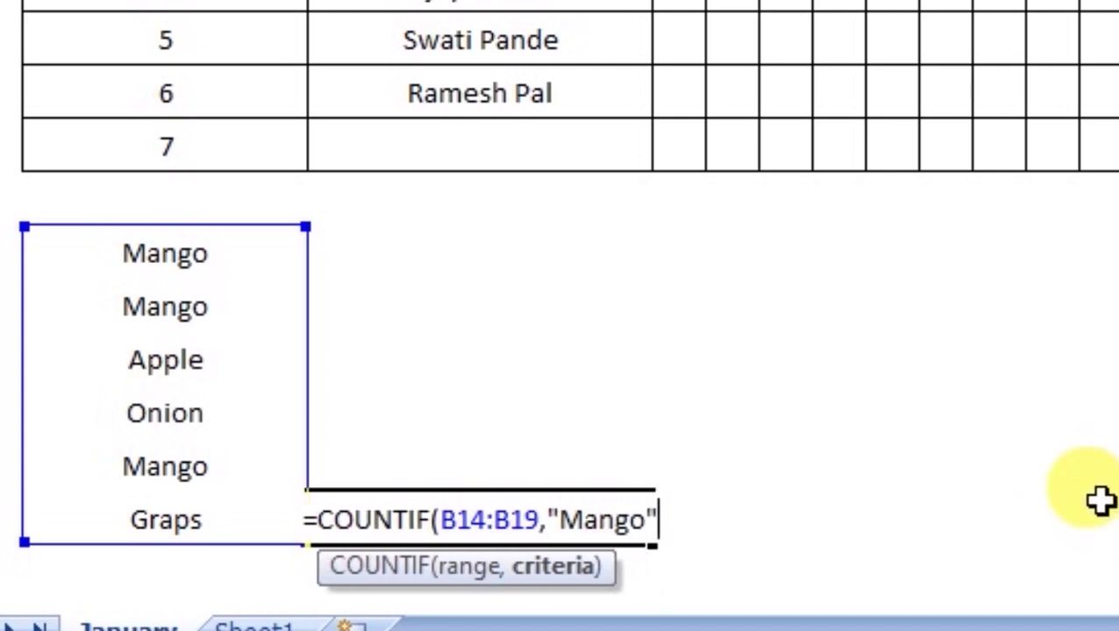
type(")")
key("Return")
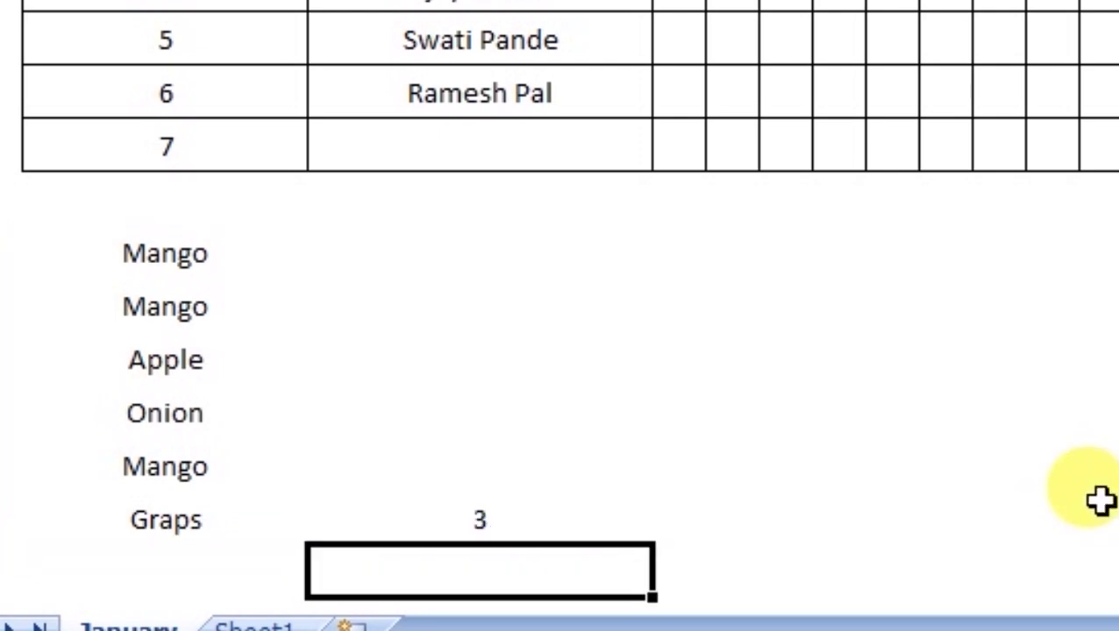
key("Up")
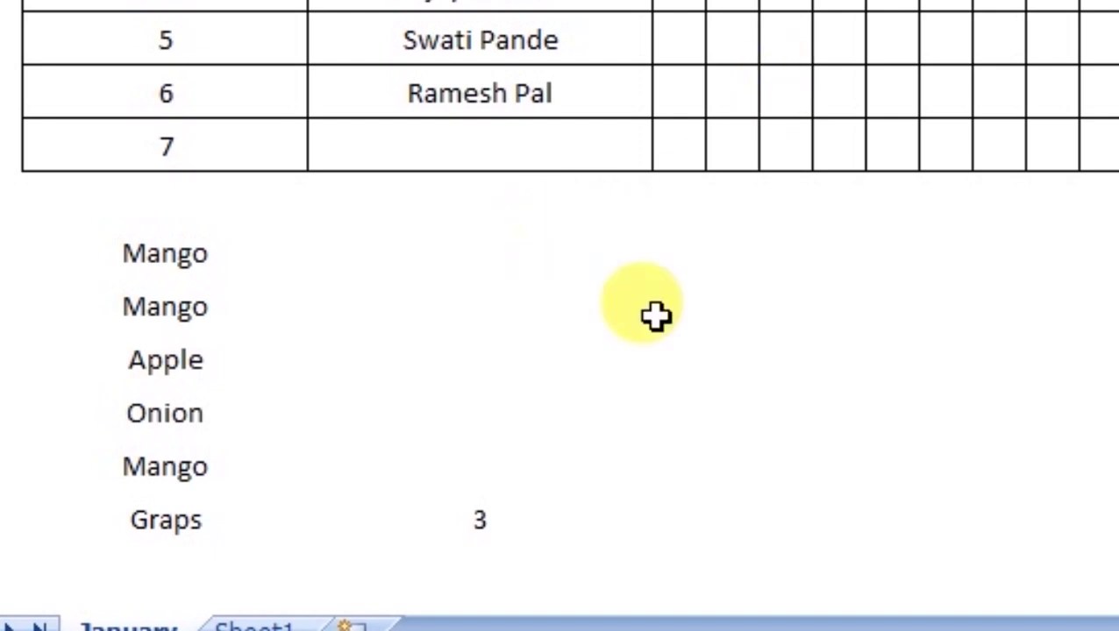
Replace the fruit list in B14:B19 with A, A, A, p, P, P.
left_click(176, 258)
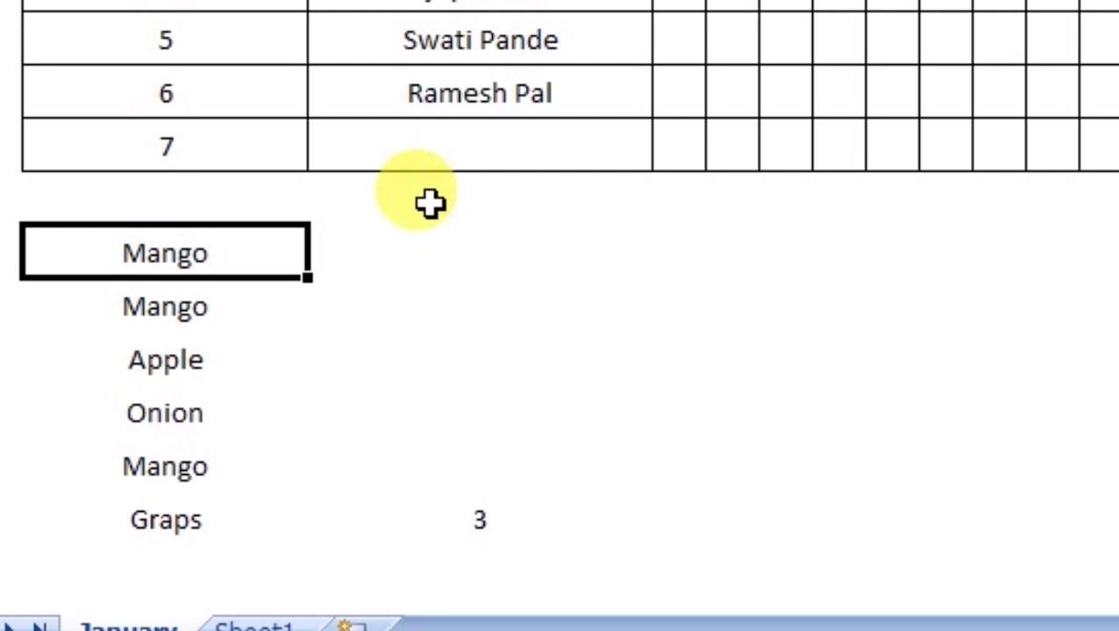
type("apple")
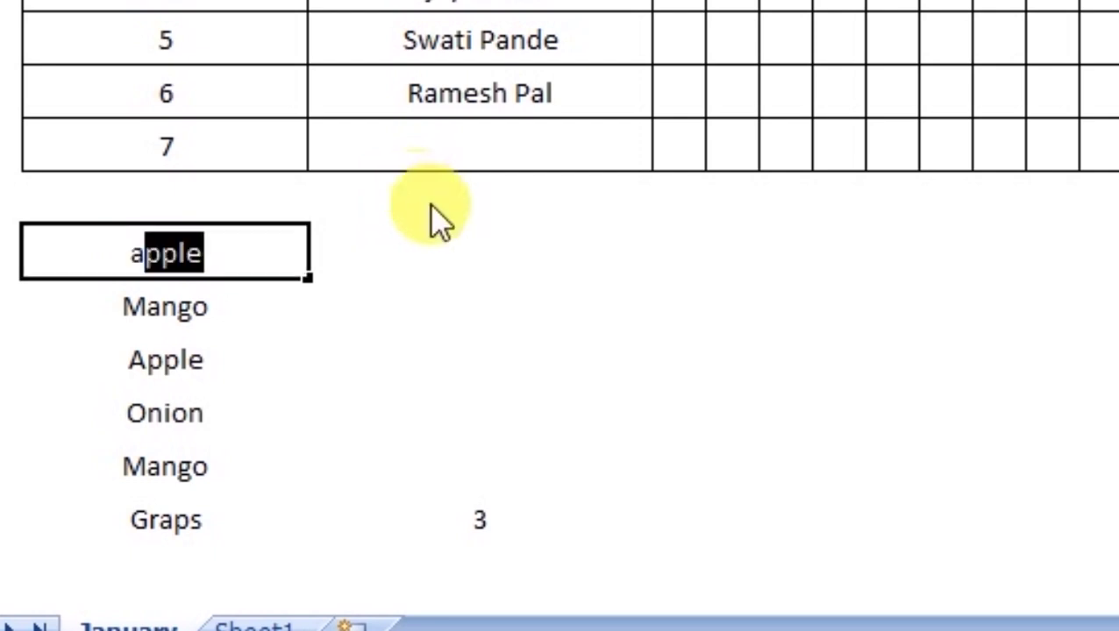
key("Escape")
type("a")
key("Return")
key("Up")
type("A")
key("Delete")
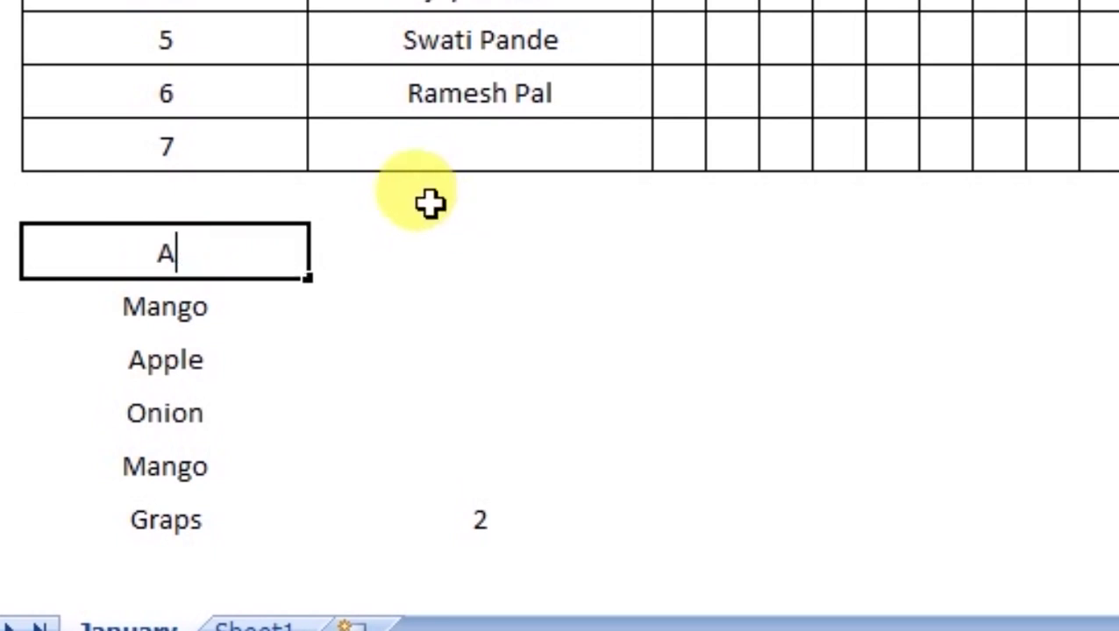
key("Return")
type("A")
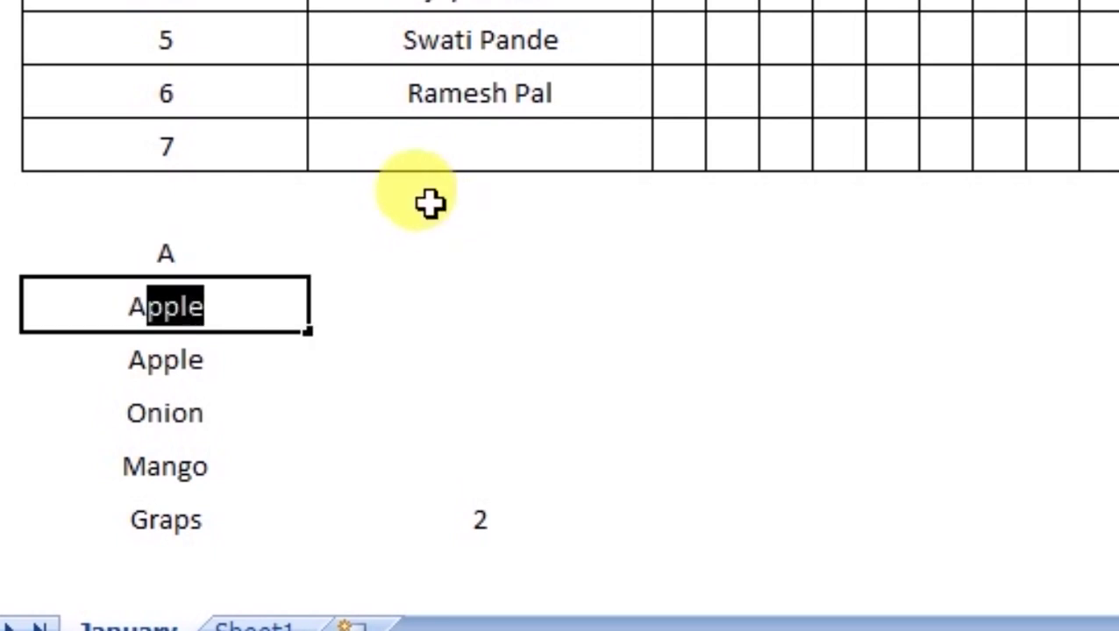
key("Delete")
key("Return")
type("A")
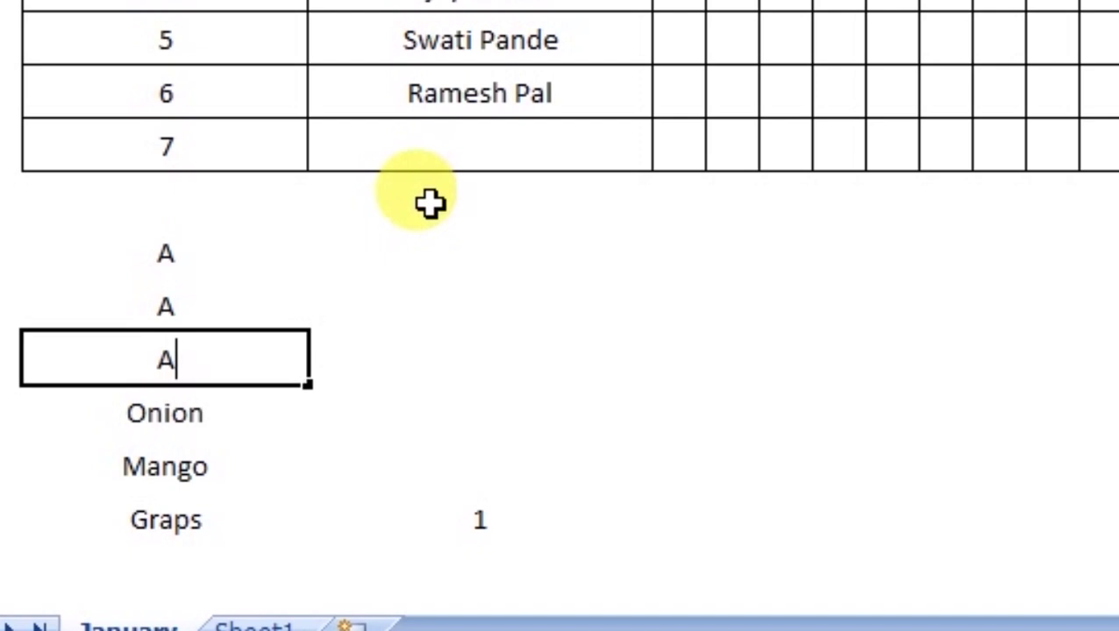
key("Return")
type("p")
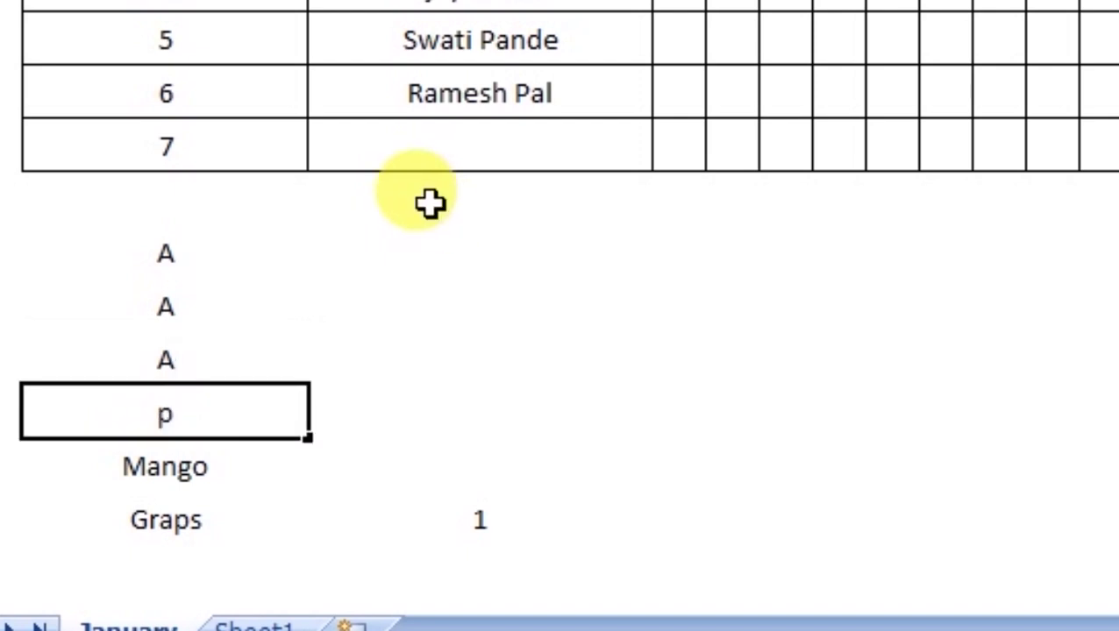
key("Return")
type("P")
key("Return")
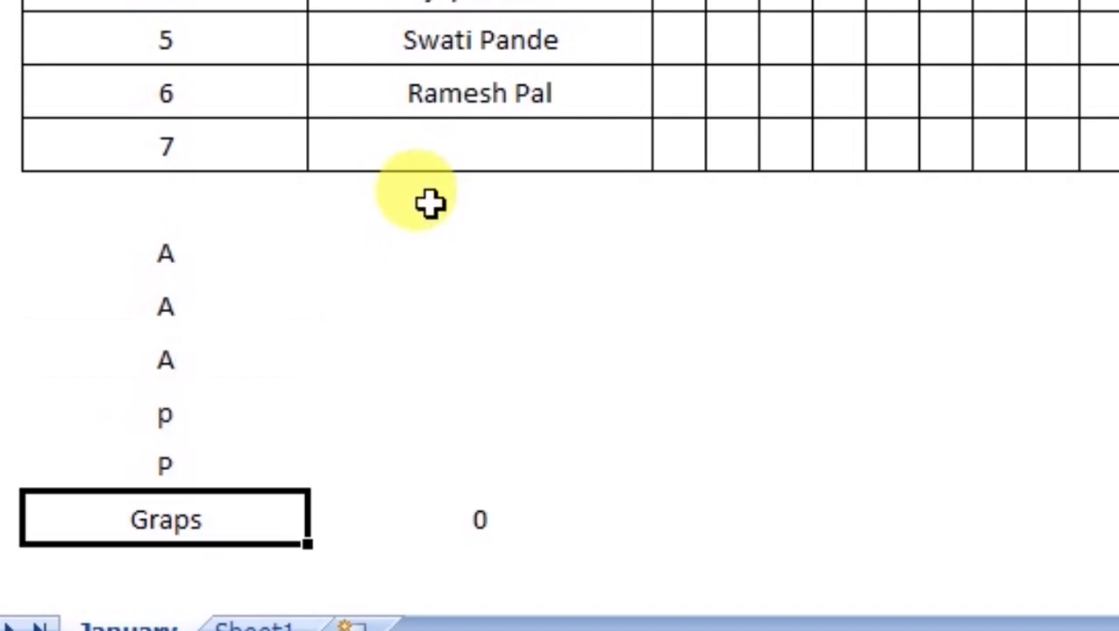
type("P")
key("Return")
Change the count formula's criterion to "P" so it reads =COUNTIF(B14:B19,"P").
key("Up")
key("Right")
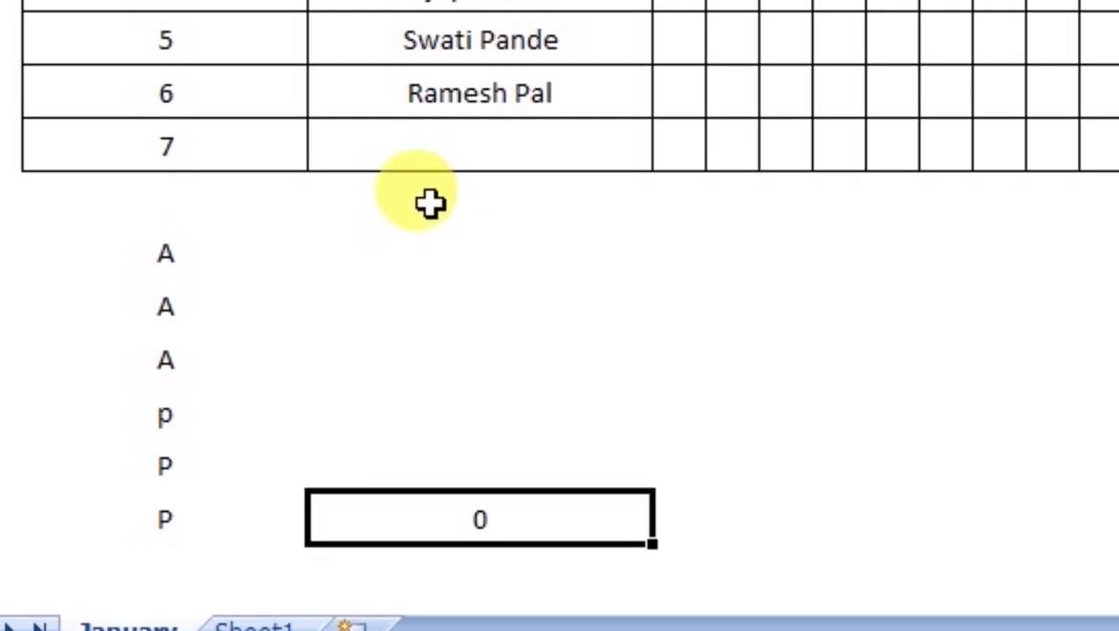
key("F2")
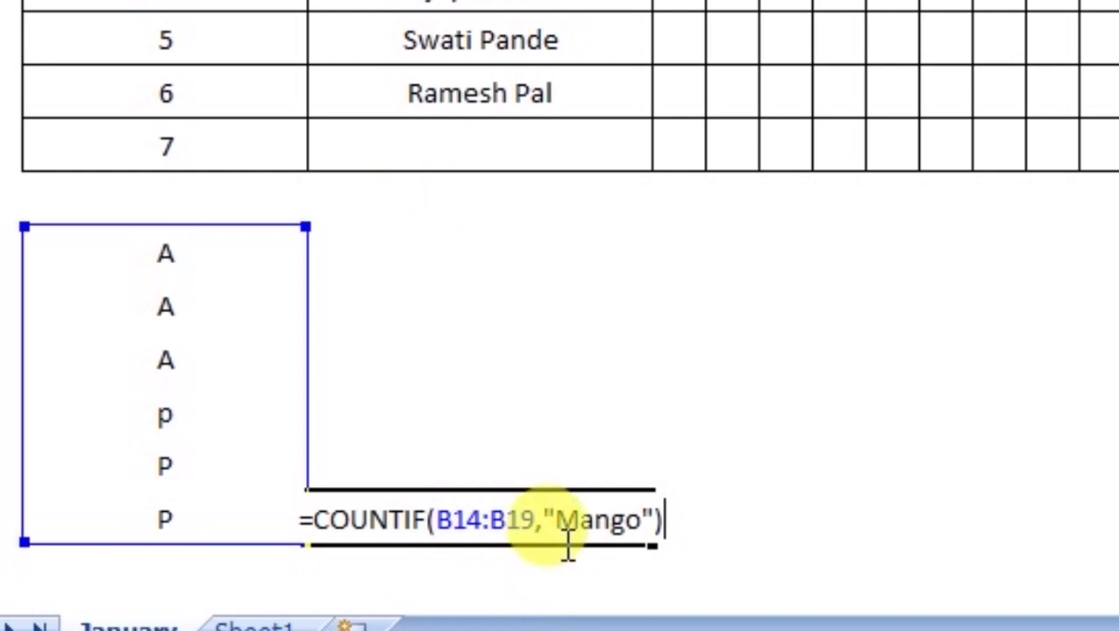
key("Left")
key("Left")
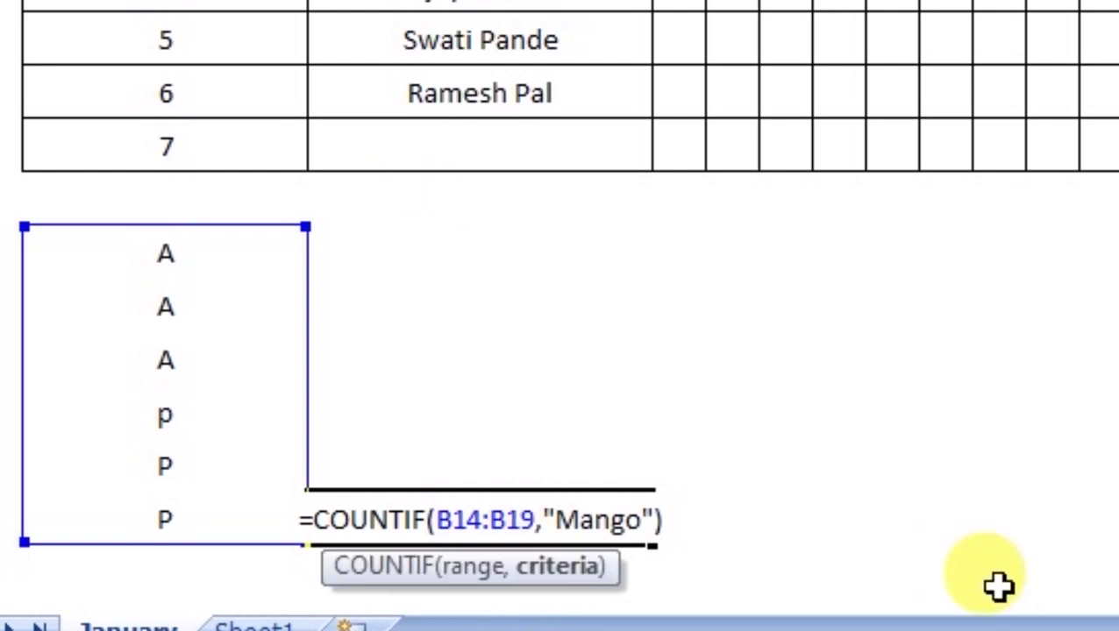
key("BackSpace")
key("BackSpace")
key("BackSpace")
key("BackSpace")
key("BackSpace")
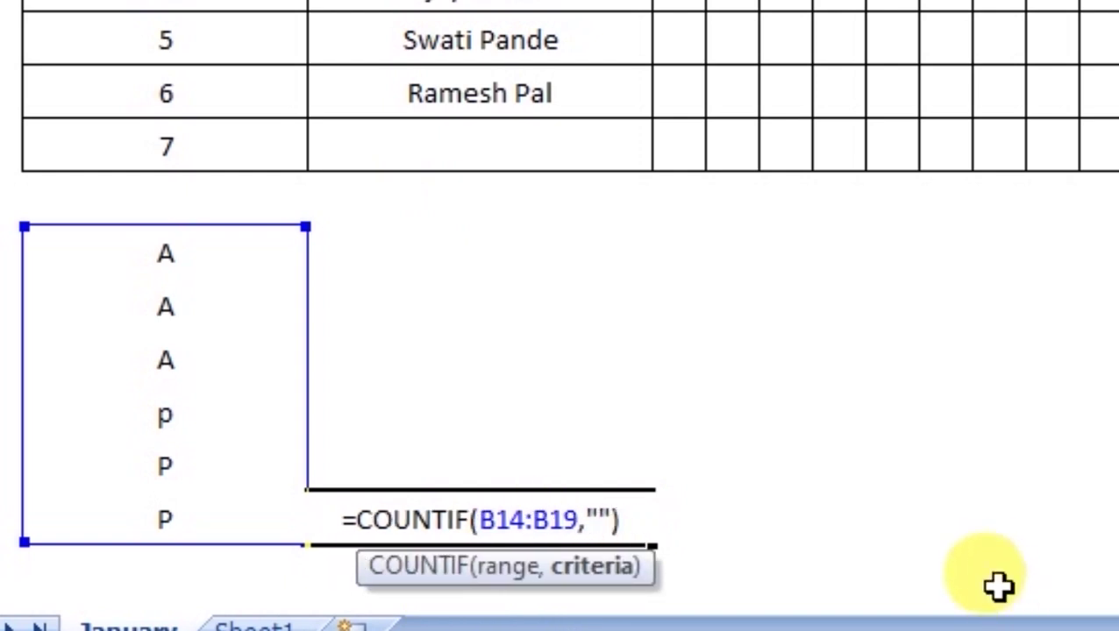
type("p")
key("BackSpace")
type("P")
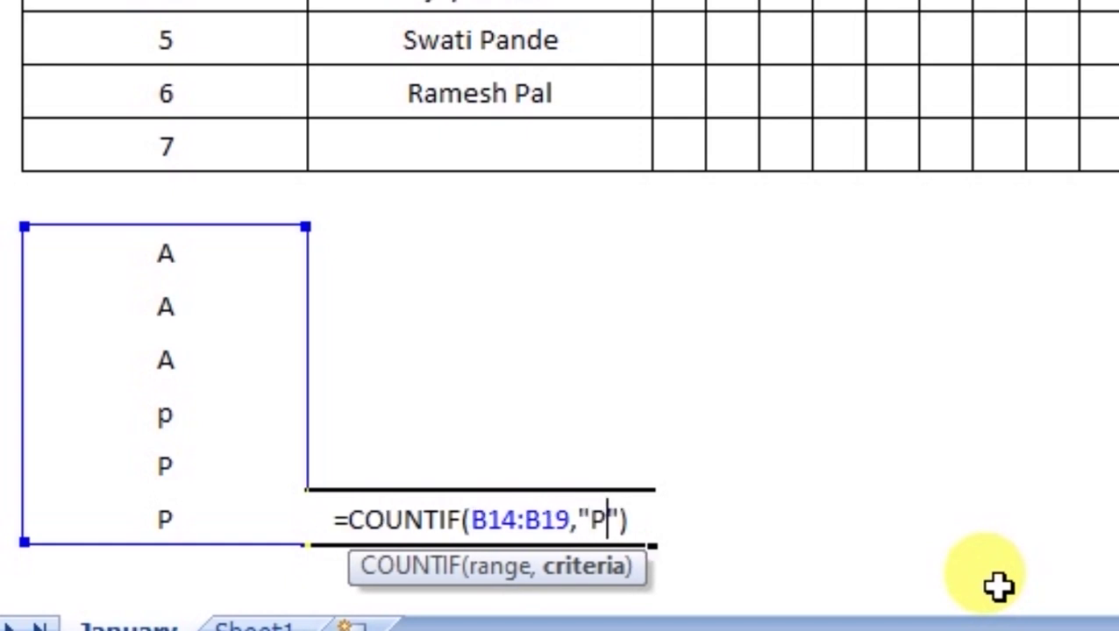
key("Return")
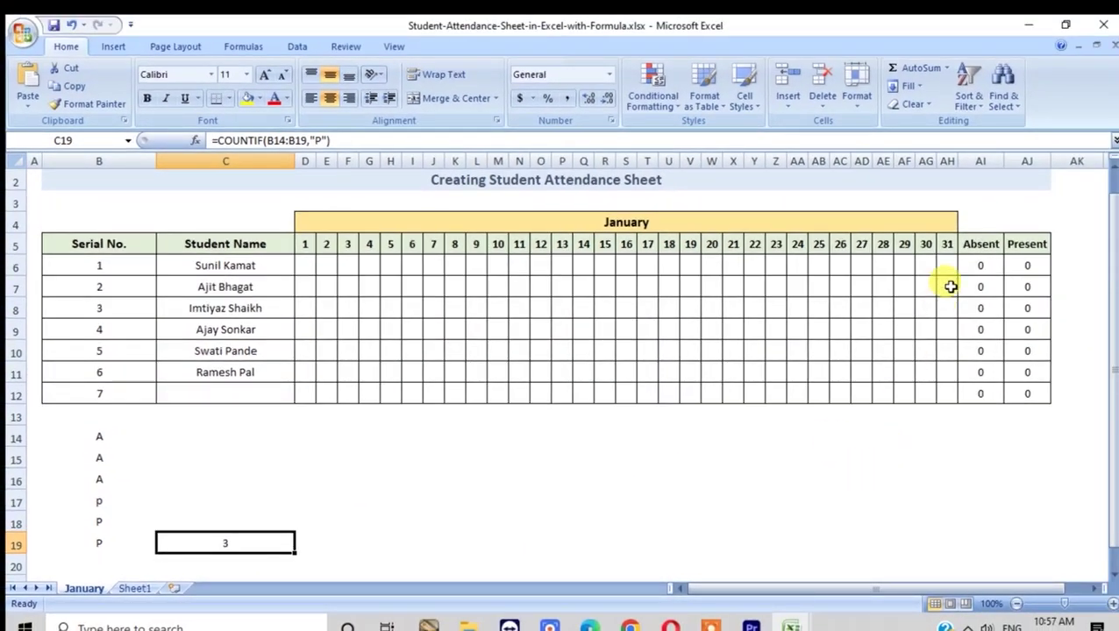
left_click(975, 240)
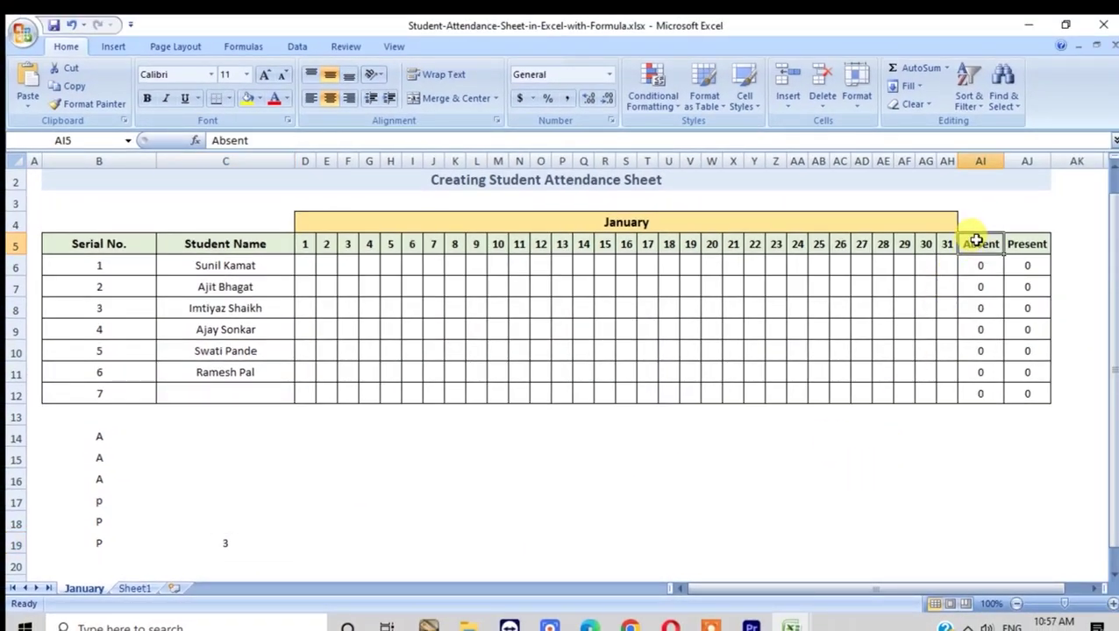
left_click(1027, 241)
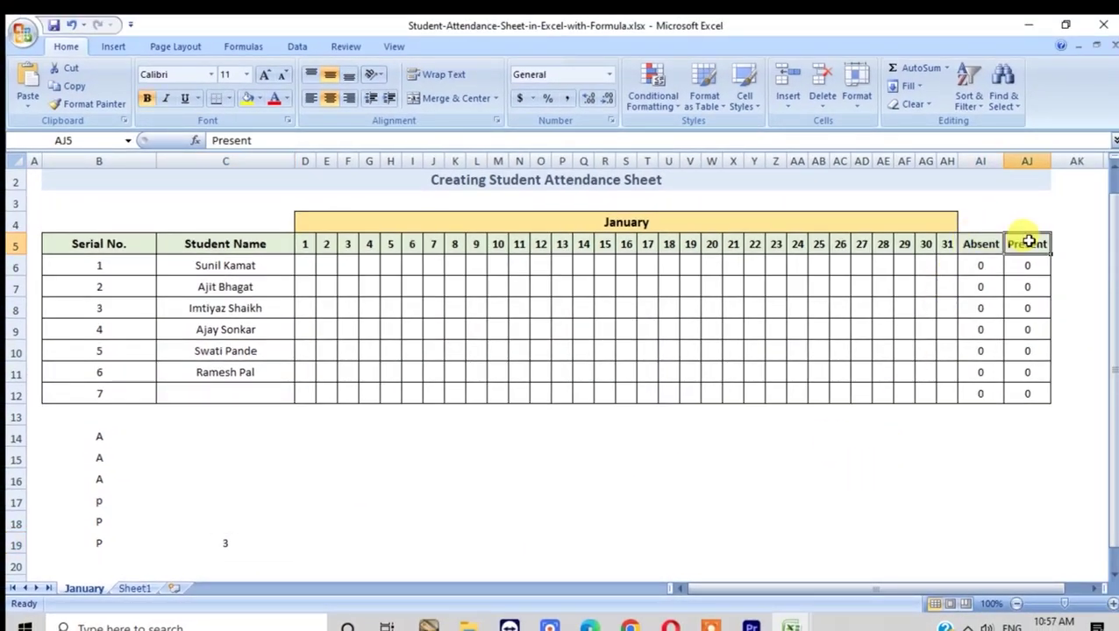
left_click(984, 265)
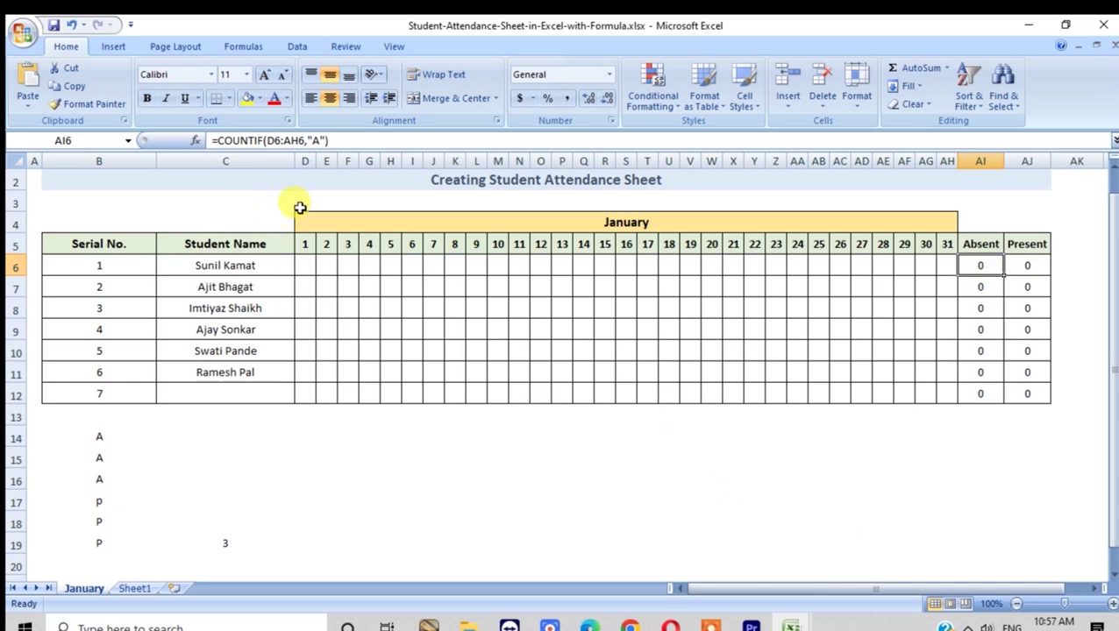
key("F2")
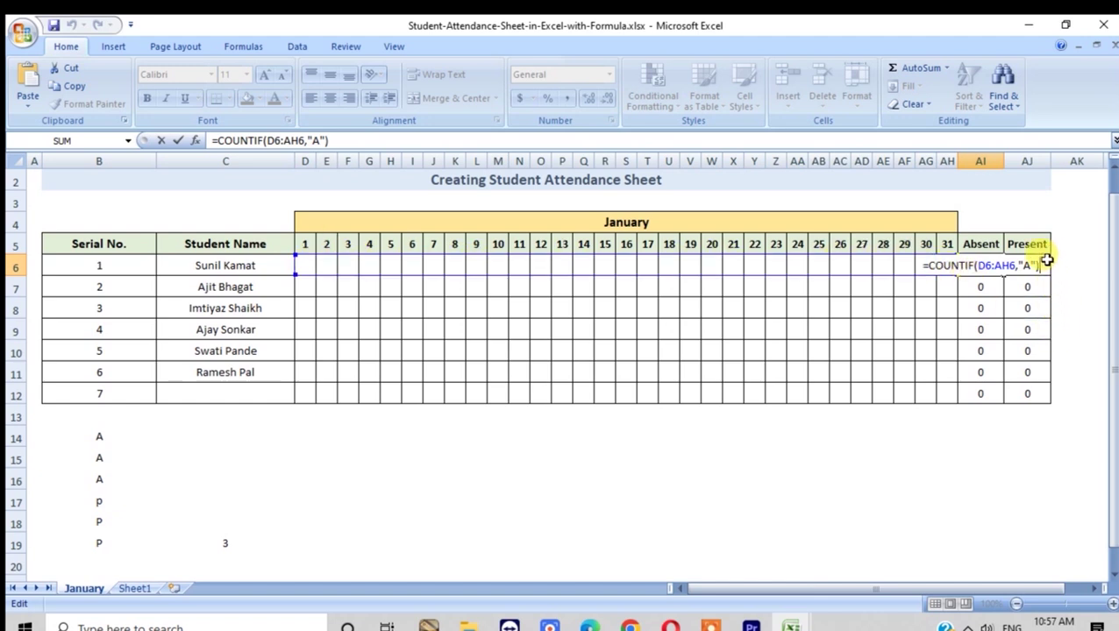
key("Return")
key("Up")
key("Right")
key("F2")
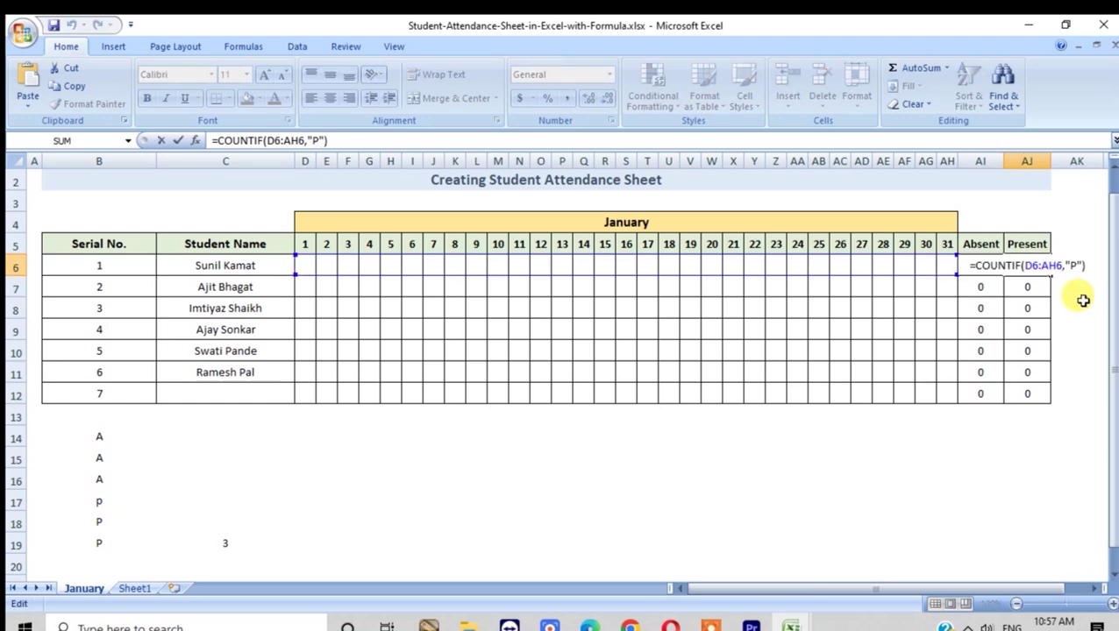
key("Return")
key("Up")
key("Left")
key("Left")
key("Left")
key("Left")
key("Left")
key("Left")
key("Left")
key("Left")
key("Left")
key("Left")
key("Left")
key("Left")
key("Left")
key("Left")
key("Left")
key("Left")
key("Left")
key("Left")
key("Left")
key("Left")
key("Left")
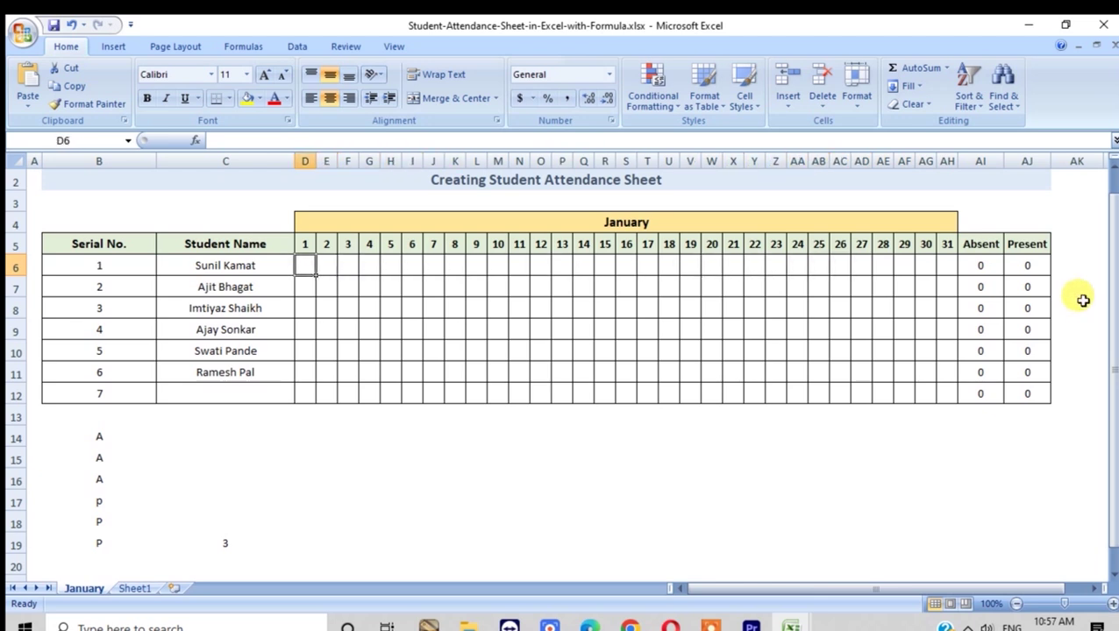
Fill the first student's days 1–31 with P, marking A on days 12, 14 and 30.
type("P")
key("Right")
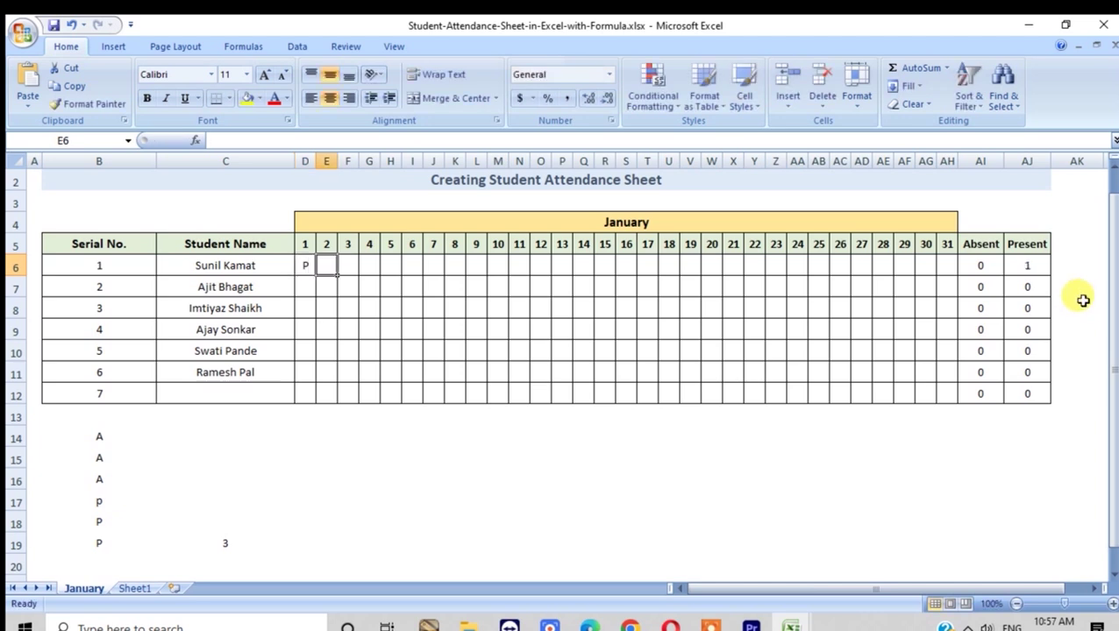
type("P")
key("Right")
type("P")
key("Right")
type("P")
key("Right")
type("P")
key("Right")
type("P")
key("Right")
type("P")
key("Right")
key("Right")
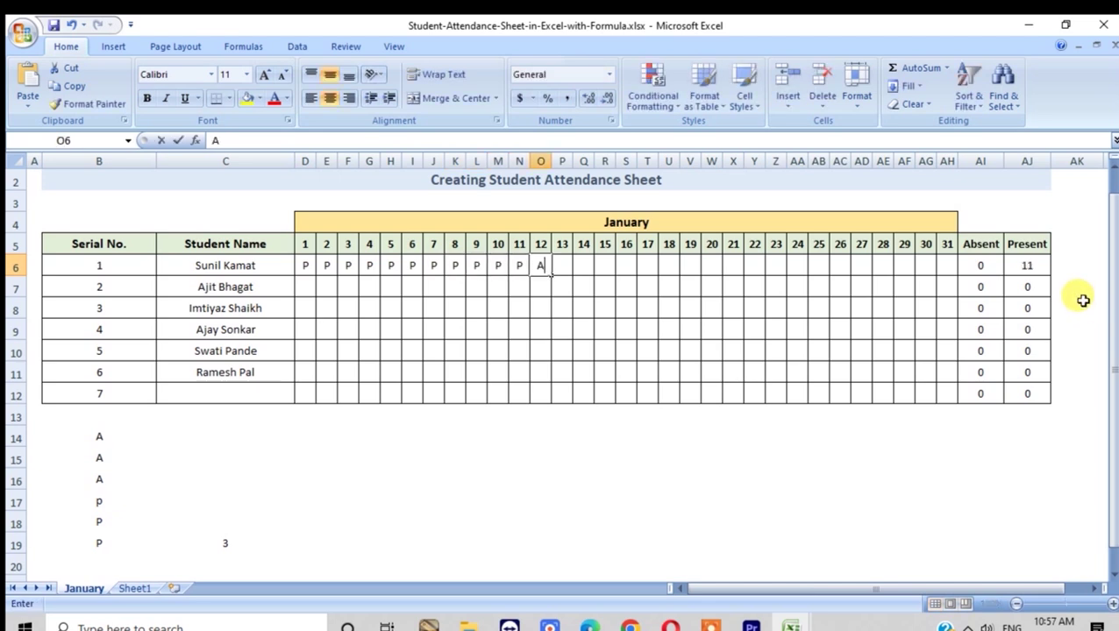
key("Right")
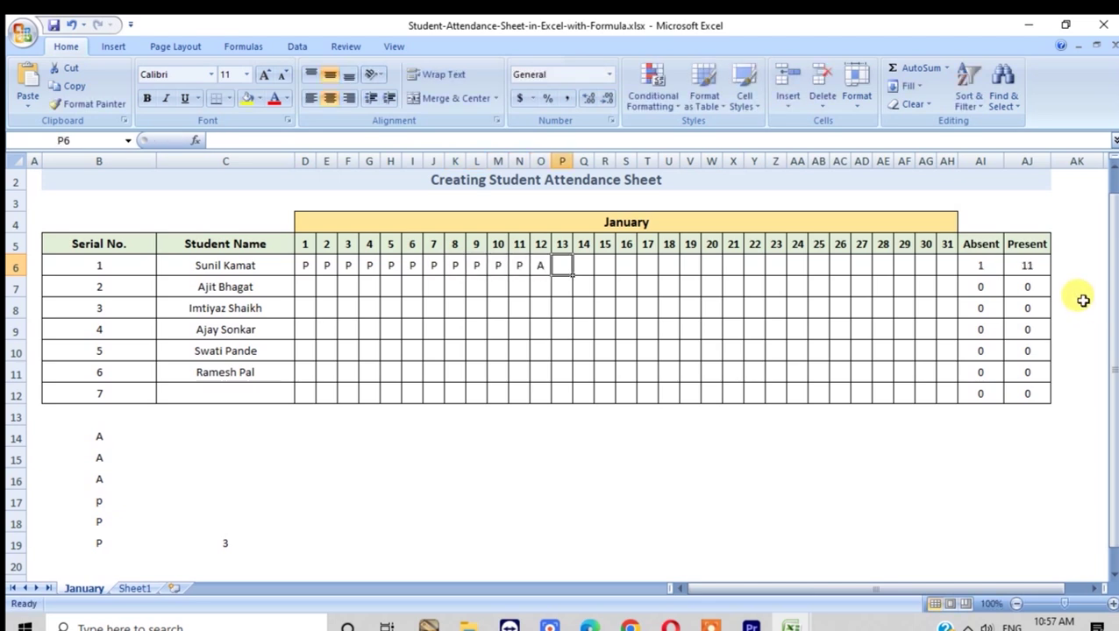
type("P")
key("Right")
type("S")
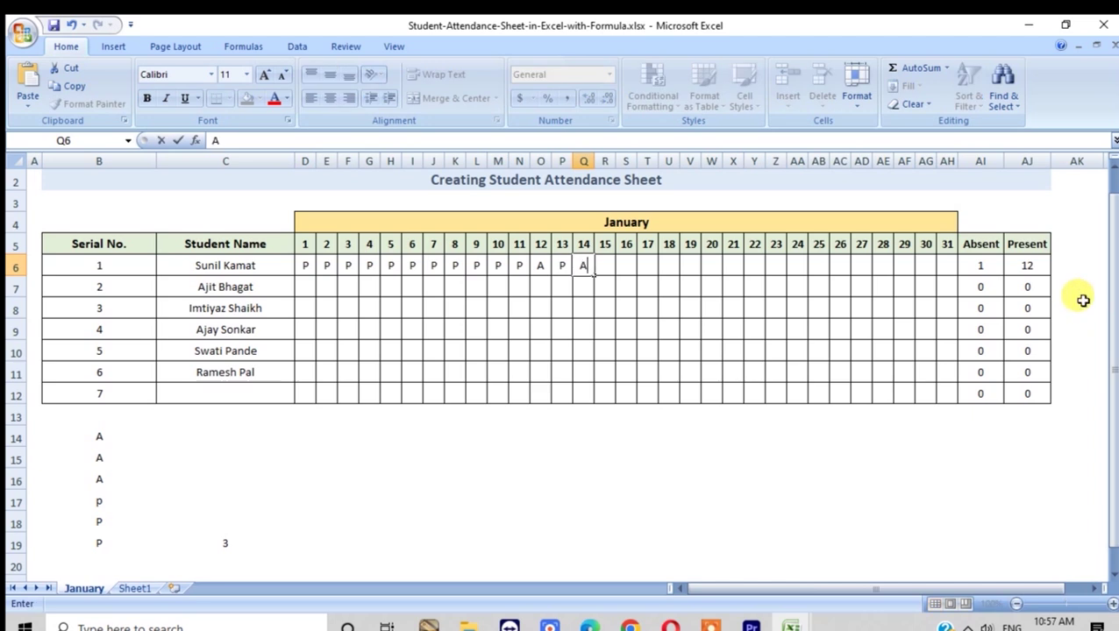
key("Right")
type("P")
key("Right")
type("P")
key("Right")
type("P")
key("Right")
type("P")
key("Right")
type("P")
key("Right")
type("P")
key("Right")
type("P")
key("Right")
type("P")
key("Right")
key("P")
key("Right")
key("P")
key("Right")
key("P")
key("Right")
key("P")
key("Right")
key("P")
key("Right")
key("P")
key("Right")
key("P")
key("Right")
key("Right")
type("P")
key("Left")
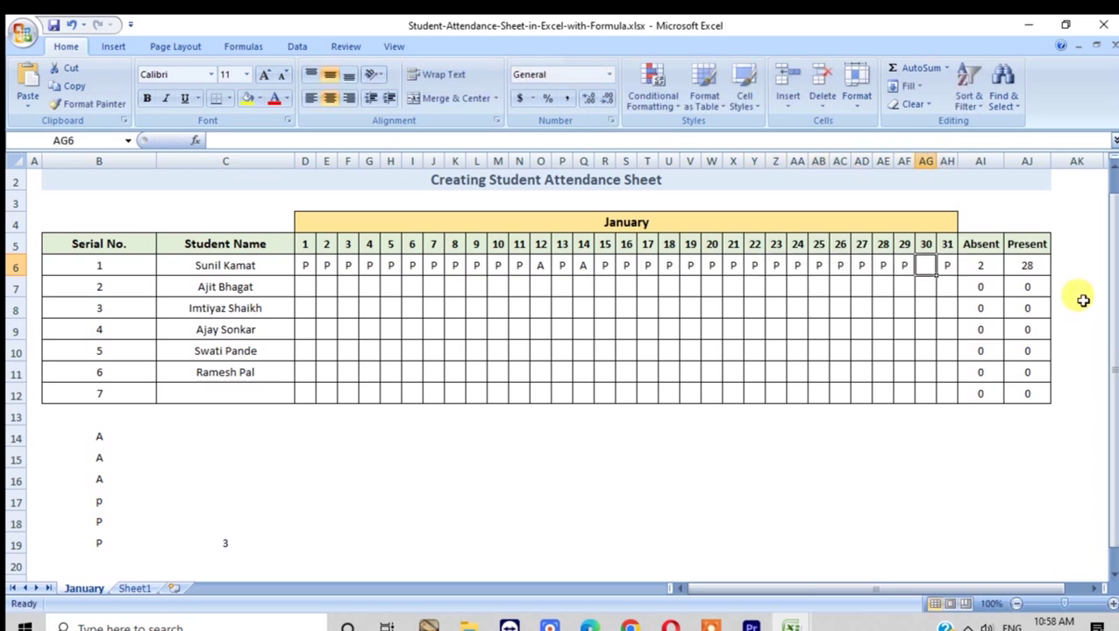
type("A")
key("Right")
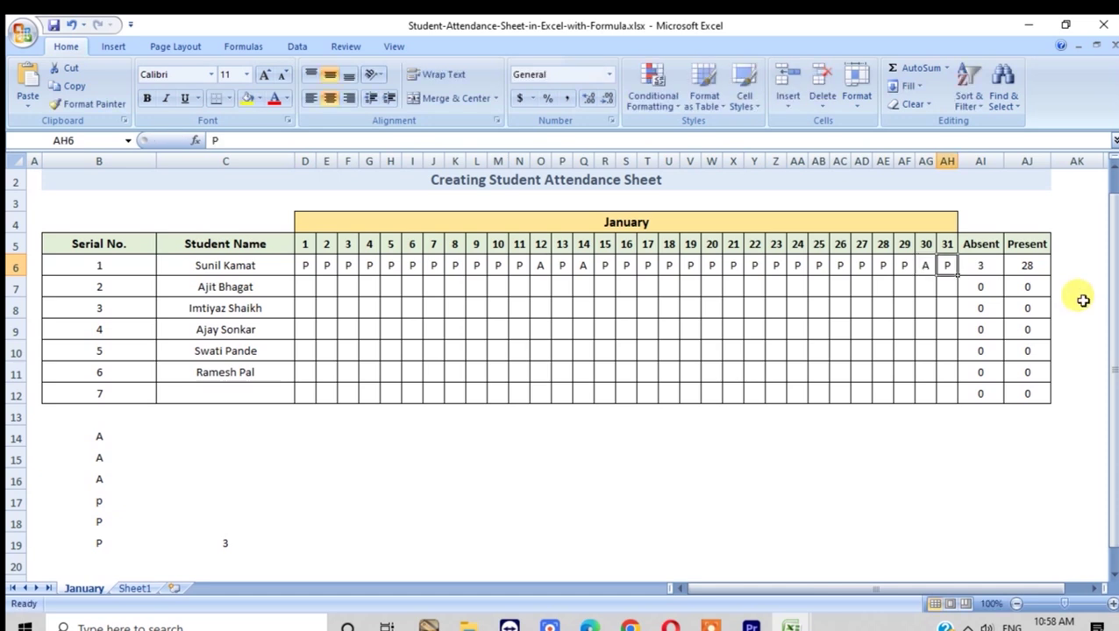
Review the first student's Absent (3) and Present (28) formulas, then select the practice A/P list.
left_click(986, 268)
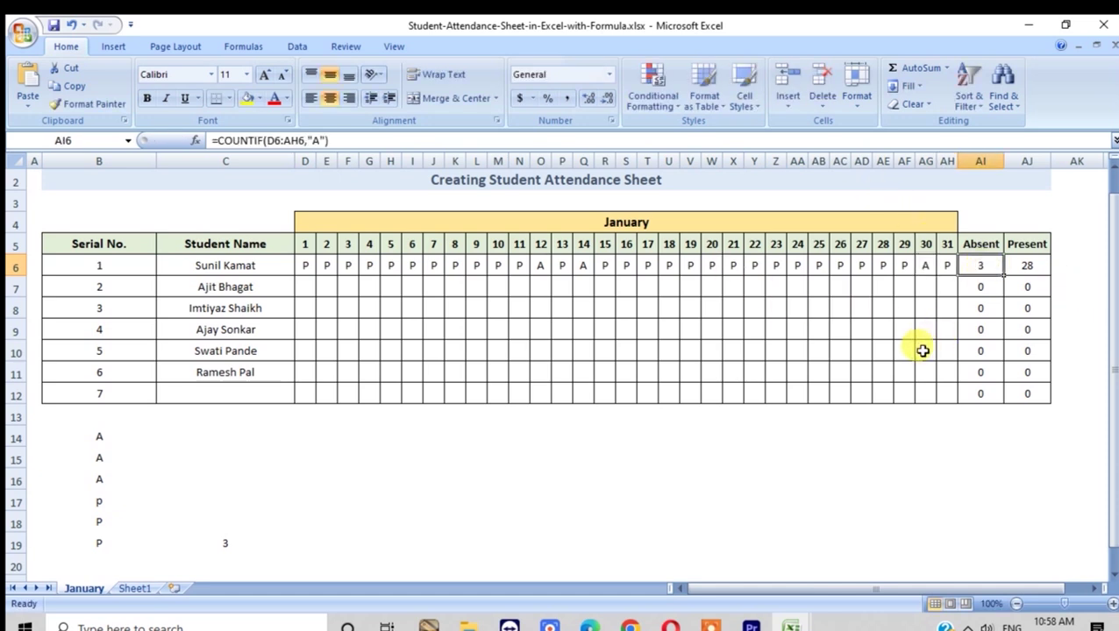
left_click(1022, 268)
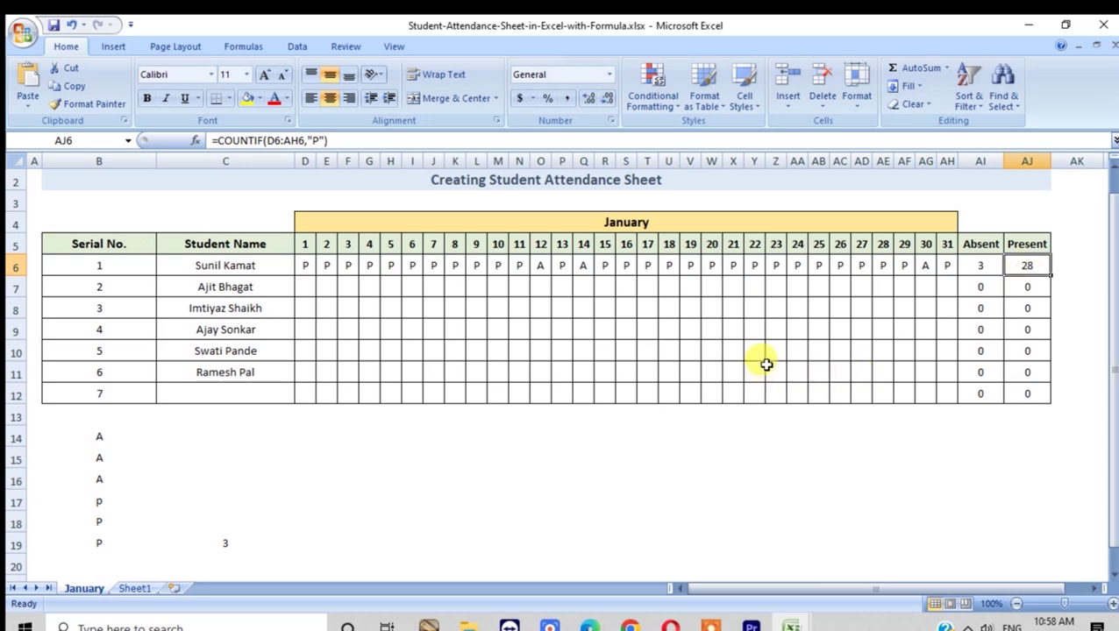
left_click_drag(93, 429, 229, 548)
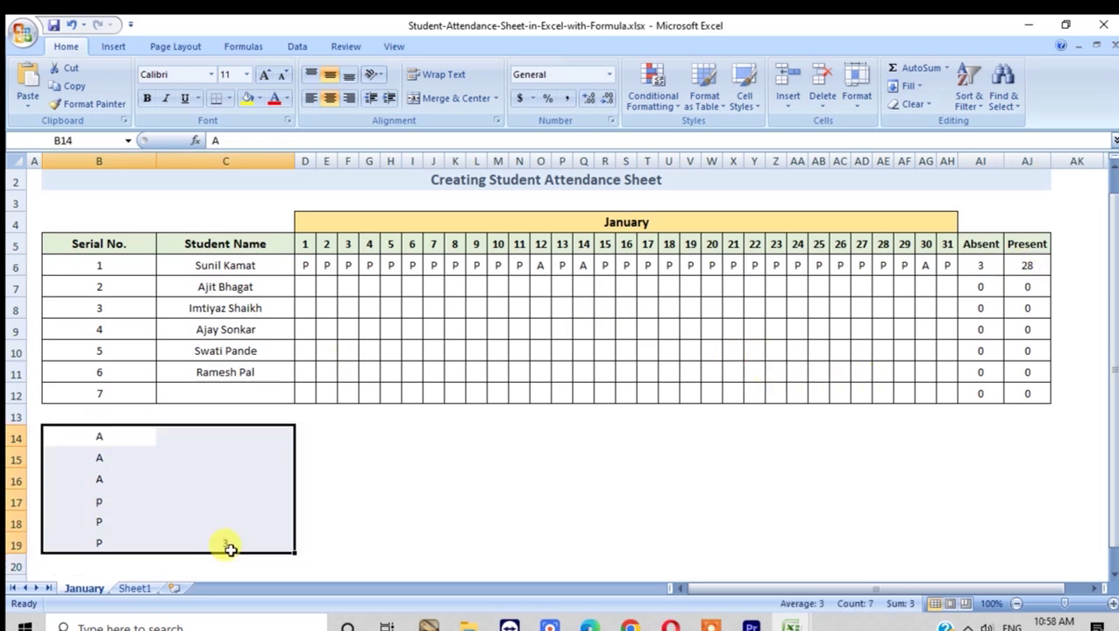
Clear the practice A/P list and enter XYA as student 7's name in C12.
key("Delete")
left_click(519, 519)
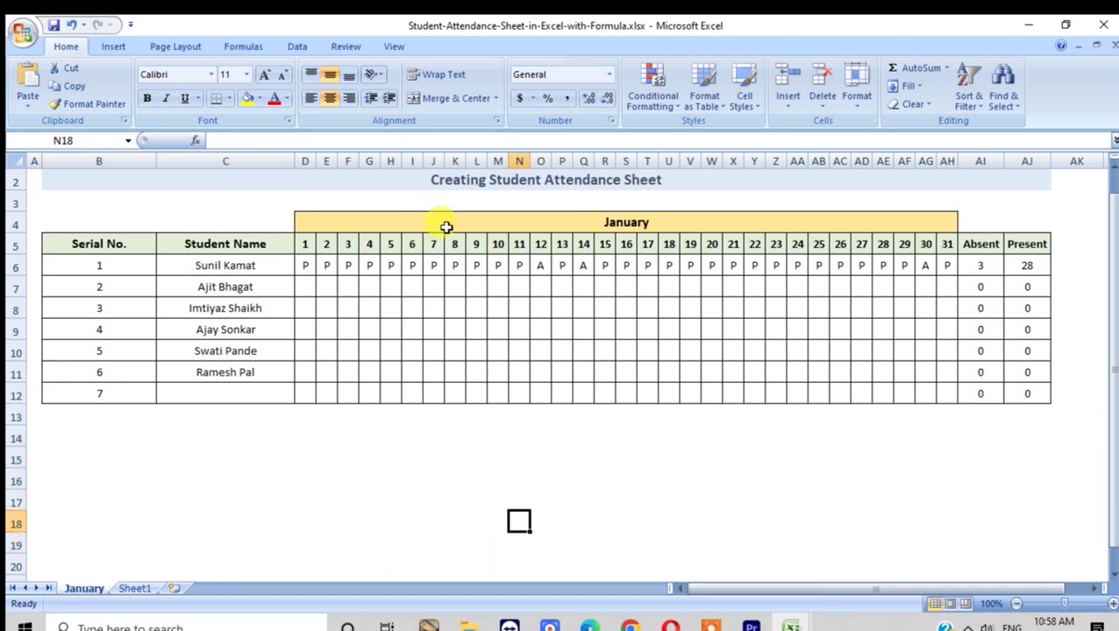
left_click(607, 225)
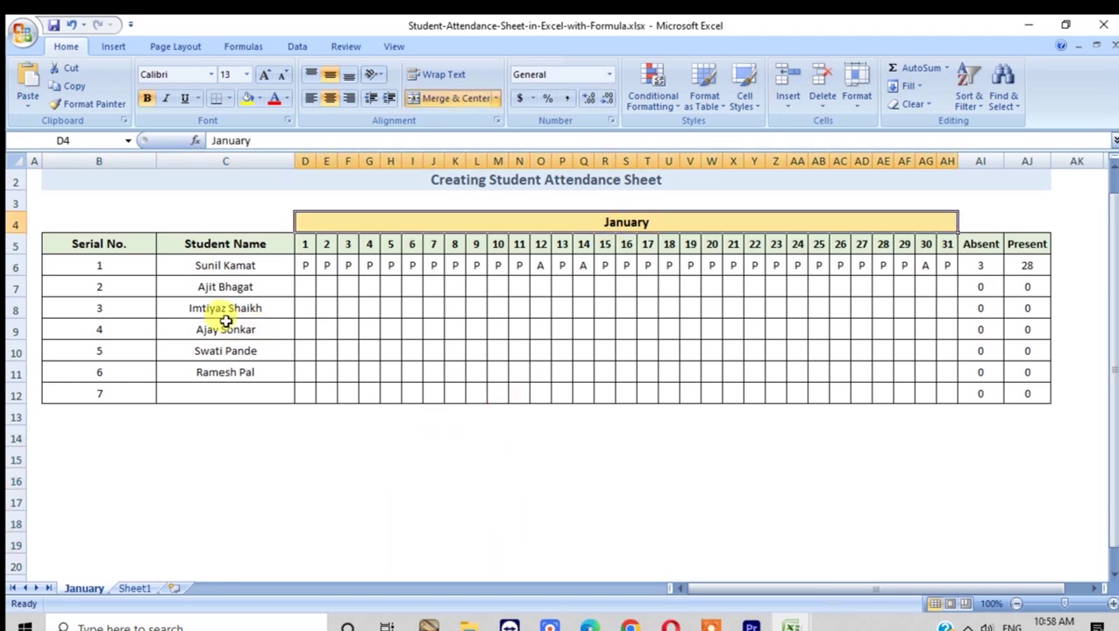
left_click(216, 395)
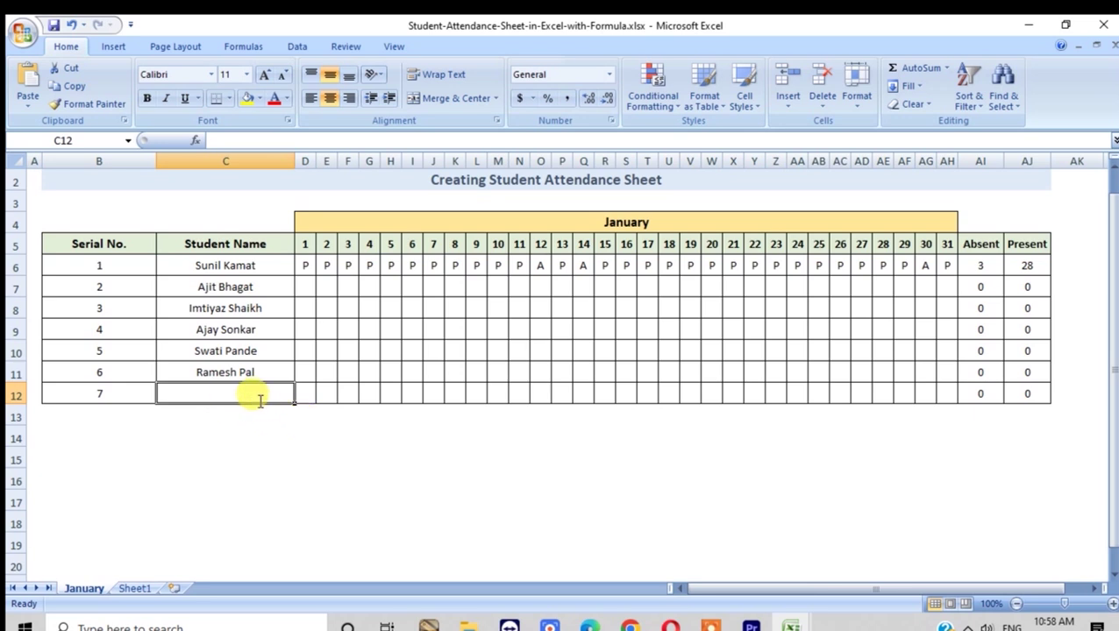
type("XYA")
key("Tab")
key("Tab")
key("Tab")
key("Tab")
key("Tab")
key("Tab")
key("Tab")
key("Tab")
key("Tab")
key("Tab")
key("Tab")
key("Tab")
key("Tab")
key("Tab")
key("Tab")
key("Tab")
Copy the Absent and Present formulas from AI12:AJ12 down through row 18.
scroll(968, 406, "down", 3)
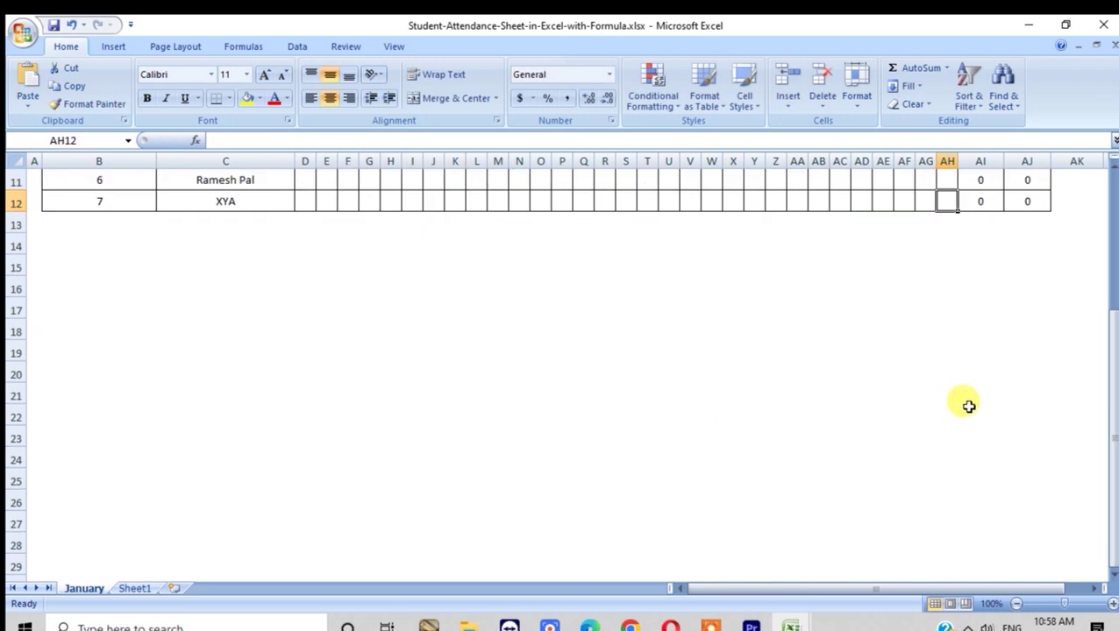
scroll(968, 406, "up", 4)
left_click_drag(982, 412, 1029, 423)
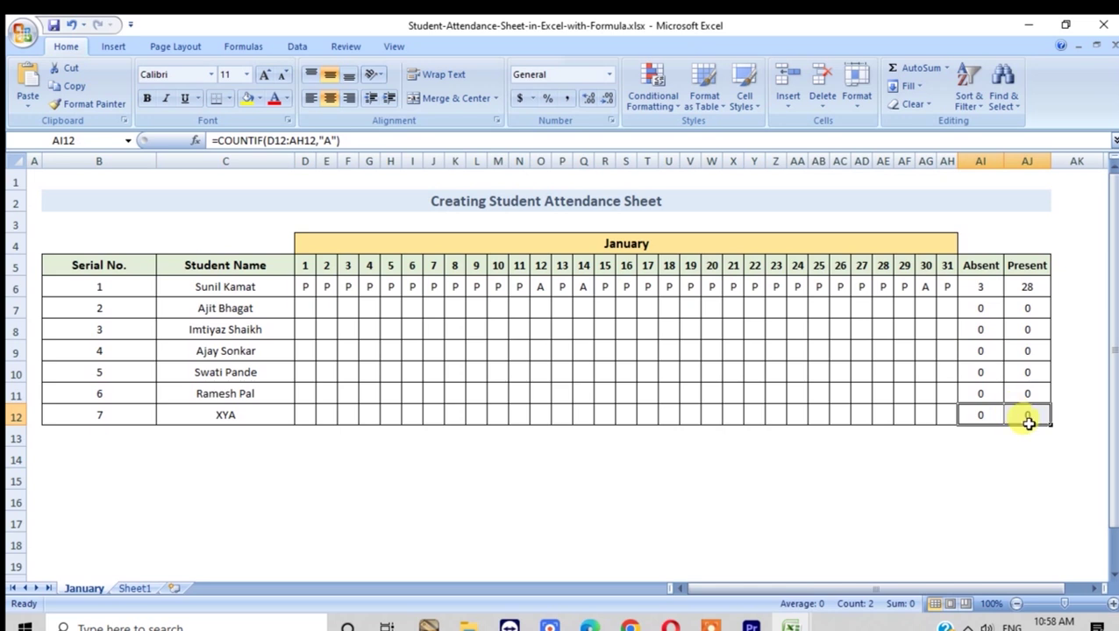
left_click(1004, 447)
left_click(979, 416)
mouse_move(979, 415)
left_mouse_down()
mouse_move(1017, 415)
mouse_move(1051, 452)
mouse_move(1063, 550)
left_mouse_up()
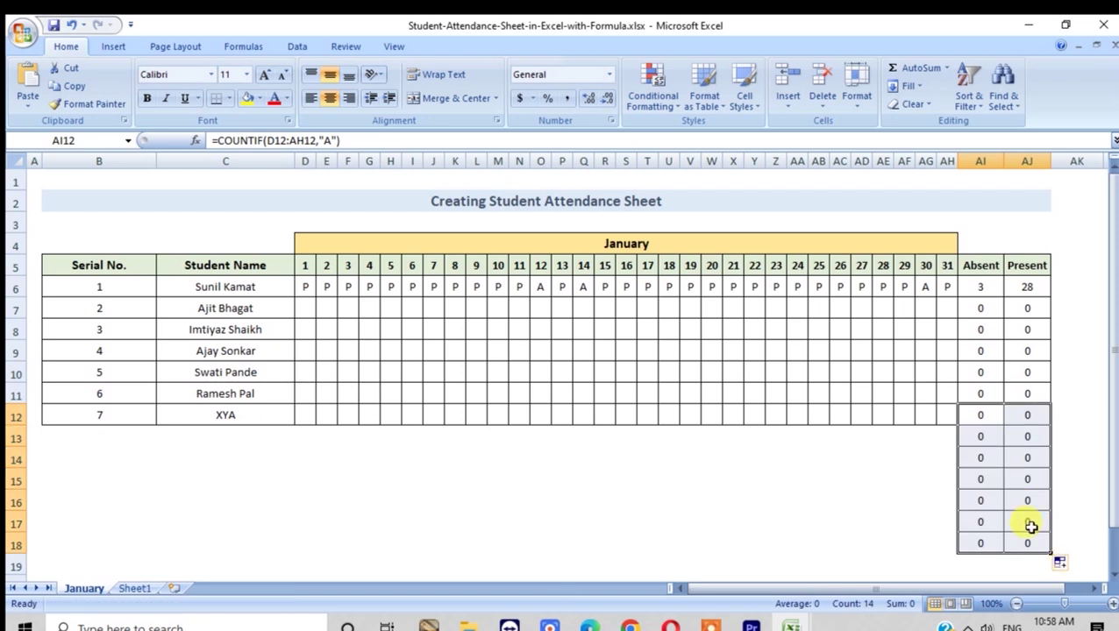
left_click(975, 437)
scroll(404, 455, "down", 1)
scroll(263, 394, "down", 1)
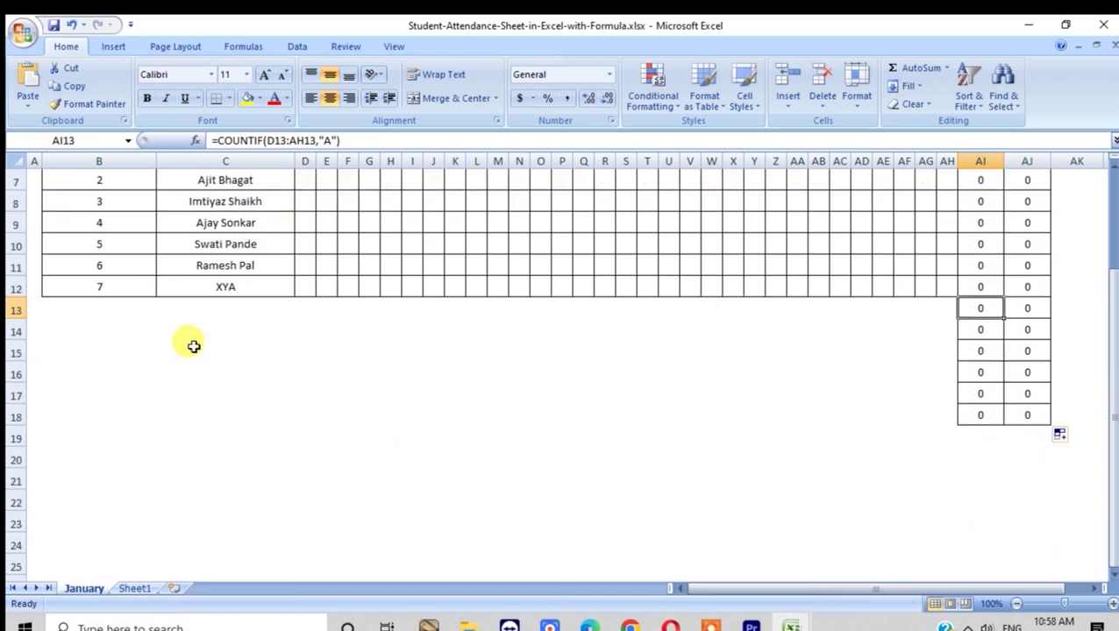
left_click(93, 307)
Enter serial number 8 in B13 and the name ABC in C13.
type("8")
key("Tab")
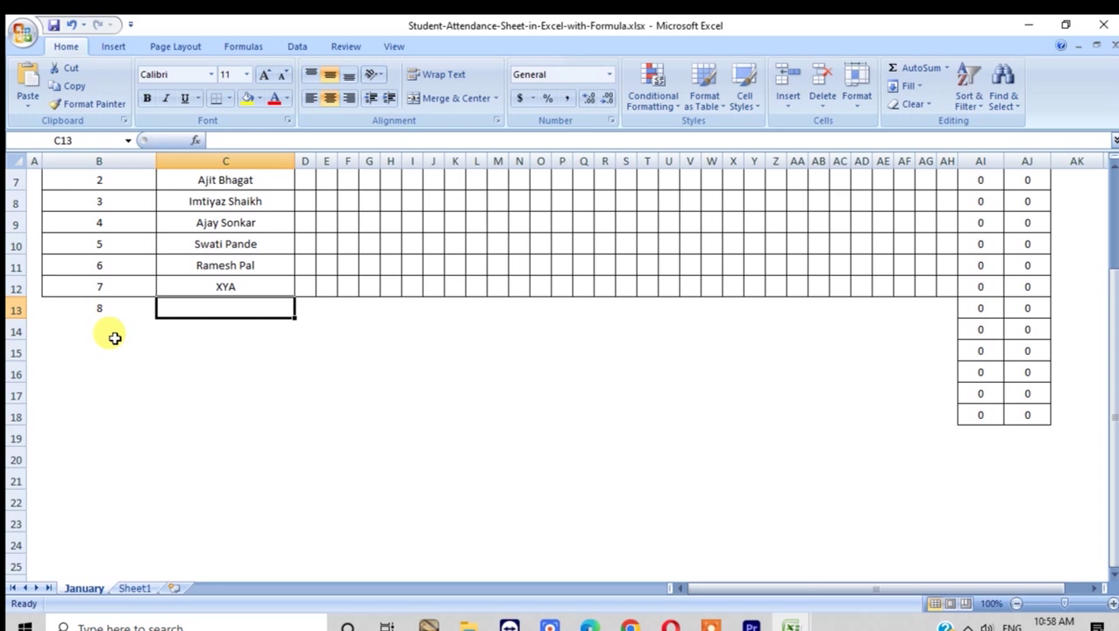
type("ABC")
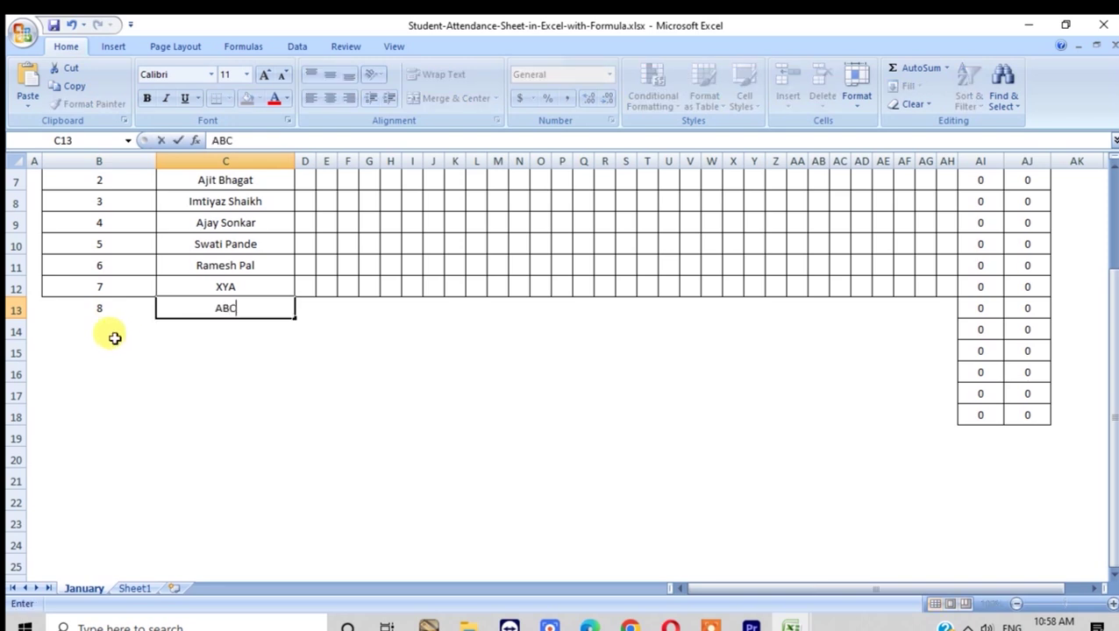
key("Tab")
Apply All Borders to rows 13 to 18 of the table, B13:AJ18.
scroll(396, 316, "up", 2)
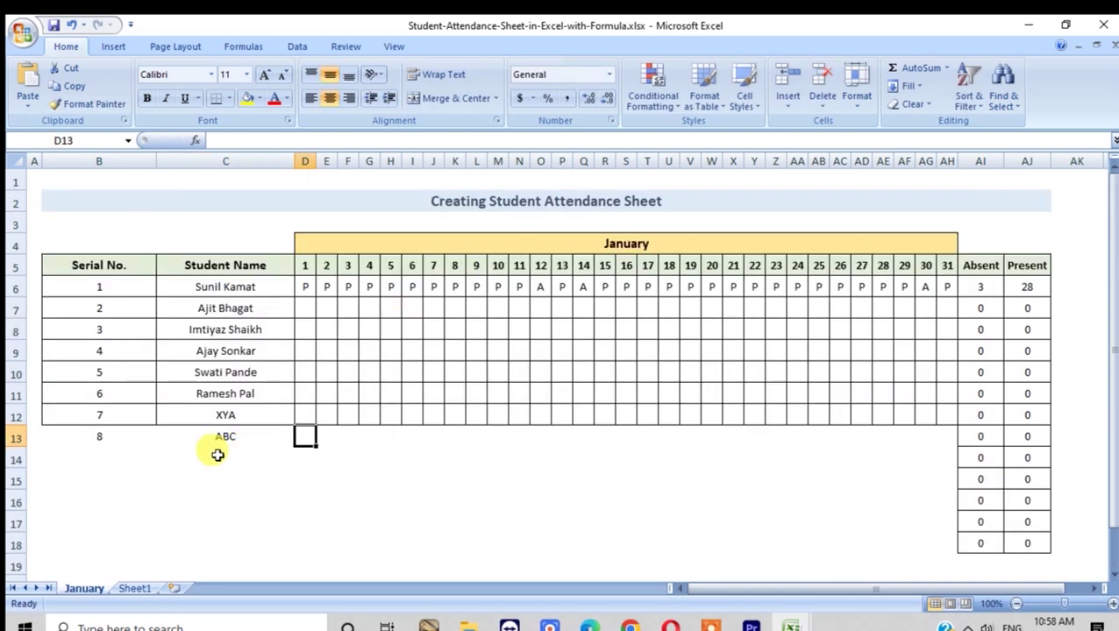
mouse_move(88, 437)
left_mouse_down()
mouse_move(982, 438)
mouse_move(1017, 538)
left_mouse_up()
left_click(229, 99)
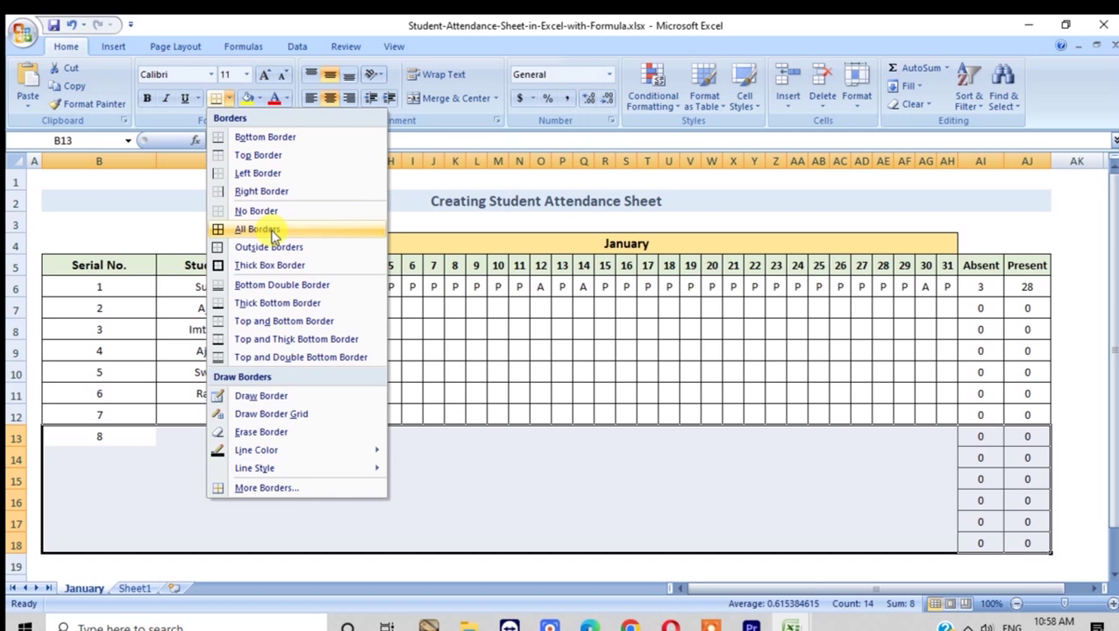
left_click(273, 229)
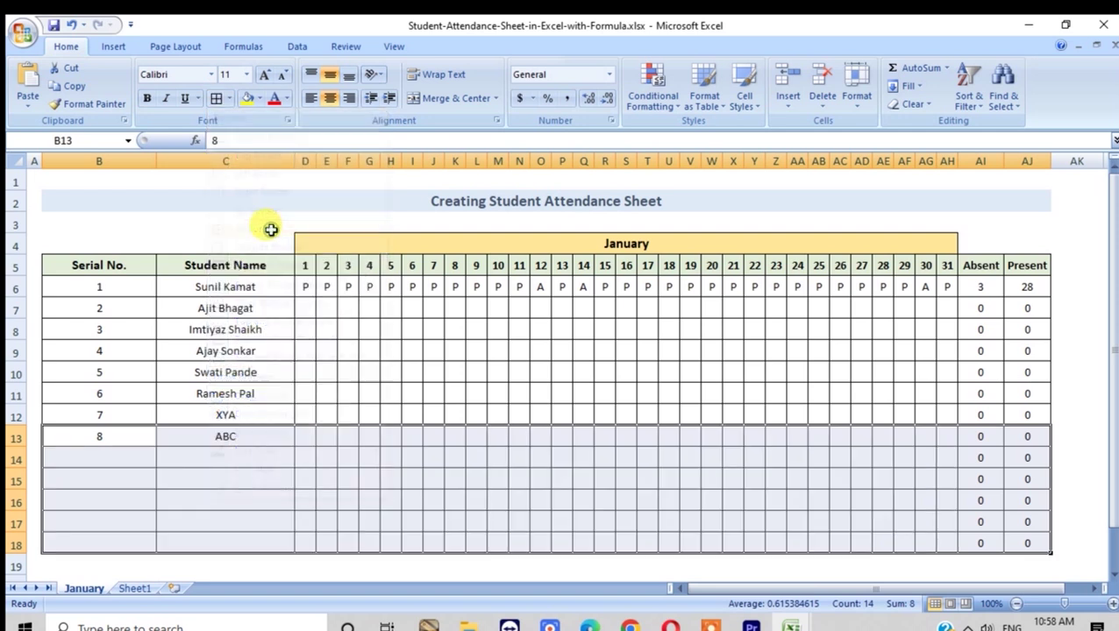
Enter 9 in B14 and fill the serial numbers 10 to 13 down to B18.
left_click(643, 458)
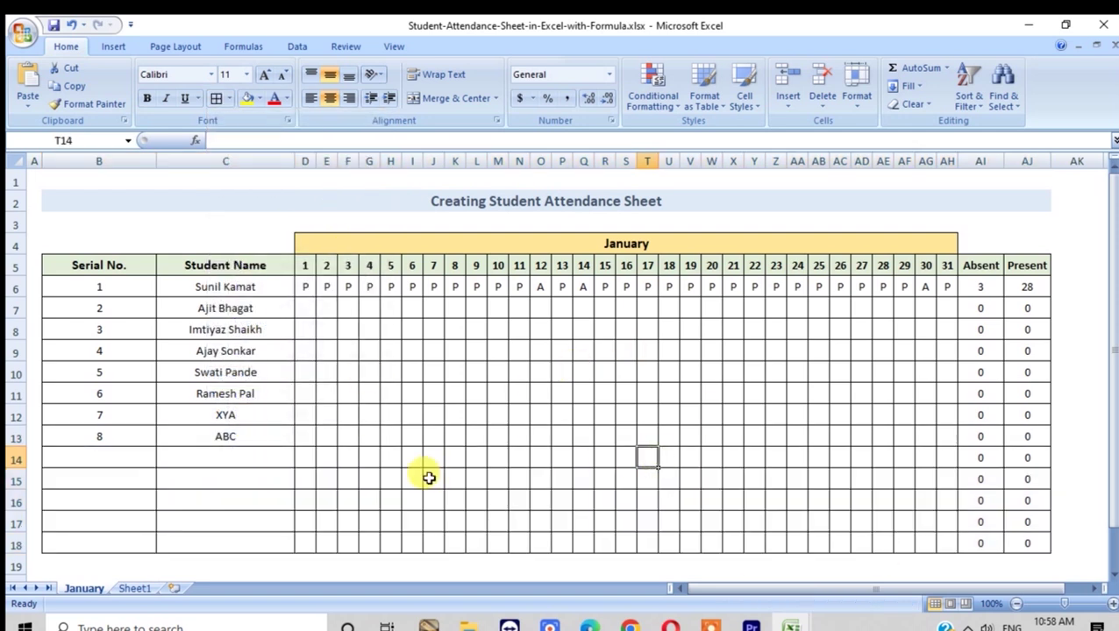
scroll(429, 478, "down", 1)
left_click(127, 394)
type("9")
key("Return")
left_click_drag(110, 373, 157, 487)
left_click(123, 478)
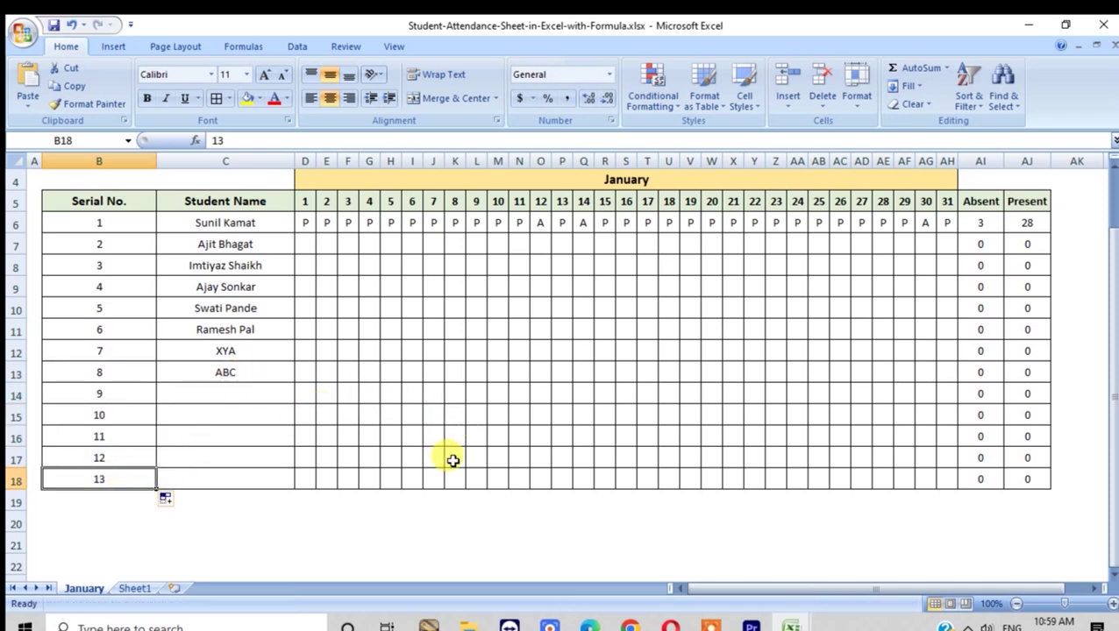
scroll(445, 462, "down", 1)
left_click(169, 492)
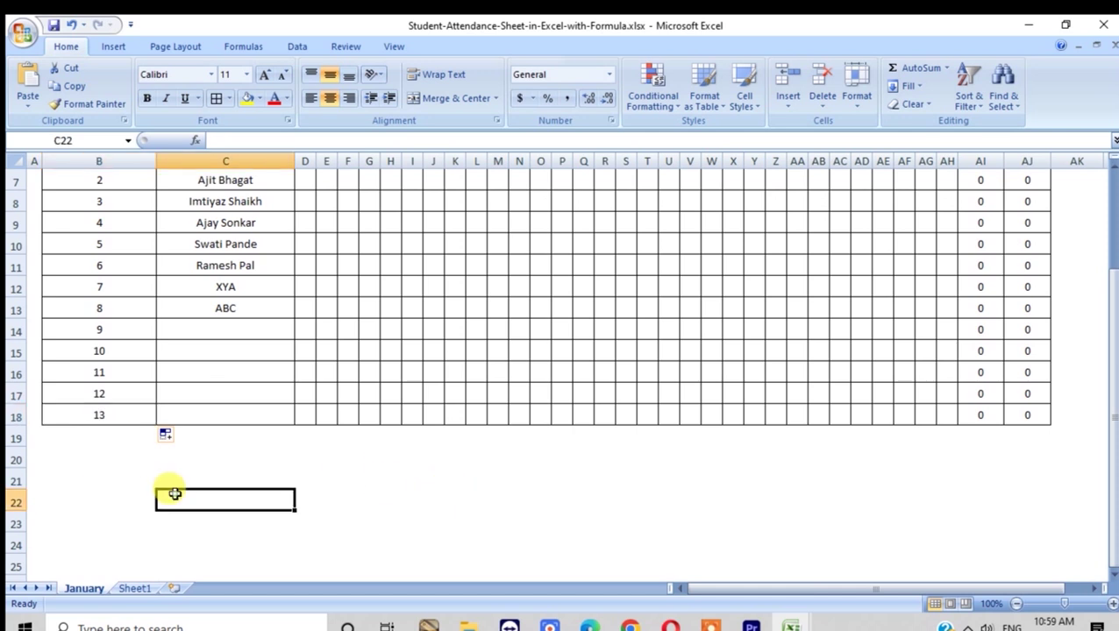
Fill row B18:AJ18 down to row 30, continuing the serial numbers to 25 with borders.
left_click(95, 417)
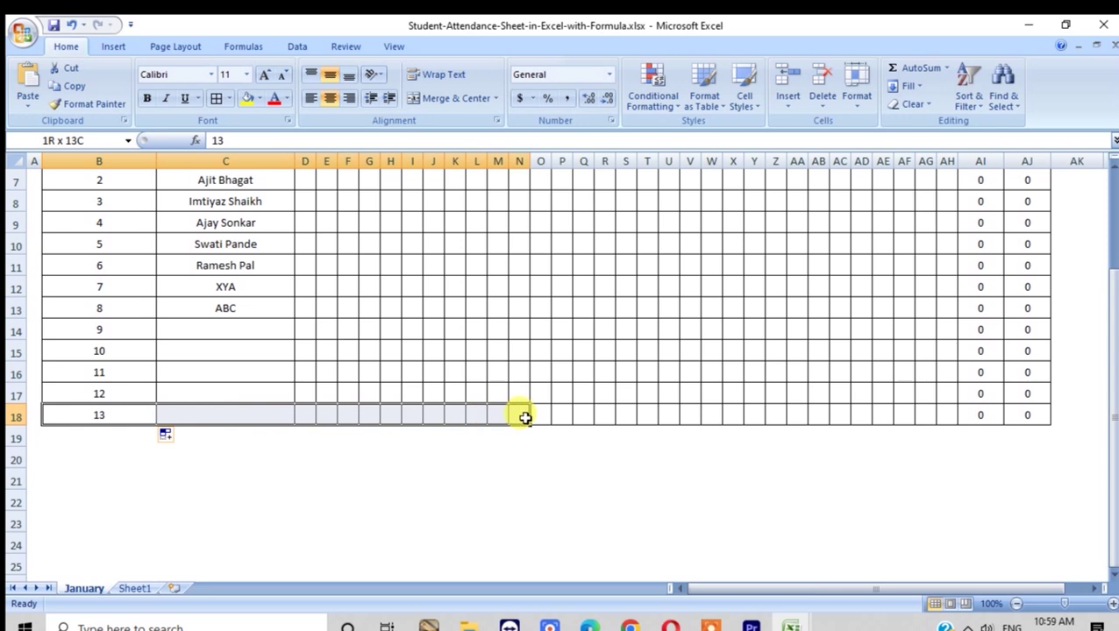
left_click_drag(284, 417, 1022, 411)
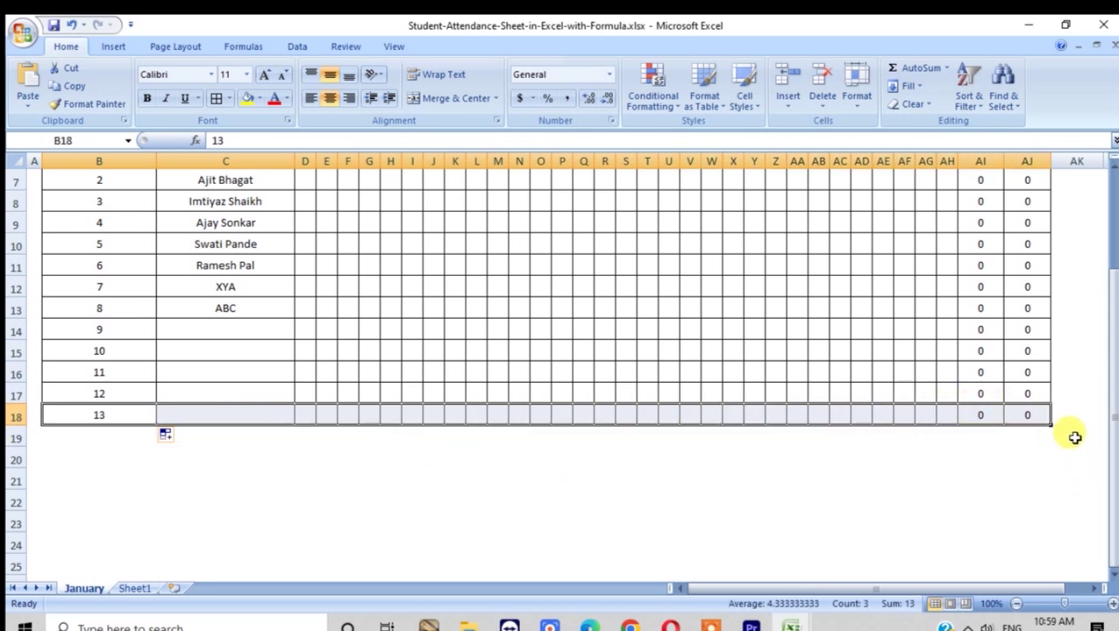
left_click_drag(1052, 426, 1057, 453)
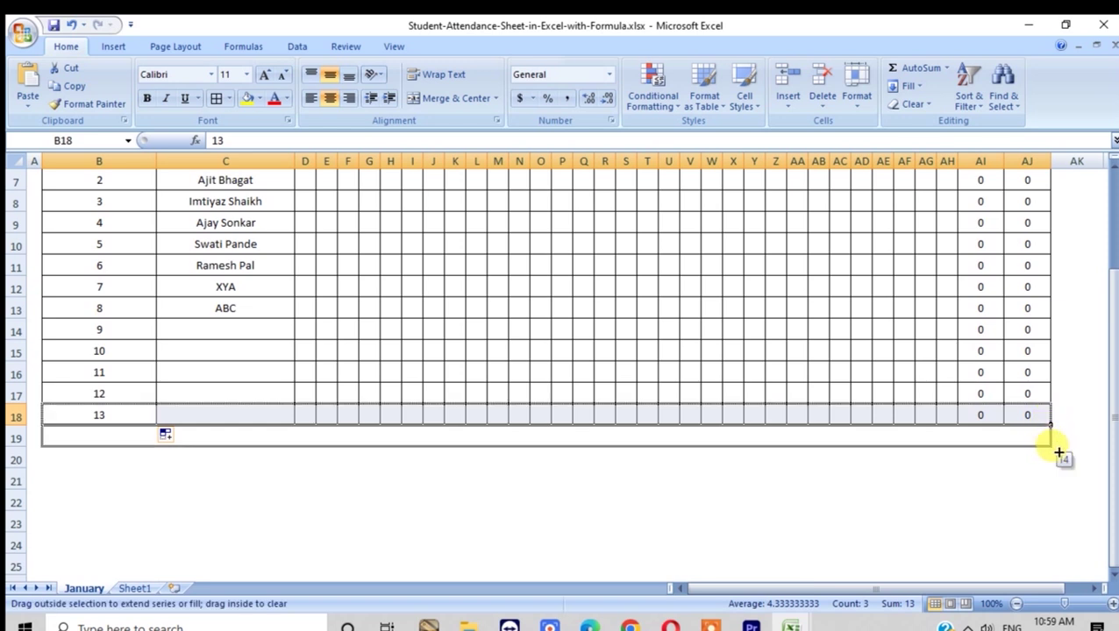
mouse_move(1061, 455)
left_mouse_down()
mouse_move(1069, 599)
mouse_move(1069, 374)
mouse_move(1074, 425)
mouse_move(1061, 428)
left_mouse_up()
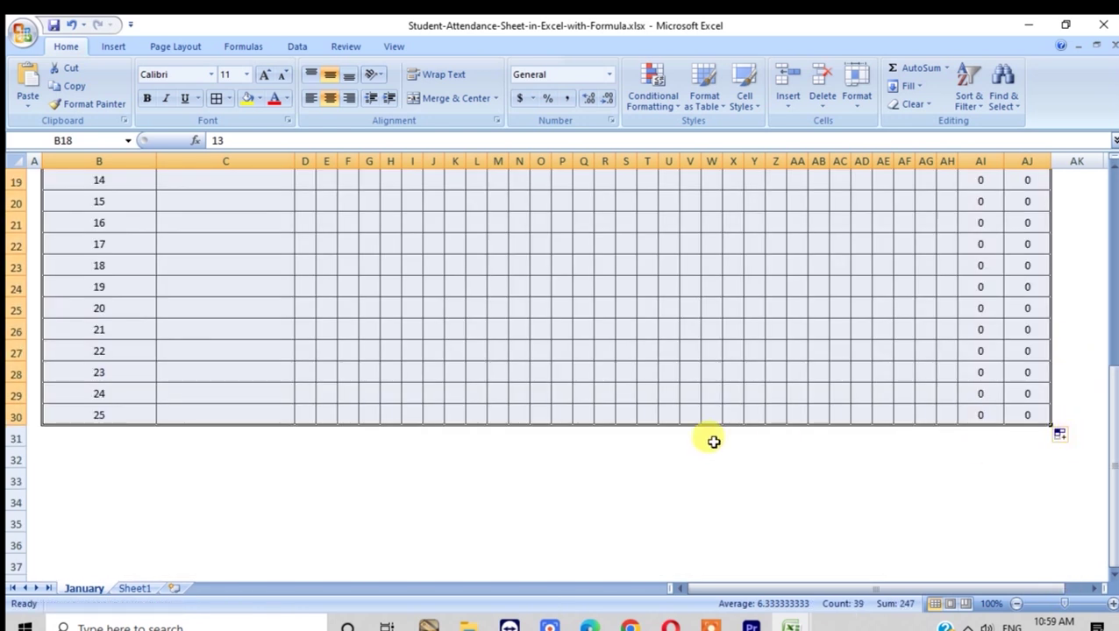
left_click(127, 412)
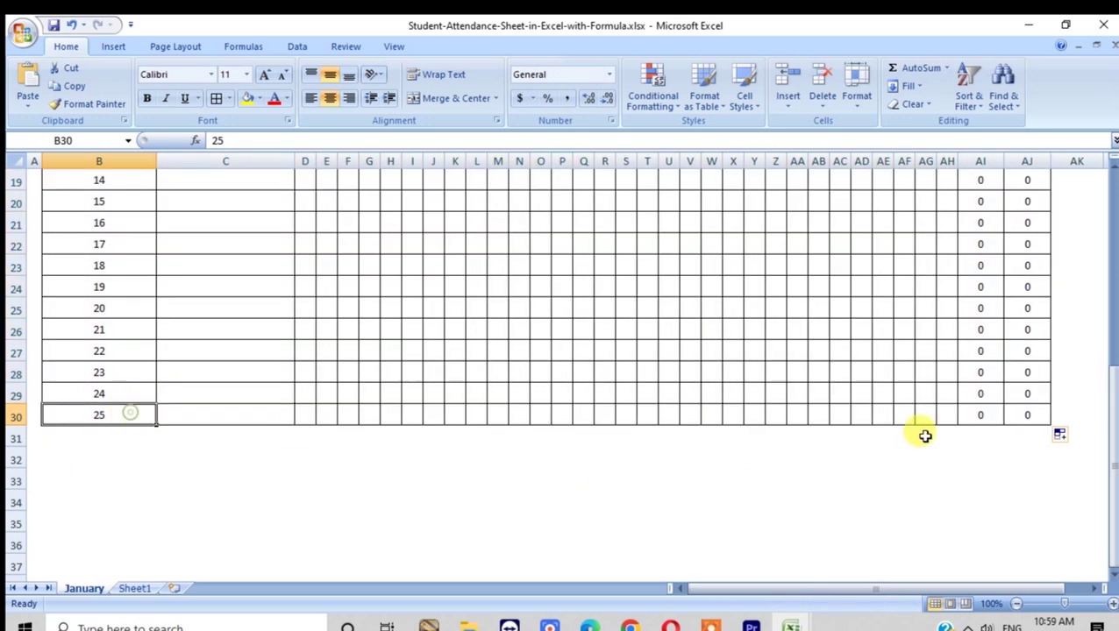
Scroll through the extended table to check the new rows down to row 30.
scroll(924, 434, "up", 3)
scroll(863, 435, "up", 2)
scroll(196, 426, "down", 1)
scroll(361, 342, "down", 3)
scroll(835, 408, "up", 3)
scroll(847, 427, "up", 2)
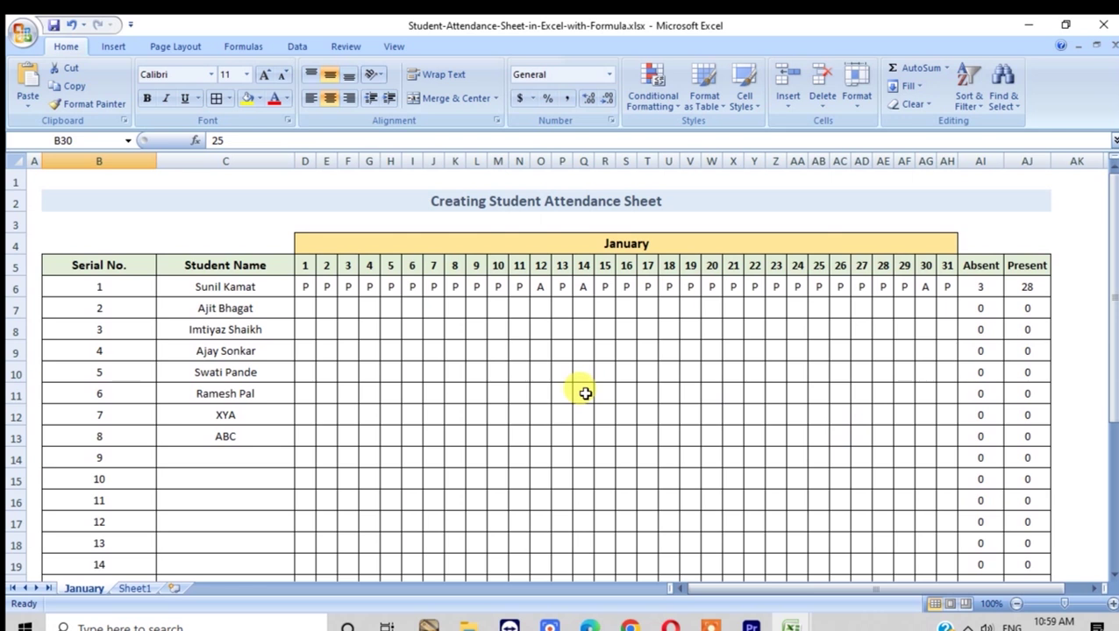
scroll(526, 392, "down", 7)
left_click(188, 352)
scroll(701, 392, "up", 3)
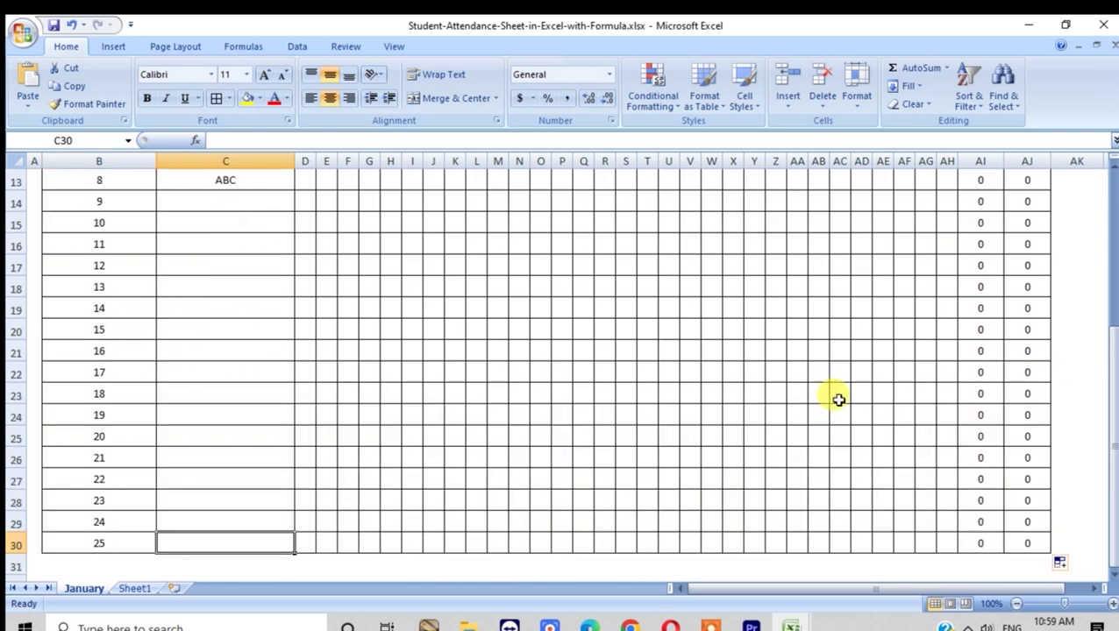
scroll(921, 412, "up", 2)
scroll(351, 456, "down", 4)
scroll(254, 395, "up", 4)
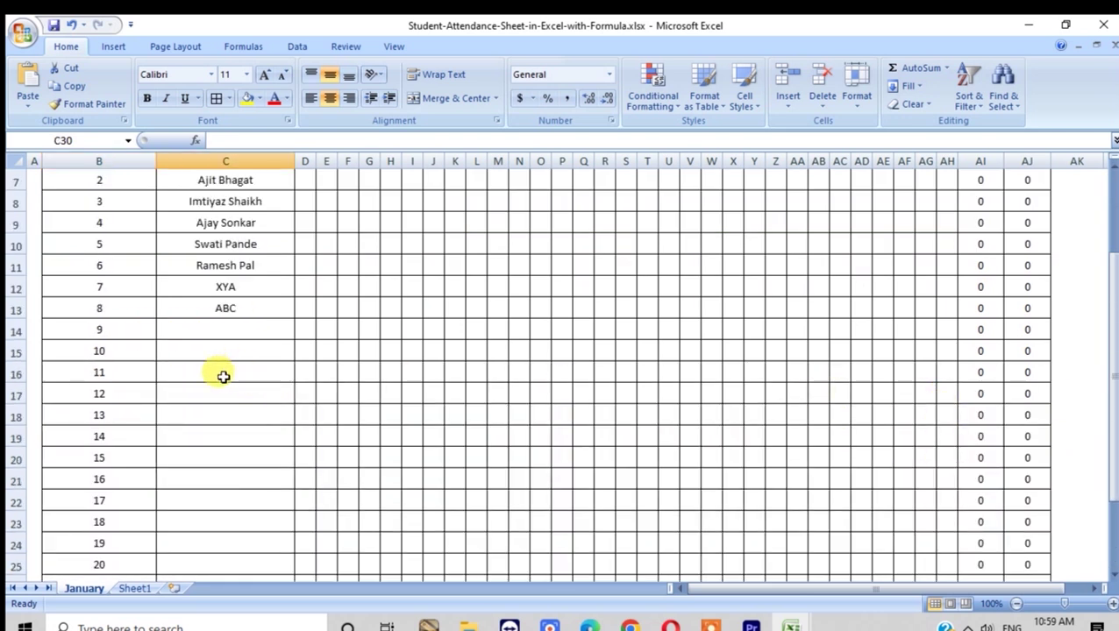
left_click_drag(212, 336, 215, 558)
Test-mark P and A for student 16 on days 5 and 6, then check the Absent total.
left_click(386, 414)
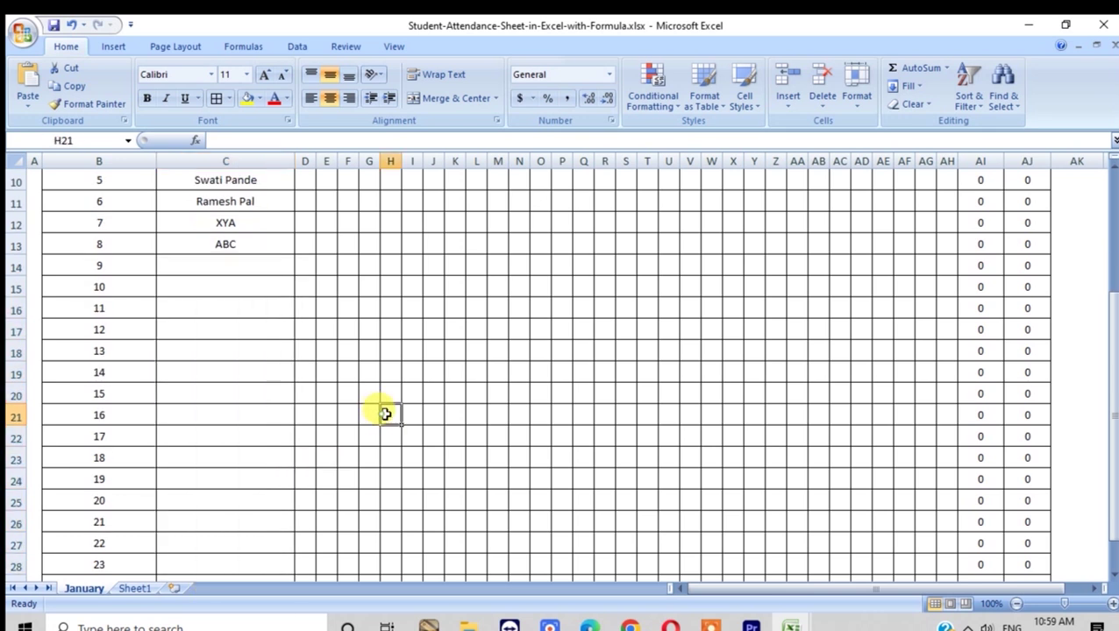
type("P")
key("Tab")
type("A")
key("Tab")
left_click(982, 415)
left_click(752, 414)
scroll(578, 325, "up", 3)
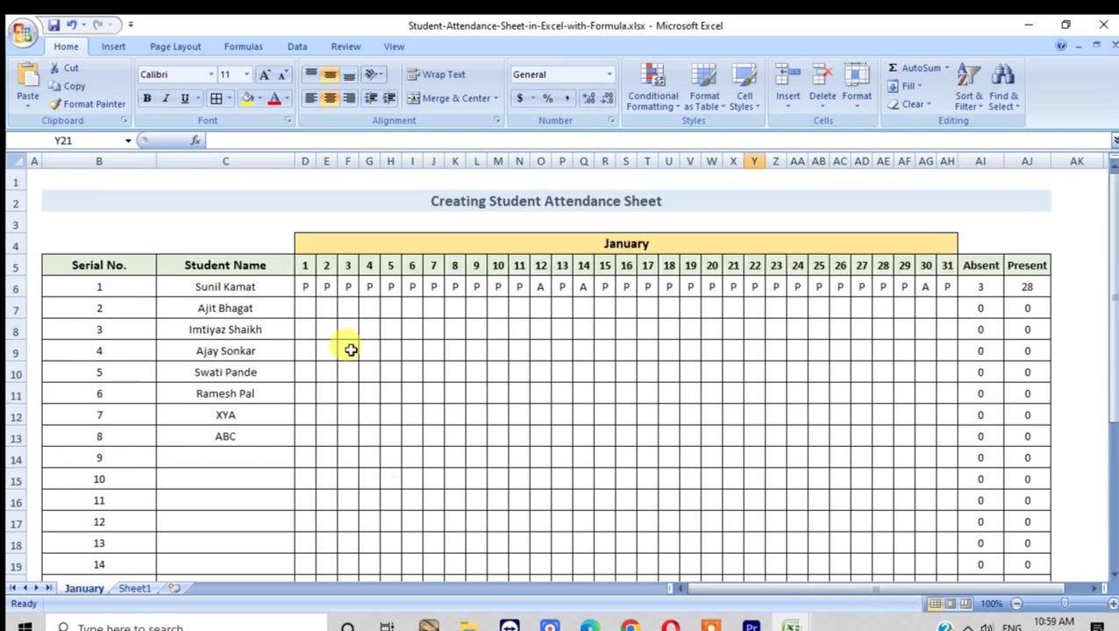
left_click(633, 247)
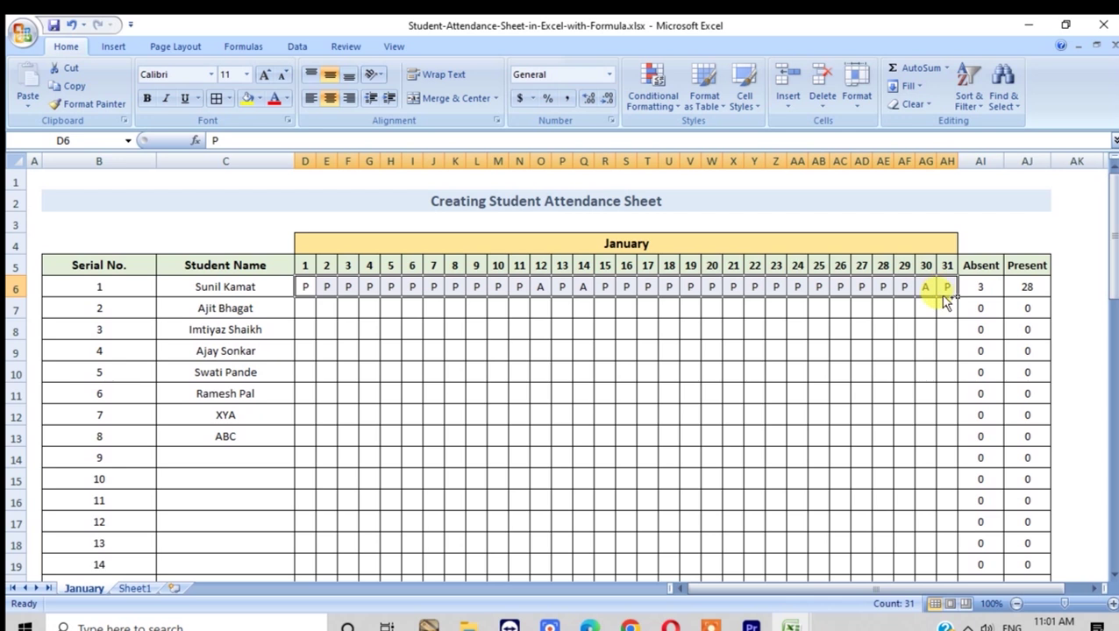
Copy the first student's P/A row D6:AH6 and paste it into rows 7 through 18.
key("ctrl+c")
left_click(304, 308)
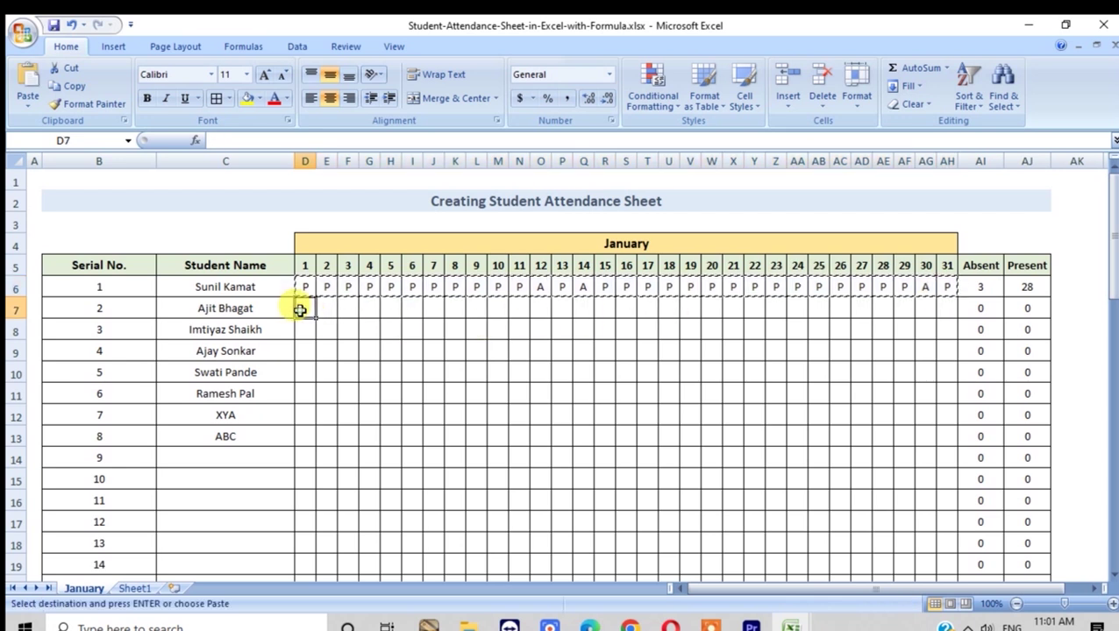
key("ctrl+v")
left_click(301, 338)
key("ctrl+v")
left_click(306, 354)
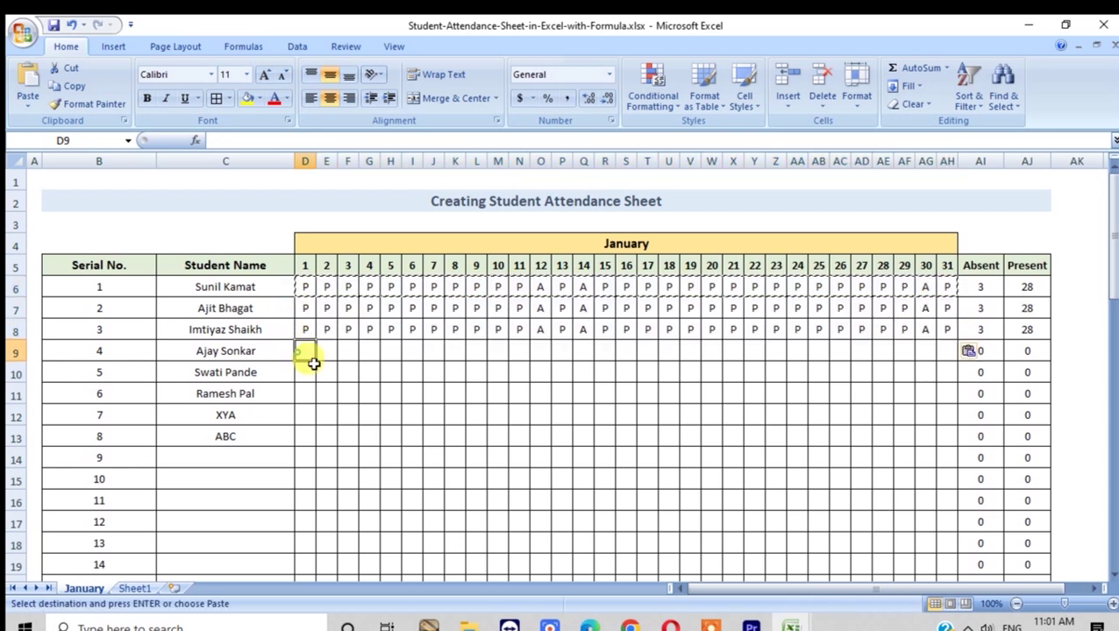
key("ctrl+v")
left_click(305, 373)
key("ctrl+v")
key("ctrl+v")
left_click(305, 436)
key("ctrl+v")
left_click(304, 478)
key("ctrl+v")
left_click(309, 393)
left_click(310, 457)
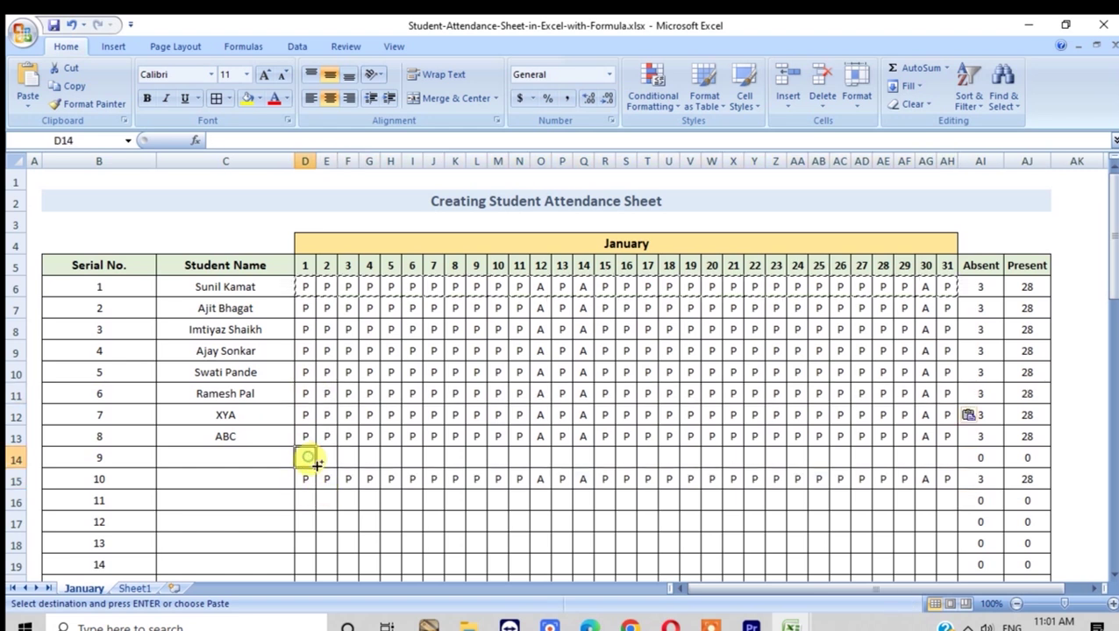
key("ctrl+v")
left_click(307, 501)
key("ctrl+v")
left_click(307, 522)
key("ctrl+v")
left_click(307, 543)
key("ctrl+v")
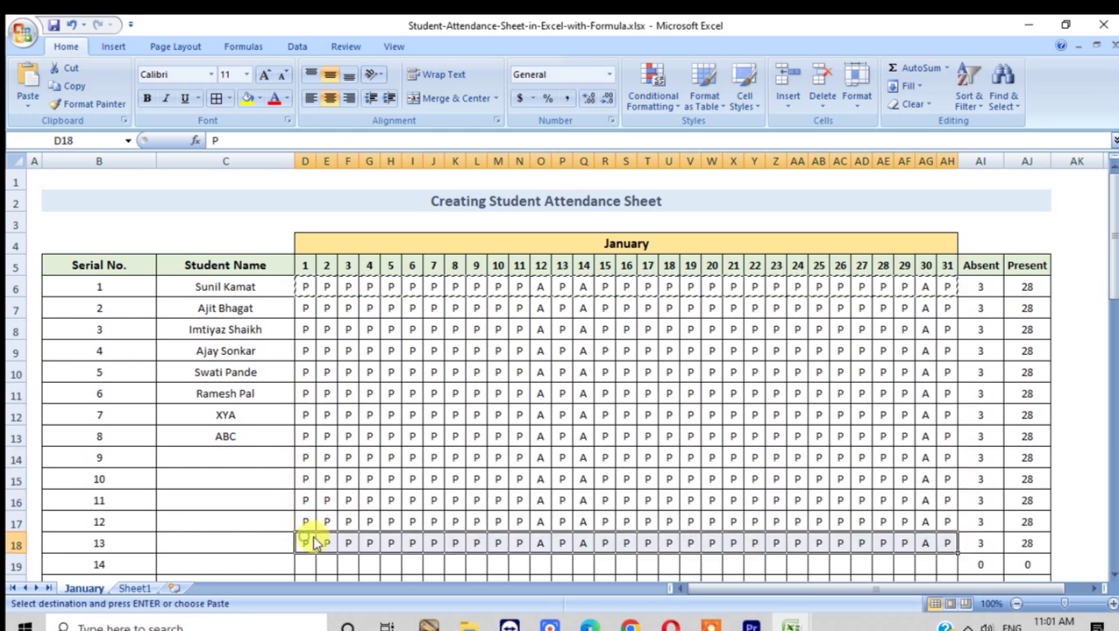
Paste the same attendance pattern into rows 19 through 30.
scroll(311, 535, "down", 3)
left_click(306, 372)
key("ctrl+v")
left_click(304, 391)
key("ctrl+v")
left_click(304, 413)
key("ctrl+v")
left_click(304, 434)
key("ctrl+v")
left_click(304, 453)
key("ctrl+v")
left_click(305, 479)
key("ctrl+v")
left_click(304, 501)
key("ctrl+v")
left_click(304, 522)
key("ctrl+v")
left_click(307, 543)
scroll(307, 540, "down", 3)
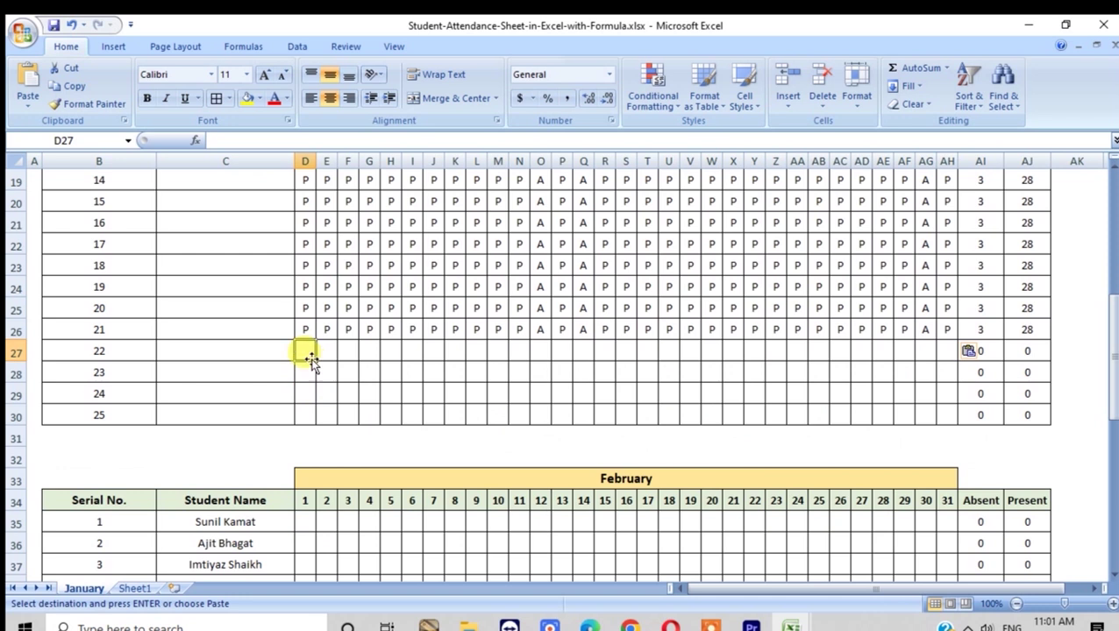
key("ctrl+v")
left_click(303, 372)
key("ctrl+v")
left_click(307, 394)
key("ctrl+v")
left_click(303, 415)
key("ctrl+v")
Fill the empty name cells by repeating the last three student names, C11:C13.
scroll(532, 392, "up", 6)
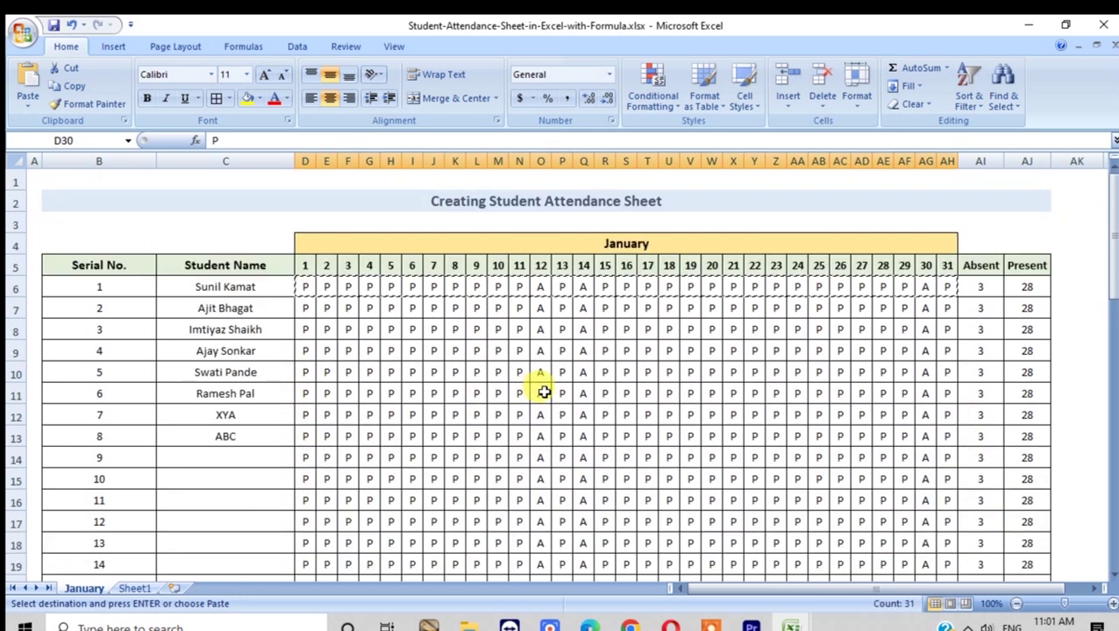
scroll(519, 392, "down", 2)
left_click_drag(250, 266, 296, 535)
left_click(476, 394)
scroll(895, 394, "up", 3)
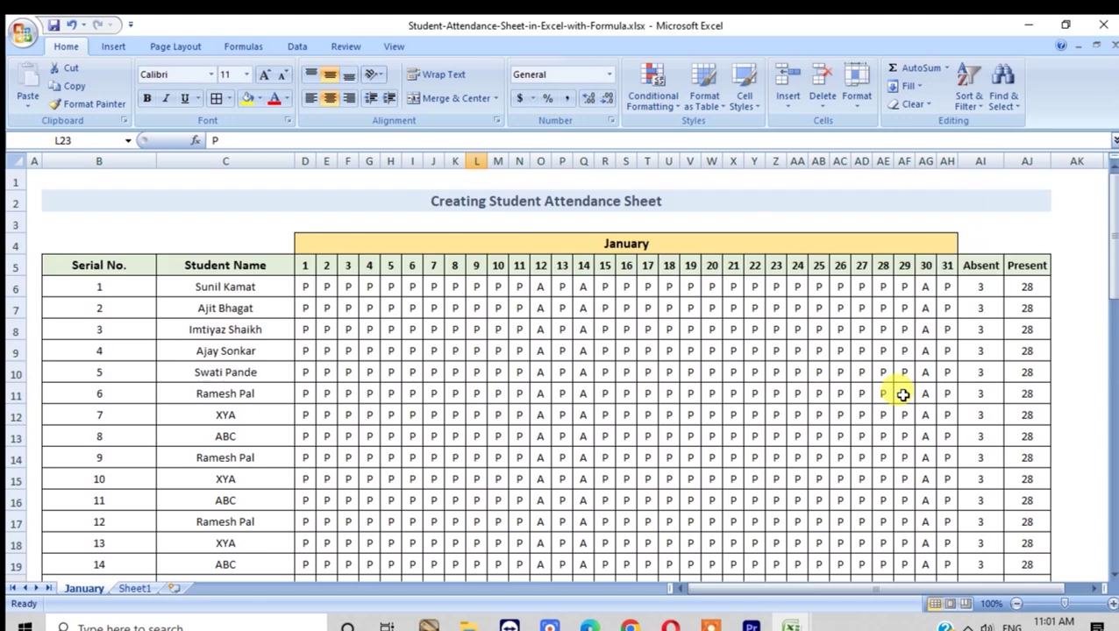
scroll(881, 417, "down", 2)
scroll(877, 447, "up", 2)
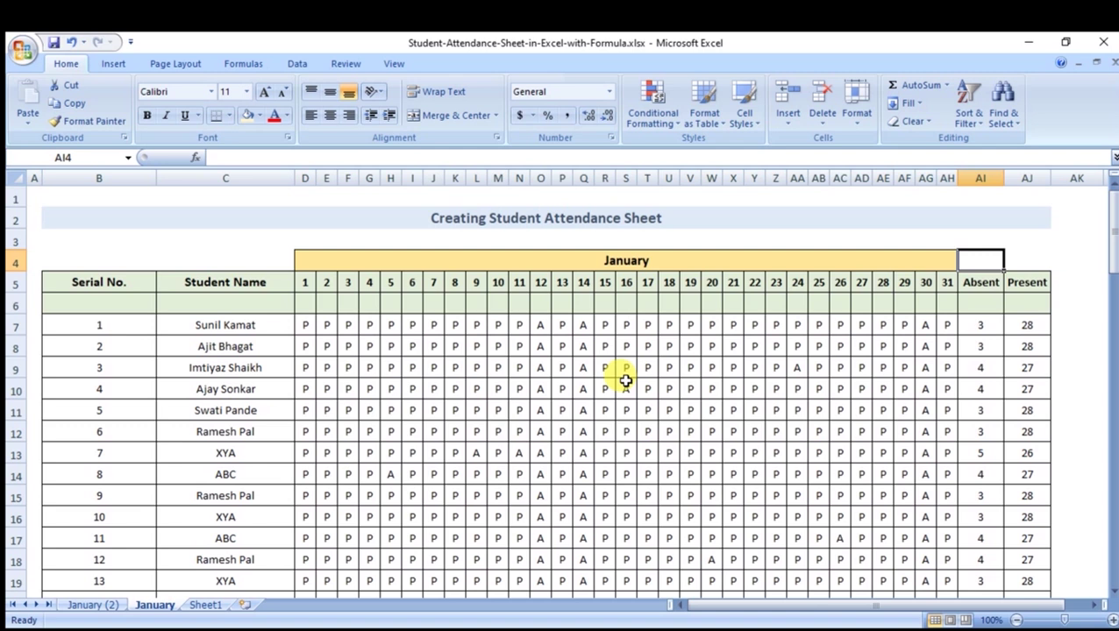
Enter the label Month in B3 and the value January in C3.
left_click(307, 282)
key("Right")
key("Right")
key("Right")
key("Right")
key("Right")
key("Right")
key("Right")
key("Right")
key("Right")
key("Up")
key("Down")
key("Up")
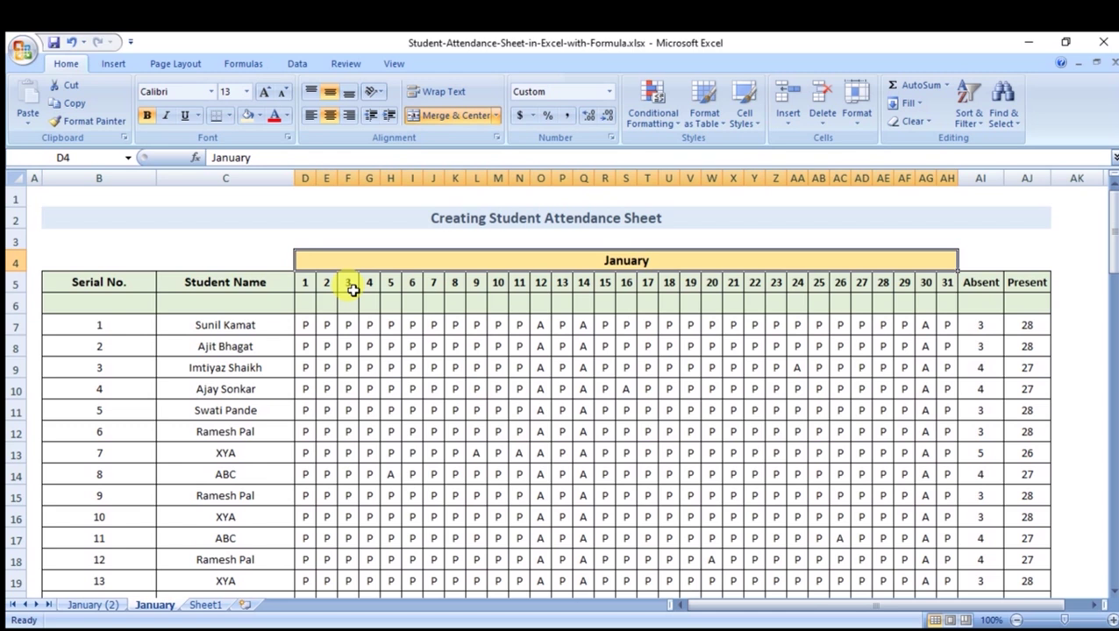
key("Left")
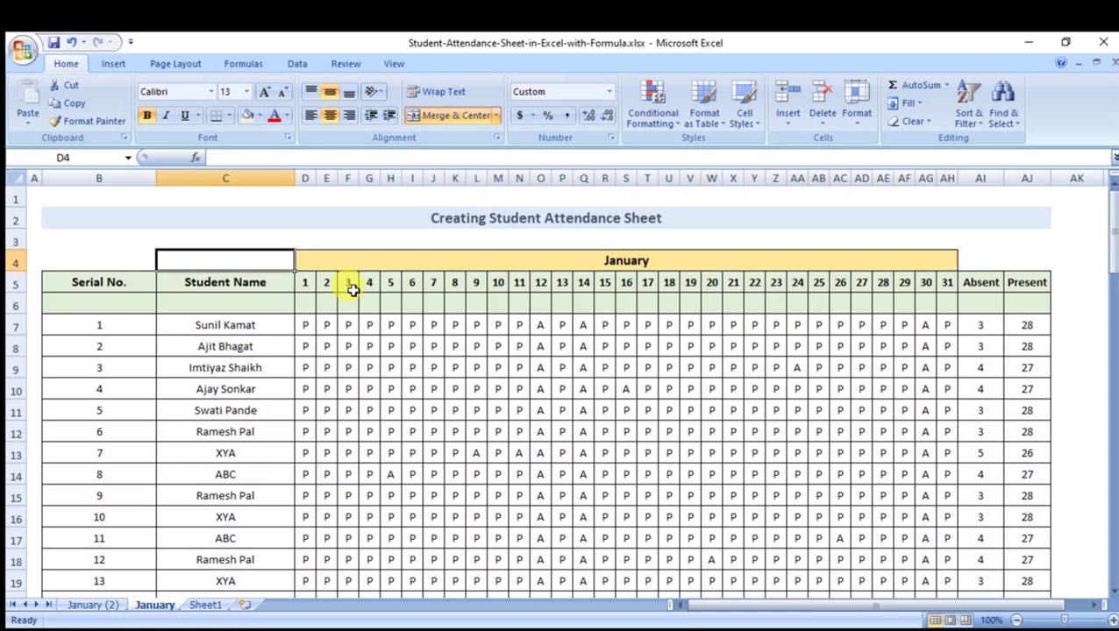
key("Left")
key("Up")
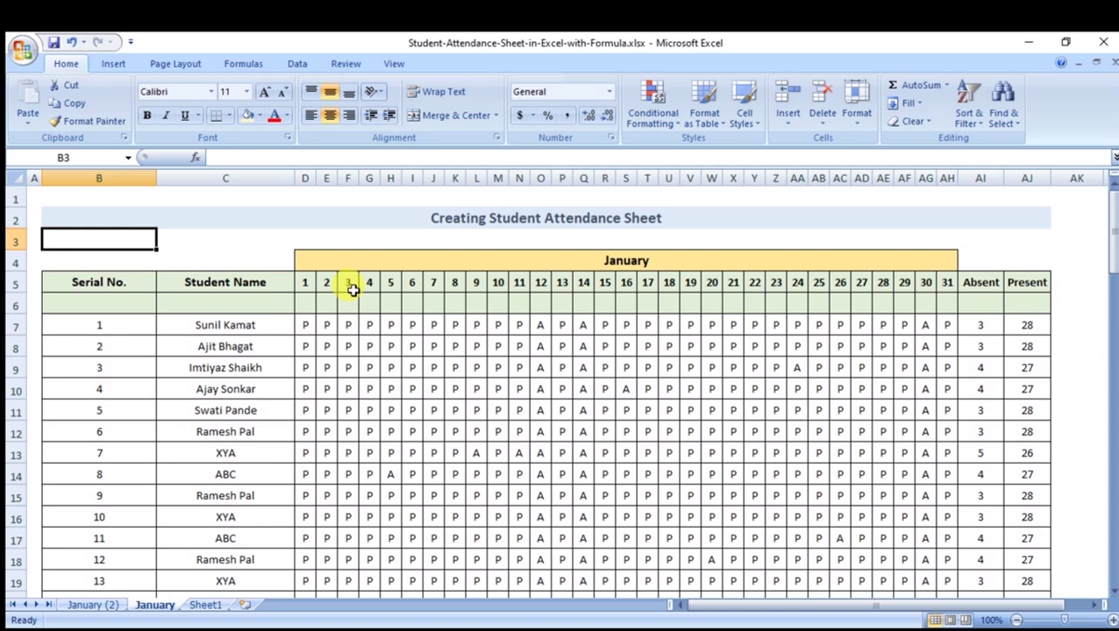
type("Month")
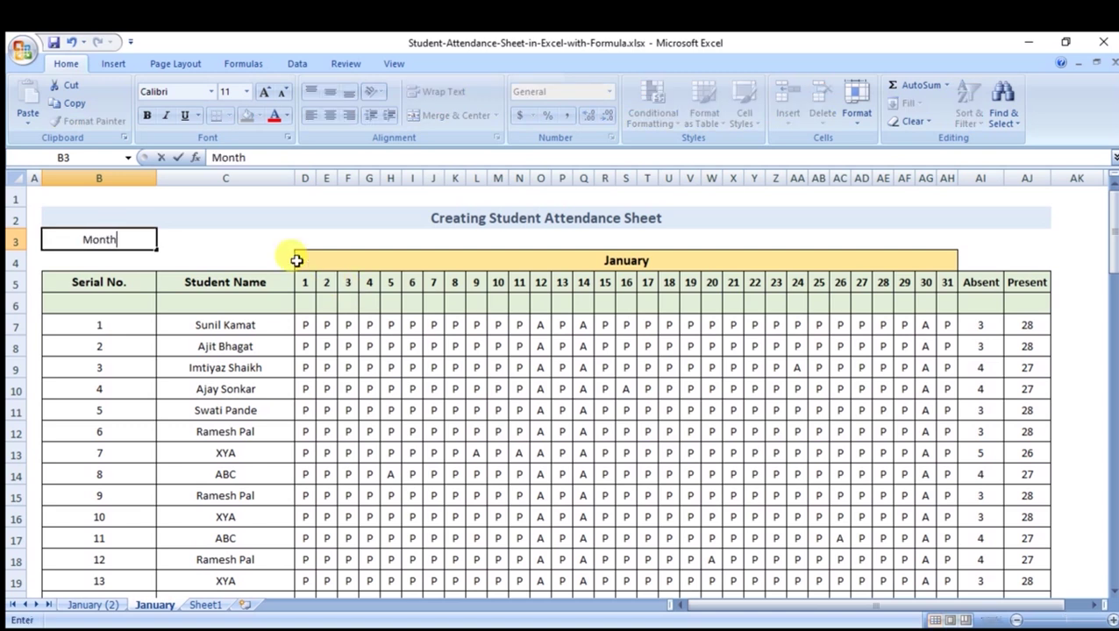
key("Tab")
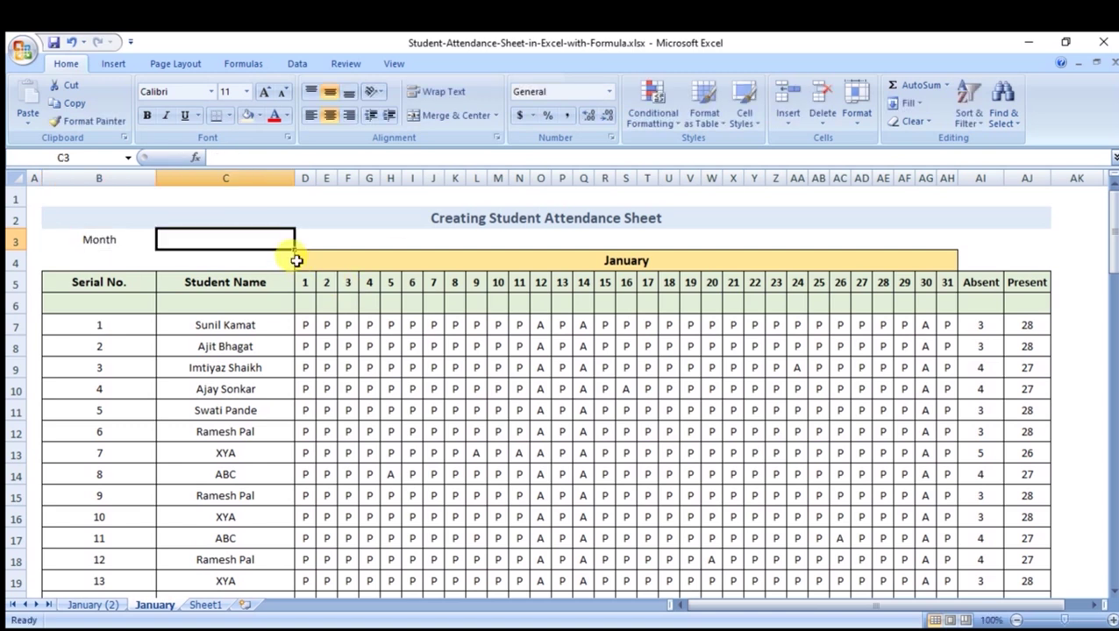
type("January")
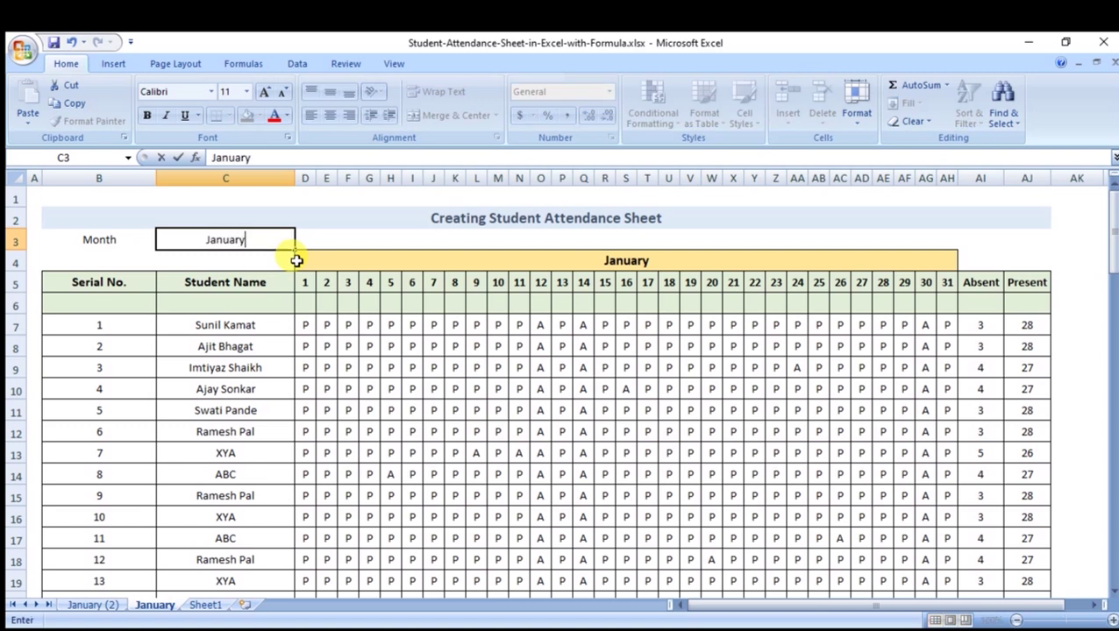
key("Return")
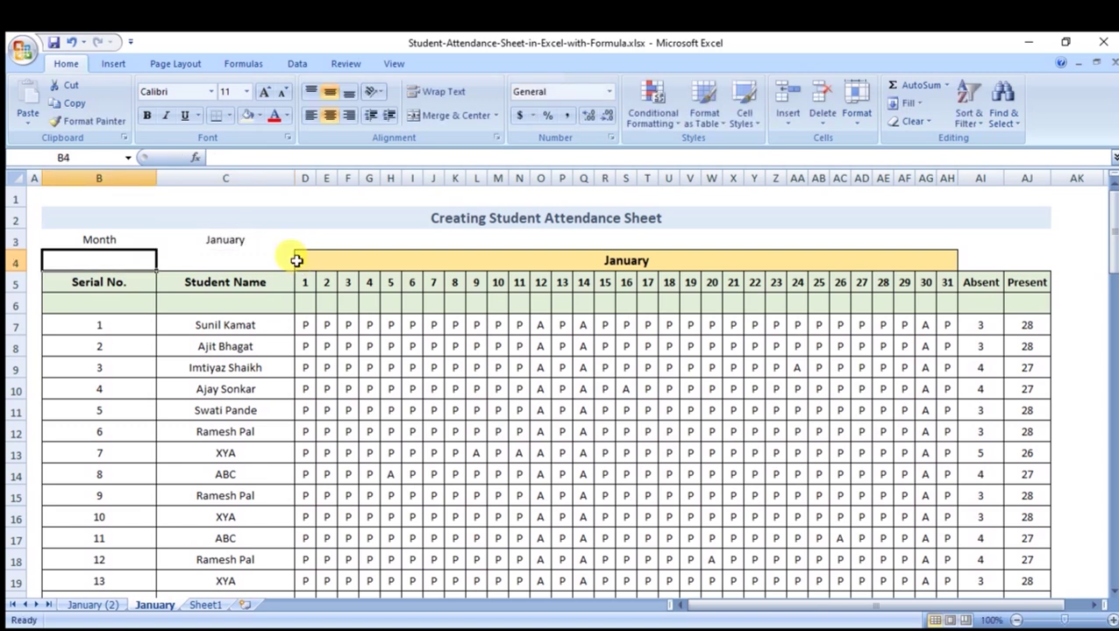
Enter Year in B4 and 2023 in C4, then select B3:C4.
type("Year")
key("Tab")
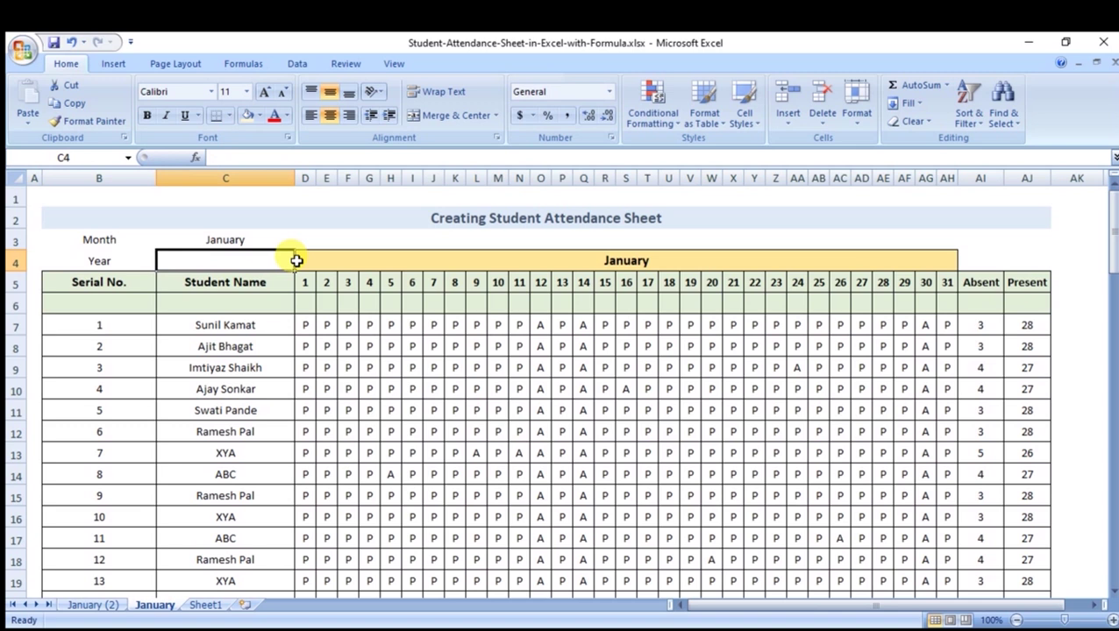
type("2023")
left_click_drag(110, 242, 253, 254)
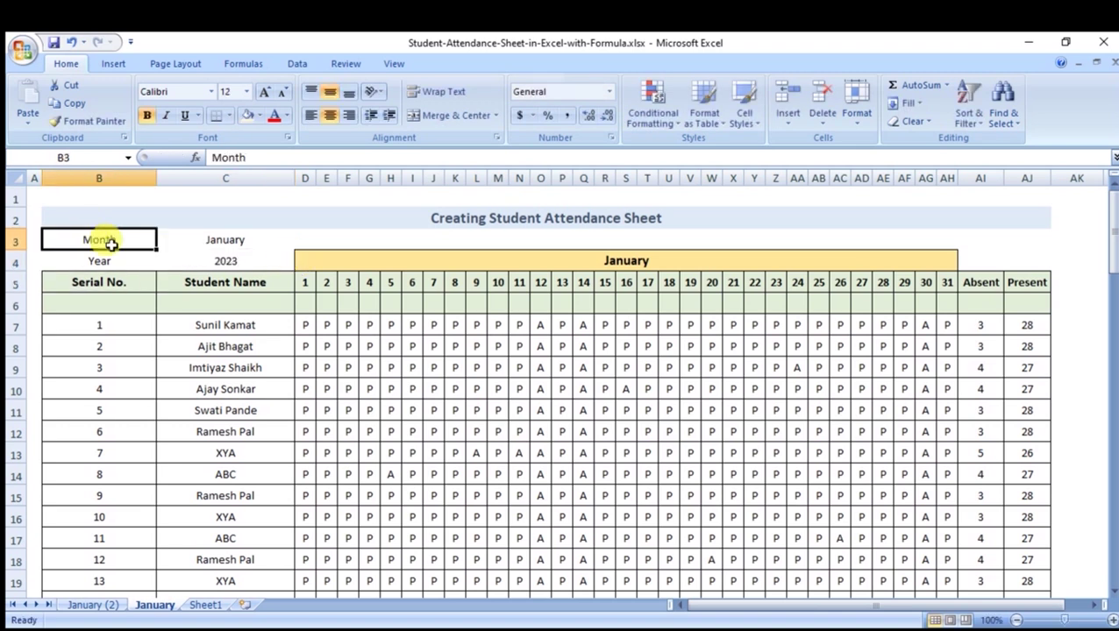
Fill the Month row B3:C3 with a salmon-orange colour.
left_click(249, 115)
left_click(225, 277)
left_click_drag(100, 239, 225, 240)
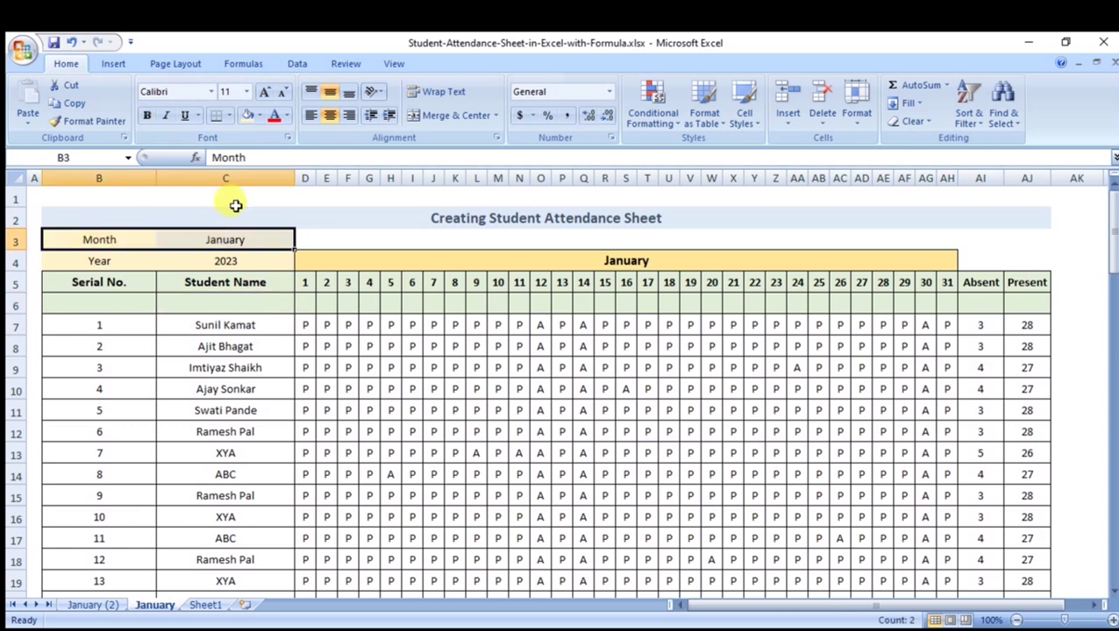
left_click(259, 116)
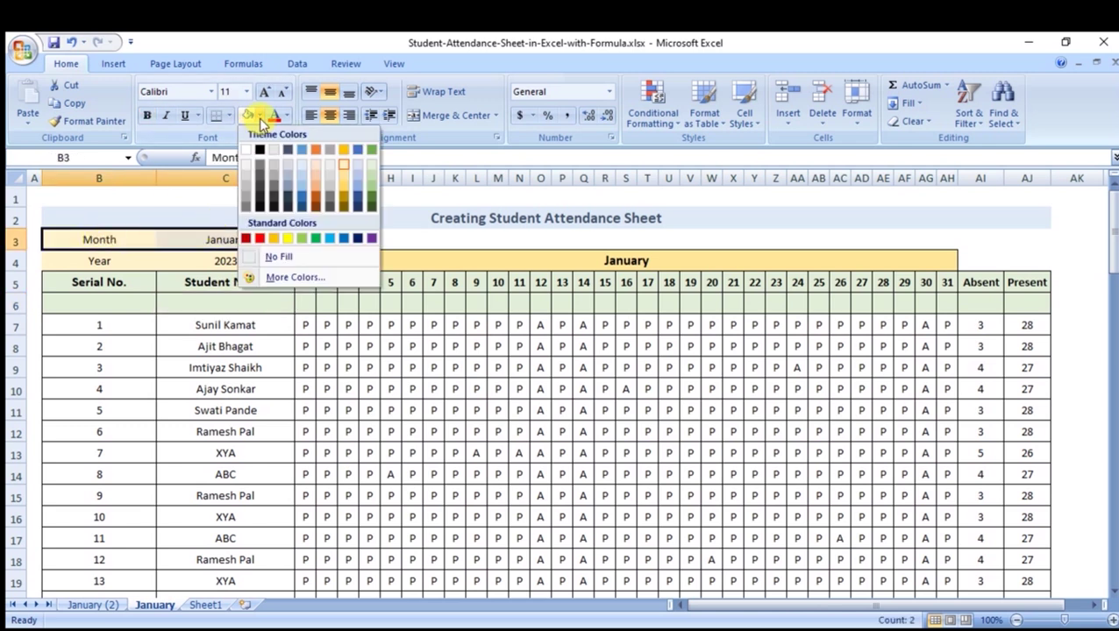
left_click(329, 164)
left_click(276, 304)
Bold the Month/January and Year/2023 cells and review the January heading.
left_click_drag(85, 259, 202, 250)
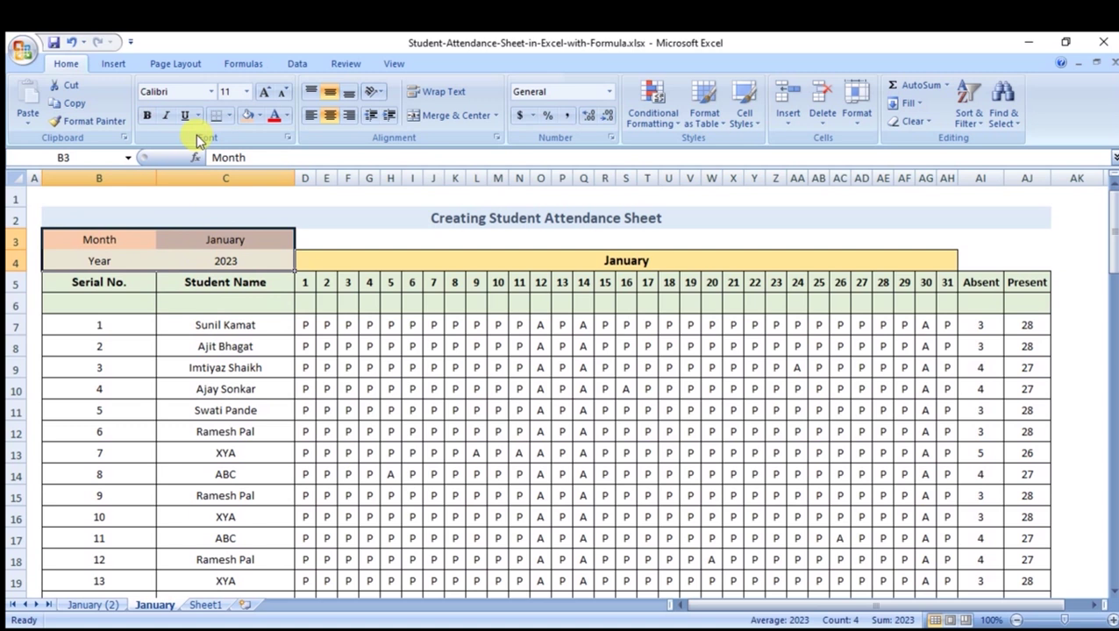
left_click(188, 325)
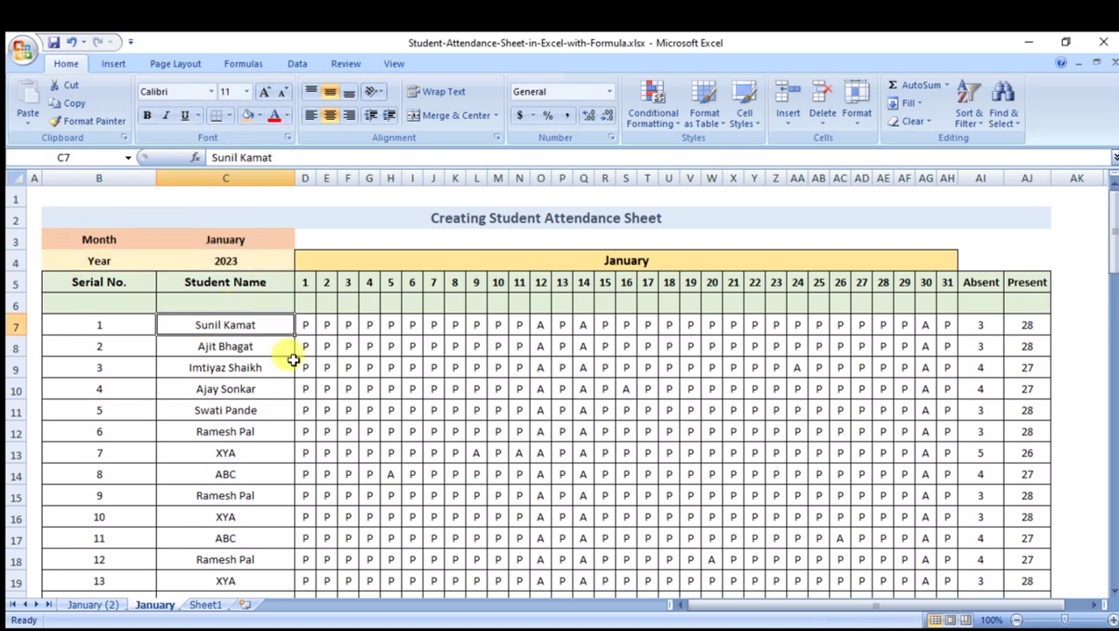
left_click(120, 238)
left_click(240, 243)
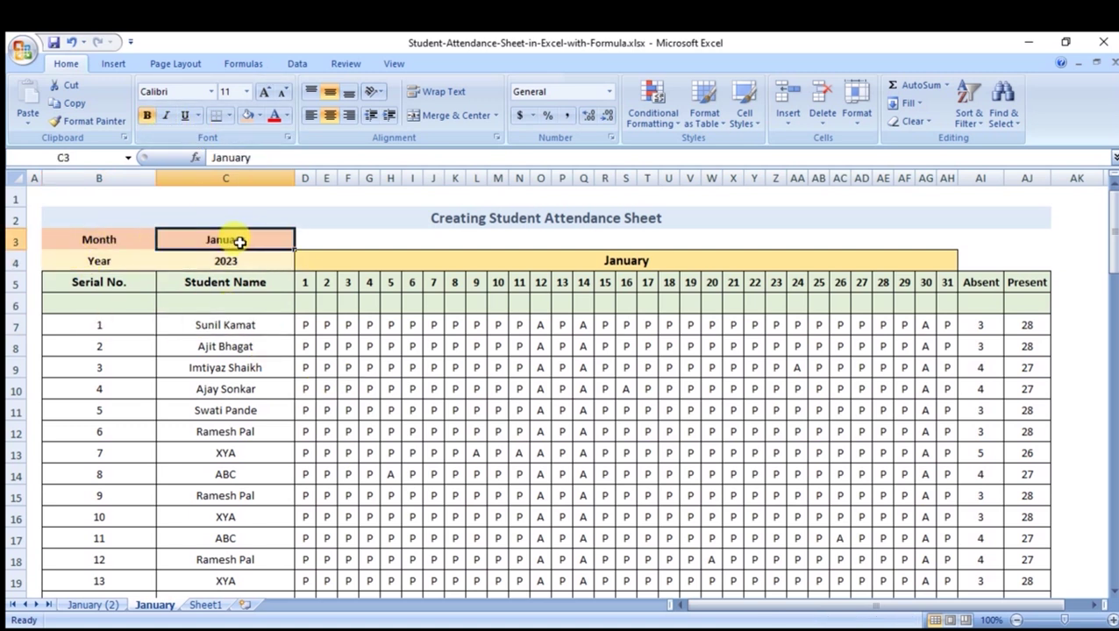
left_click(224, 260)
left_click(645, 256)
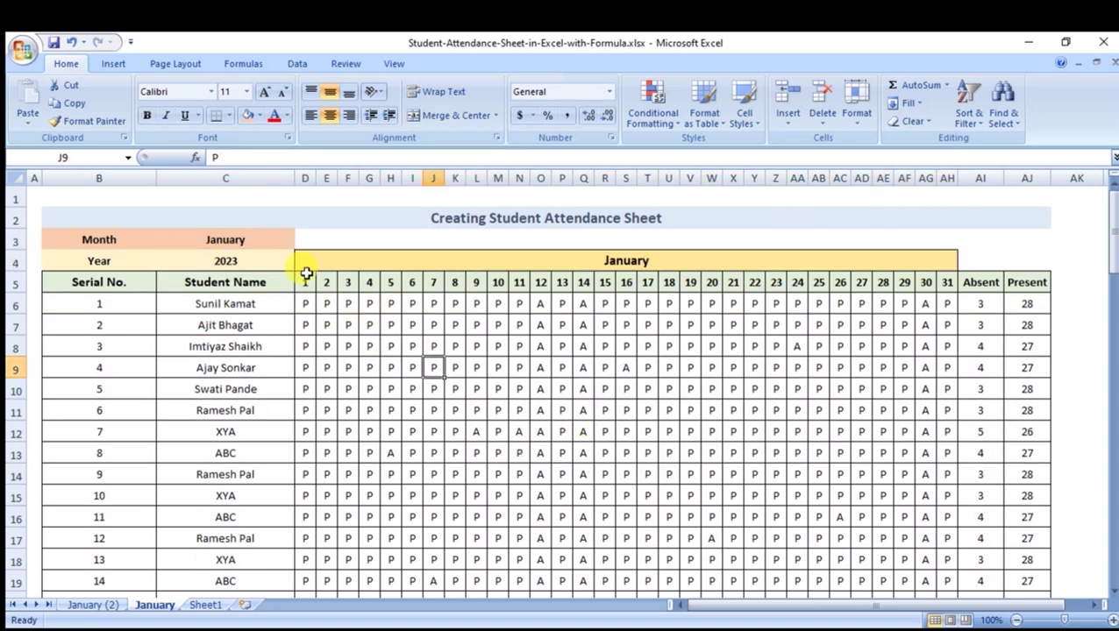
Move across the day-number headers in row 5, from day 1 to day 6.
left_click(306, 279)
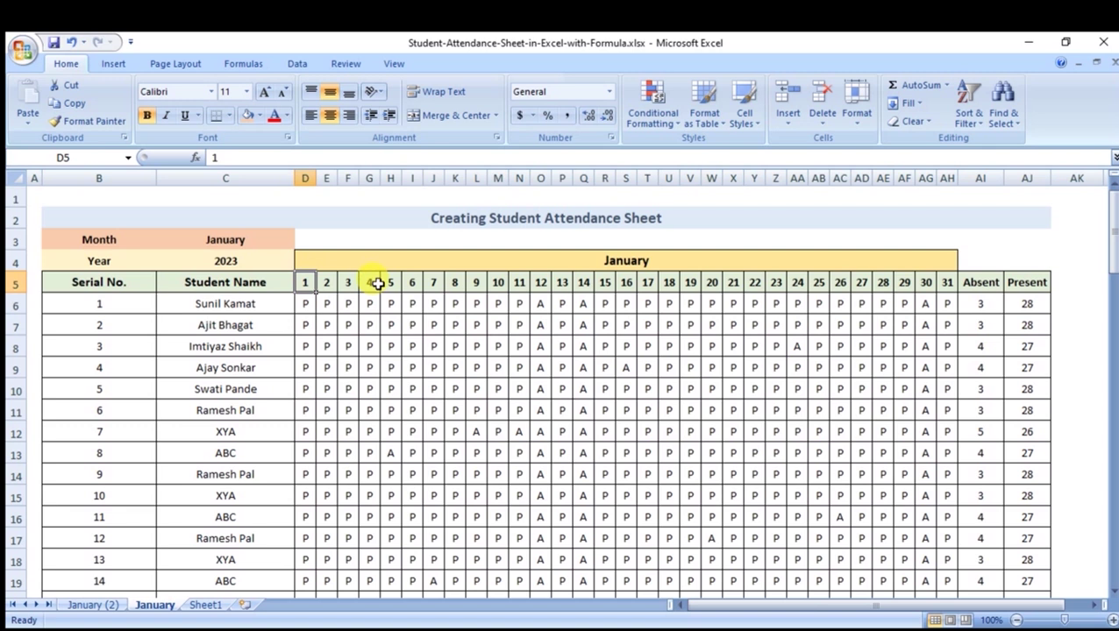
key("Right")
key("Right")
key("Right")
key("Right")
key("Right")
key("Right")
key("Right")
key("Right")
key("Right")
key("Left")
key("Left")
key("Left")
key("Right")
key("Right")
key("Right")
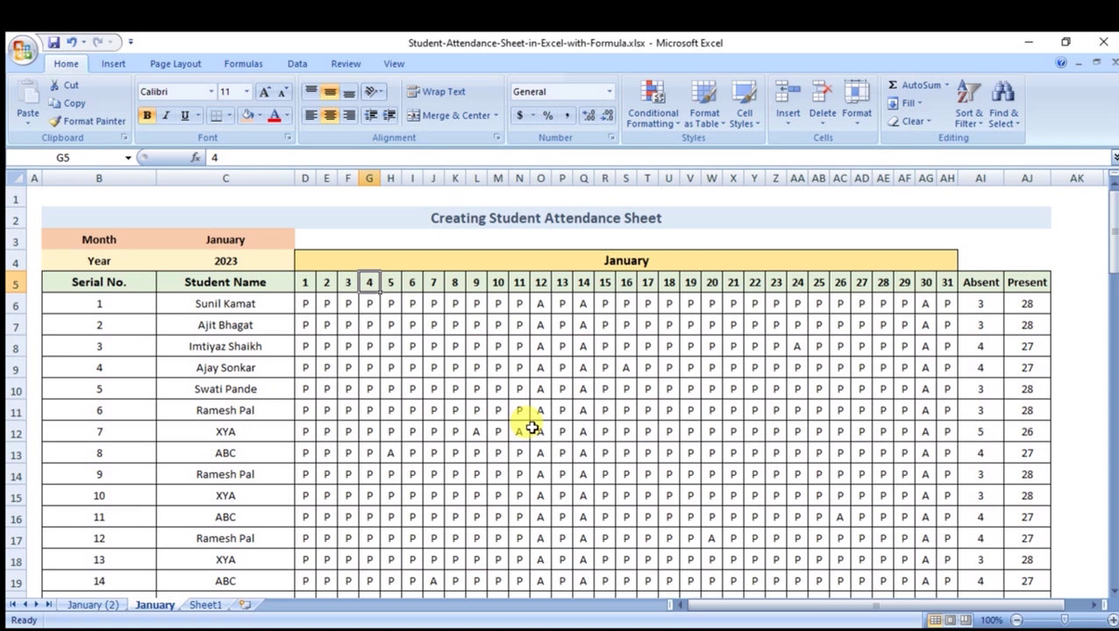
left_click(412, 281)
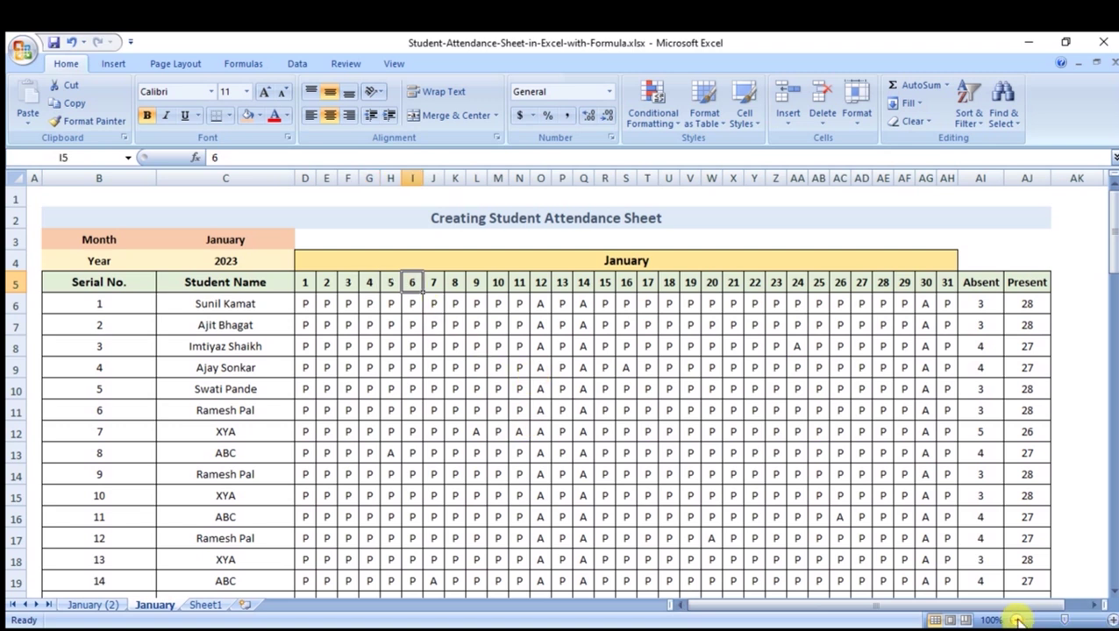
scroll(1017, 620, "up", 3)
left_click(433, 326)
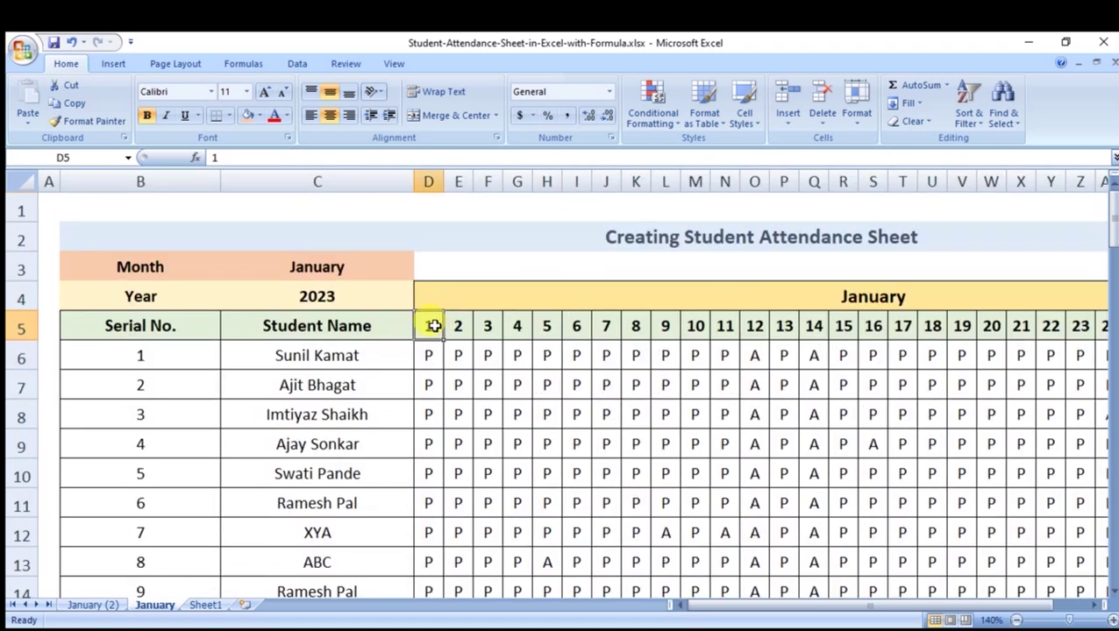
left_click(23, 329)
left_click(22, 359)
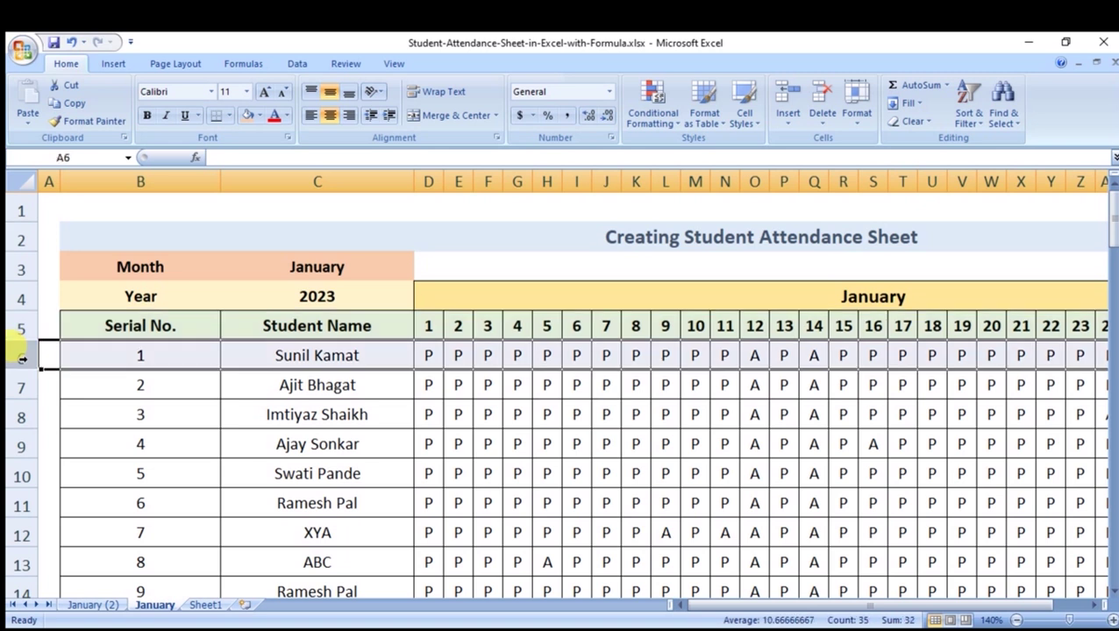
left_click(17, 327)
left_click(17, 355)
left_click(424, 326)
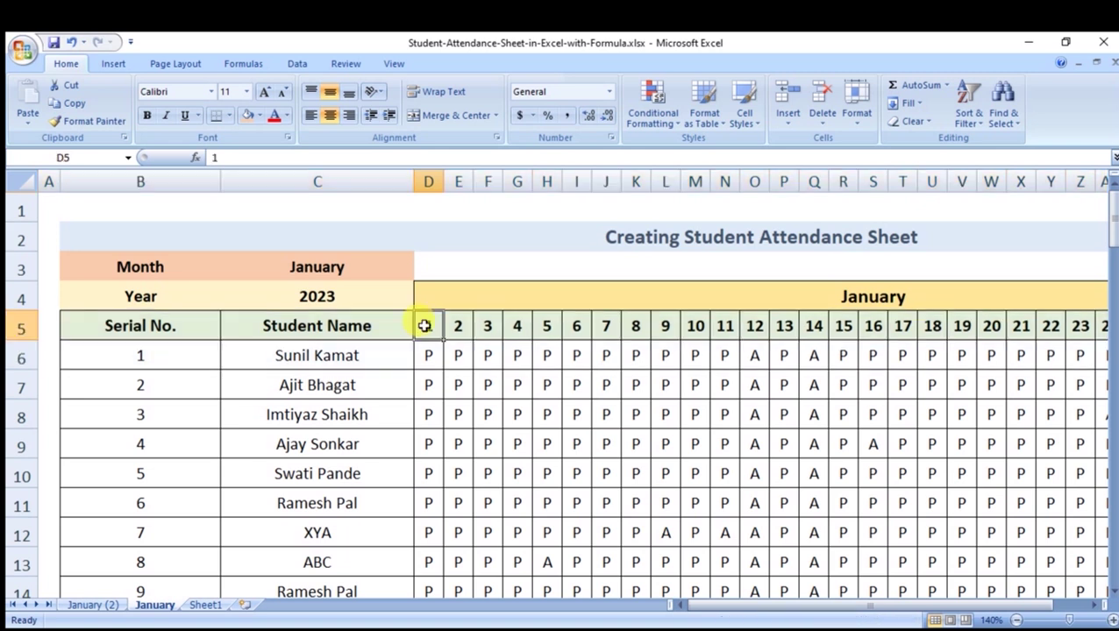
left_click(17, 329)
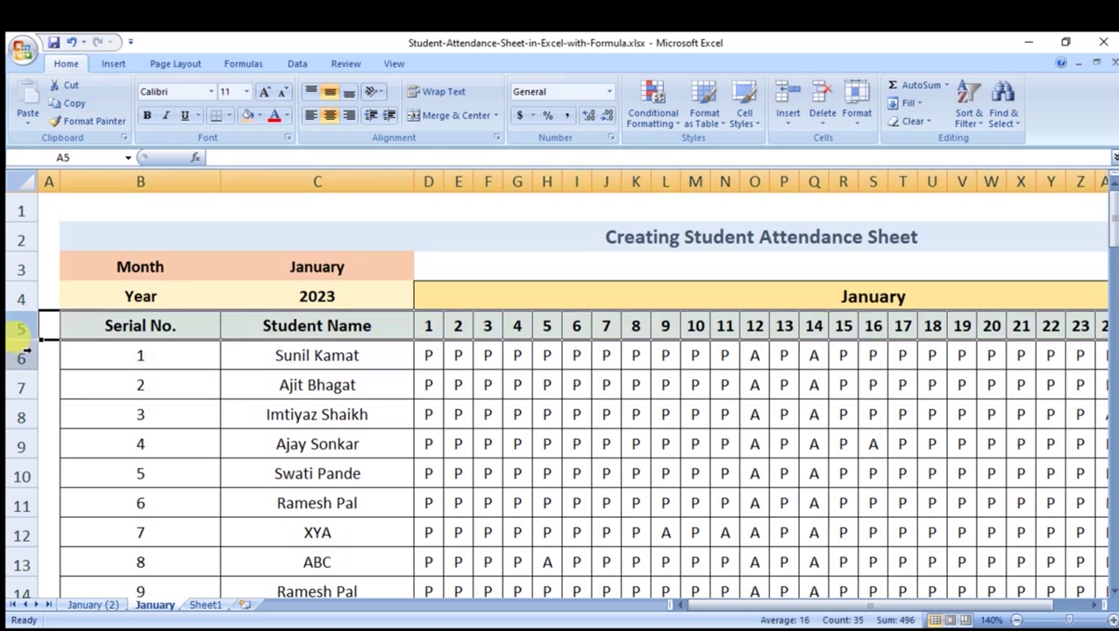
left_click(18, 355)
scroll(27, 335, "up", 1)
left_click(21, 315)
left_click(21, 351)
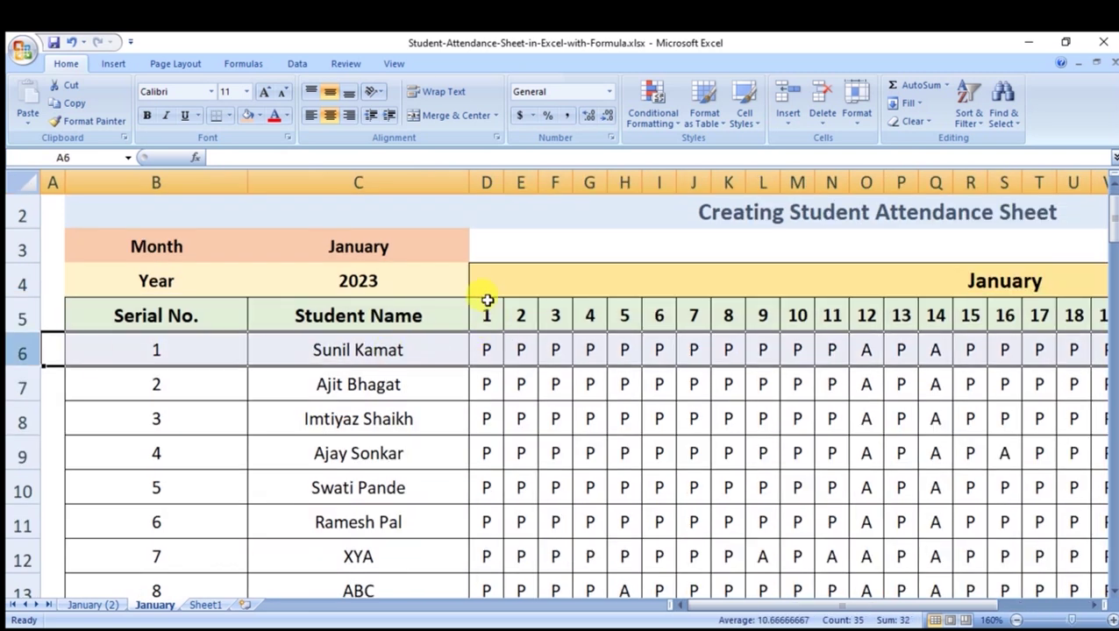
left_click(486, 352)
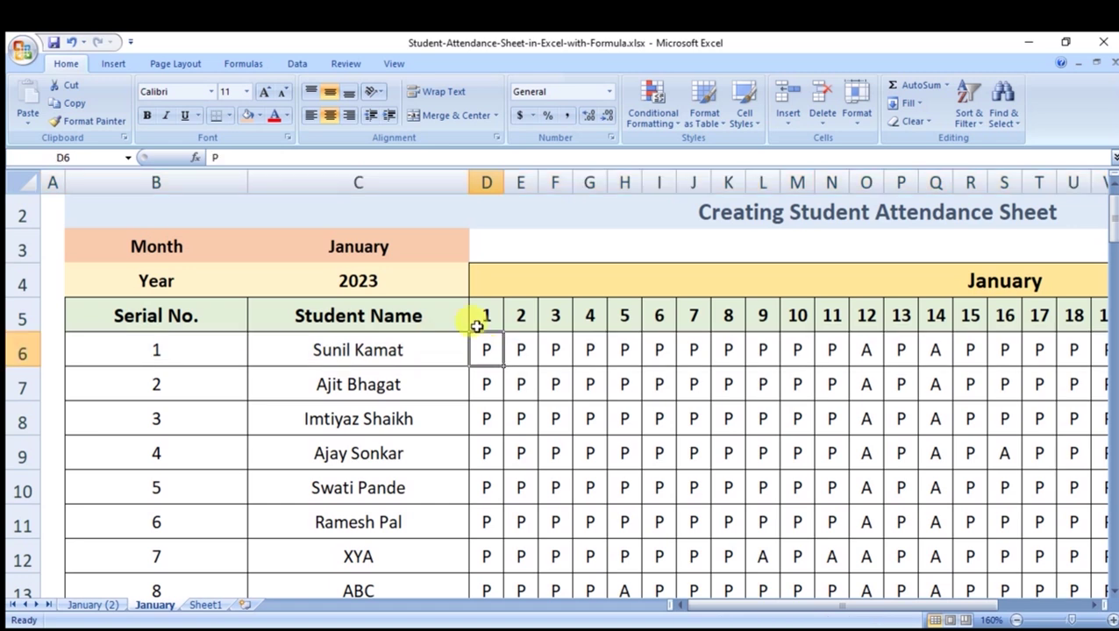
left_click(486, 315)
left_click(521, 321)
left_click(555, 315)
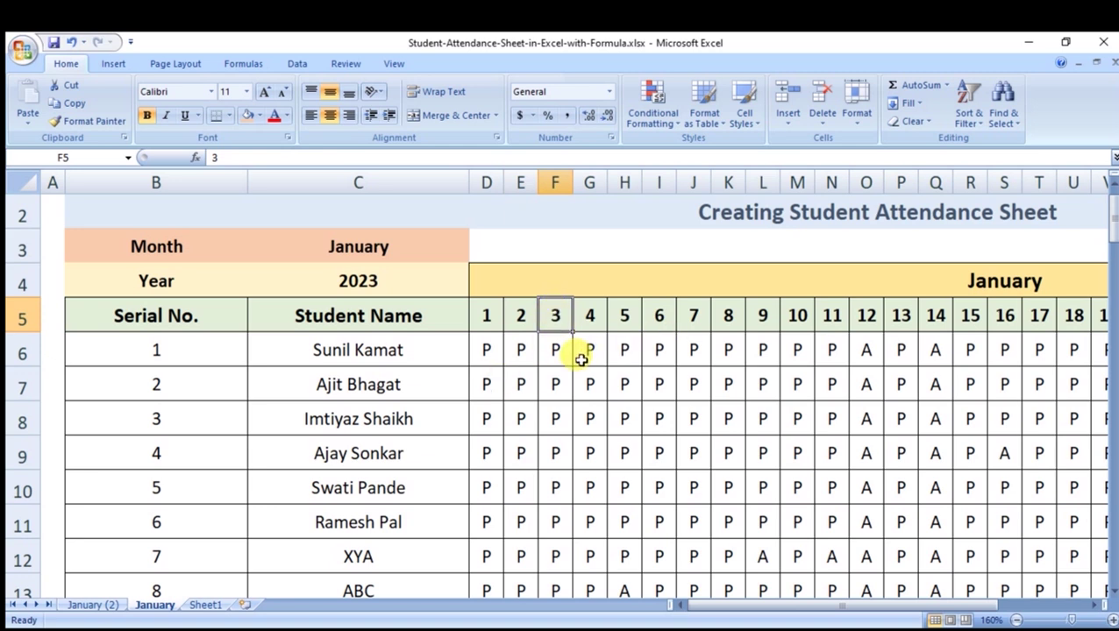
left_click(26, 320)
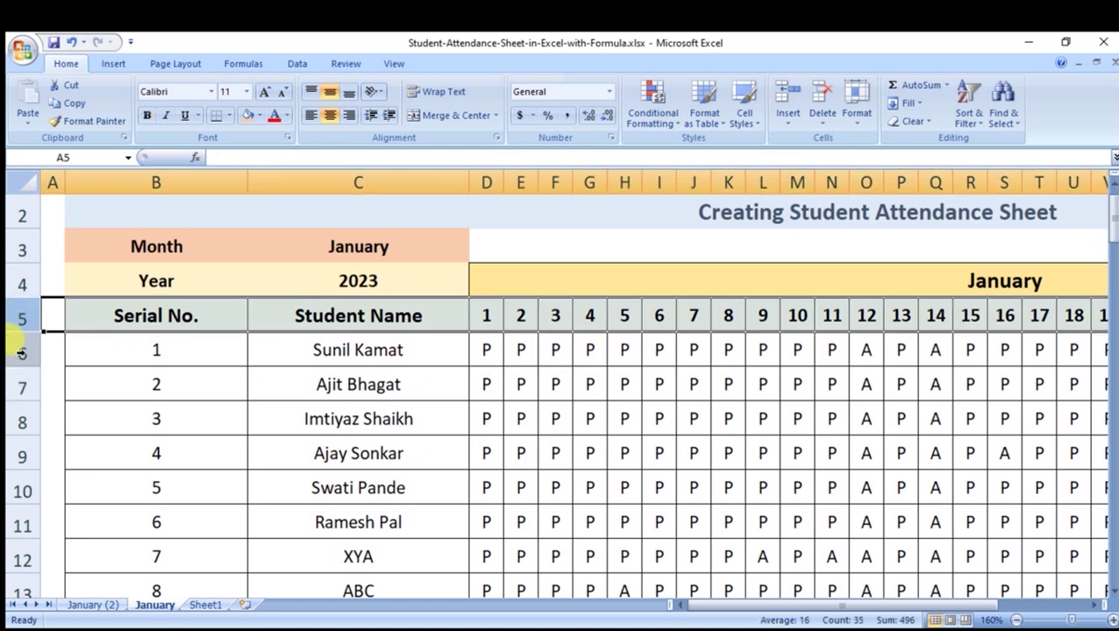
left_click(22, 355)
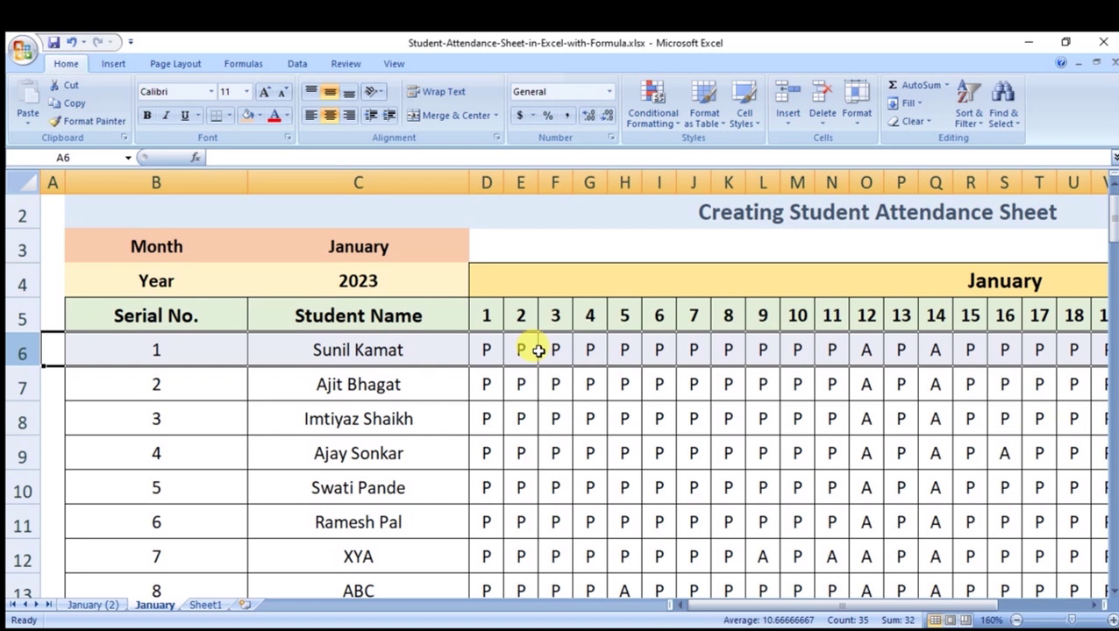
left_click(485, 312)
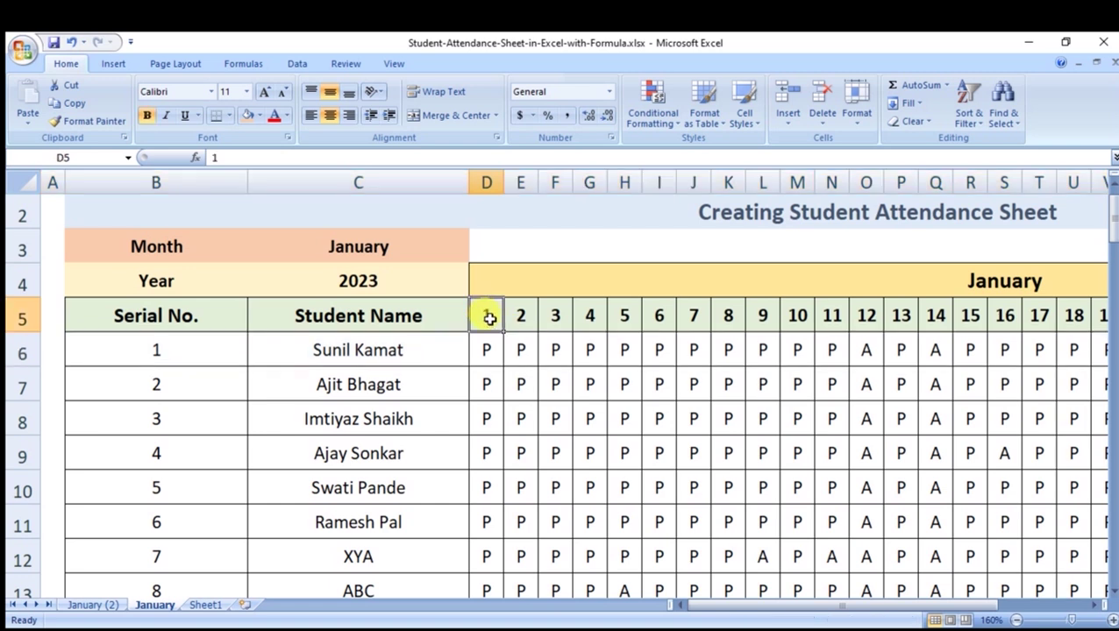
left_click(21, 350)
left_click(577, 358)
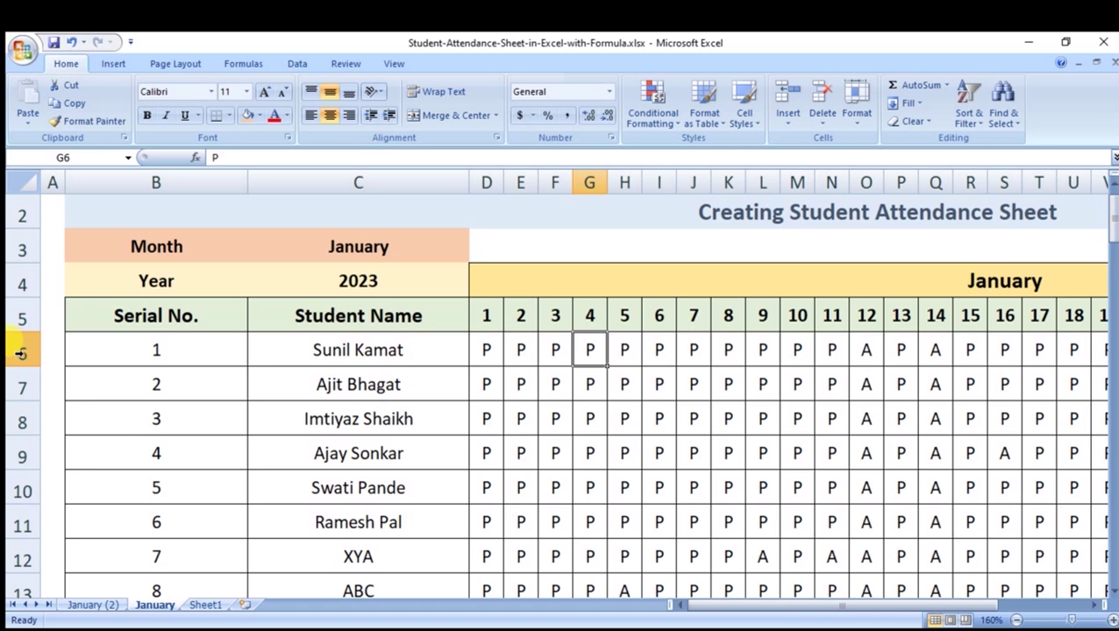
left_click(22, 352)
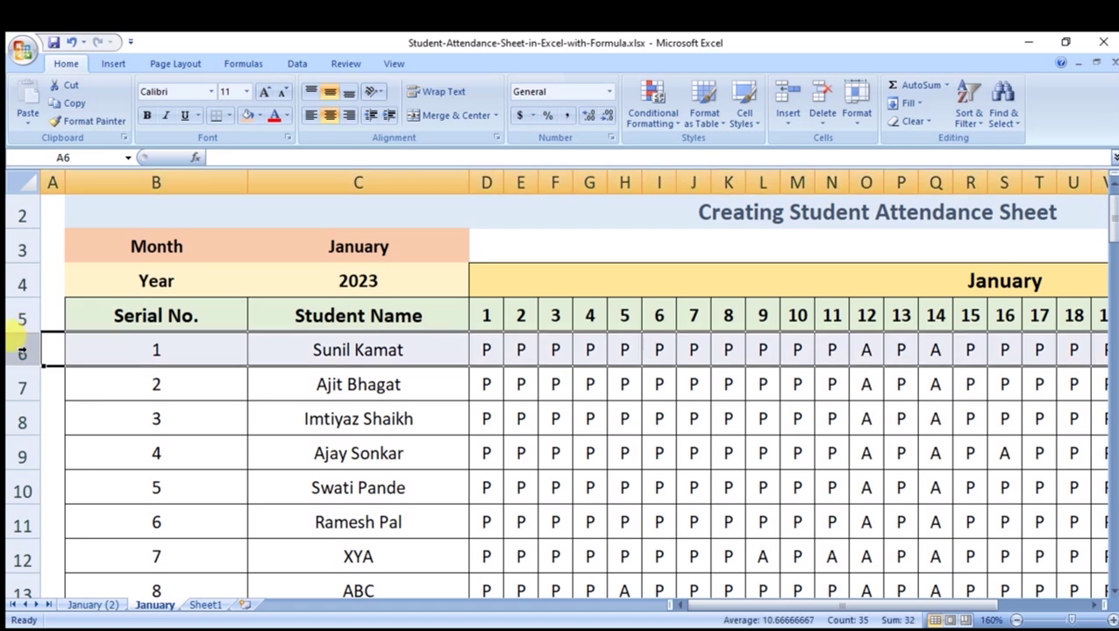
left_click(98, 351)
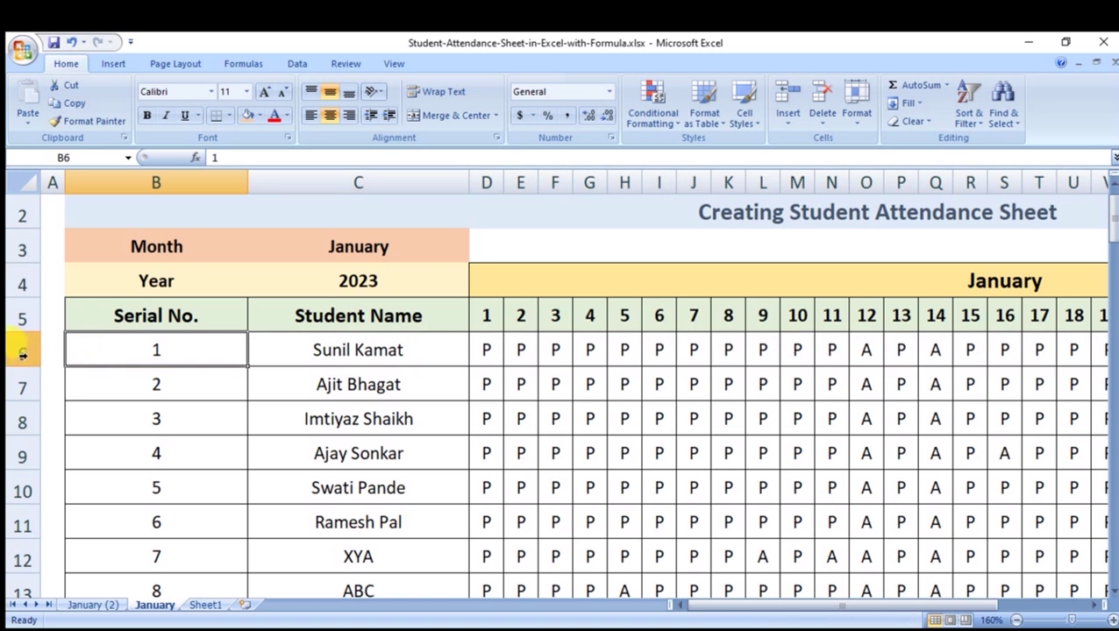
right_click(22, 352)
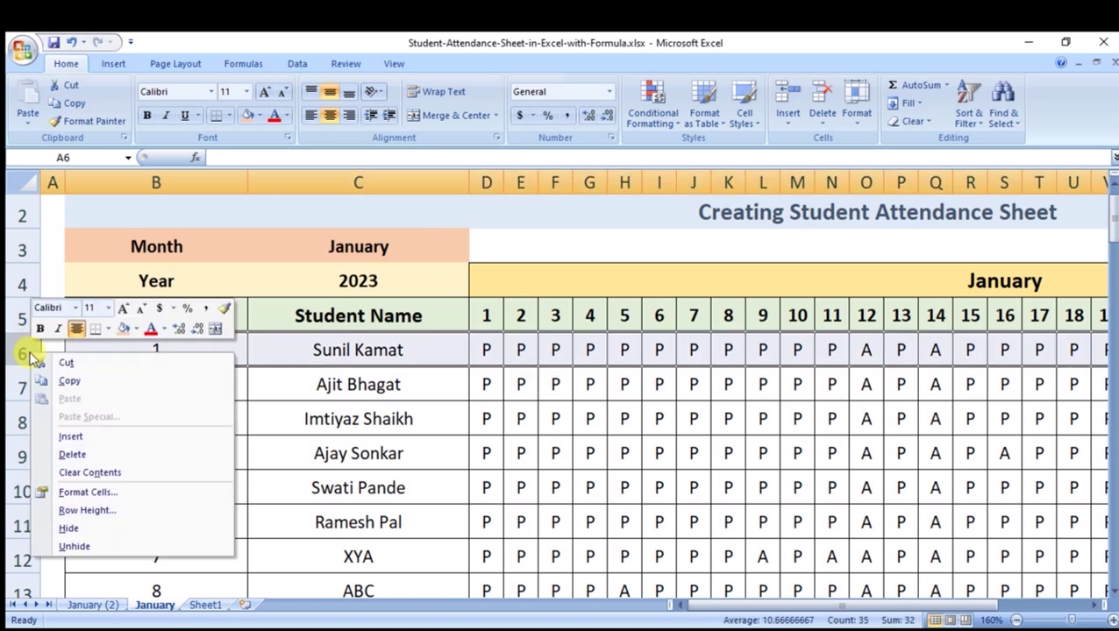
Insert a blank row 6 above student 1 and shade it light orange.
left_click(82, 436)
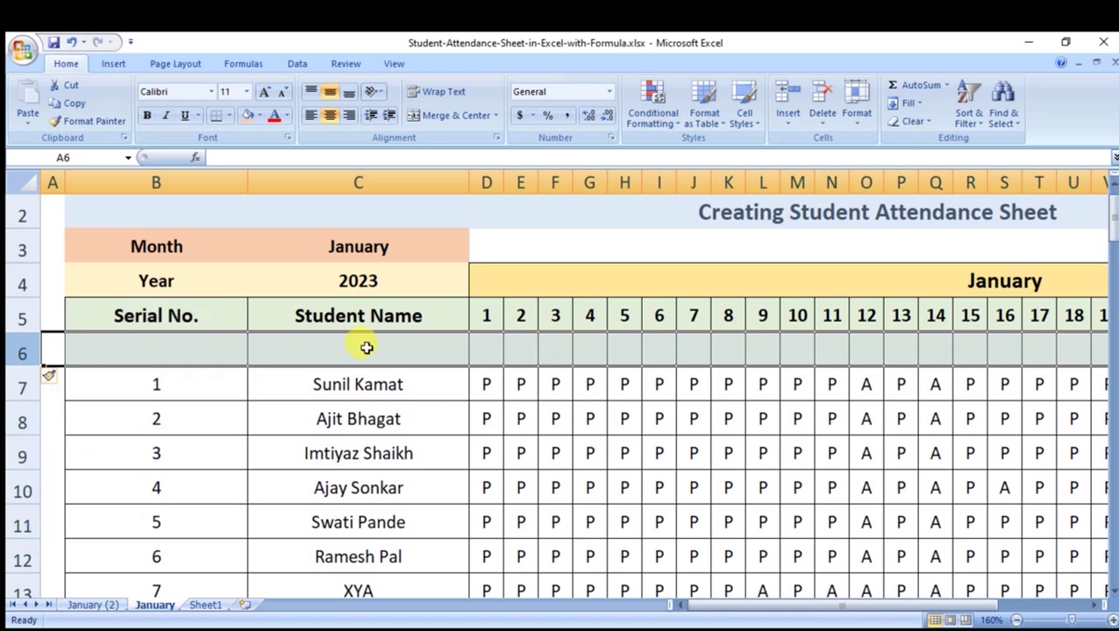
left_click(175, 343)
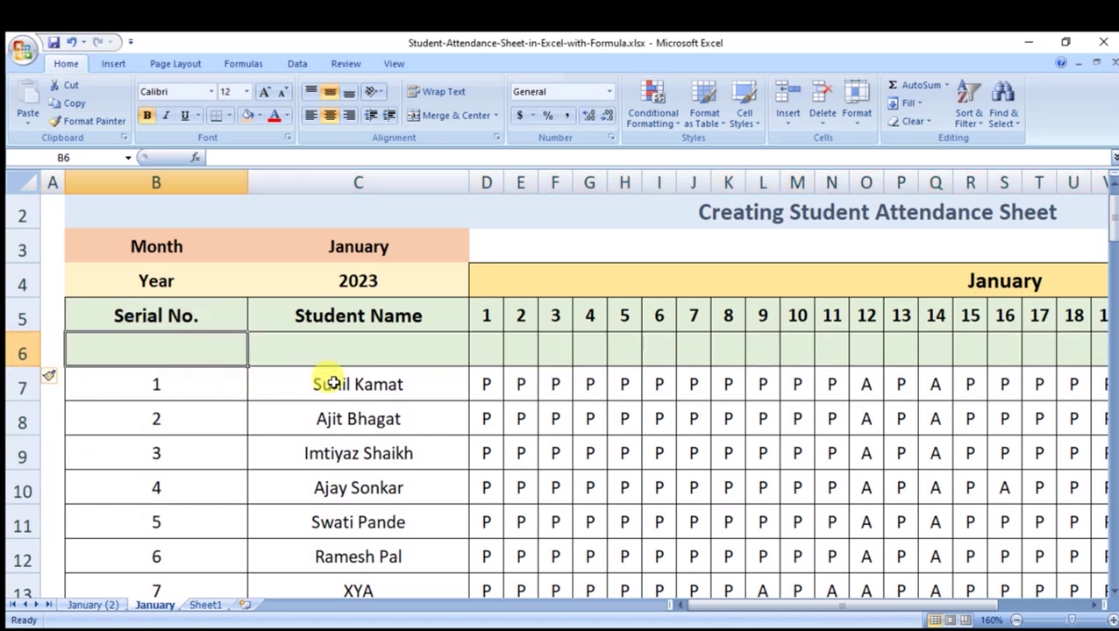
left_click(22, 350)
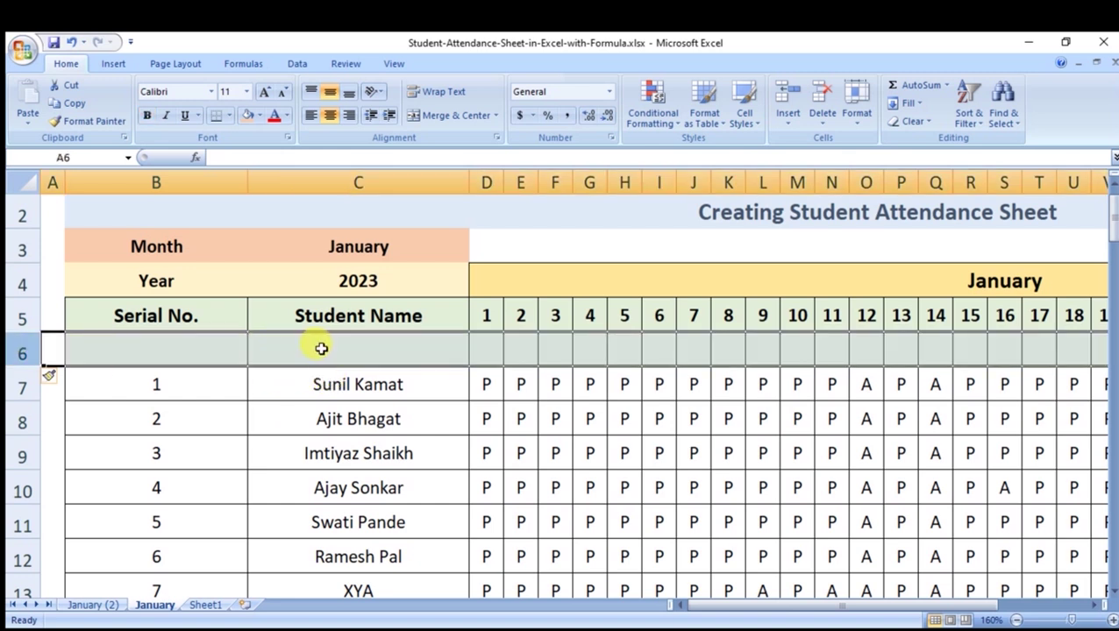
left_click(261, 116)
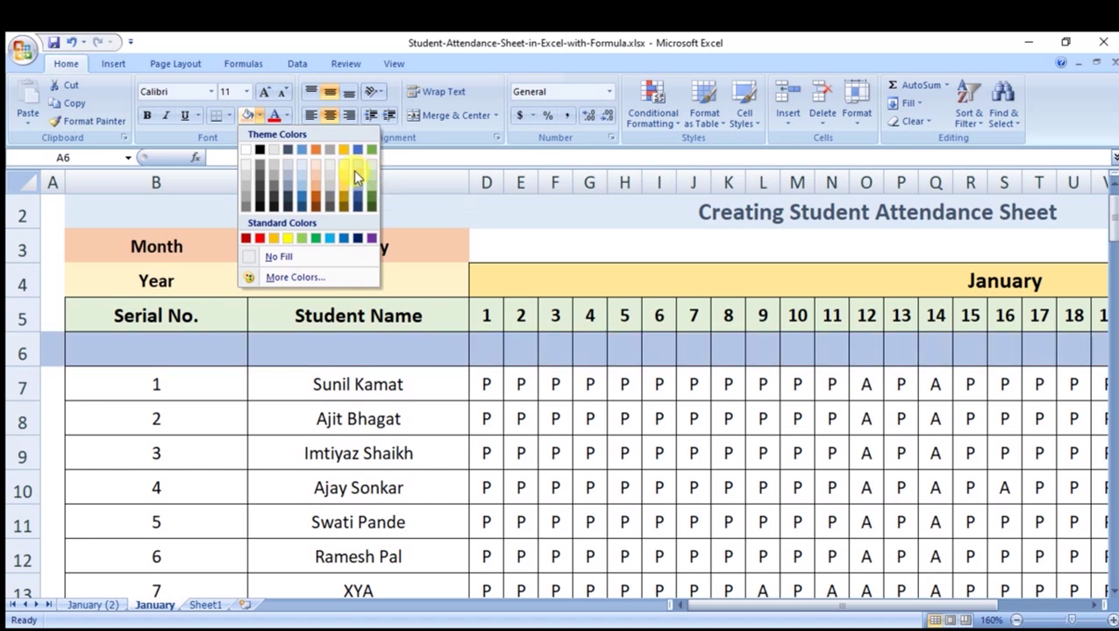
left_click(356, 173)
left_click(372, 347)
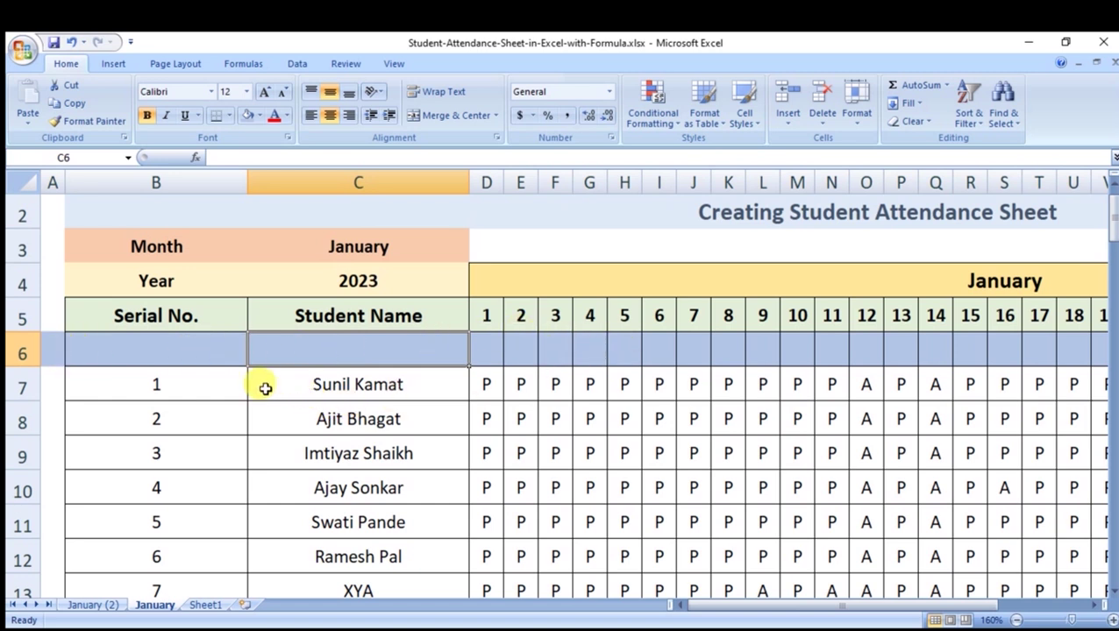
key("ctrl+z")
left_click(1016, 621)
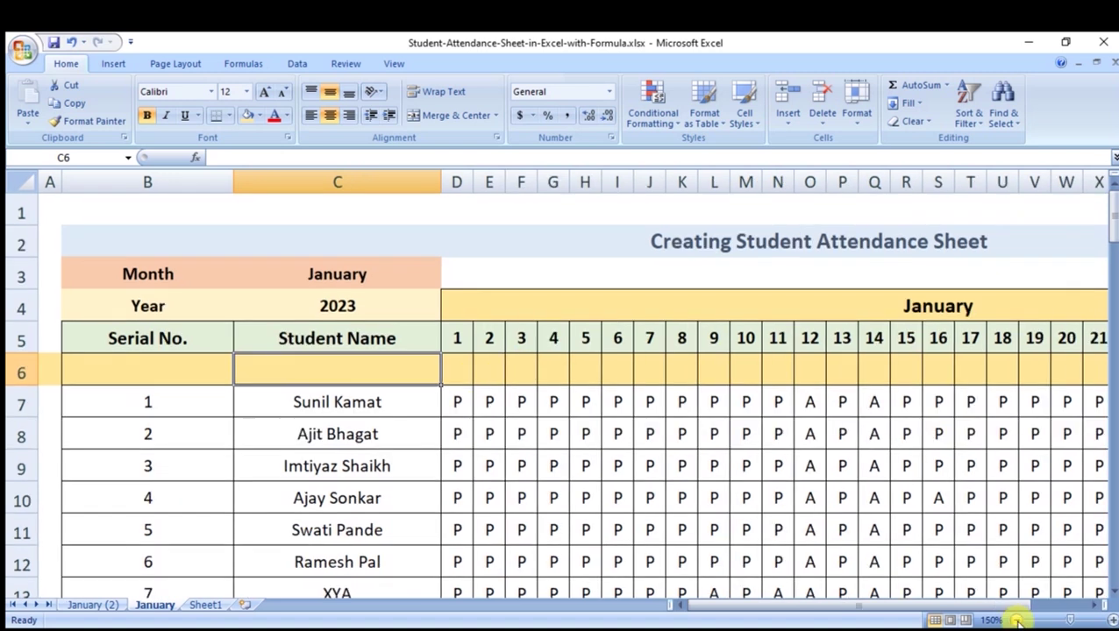
left_click(1015, 621)
left_click(1016, 621)
left_click(1016, 620)
left_click(1015, 621)
left_click(1016, 621)
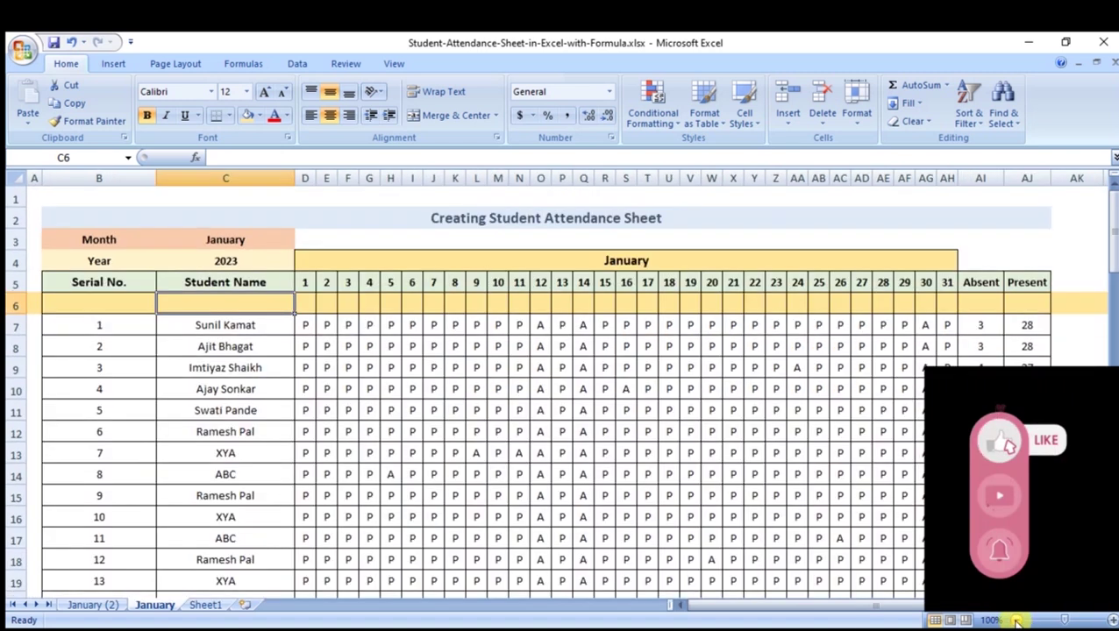
left_click(306, 305)
key("Up")
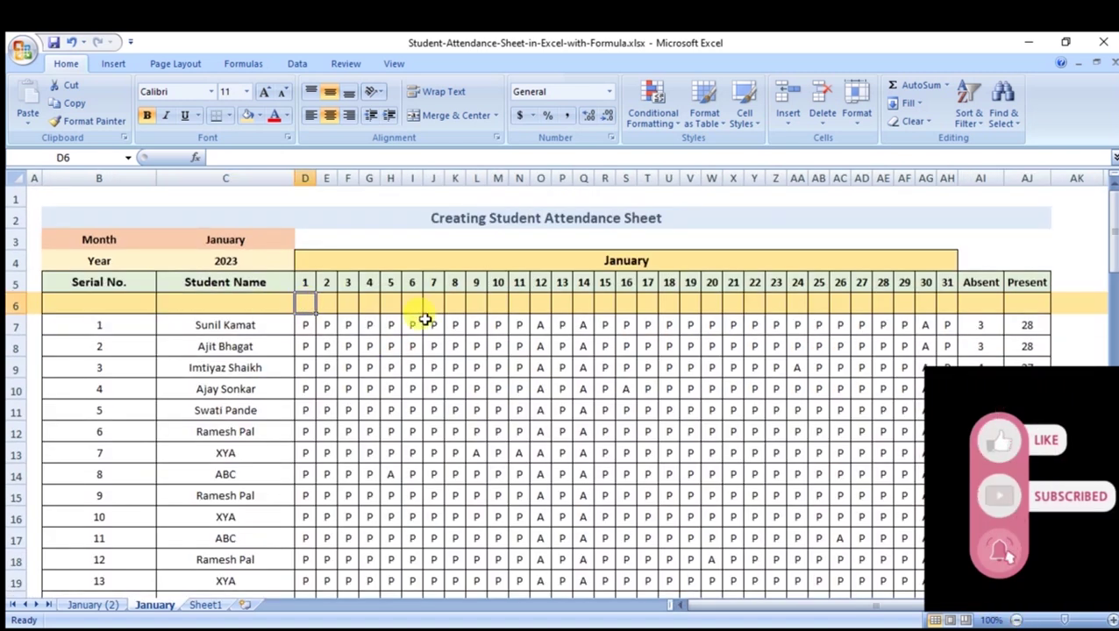
key("Down")
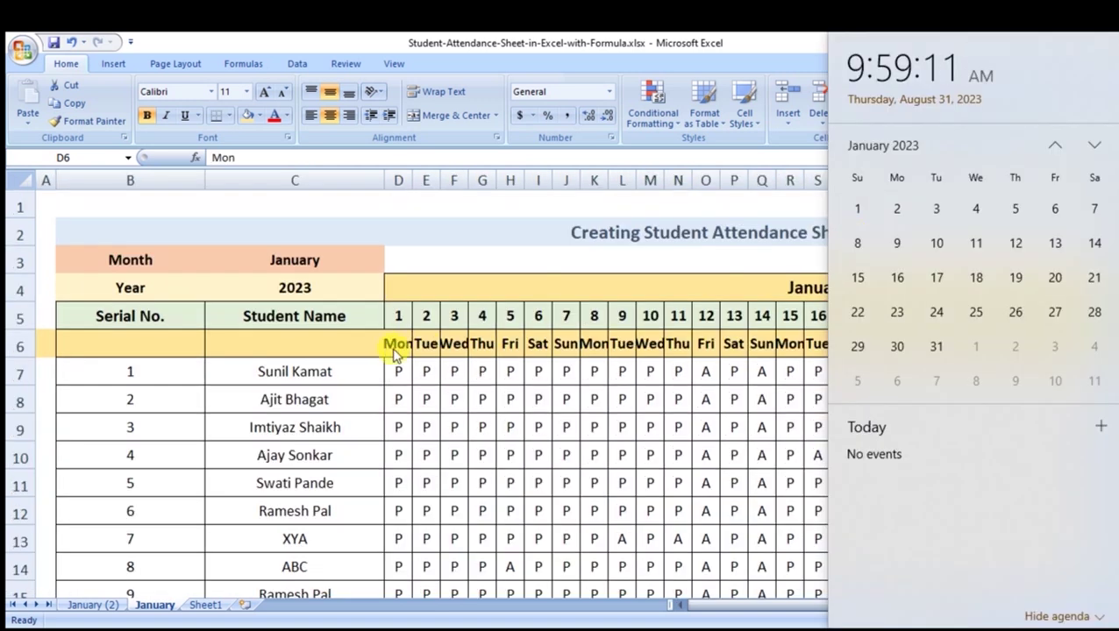
Enter Sun under day 1 and fill the weekday series across row 6 to day 31.
left_click(399, 350)
type("Sun")
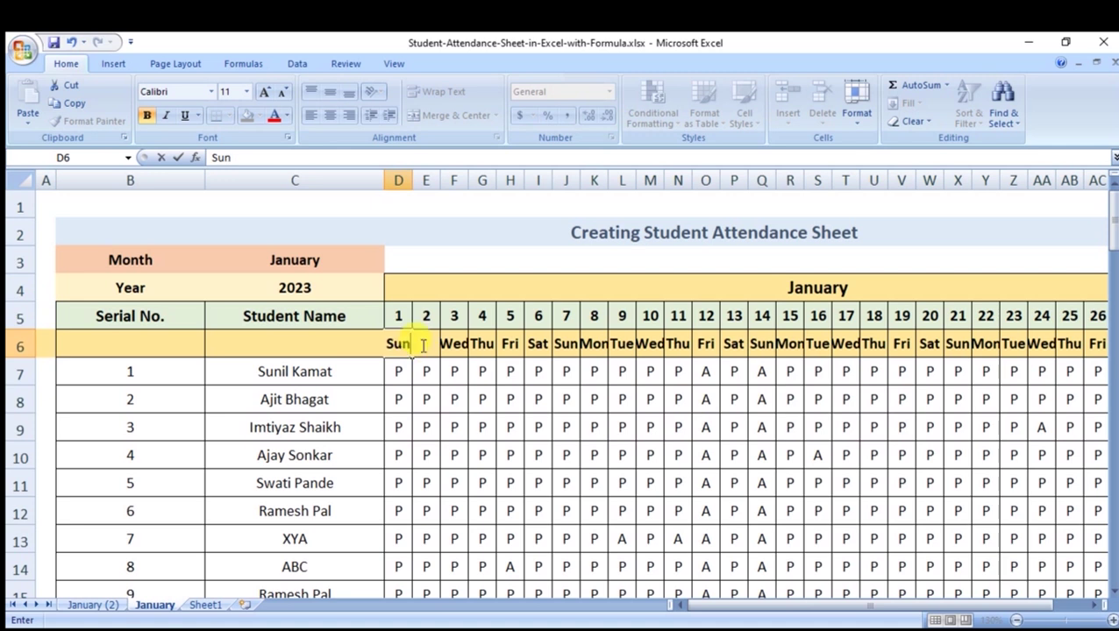
key("Return")
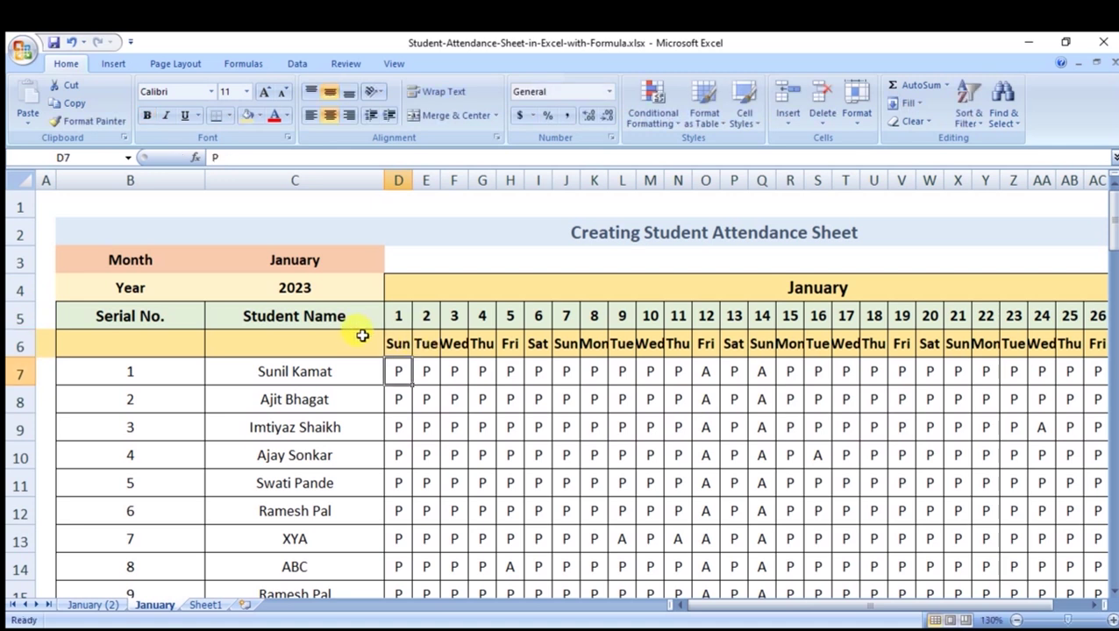
left_click(400, 344)
left_click_drag(411, 357, 989, 357)
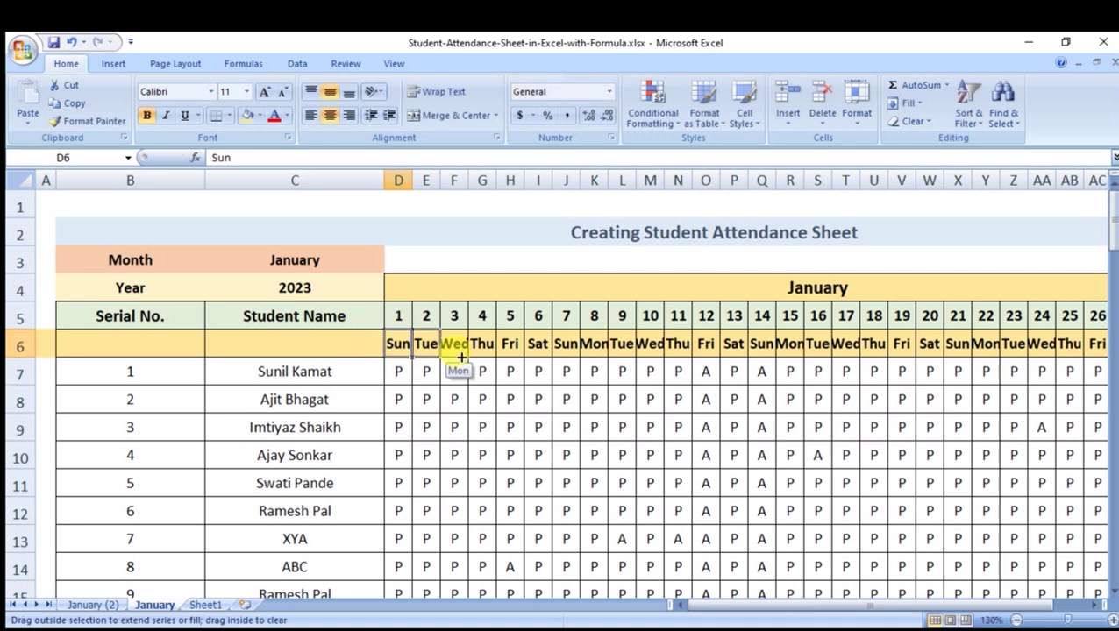
left_click_drag(989, 357, 894, 362)
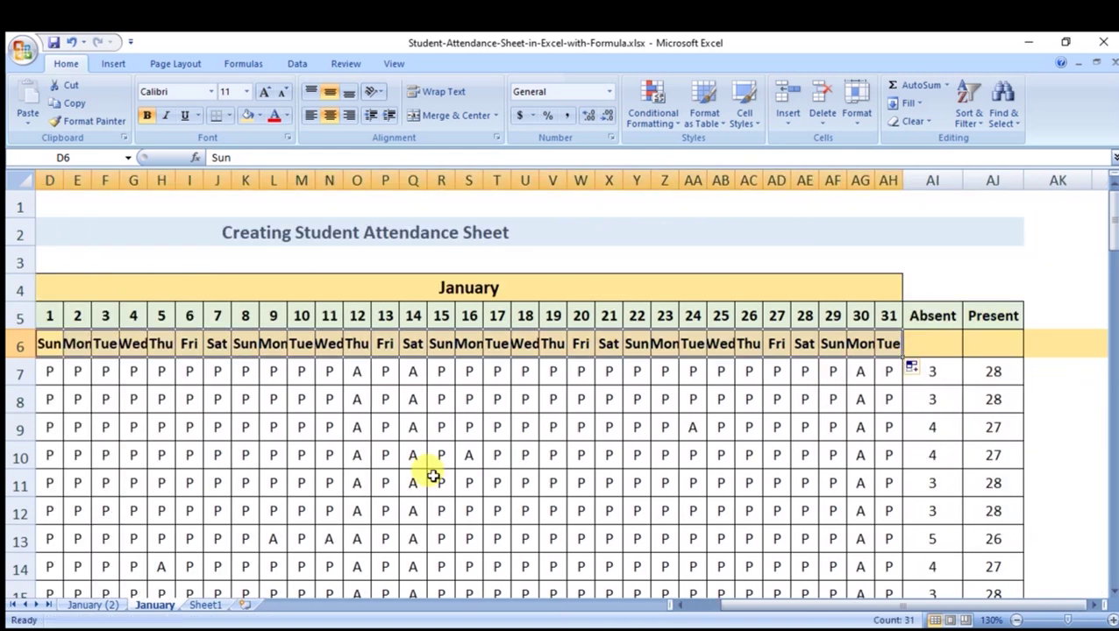
Verify the weekday names under days 2, 3 and 4, then select day 1's column D.
key("ctrl+BackSpace")
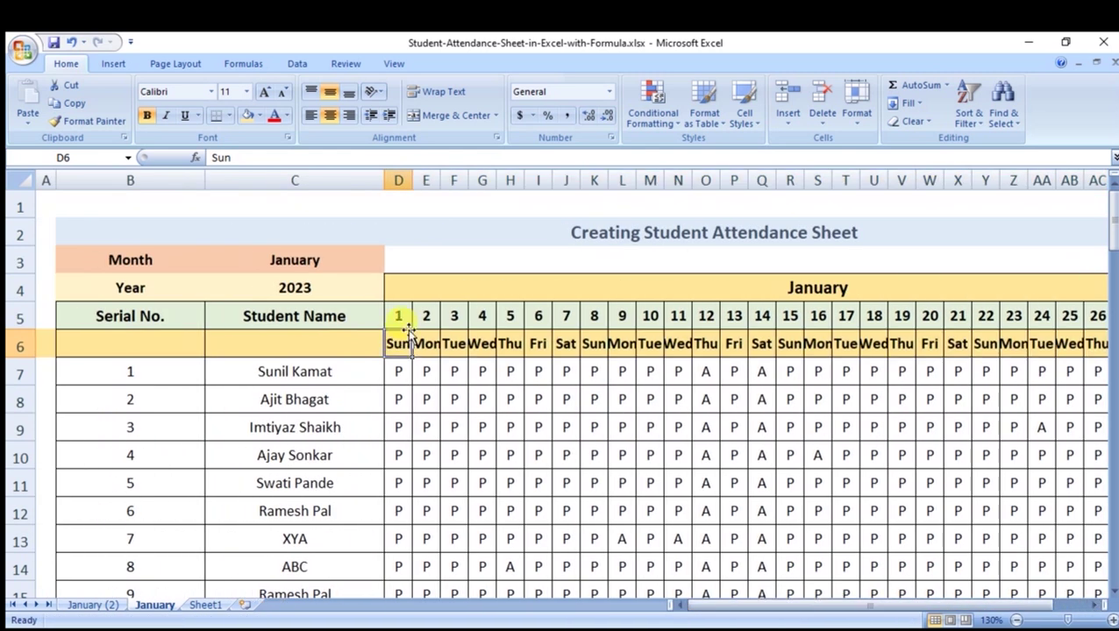
left_click(425, 313)
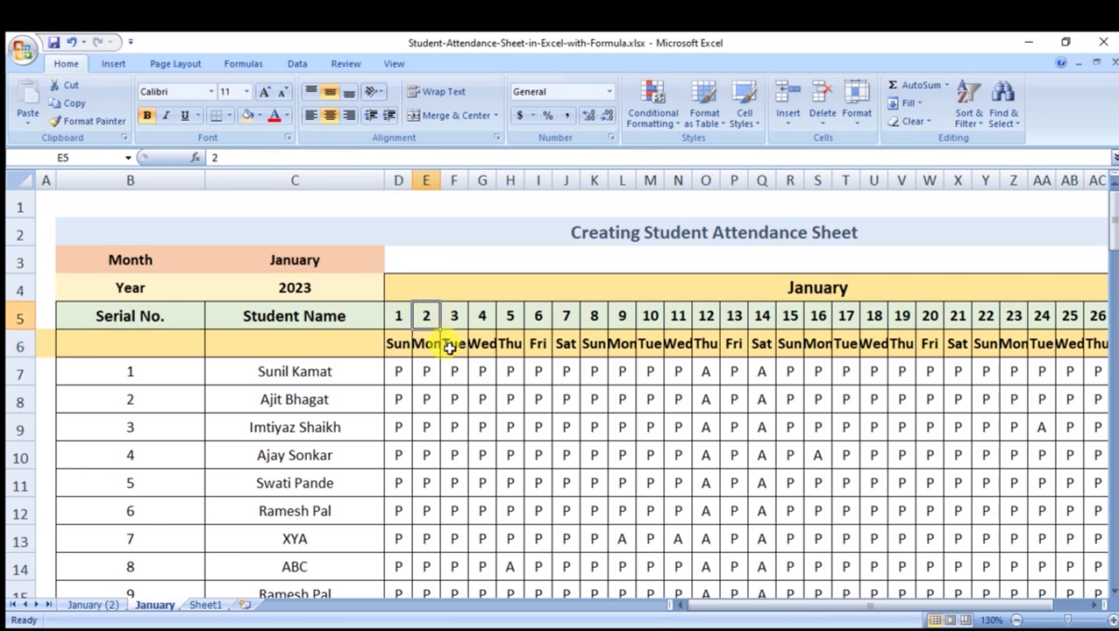
left_click(449, 347)
left_click(428, 346)
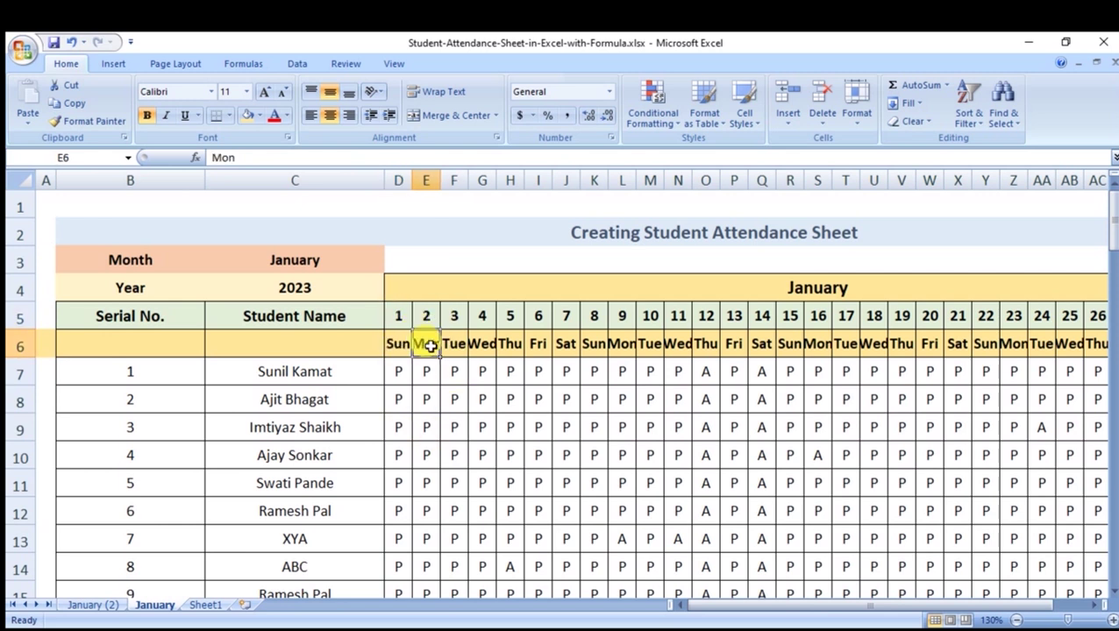
left_click(1112, 620)
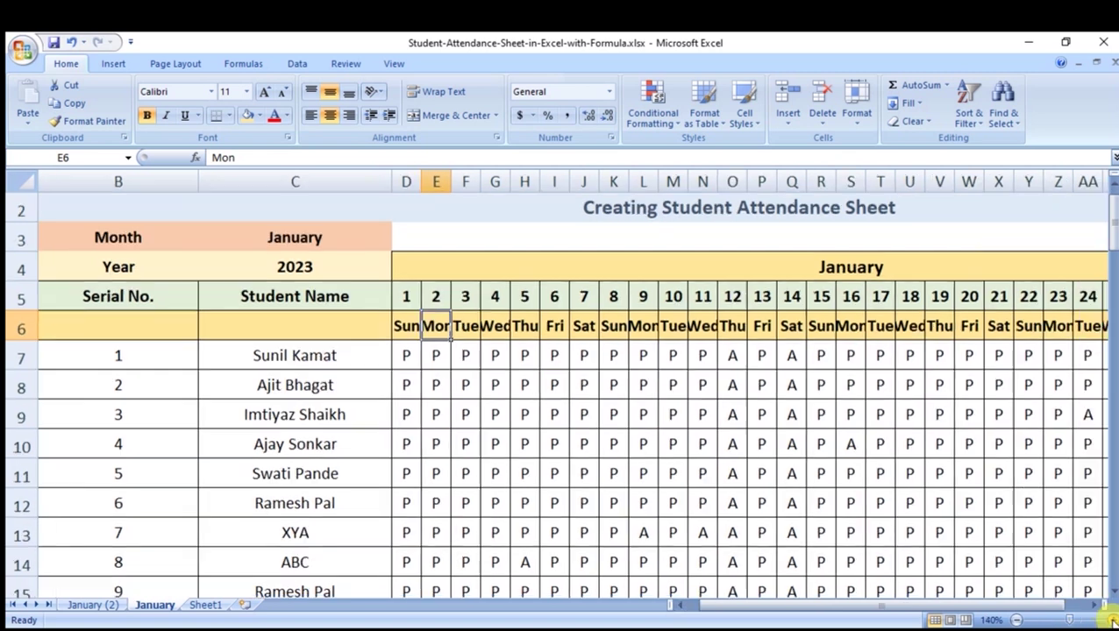
left_click(1112, 620)
left_click(1112, 620)
left_click(123, 321)
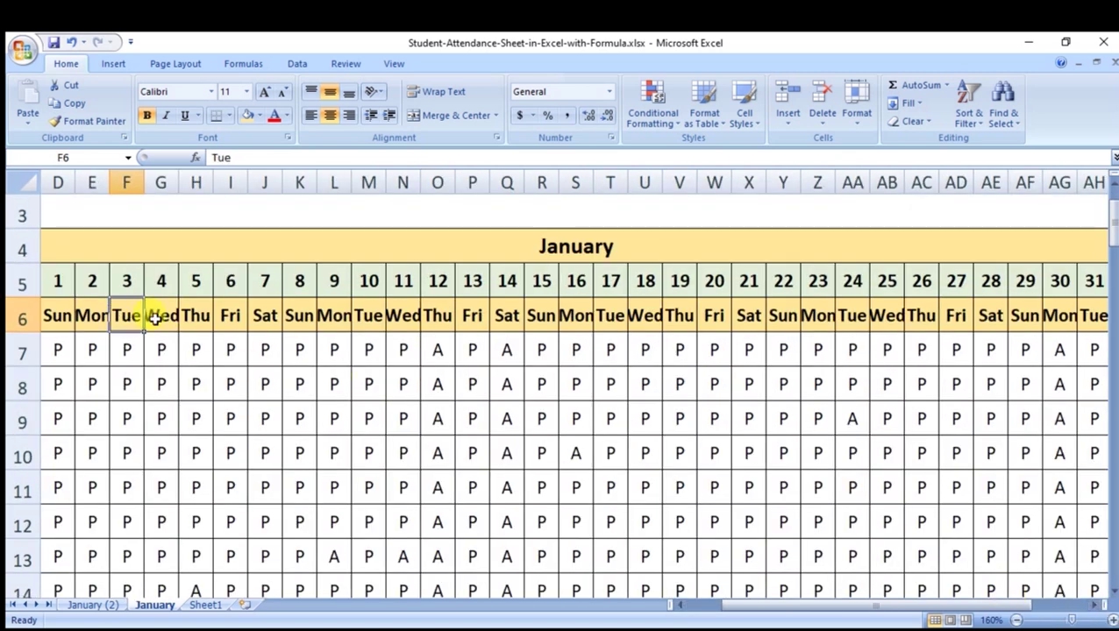
left_click(156, 319)
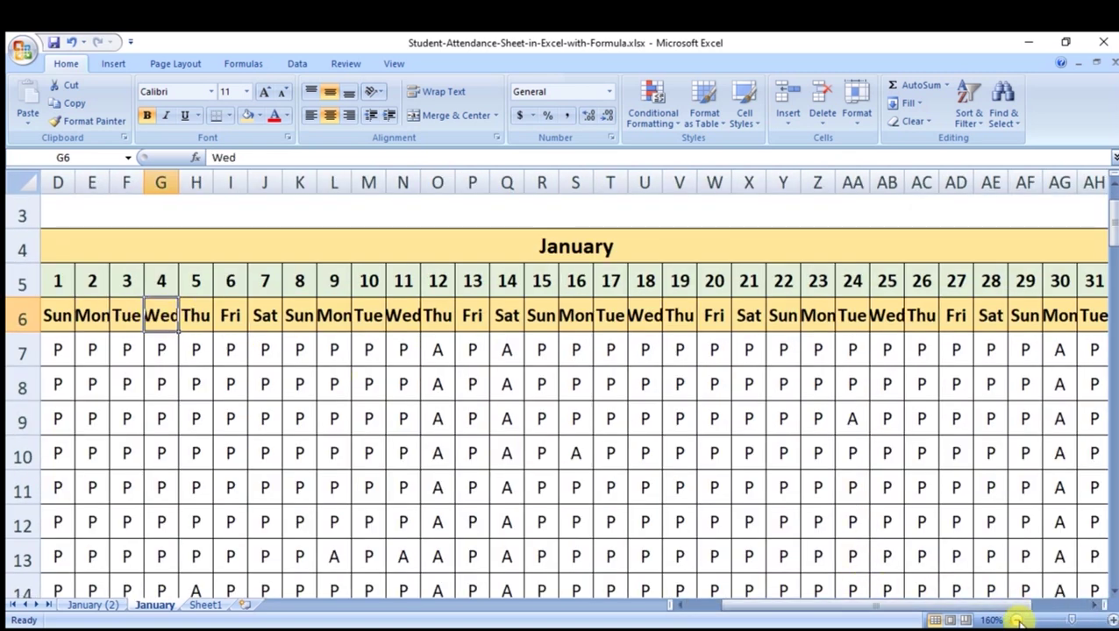
left_click(1016, 620)
left_click(1016, 620)
left_click(1016, 620)
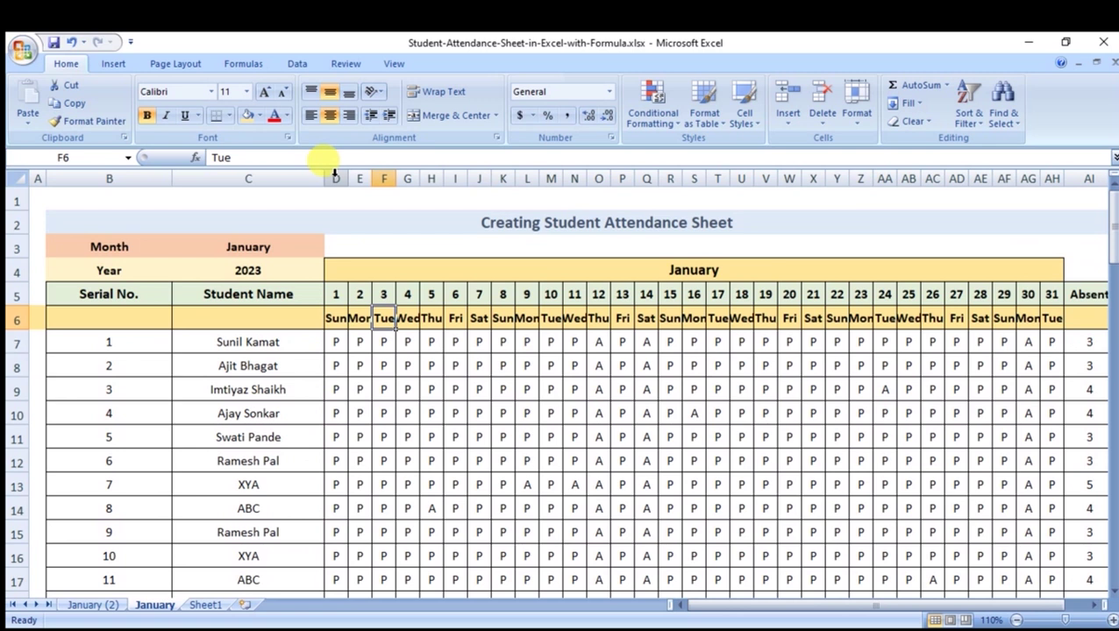
left_click(334, 178)
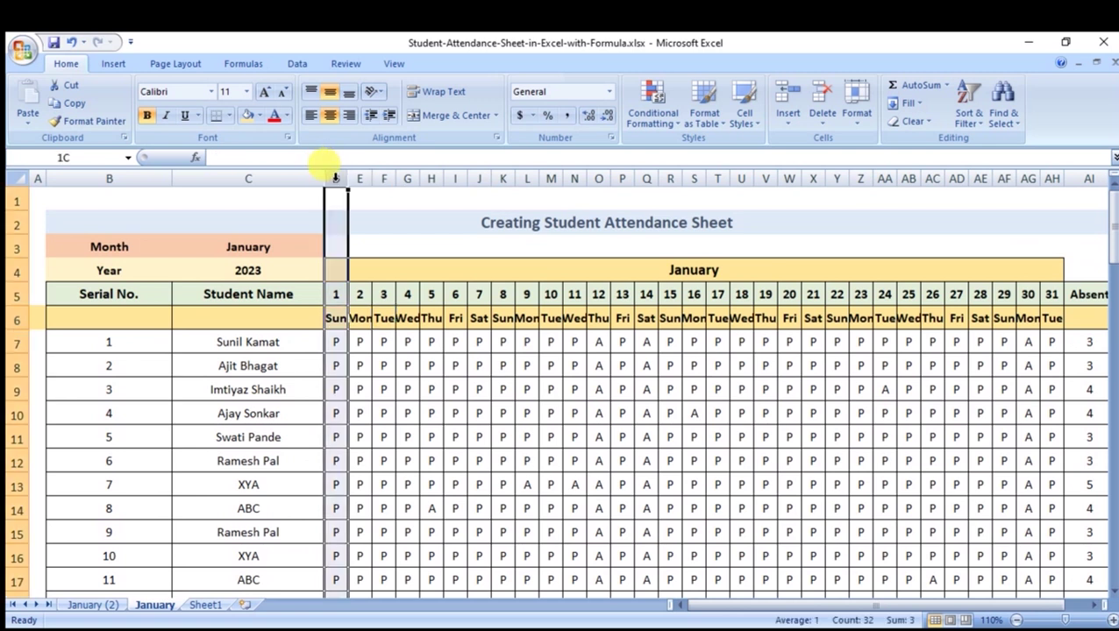
Set the column width of day columns D through AH to 5.
left_click_drag(335, 178, 1027, 177)
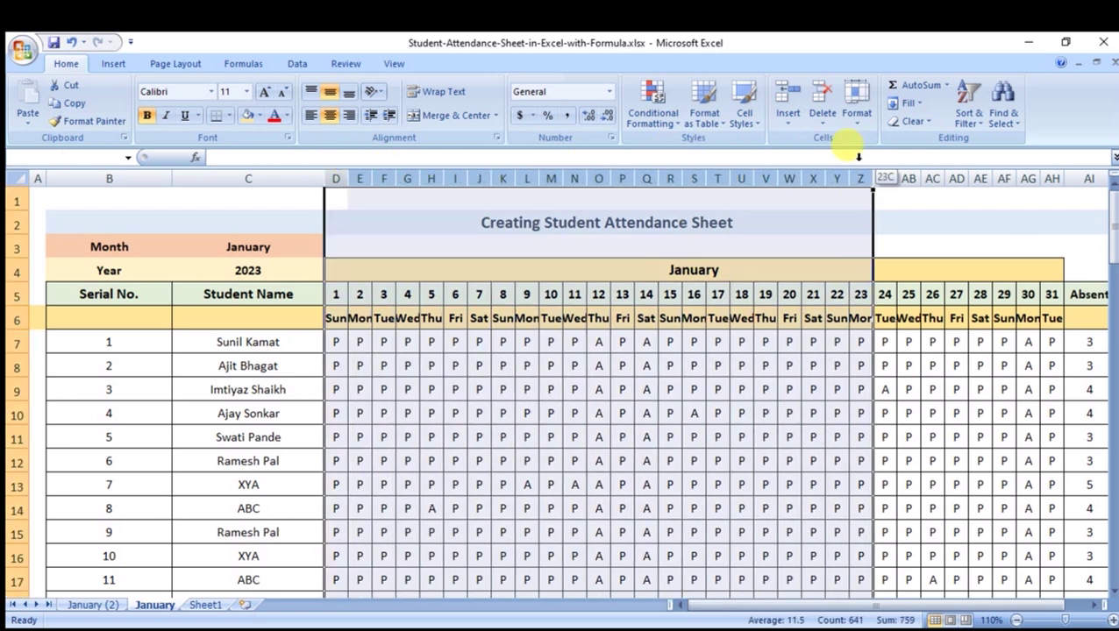
right_click(1028, 178)
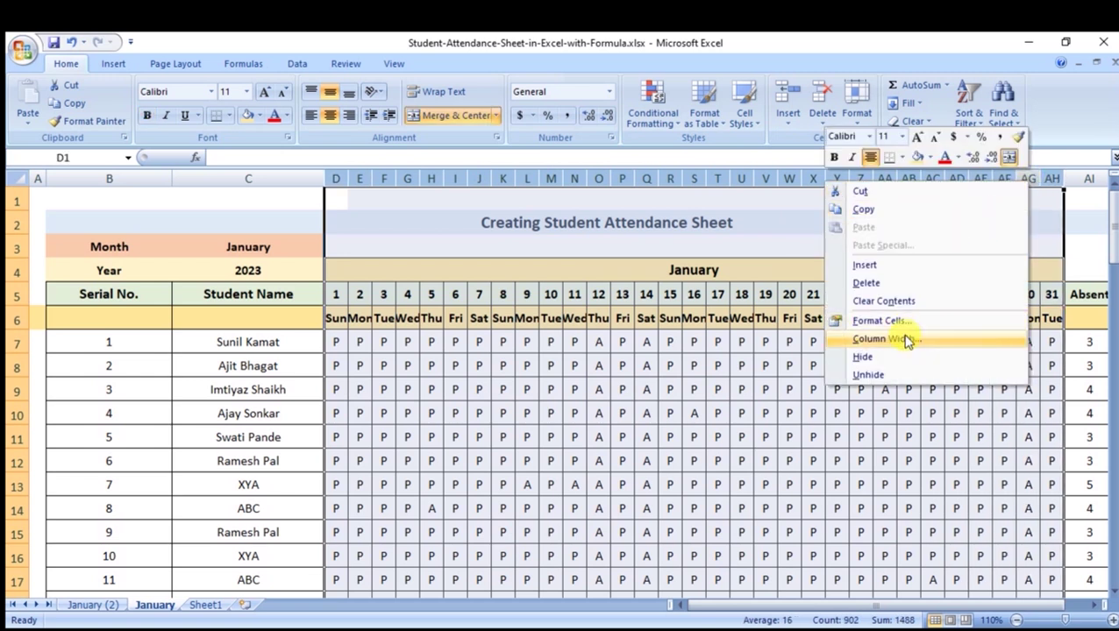
left_click(908, 345)
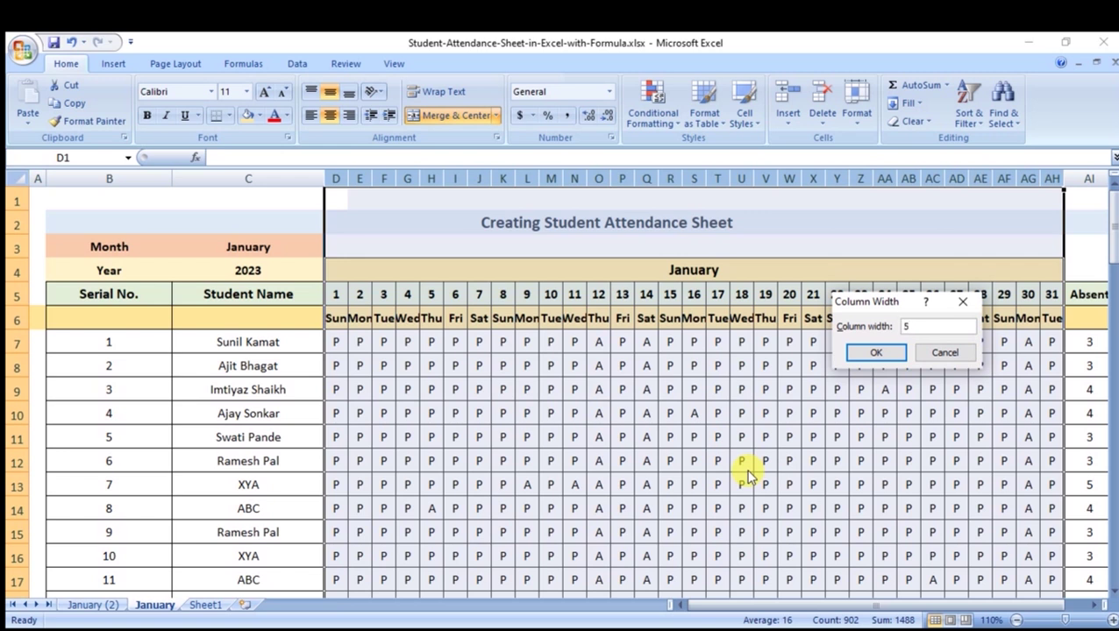
left_click(872, 353)
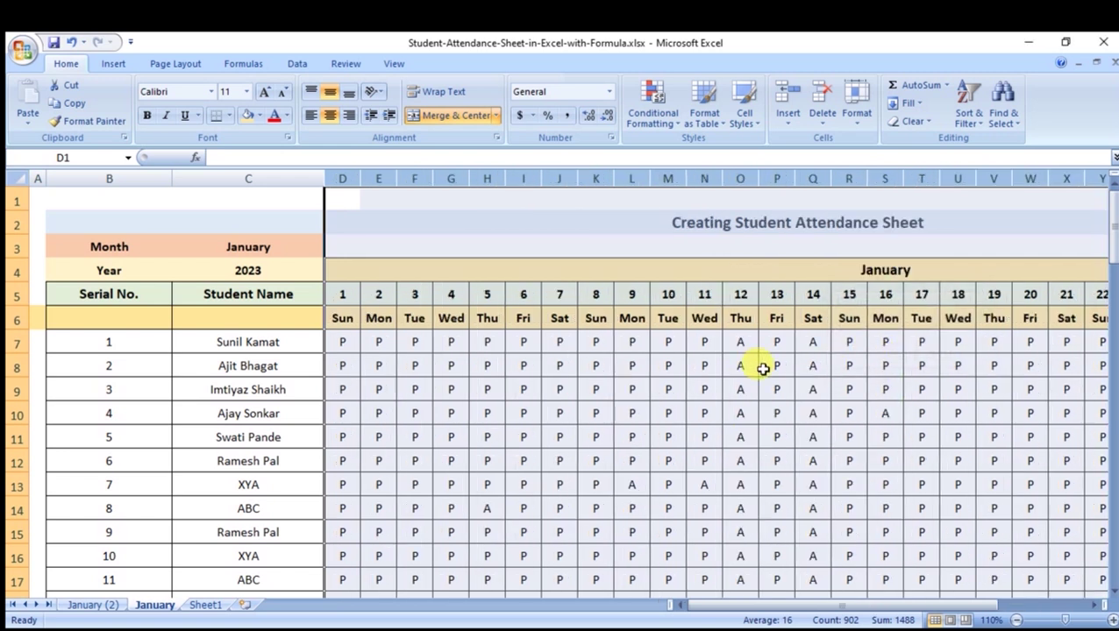
Confirm the Sun, Mon, Tue and Wed headings for days 1–4 now display in full.
left_click(753, 366)
left_click(342, 318)
left_click(379, 318)
left_click(415, 318)
left_click(448, 320)
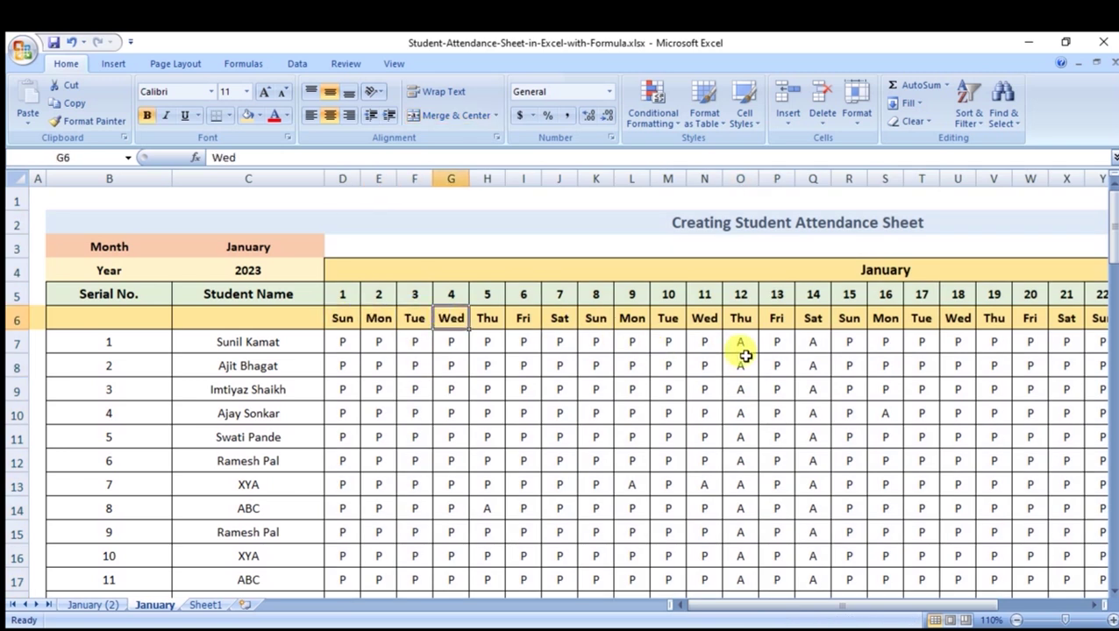
Change the first student's day 1 entry in D7 to H, then begin selecting column D.
left_click(342, 342)
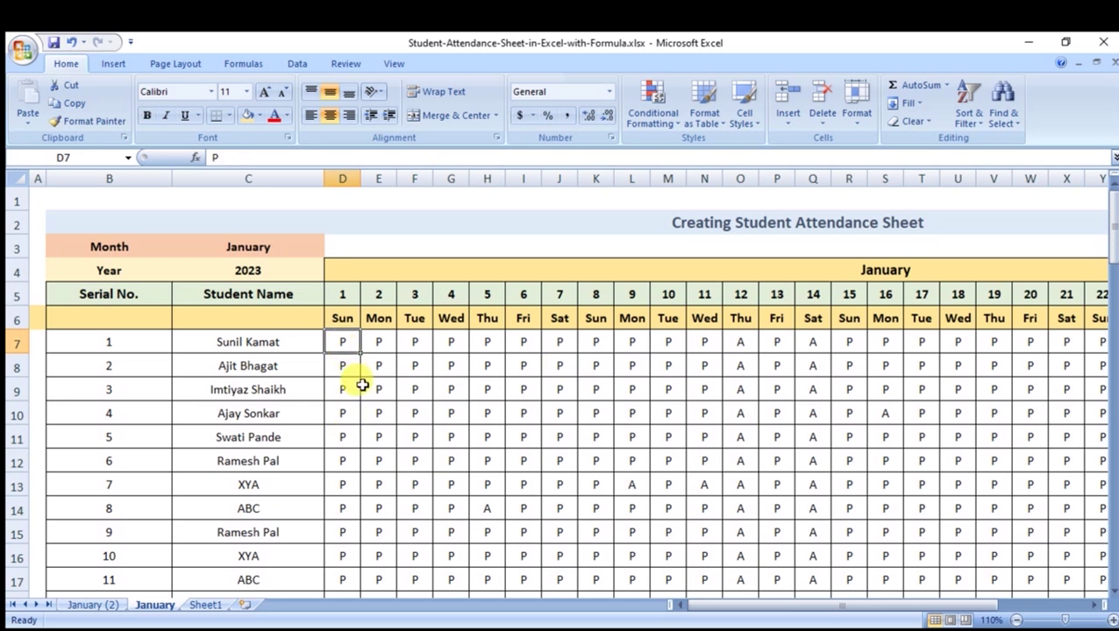
type("H")
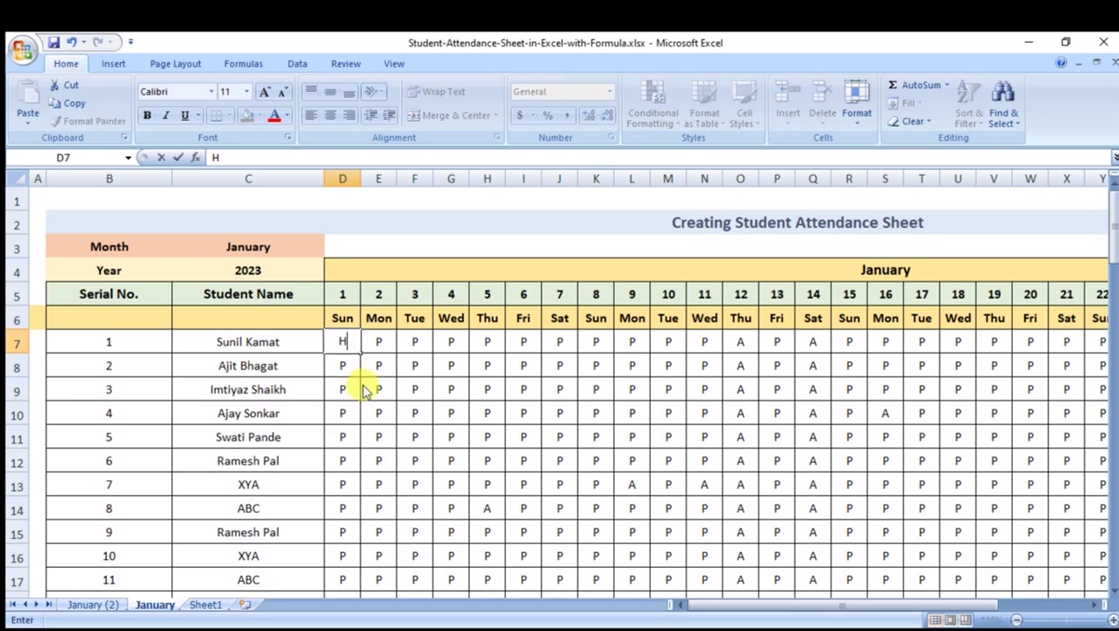
key("Return")
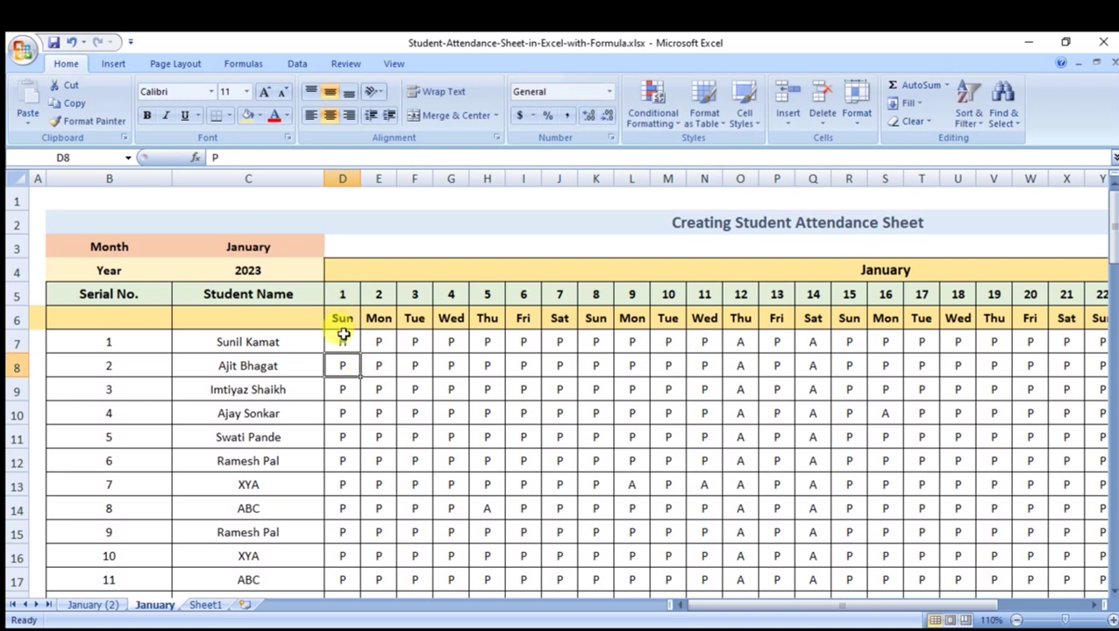
left_click(342, 293)
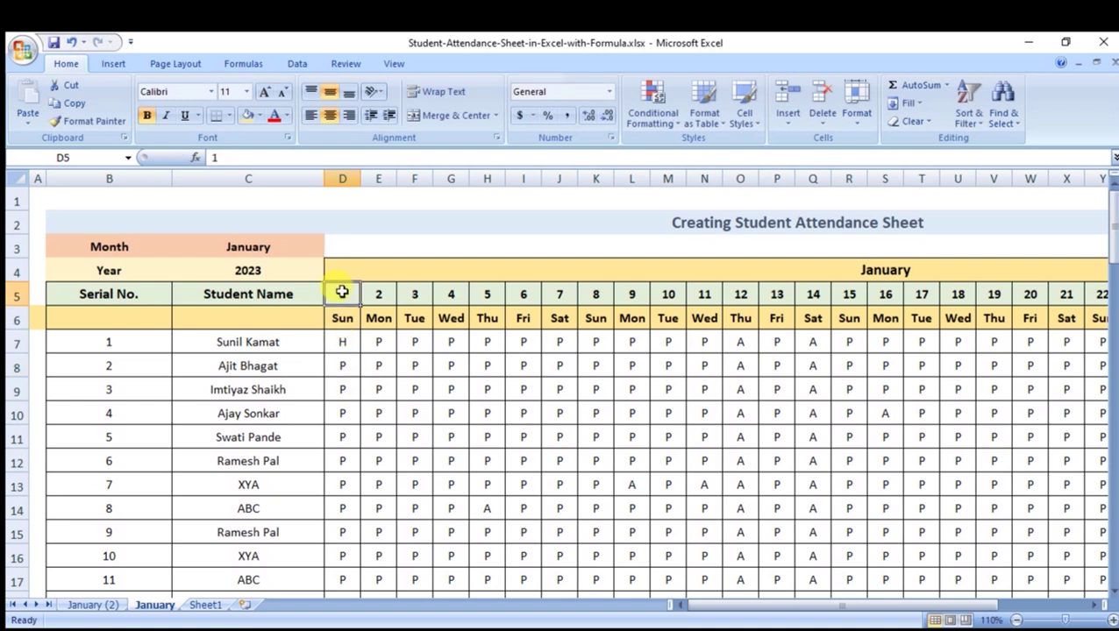
left_click_drag(343, 302, 358, 568)
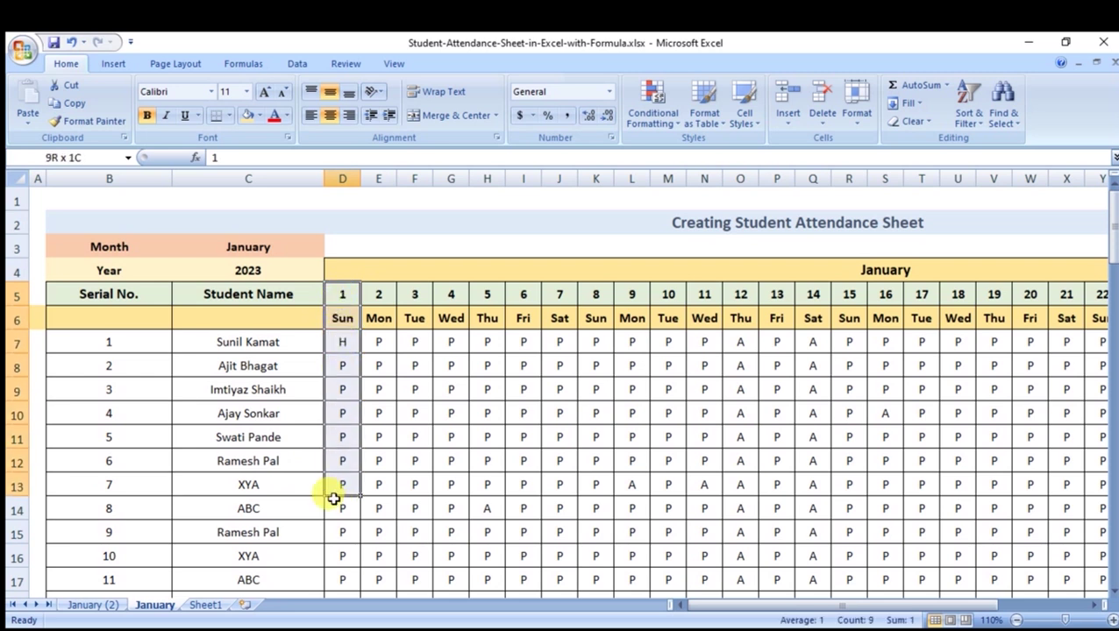
Shade the day 1 Sunday column with an orange fill.
scroll(333, 351, "up", 5)
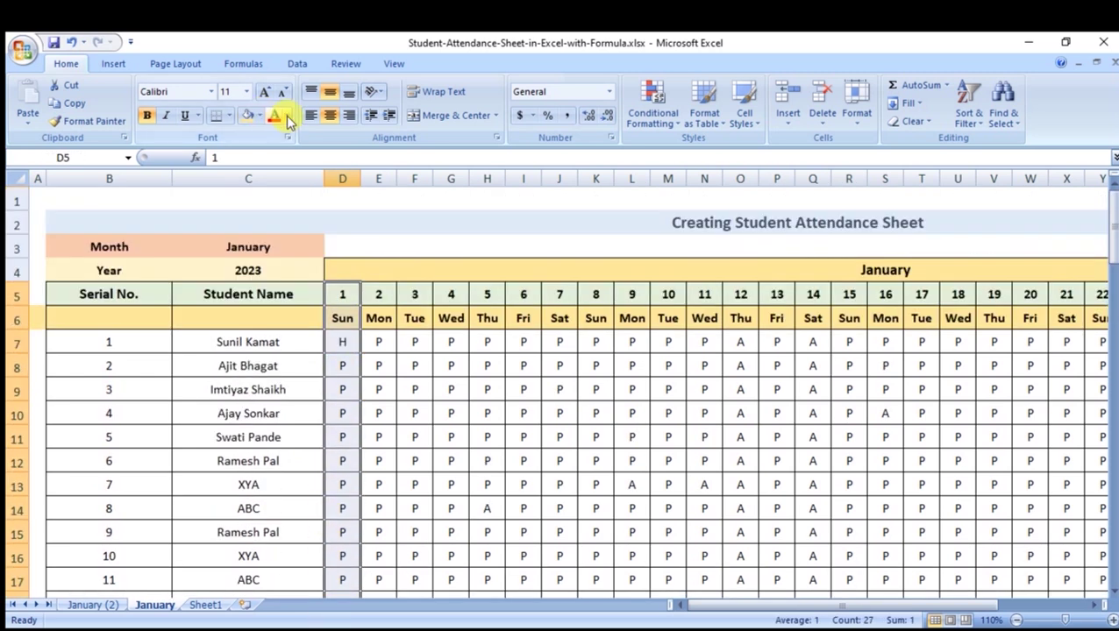
left_click(260, 115)
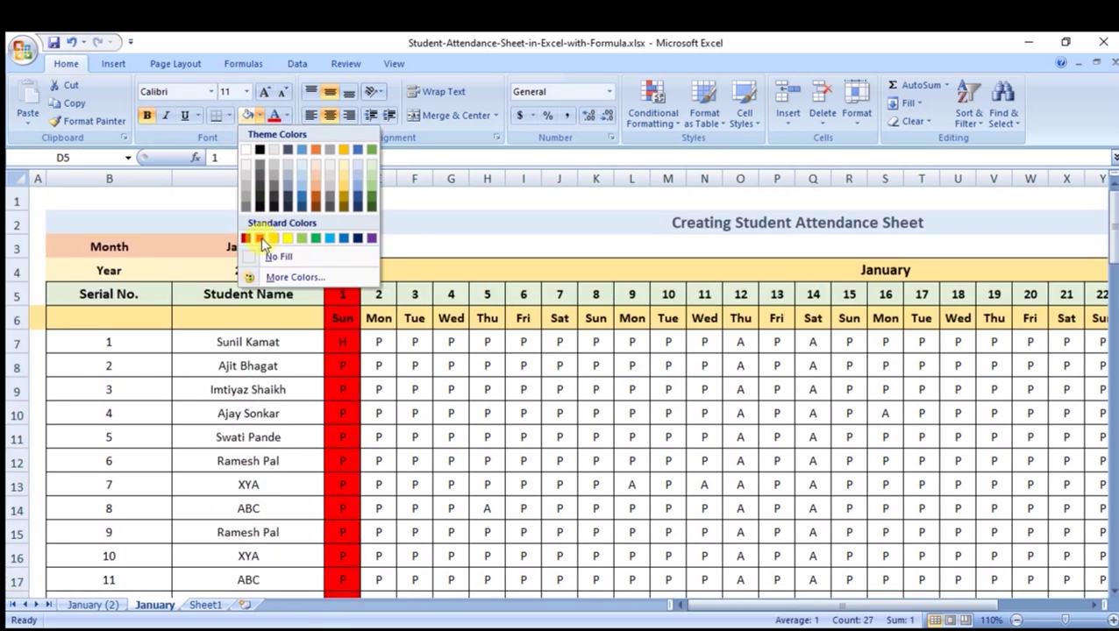
left_click(316, 176)
left_click(486, 413)
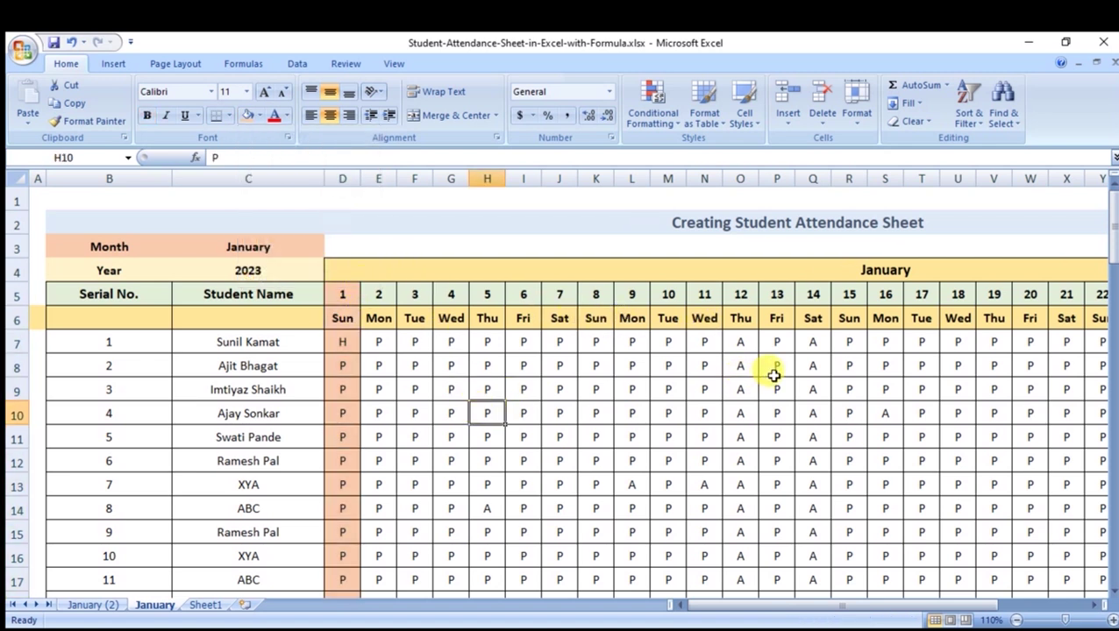
Fill H from D7 down to the last student in row 31.
left_click_drag(342, 318, 342, 581)
left_click(342, 342)
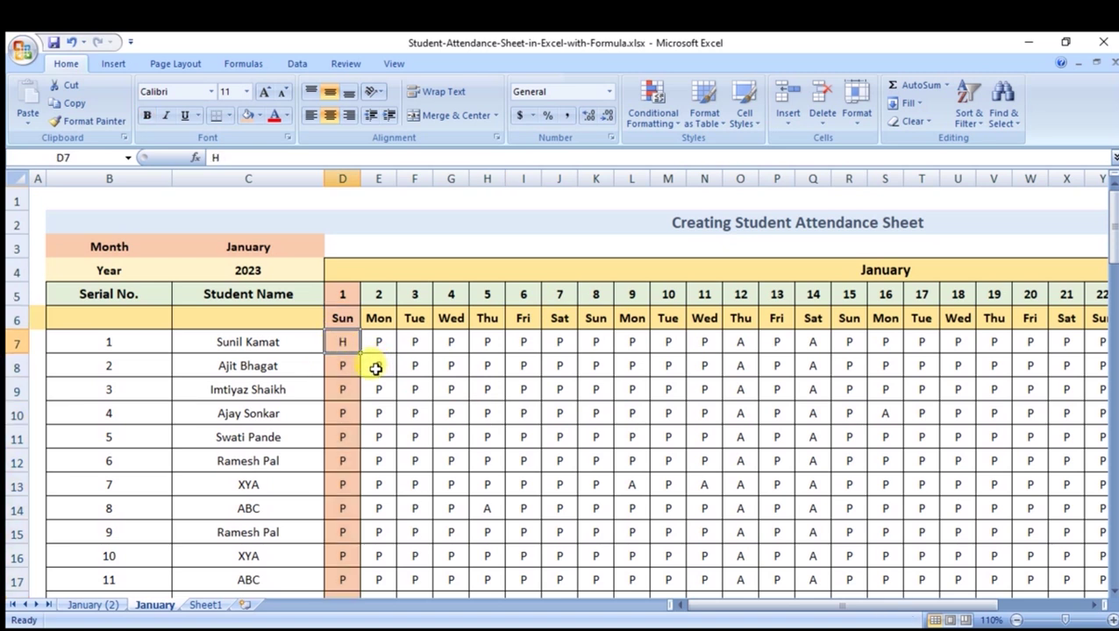
left_click_drag(362, 355, 360, 438)
left_click(351, 340)
left_click_drag(359, 355, 373, 467)
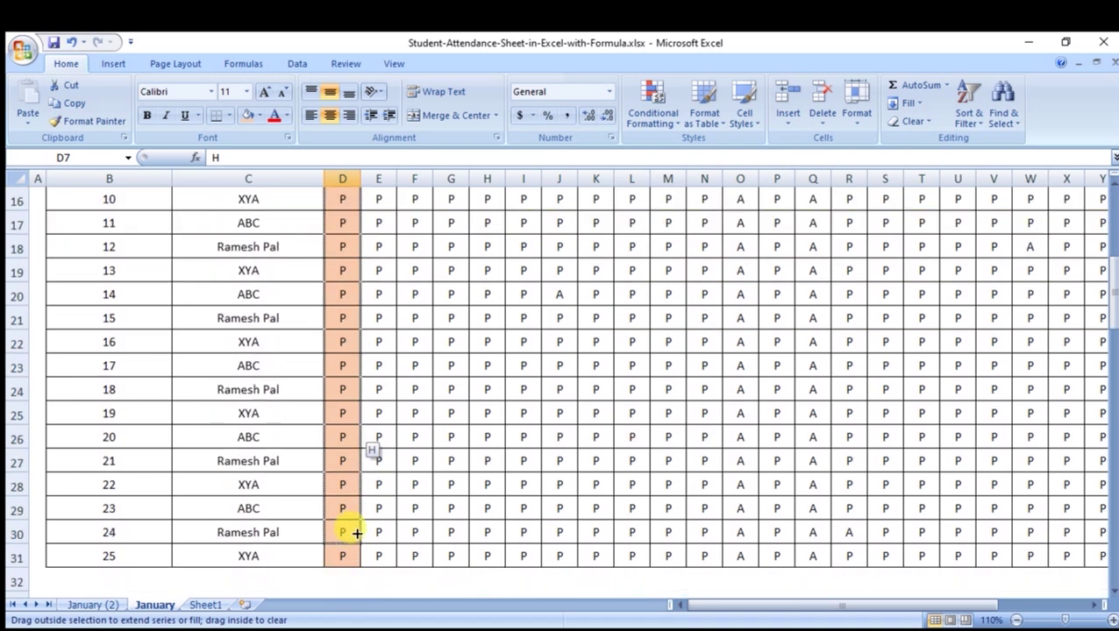
left_click_drag(373, 466, 365, 554)
scroll(419, 462, "up", 5)
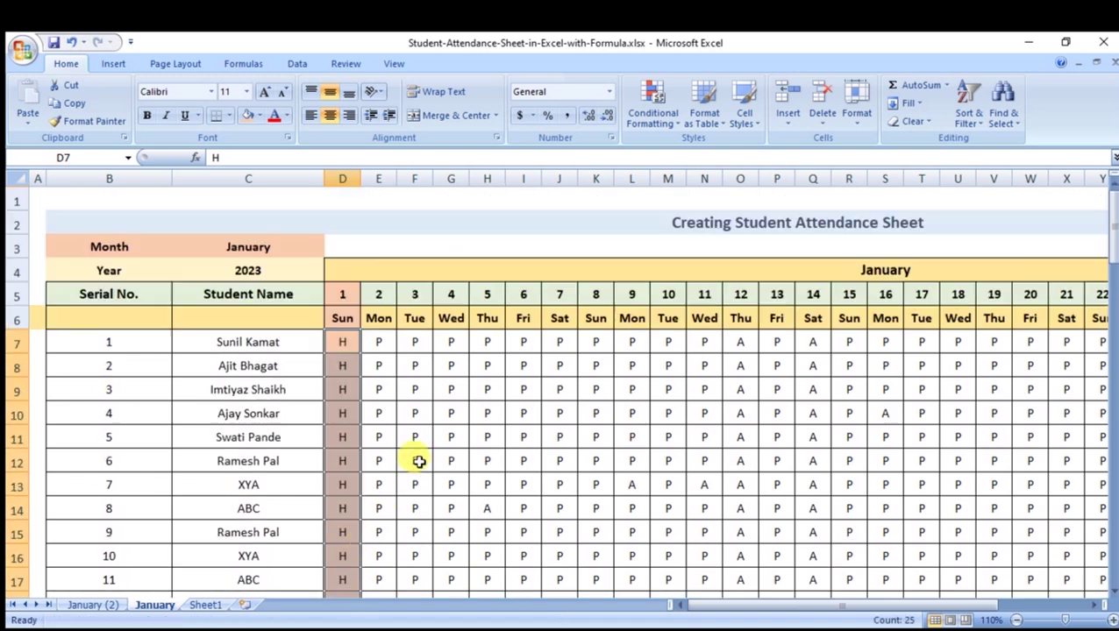
left_click(342, 344)
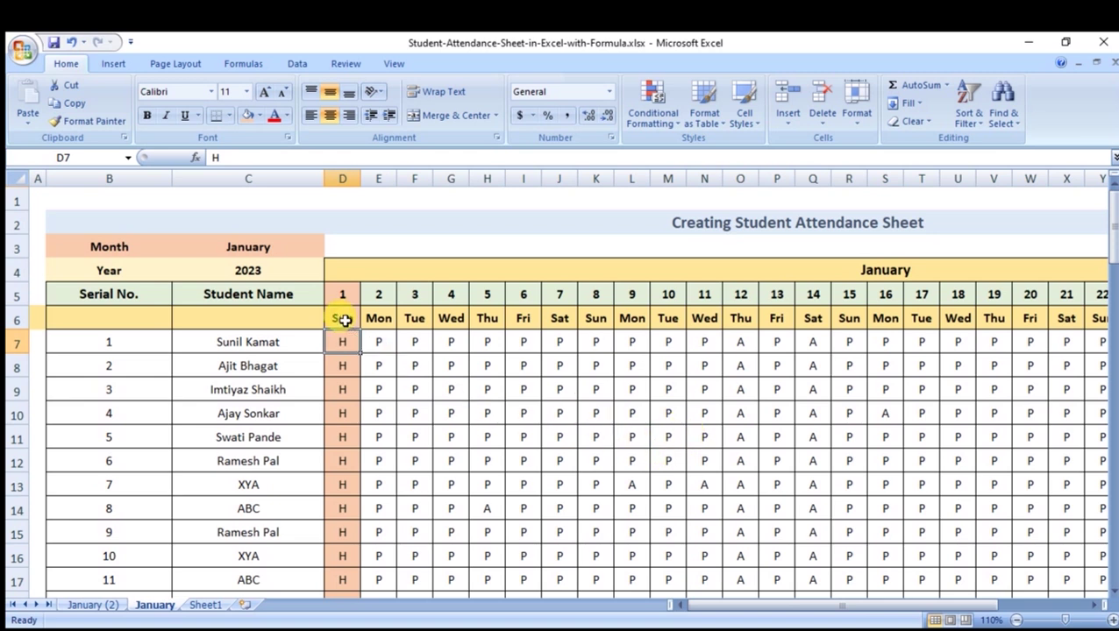
Look at day 8, the next Sunday, then select the day 1 holiday column.
left_click(593, 319)
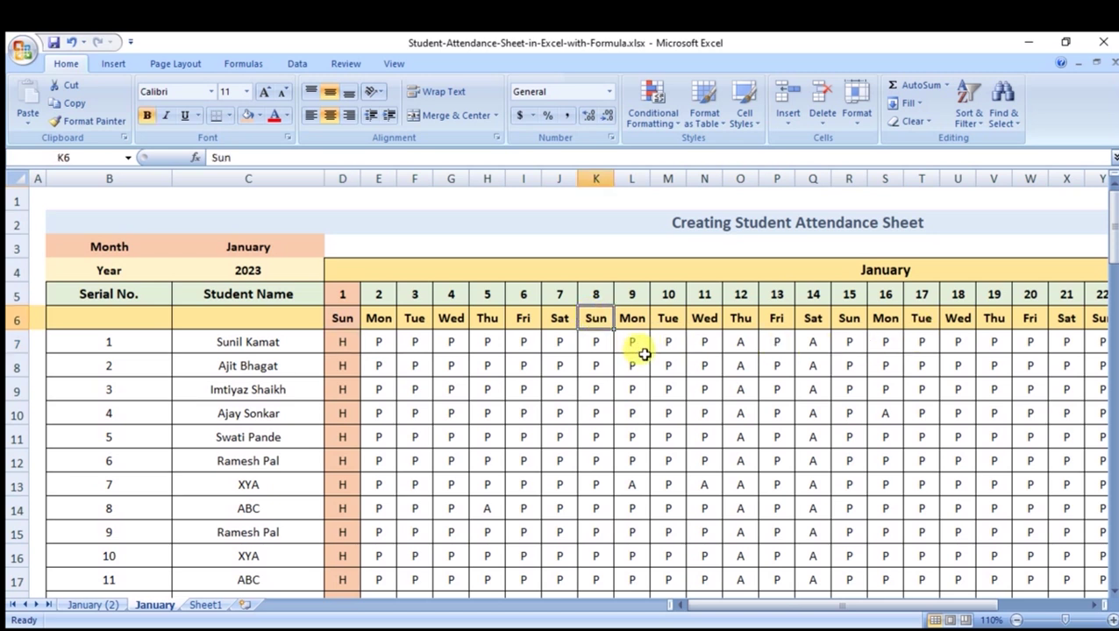
left_click(594, 338)
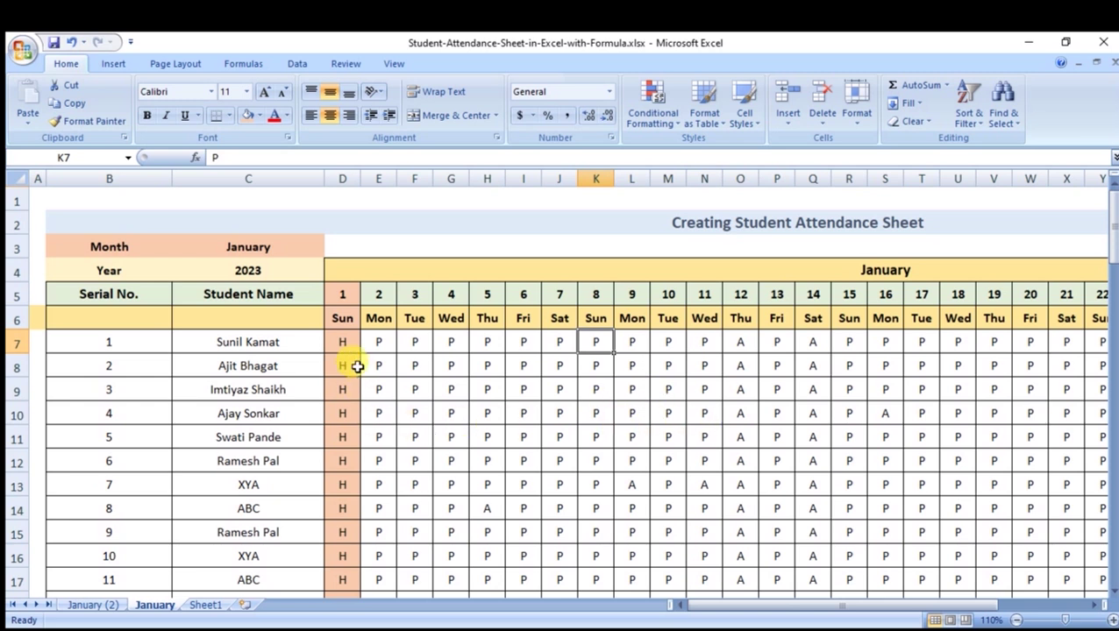
left_click(343, 318)
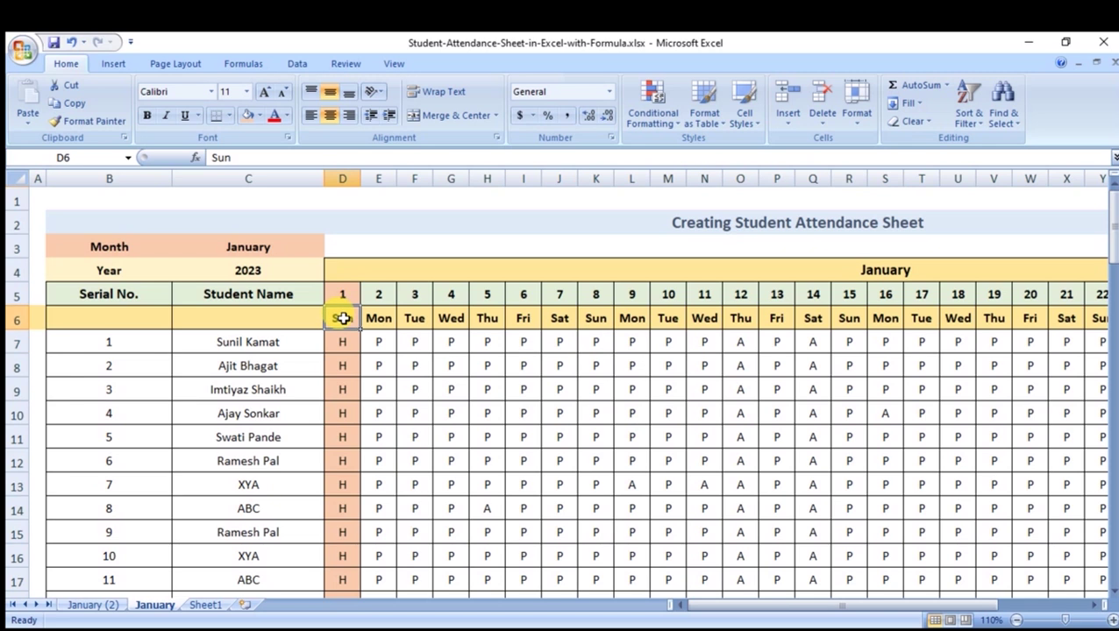
left_click_drag(343, 333, 335, 621)
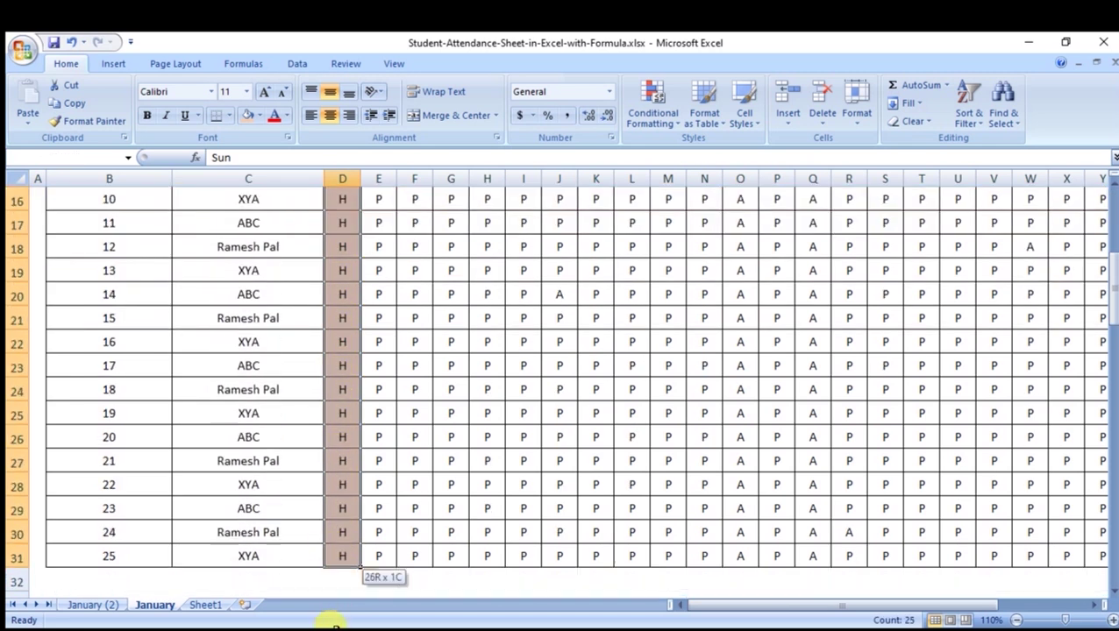
Copy the day 1 holiday column D6:D31 and paste it onto the day 8 and day 15 Sundays.
left_click_drag(334, 620, 343, 550)
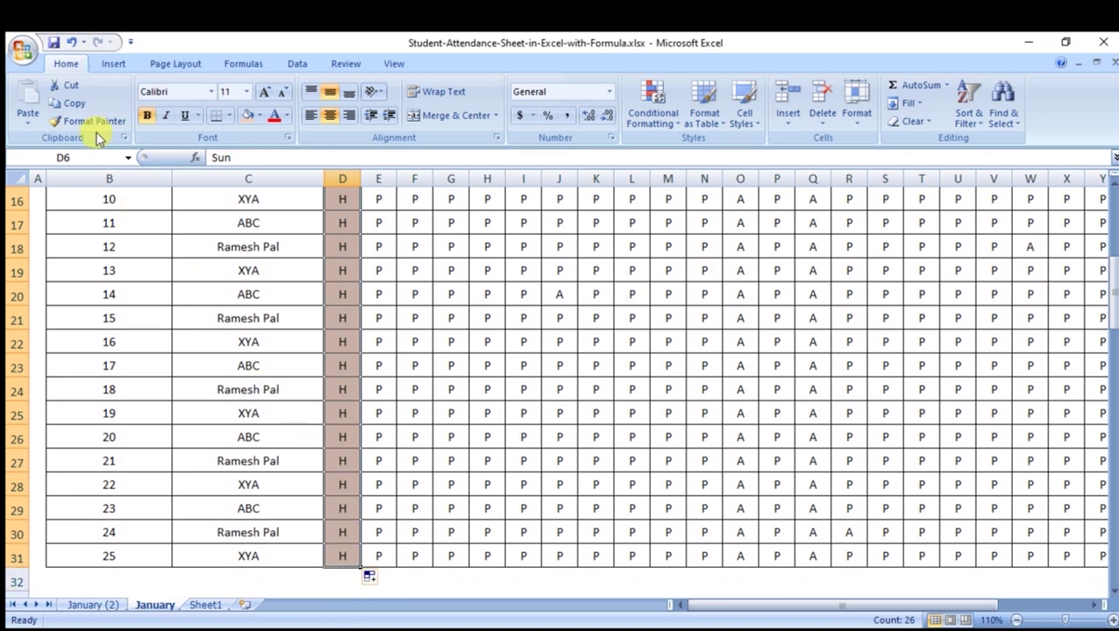
left_click(77, 103)
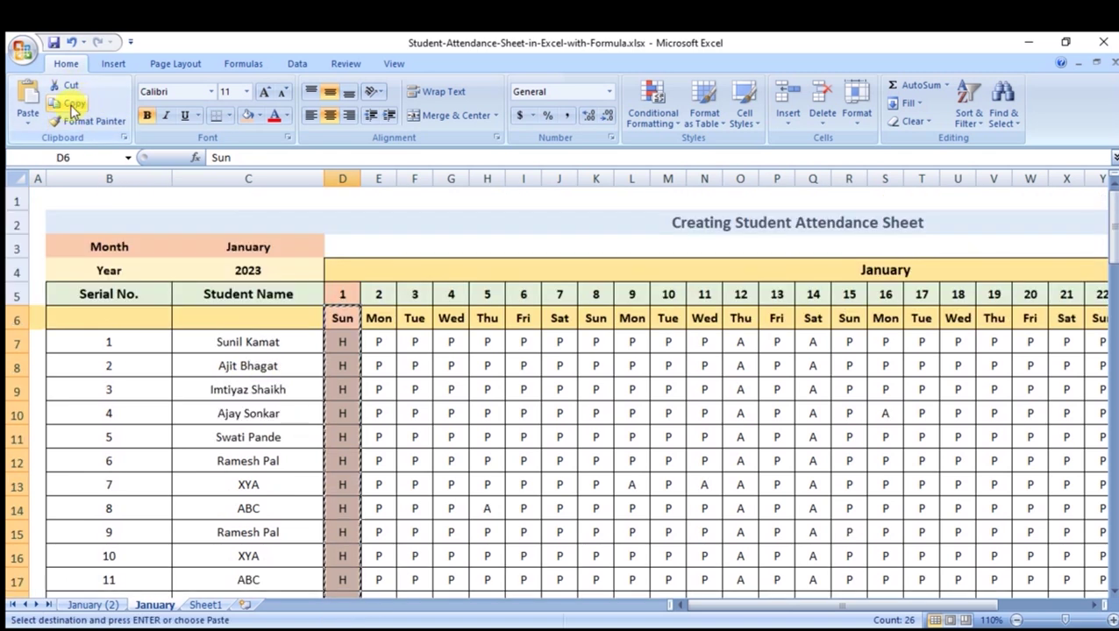
left_click(594, 318)
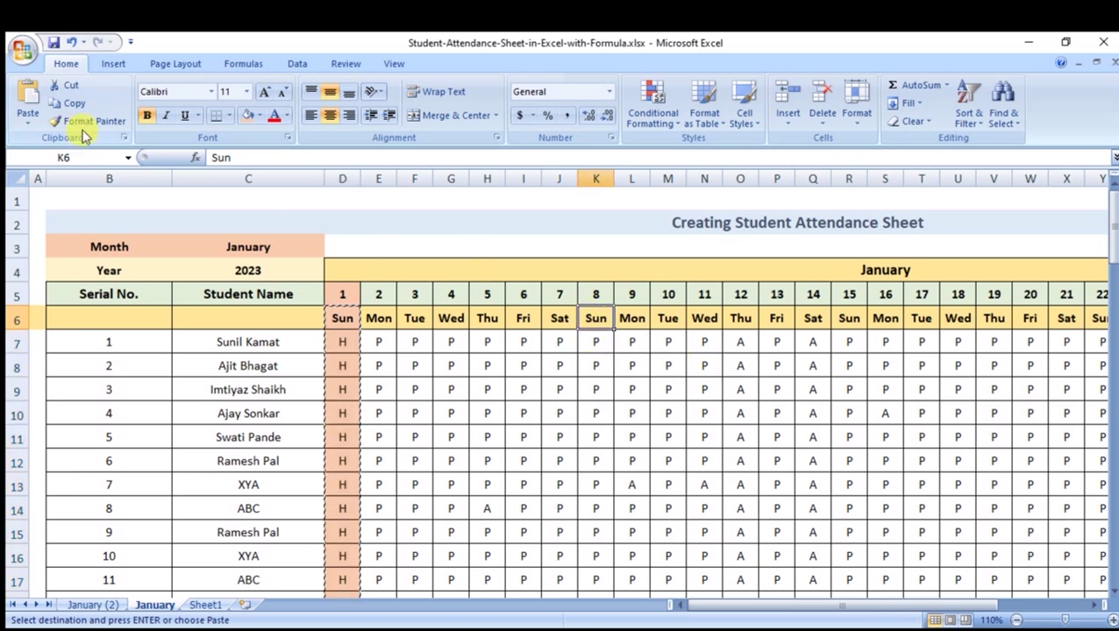
left_click(29, 99)
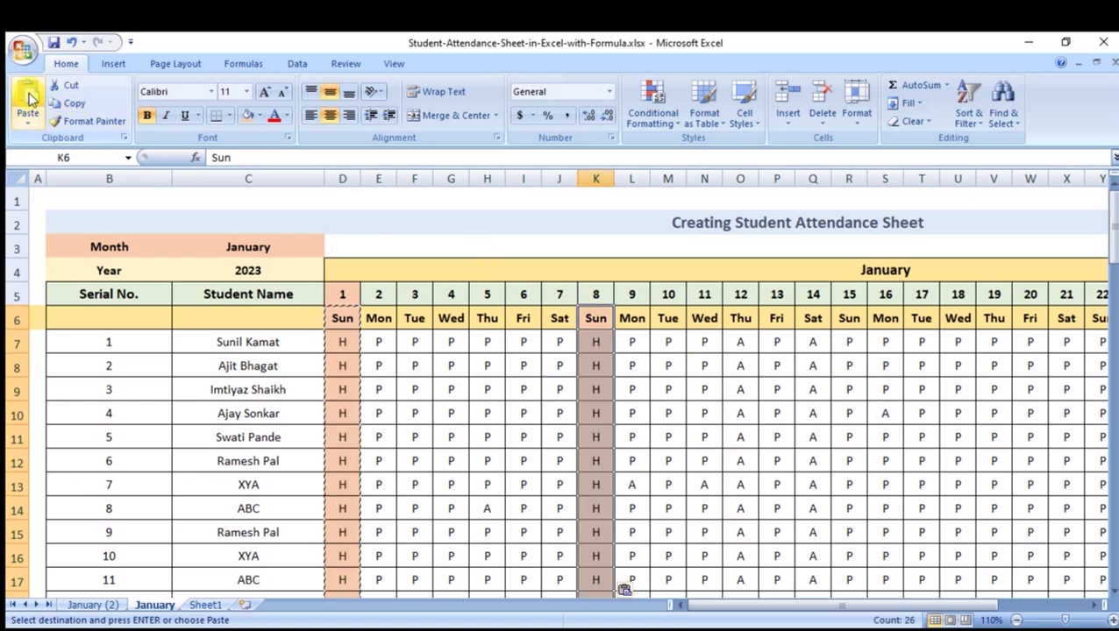
left_click(848, 318)
left_click(26, 99)
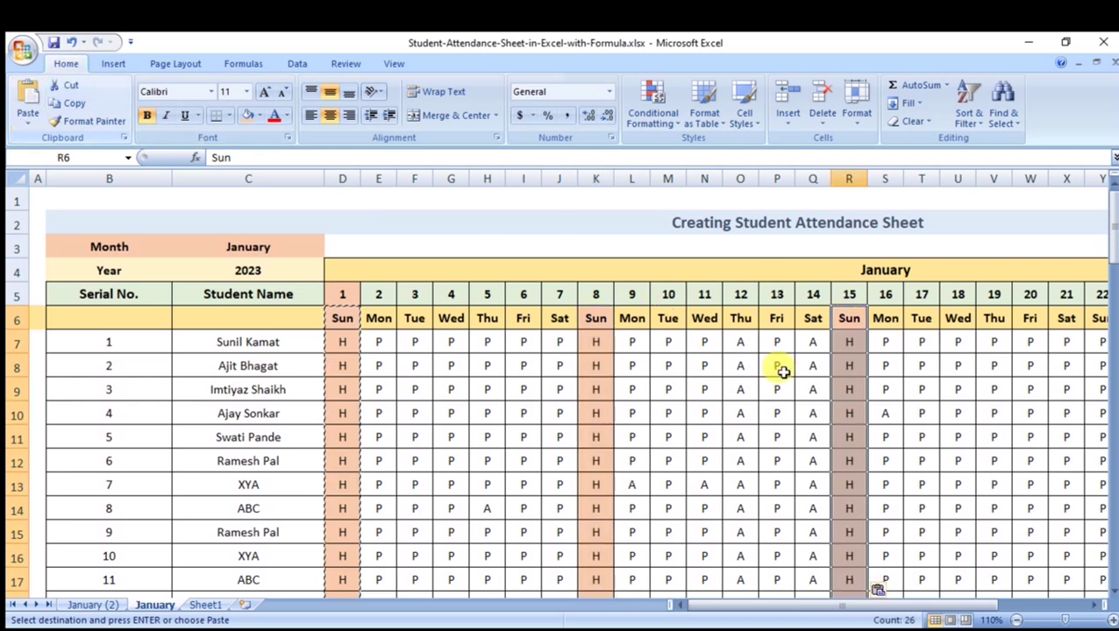
Paste the holiday column onto the day 22 and day 29 Sundays.
left_click(1096, 611)
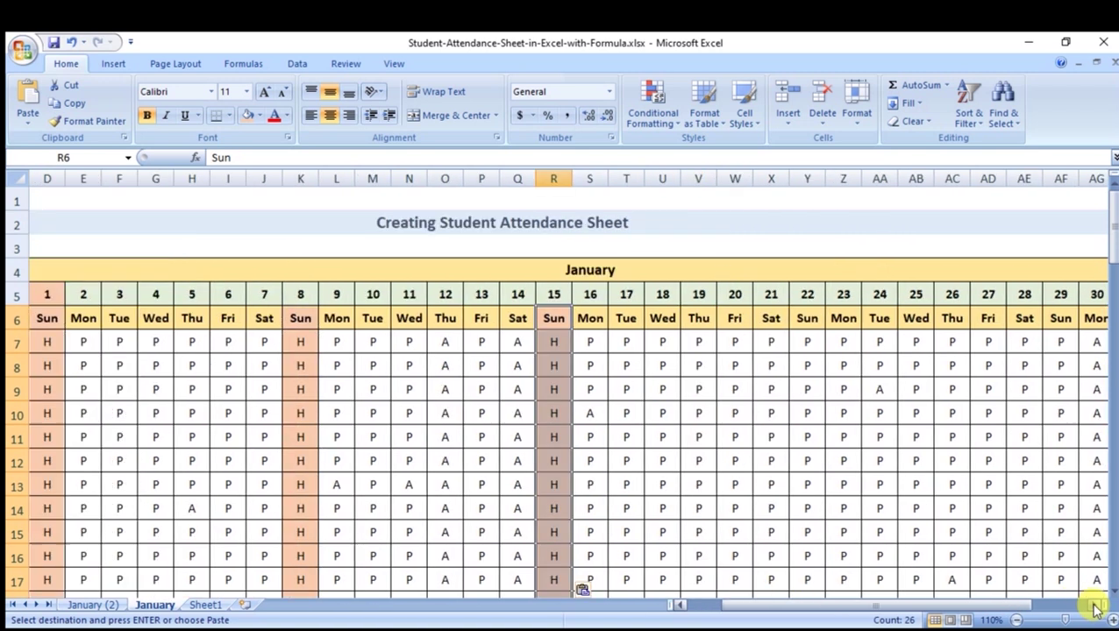
left_click(665, 321)
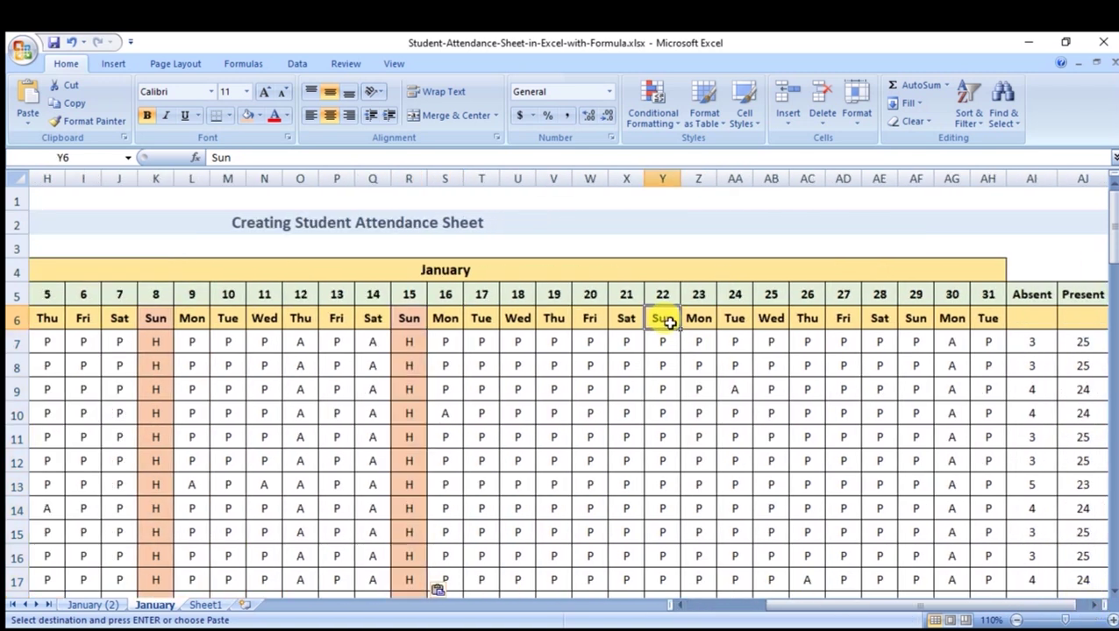
left_click(28, 101)
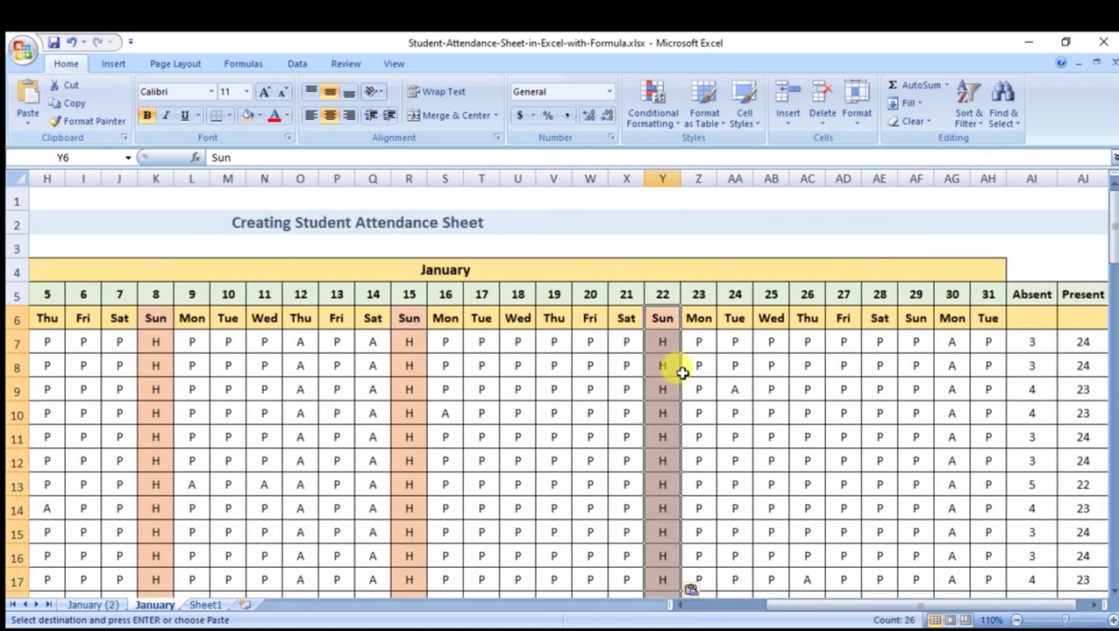
left_click(918, 321)
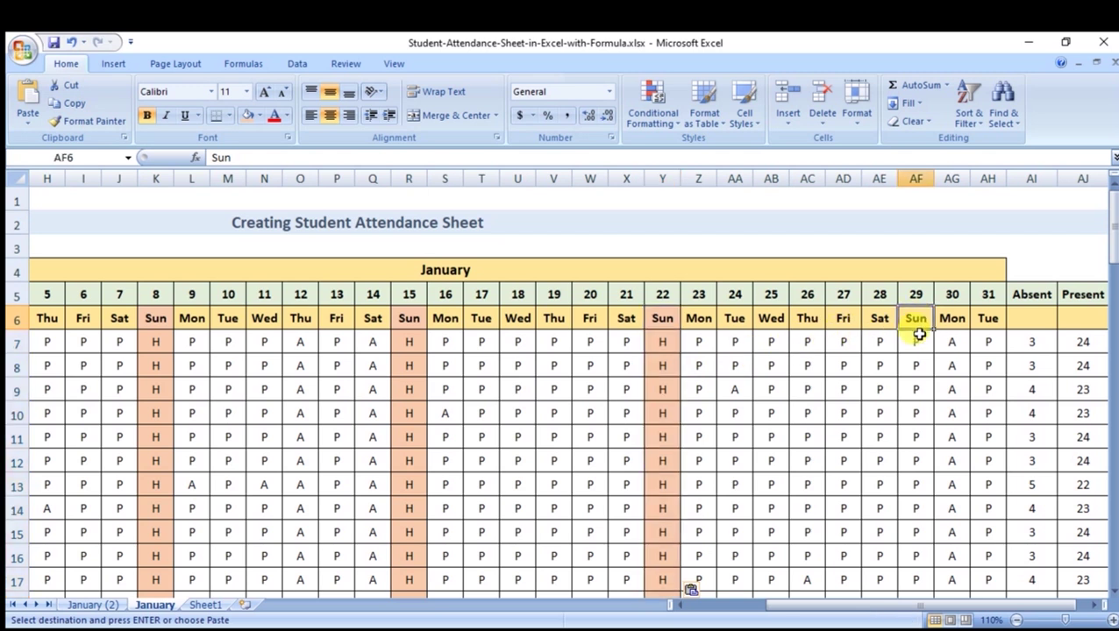
left_click(24, 104)
left_click(628, 408)
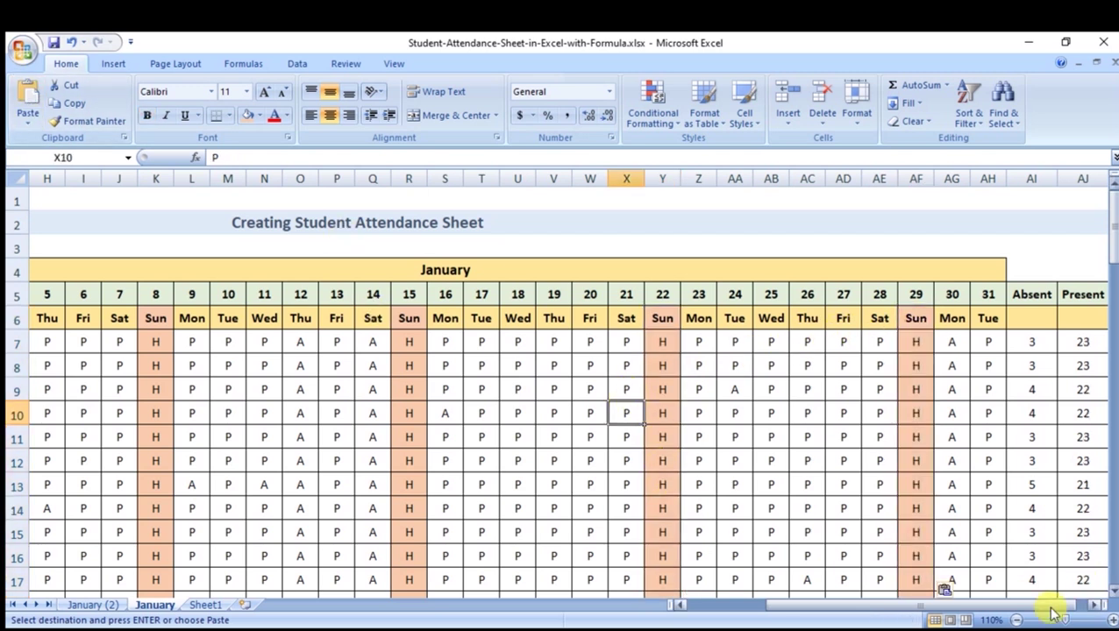
left_click(1015, 620)
left_click(1015, 620)
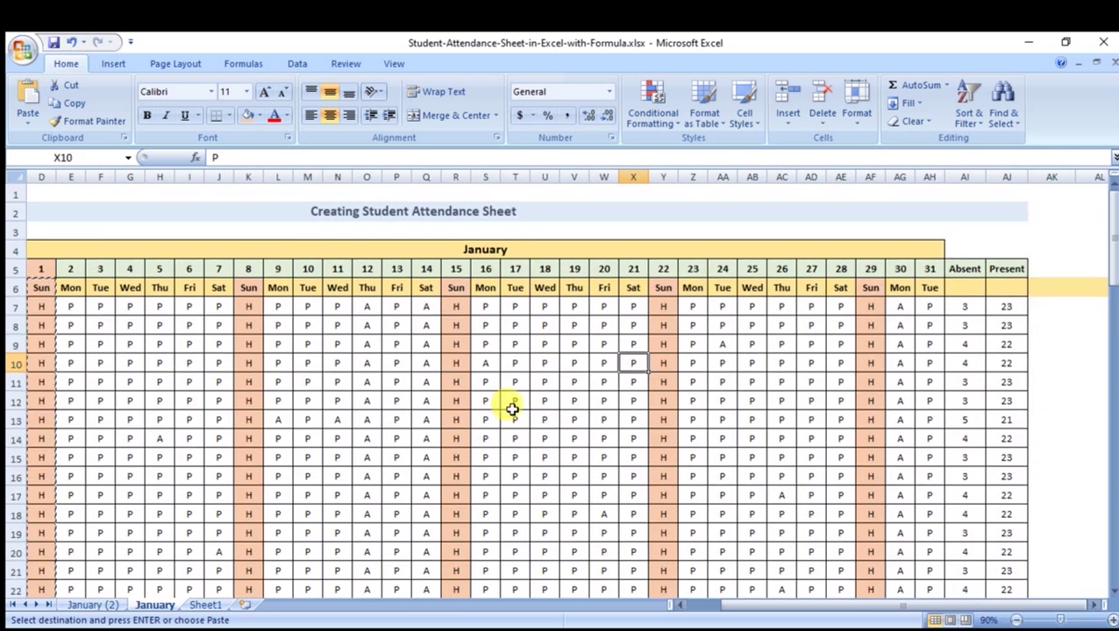
Copy the Present column AJ5:AJ31 into the empty column AK beside it.
left_click(1017, 620)
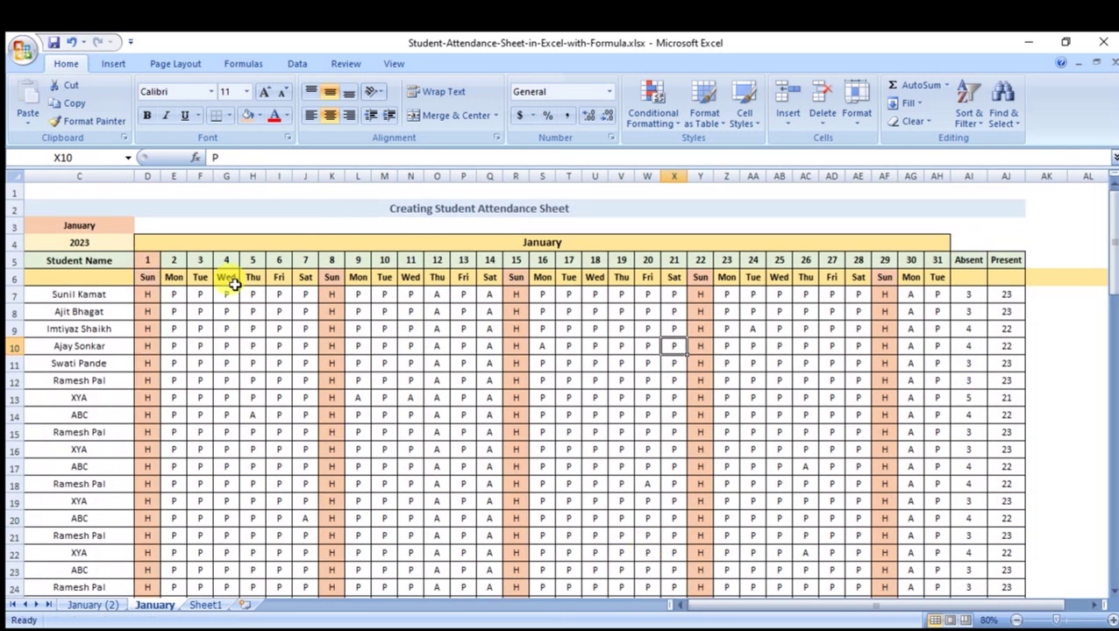
left_click(969, 260)
left_click(1008, 260)
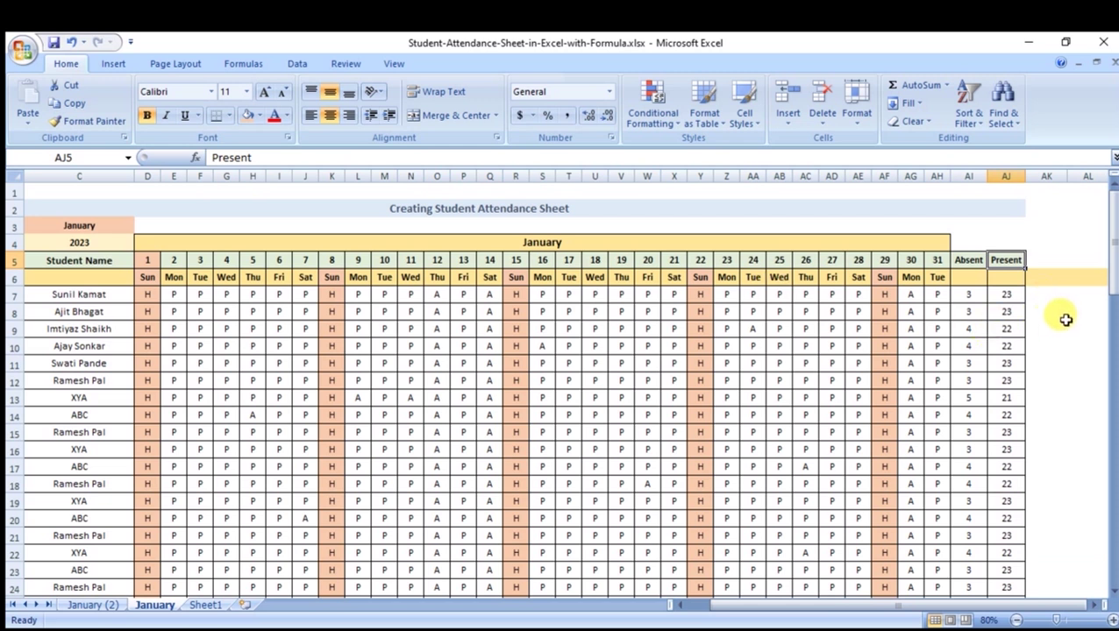
left_click_drag(1006, 261, 1011, 566)
key("ctrl+c")
scroll(1089, 531, "up", 3)
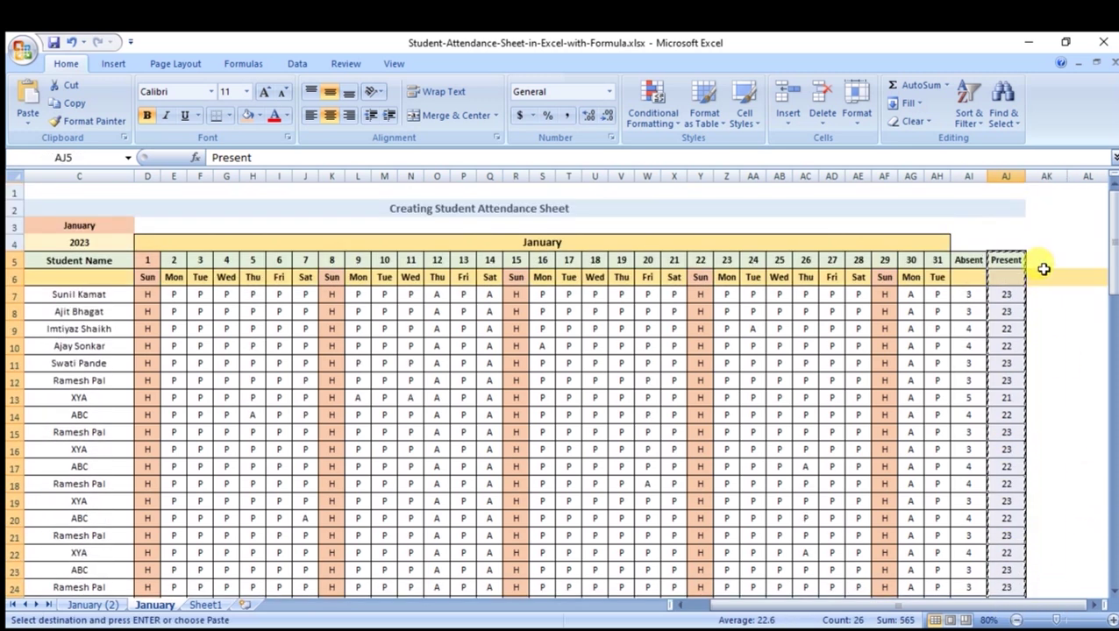
left_click(1039, 261)
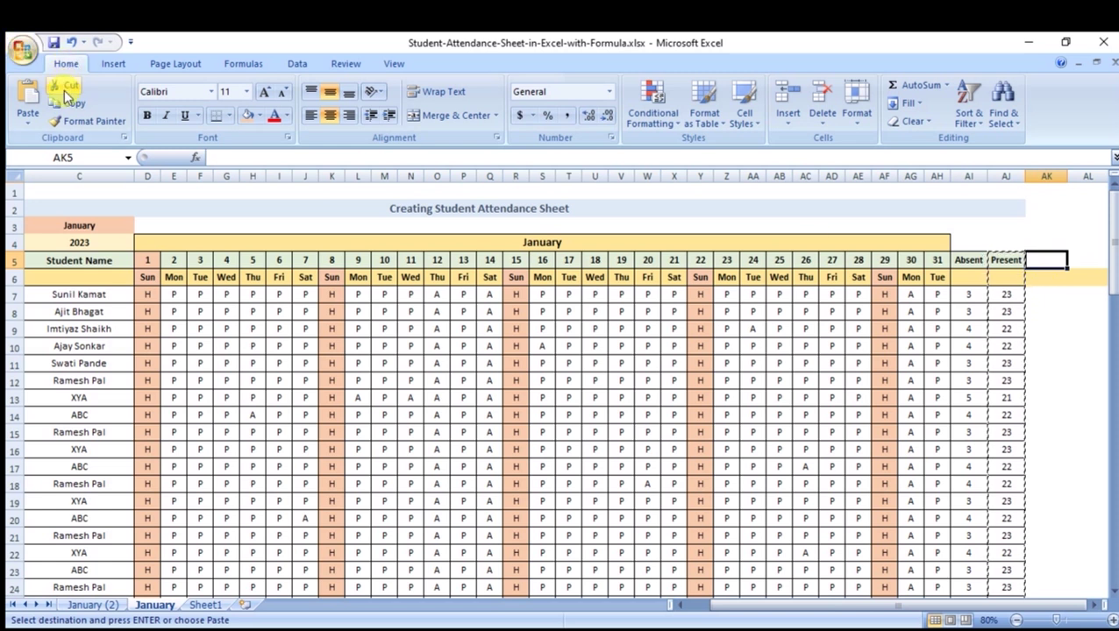
left_click(28, 102)
left_click(999, 381)
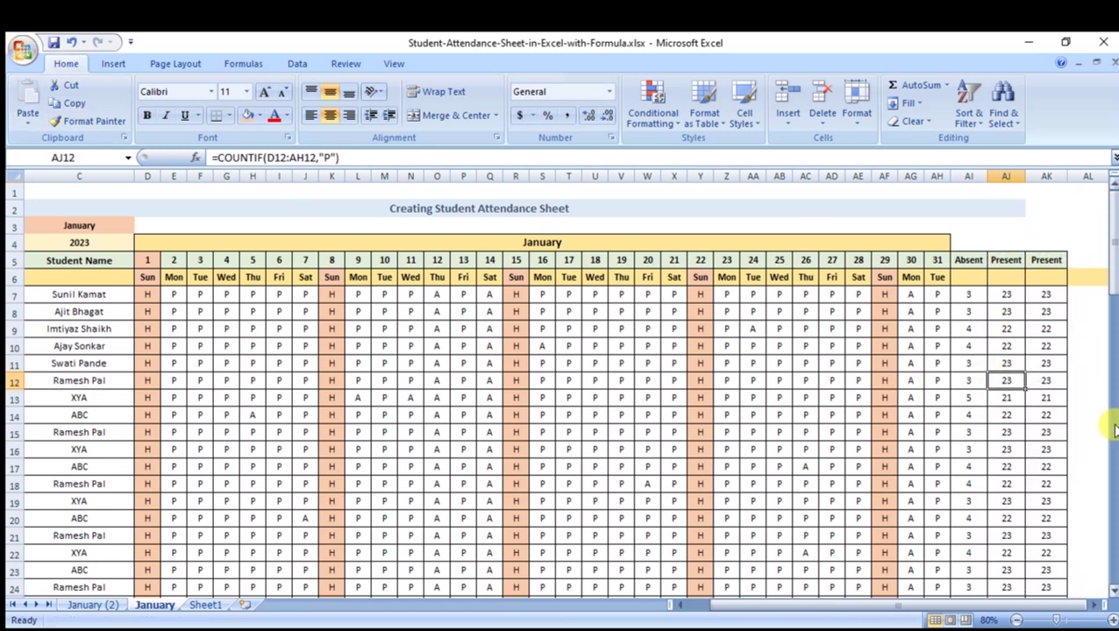
Title the new column Holiday in AK5.
left_click(1046, 267)
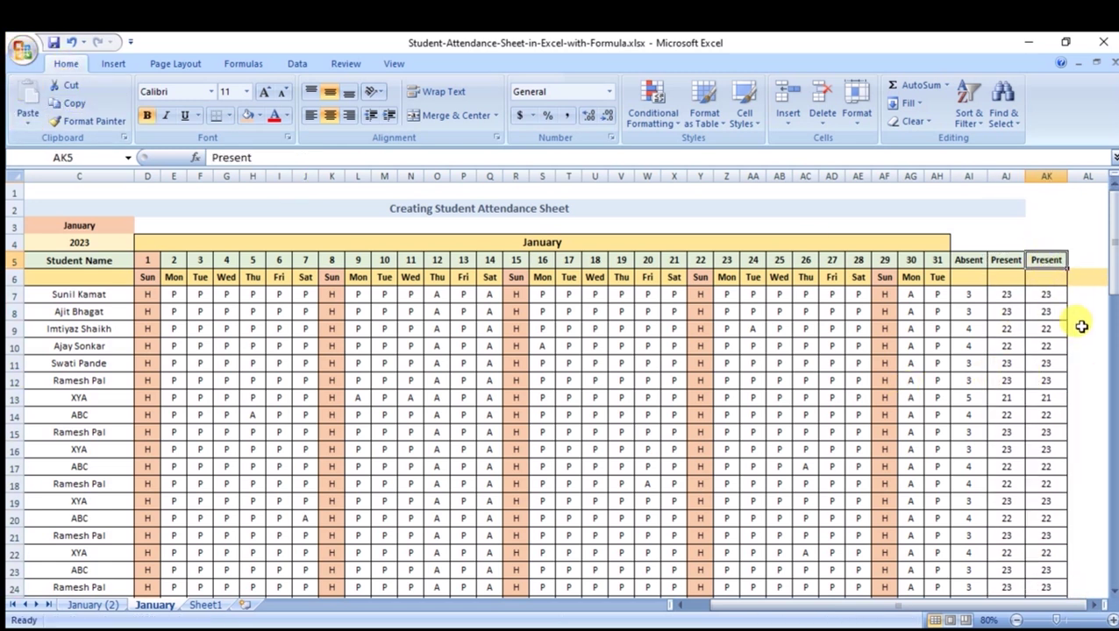
type("Holiday")
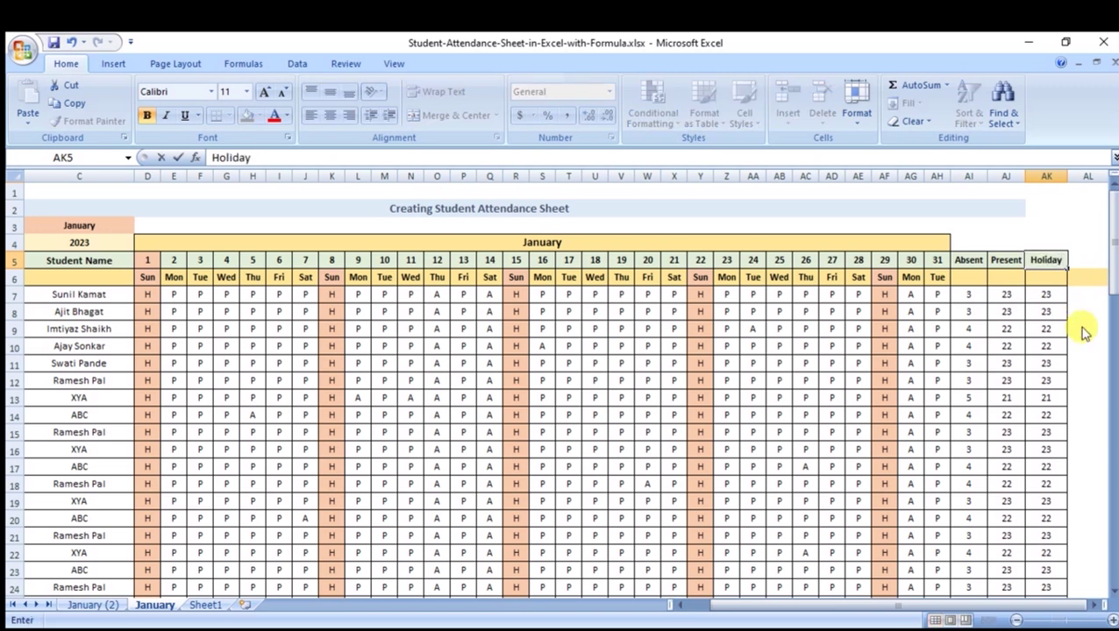
key("Return")
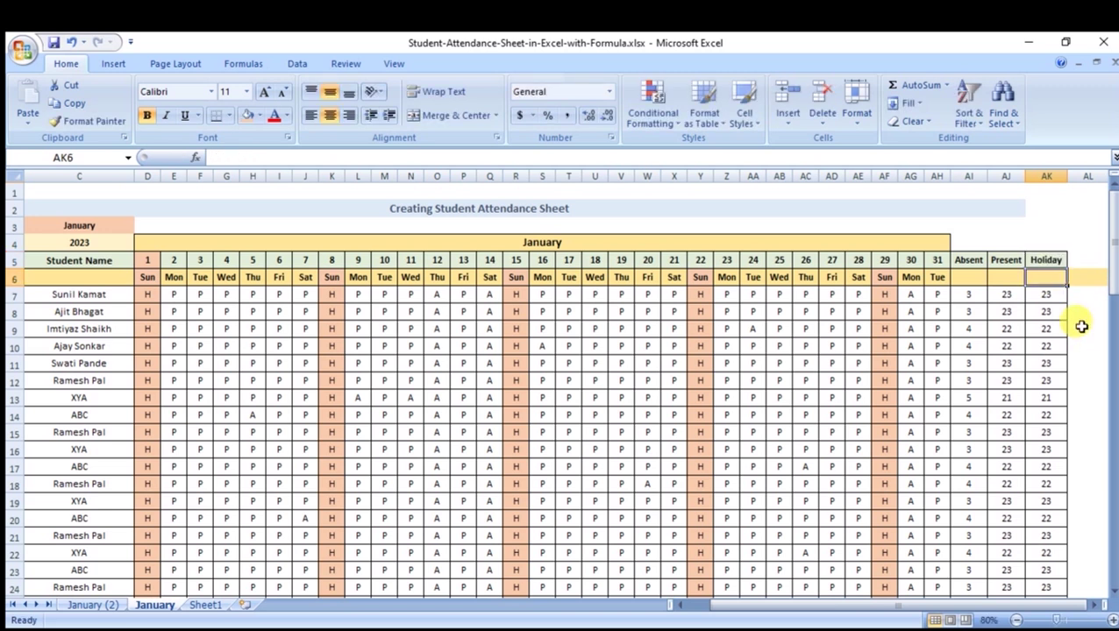
left_click(1046, 297)
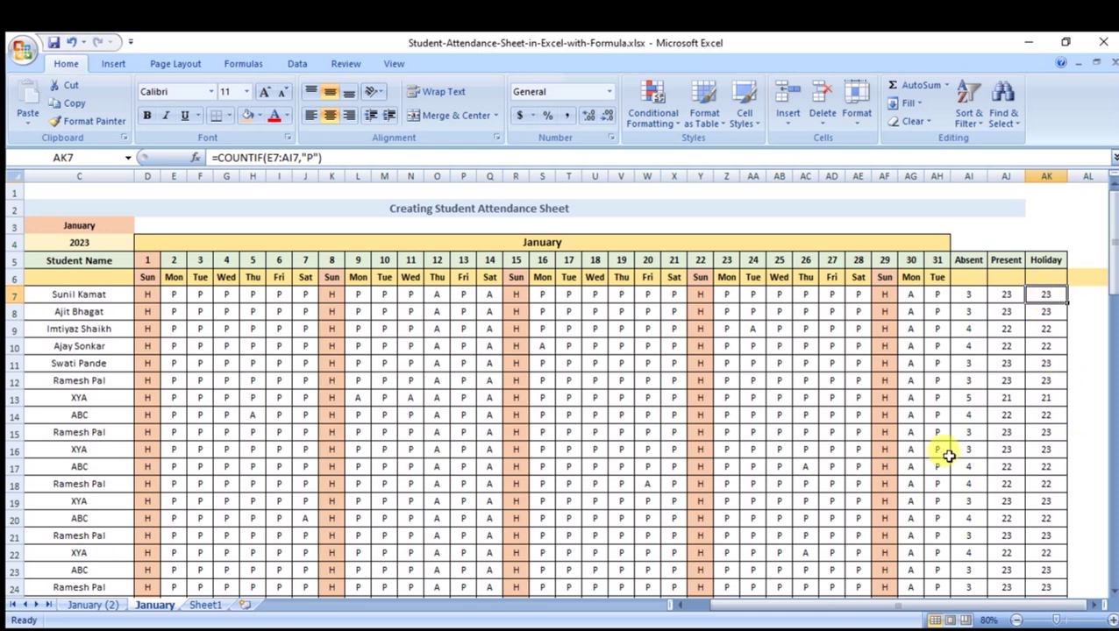
Enter =COUNTIF(D7:AH7,"H") in AK7 so the first student's Holiday total shows 5.
key("Left")
key("Right")
type("=")
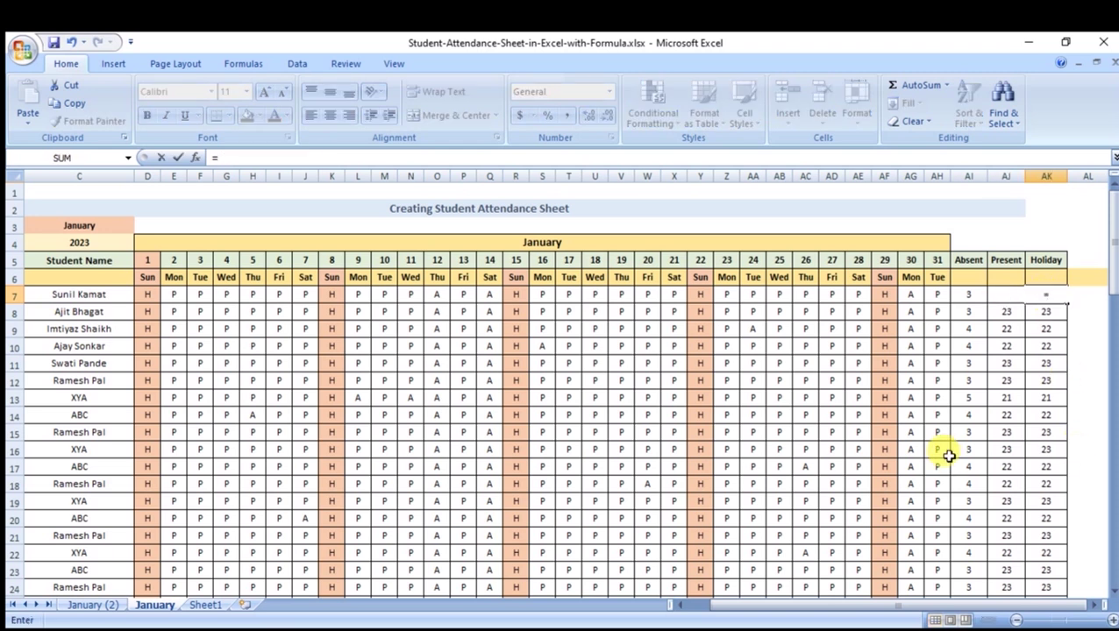
type("coun")
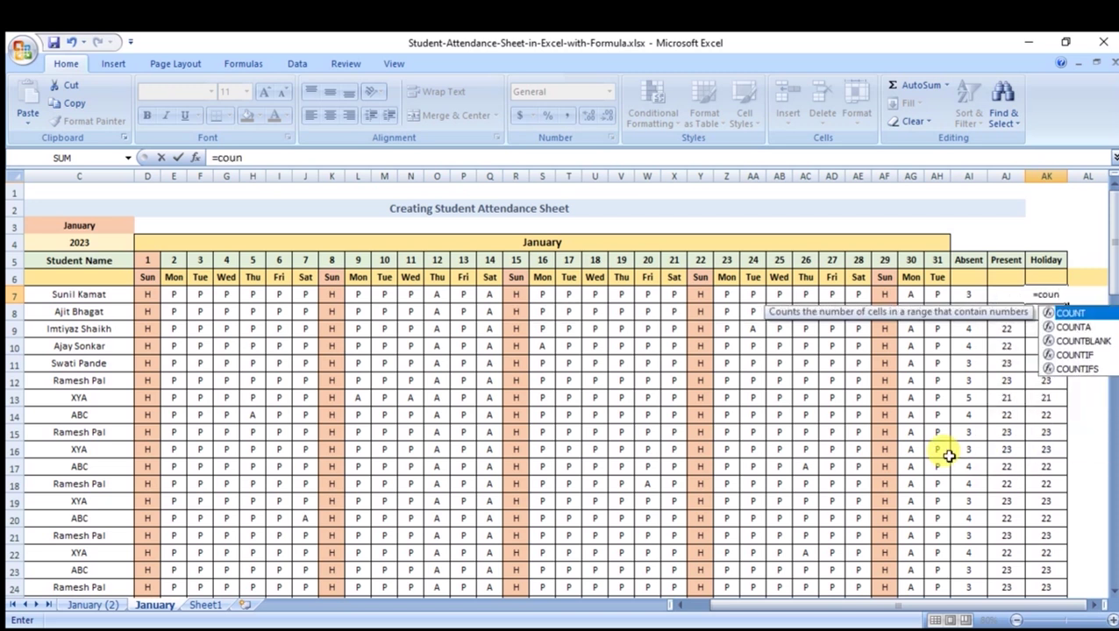
double_click(1078, 355)
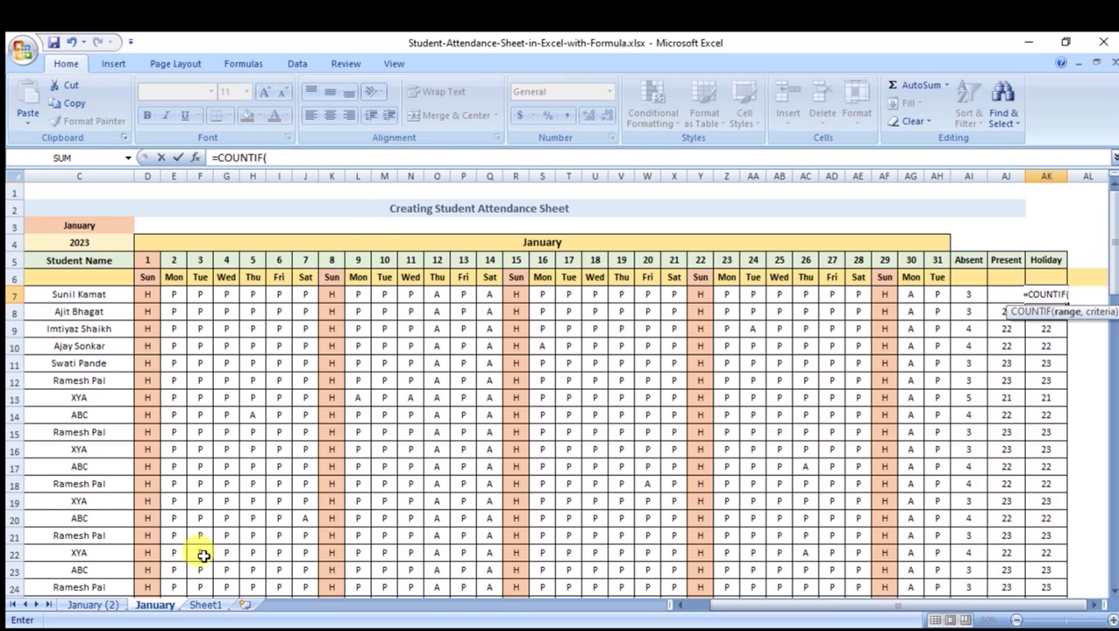
left_click_drag(149, 294, 935, 290)
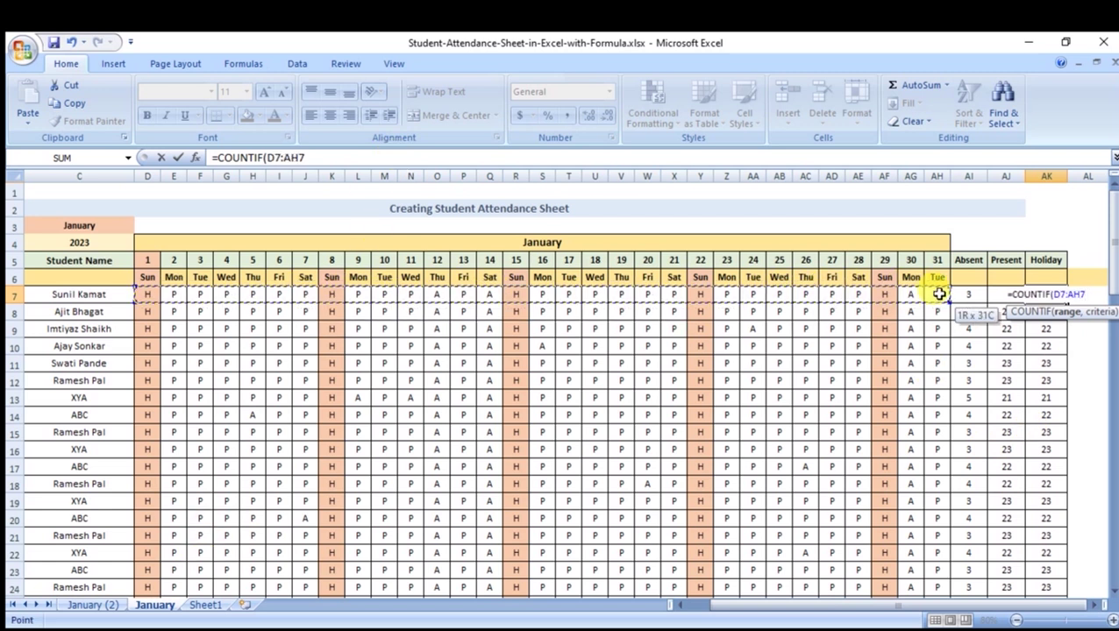
type(",\"H")
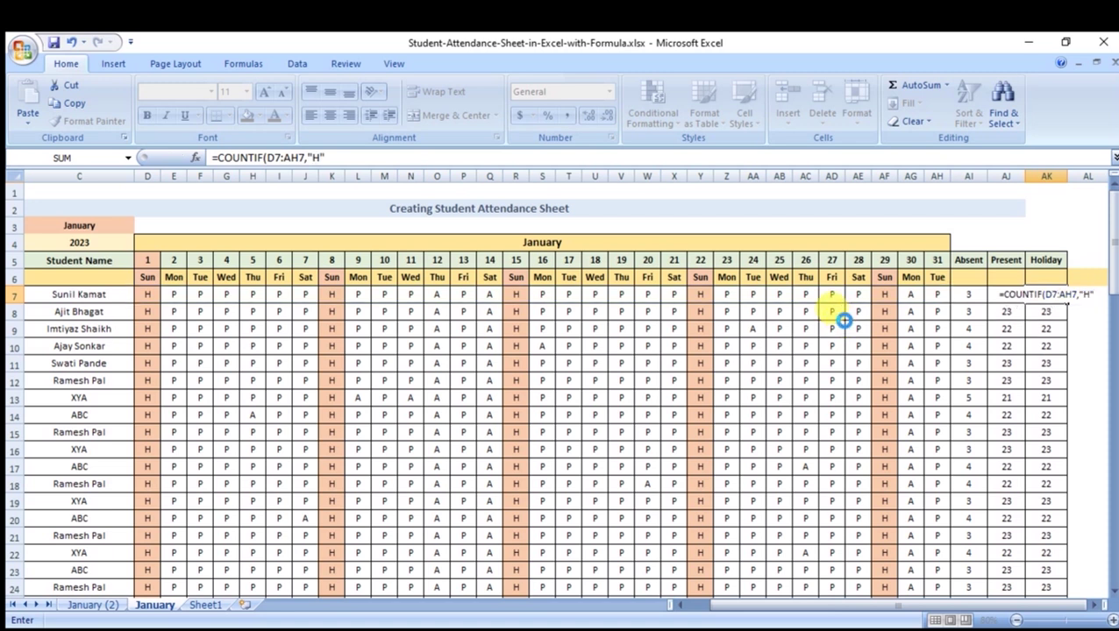
key("Return")
key("Up")
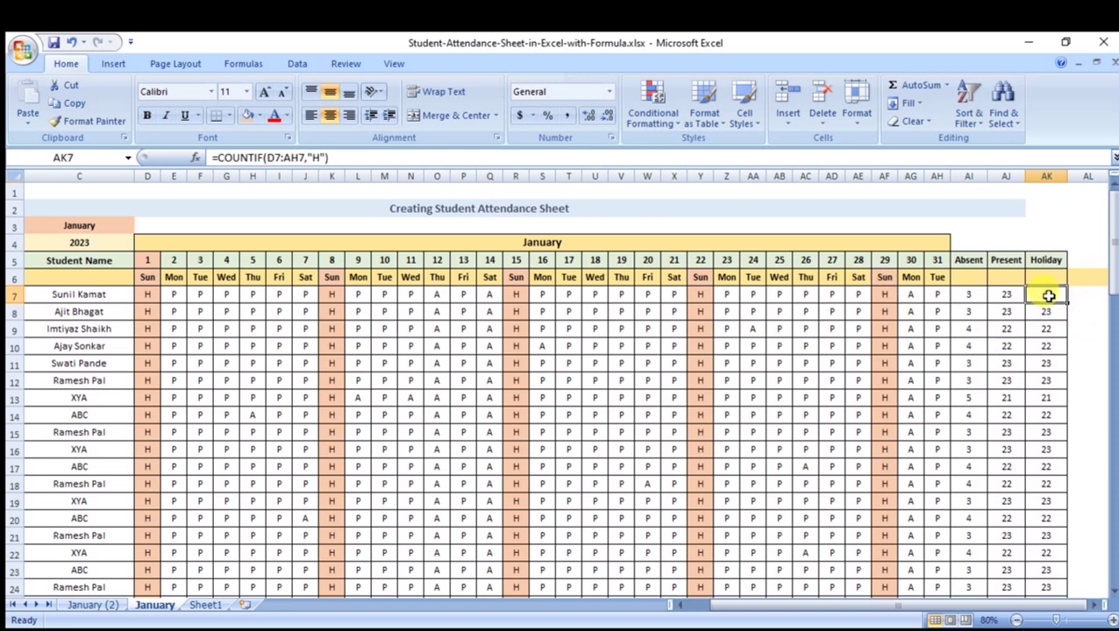
left_click(1112, 620)
Fill the Holiday COUNTIF formula from AK7 down to row 31.
left_click(1112, 620)
left_click(1111, 619)
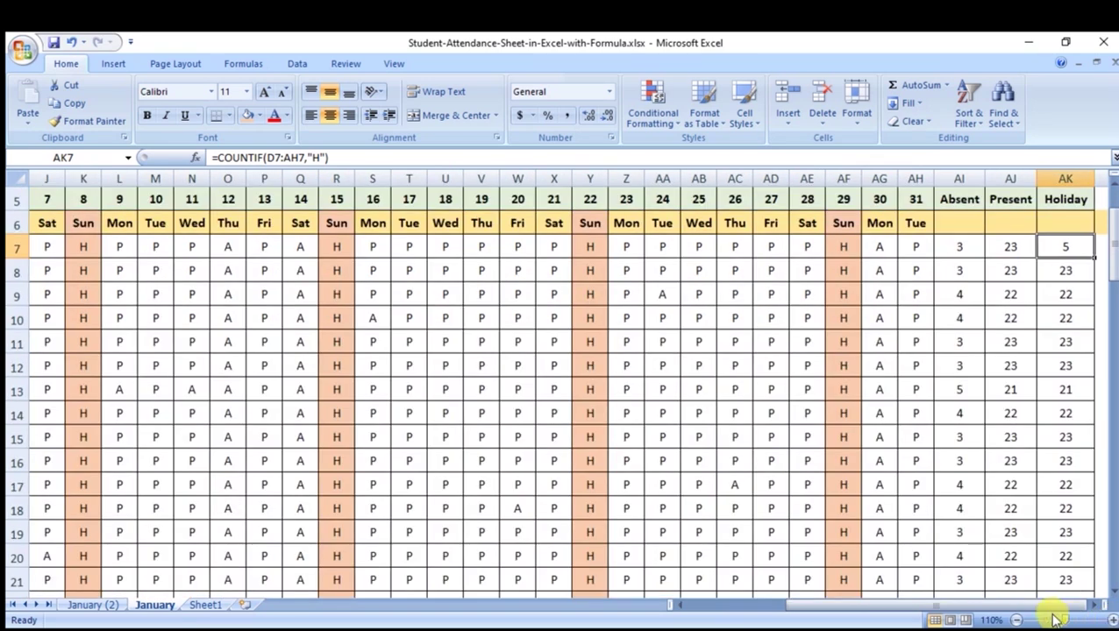
left_click(1112, 620)
left_click(1111, 620)
left_click(1112, 620)
scroll(1089, 481, "up", 1)
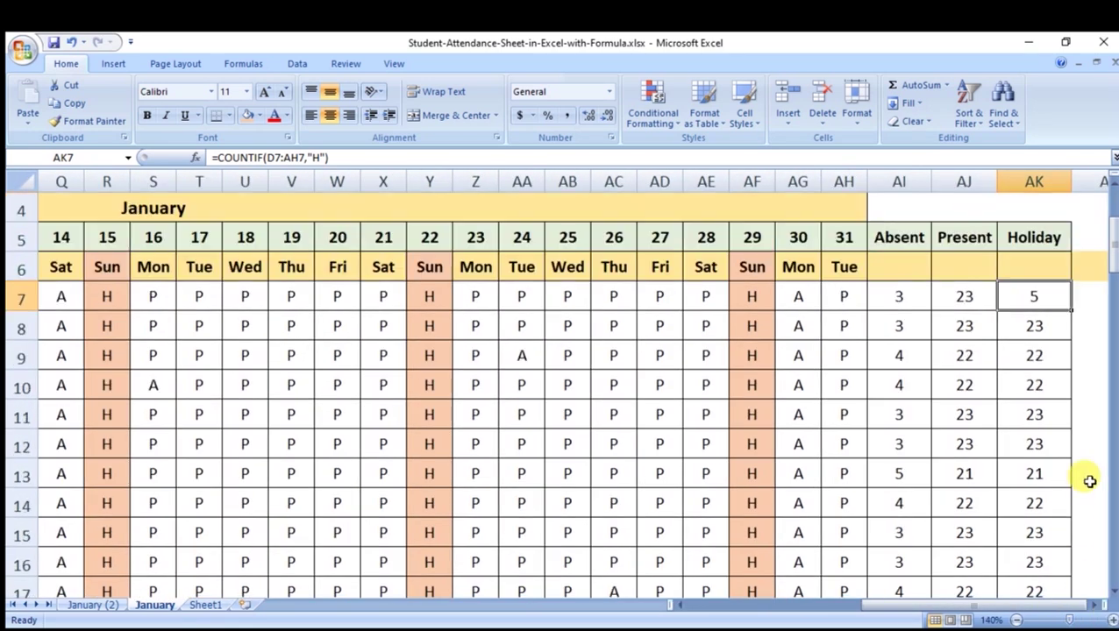
scroll(1089, 481, "up", 1)
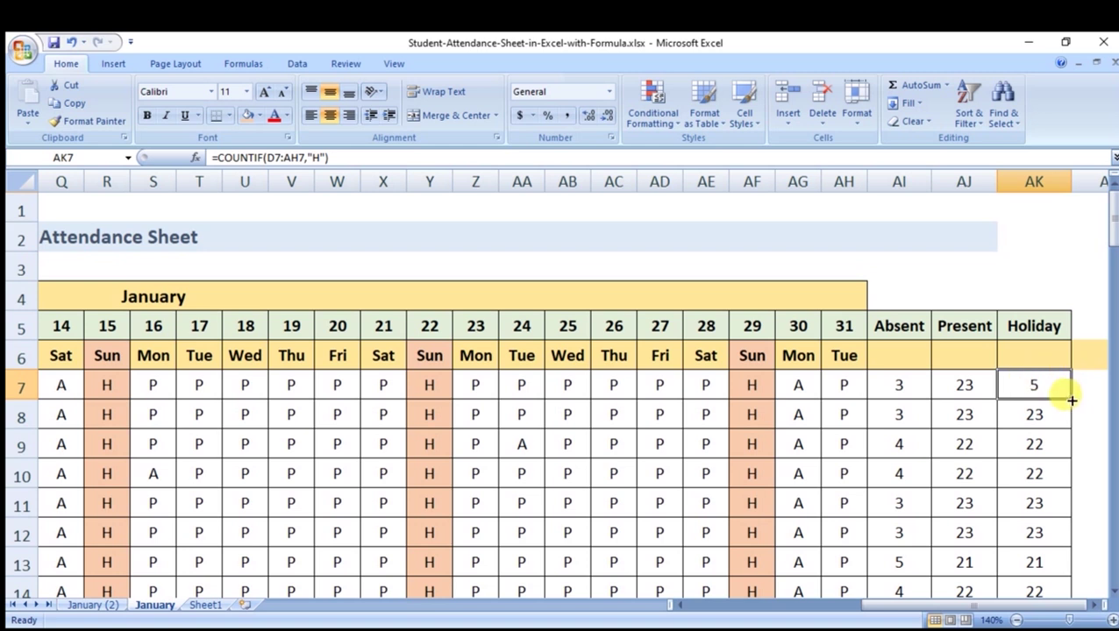
left_click_drag(1071, 400, 1072, 400)
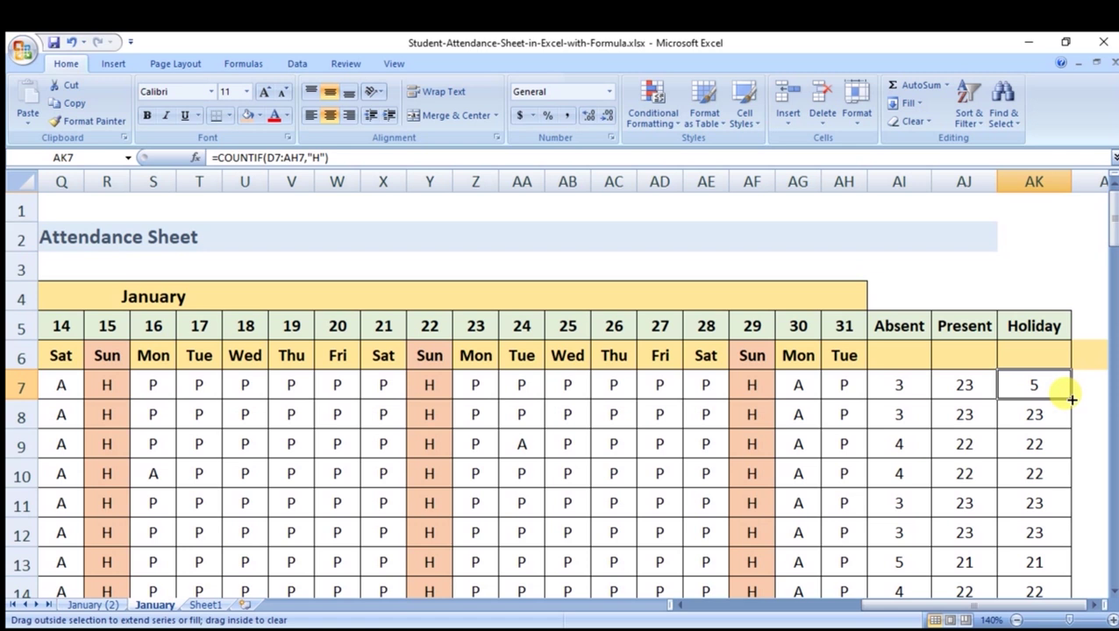
left_click_drag(1071, 400, 1082, 620)
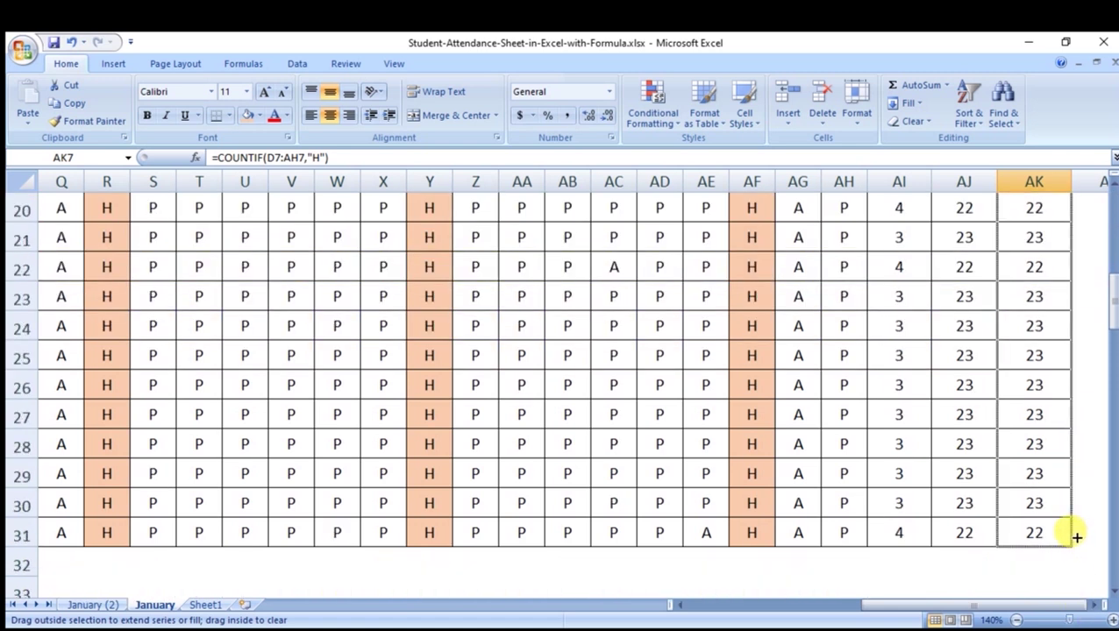
left_click_drag(1081, 609, 1075, 536)
Check the first student's Holiday, Present and Absent count formulas.
scroll(1053, 520, "up", 5)
scroll(1045, 517, "up", 2)
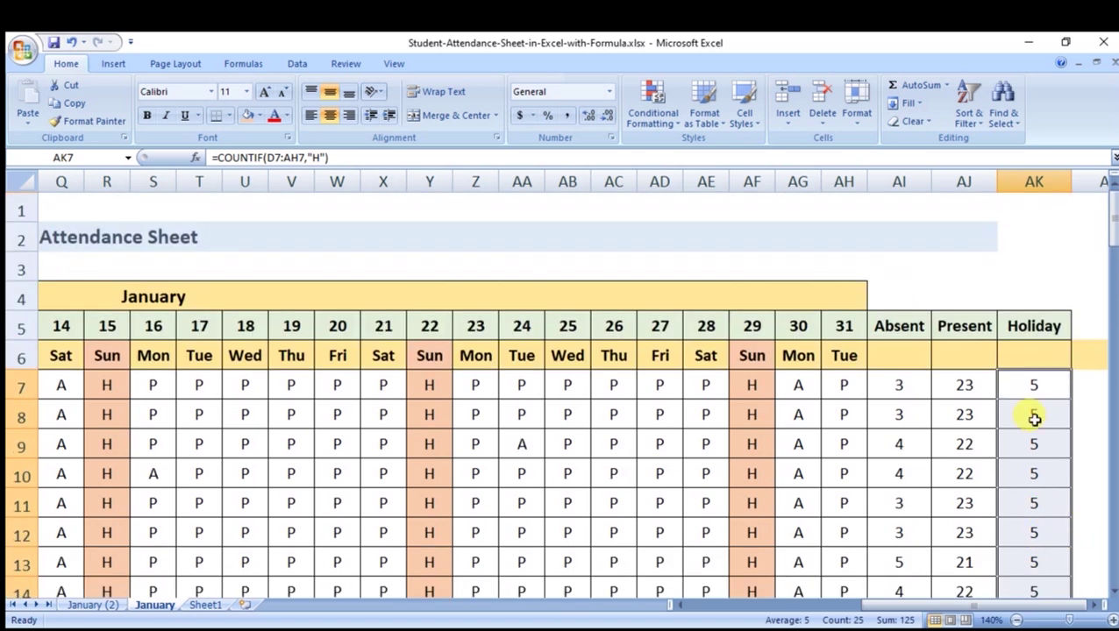
left_click(1037, 383)
left_click(969, 387)
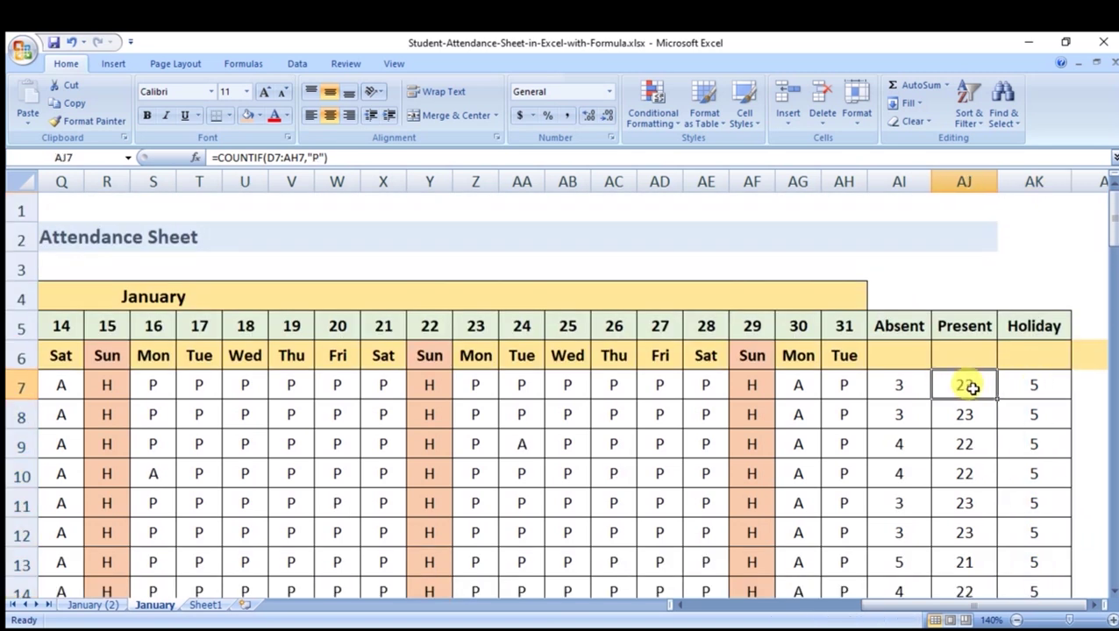
left_click(895, 385)
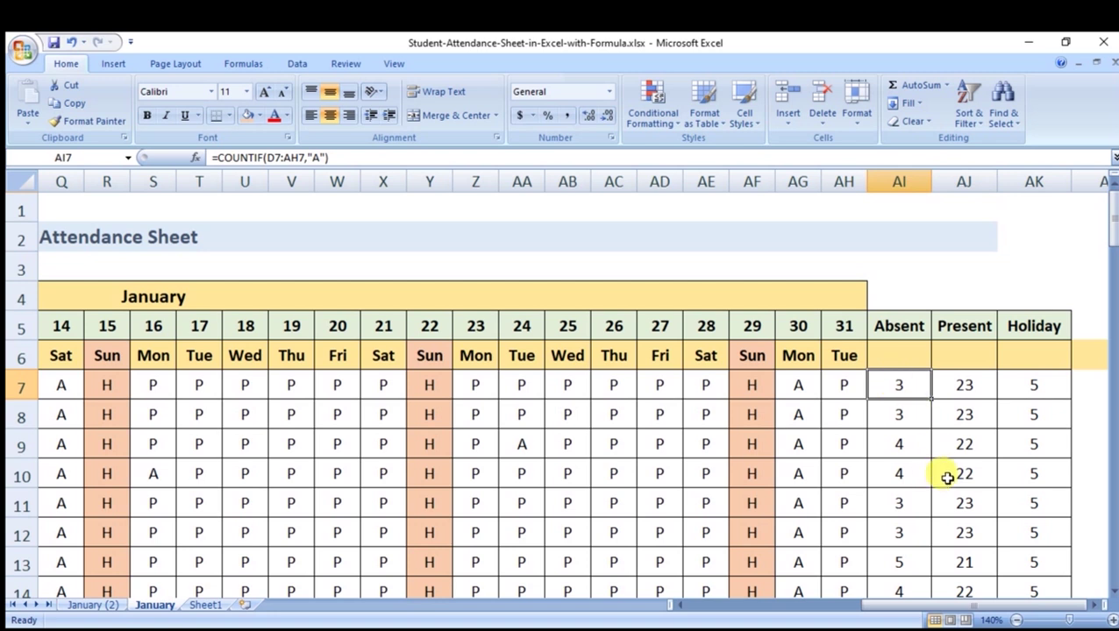
left_click_drag(892, 387, 1009, 384)
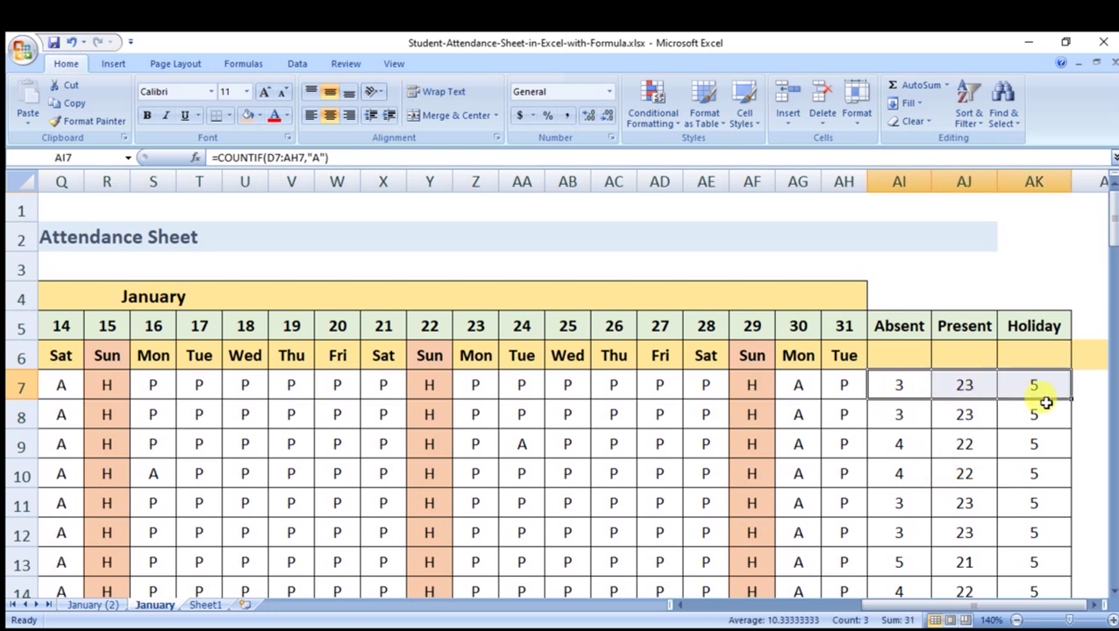
left_click(903, 419)
scroll(899, 436, "down", 5)
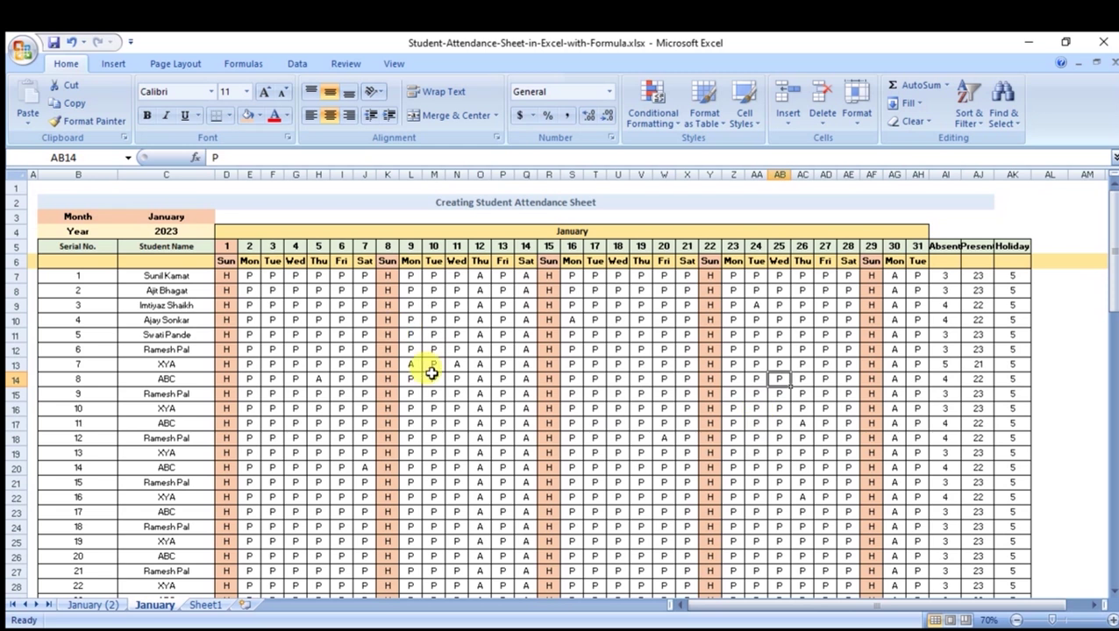
AutoFit the Absent, Present and Holiday columns AI to AK.
left_click_drag(945, 175, 1013, 174)
double_click(1029, 175)
left_click(984, 317)
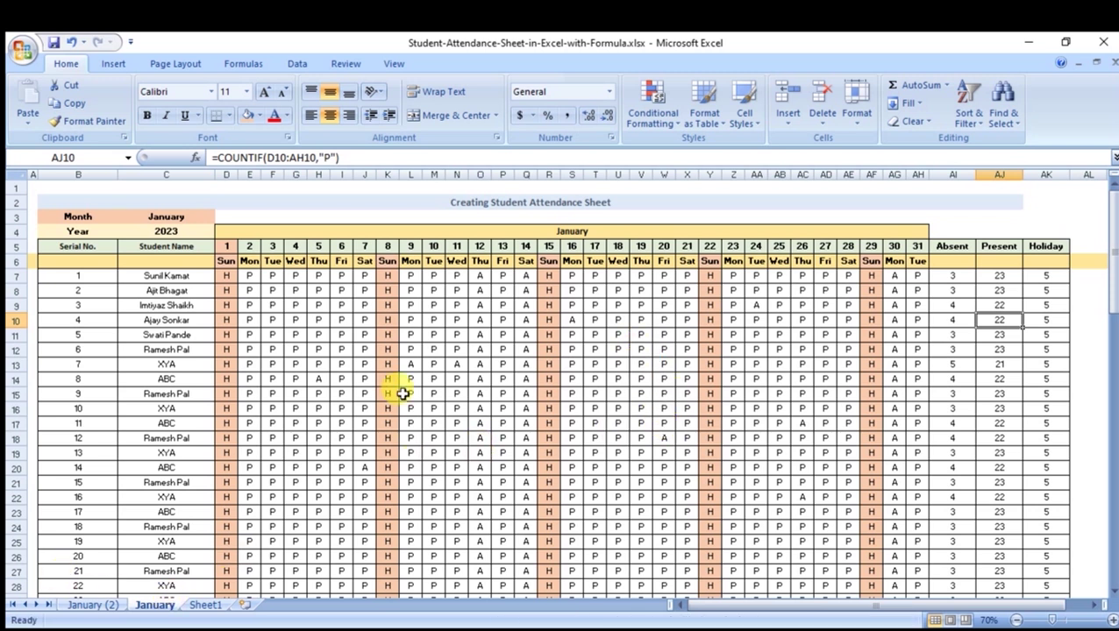
Remove "Creating" so the title reads Student Attendance Sheet, and enlarge its font size.
double_click(565, 202)
key("Delete")
key("Delete")
key("Delete")
key("Delete")
key("Delete")
key("Delete")
key("Delete")
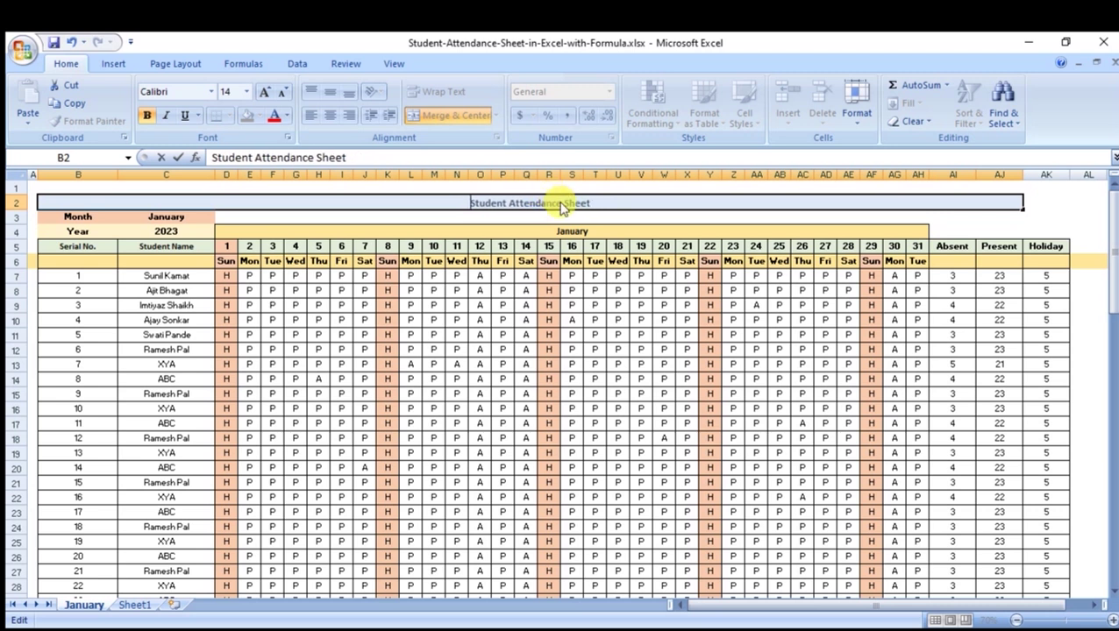
key("Return")
left_click(485, 200)
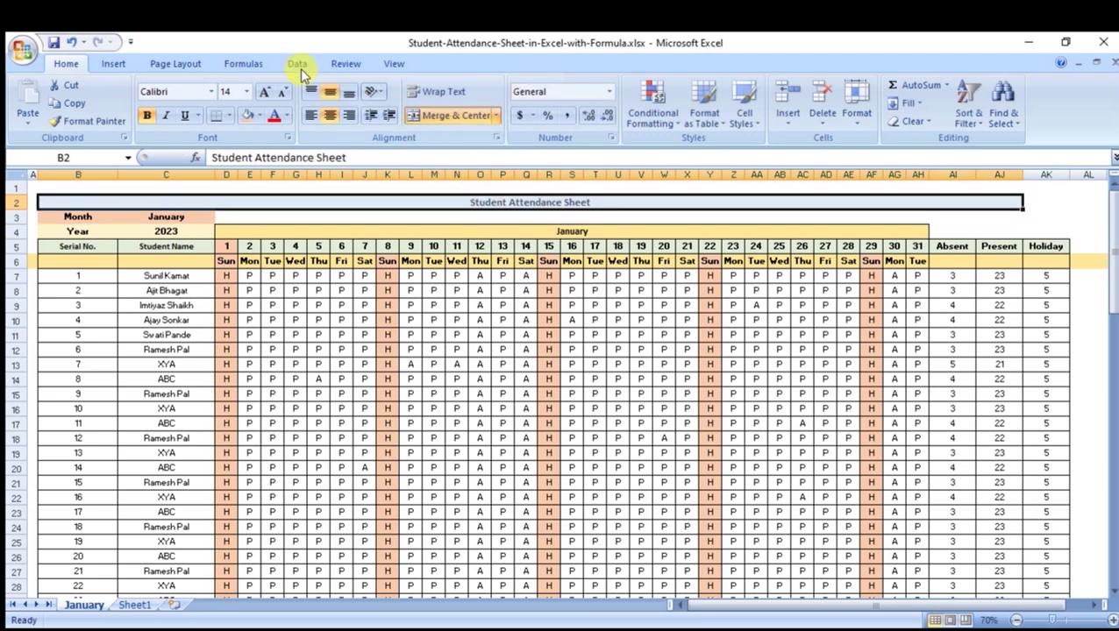
left_click(248, 91)
type("eb")
key("Tab")
Select the January table across to column AK.
scroll(555, 478, "up", 3)
scroll(555, 478, "up", 4)
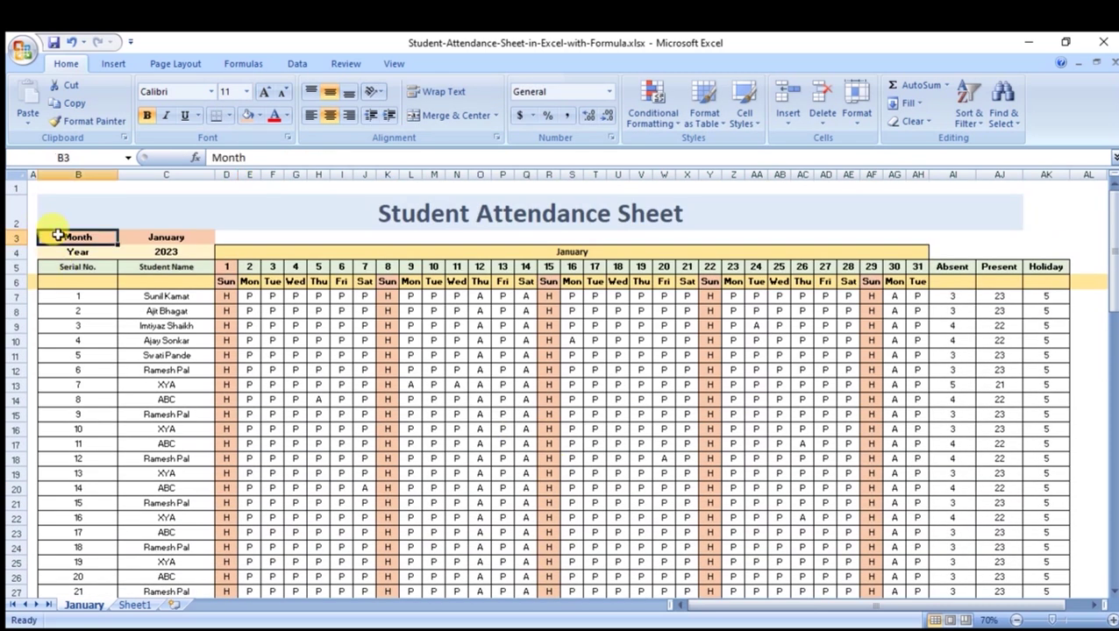
left_click_drag(57, 235, 1083, 274)
Copy the January table B3:AK31 and paste it at B34 for February.
left_click(63, 238)
mouse_move(70, 237)
left_mouse_down()
mouse_move(87, 616)
mouse_move(82, 577)
mouse_move(1008, 559)
mouse_move(1040, 573)
mouse_move(1015, 568)
left_mouse_up()
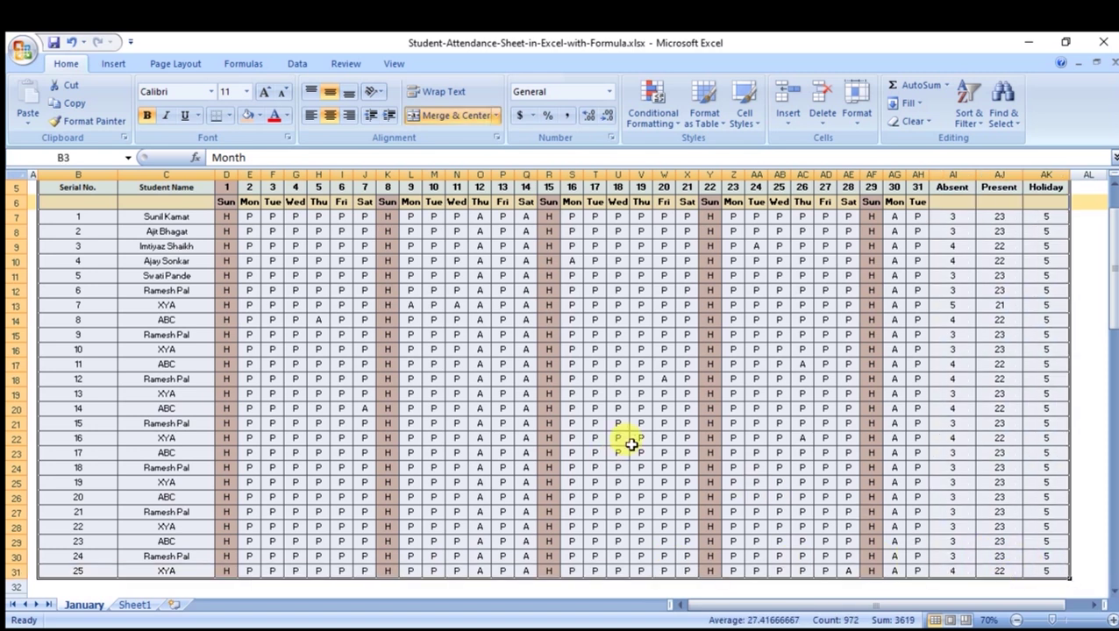
left_click(74, 102)
scroll(254, 218, "up", 2)
scroll(412, 344, "down", 6)
scroll(277, 409, "down", 1)
scroll(277, 409, "up", 1)
left_click(56, 405)
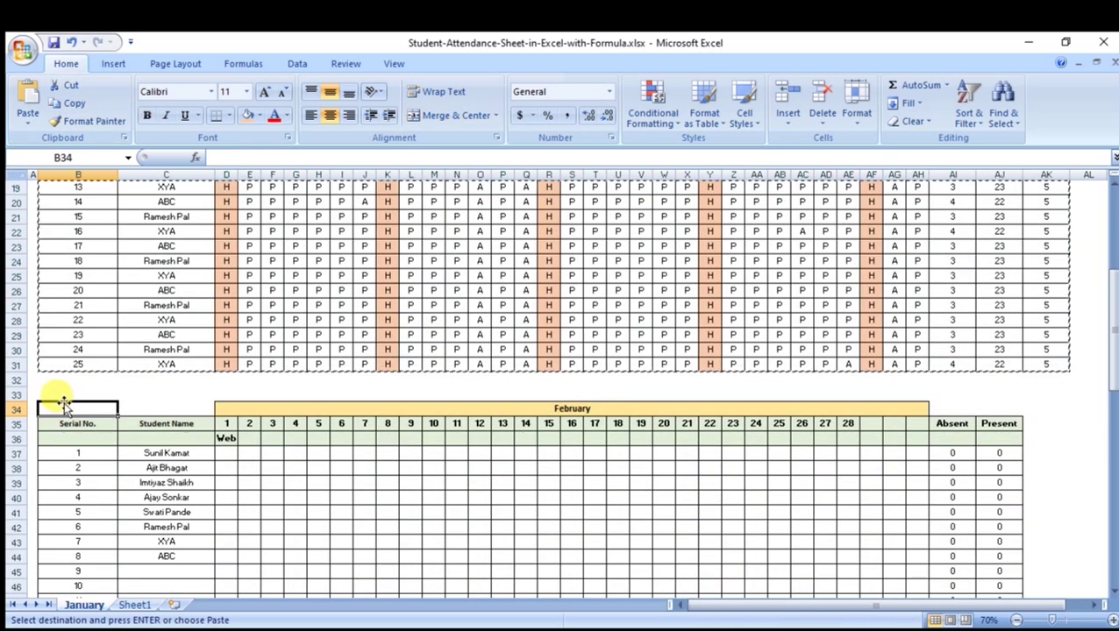
left_click(25, 95)
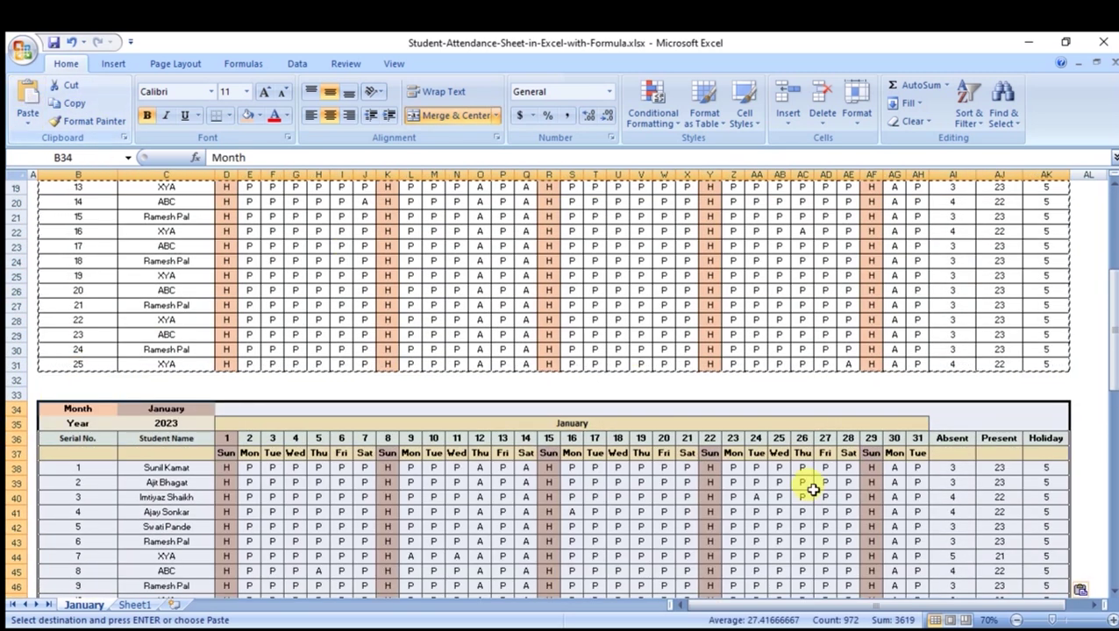
Paste a second copy of the January table at B64 for March.
scroll(491, 483, "down", 10)
scroll(475, 483, "down", 3)
left_click(50, 275)
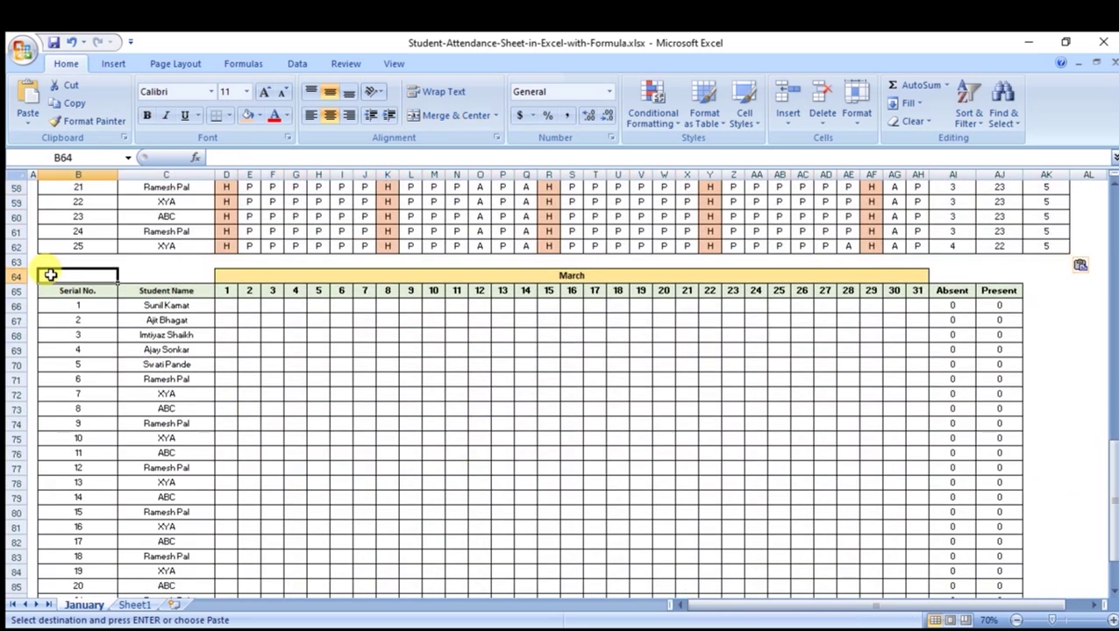
left_click(29, 102)
Change the second table's month header to February.
left_click(614, 467)
scroll(619, 477, "up", 4)
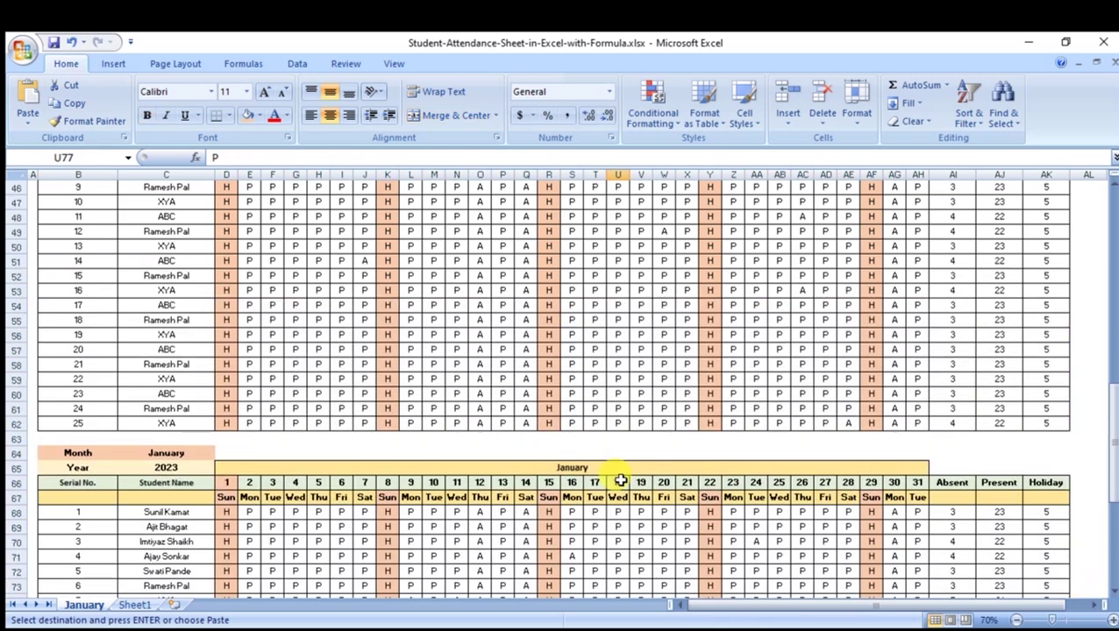
scroll(620, 481, "up", 1)
scroll(570, 474, "up", 14)
scroll(526, 307, "down", 3)
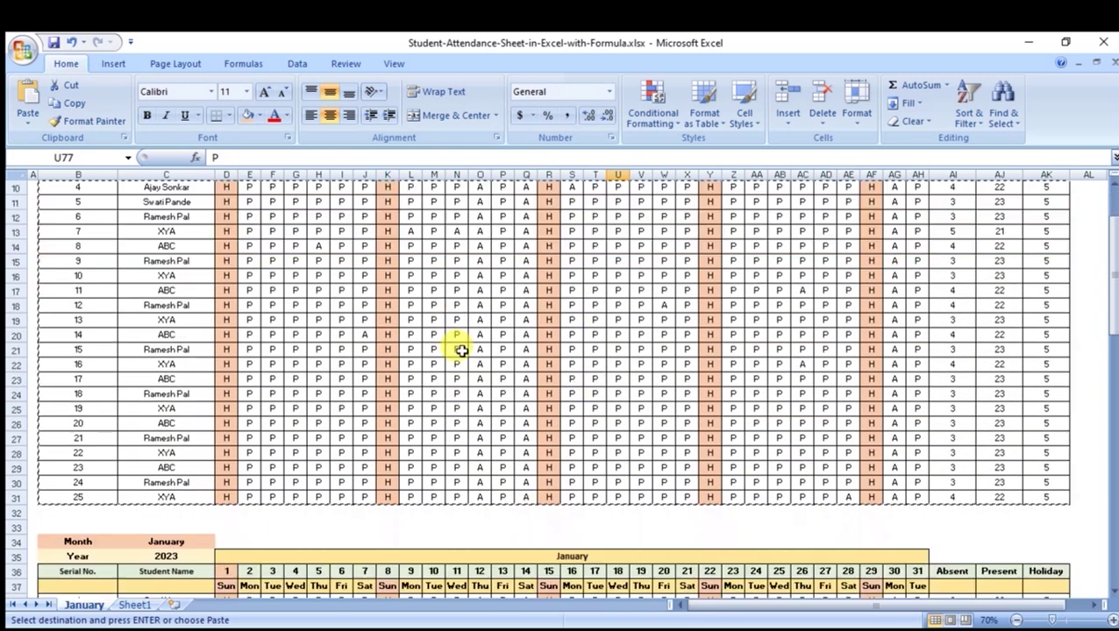
scroll(461, 350, "down", 6)
scroll(197, 290, "down", 12)
left_click(180, 202)
scroll(624, 419, "up", 15)
left_click(624, 421)
key("Down")
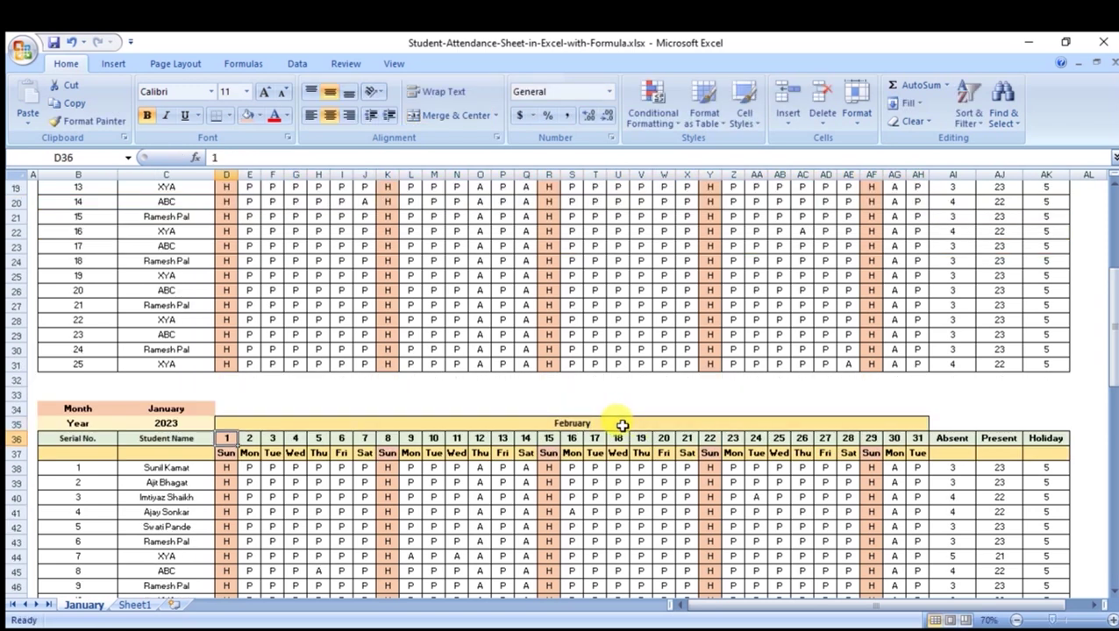
Enter February as the second table's month in C34.
scroll(586, 439, "down", 2)
scroll(587, 439, "down", 7)
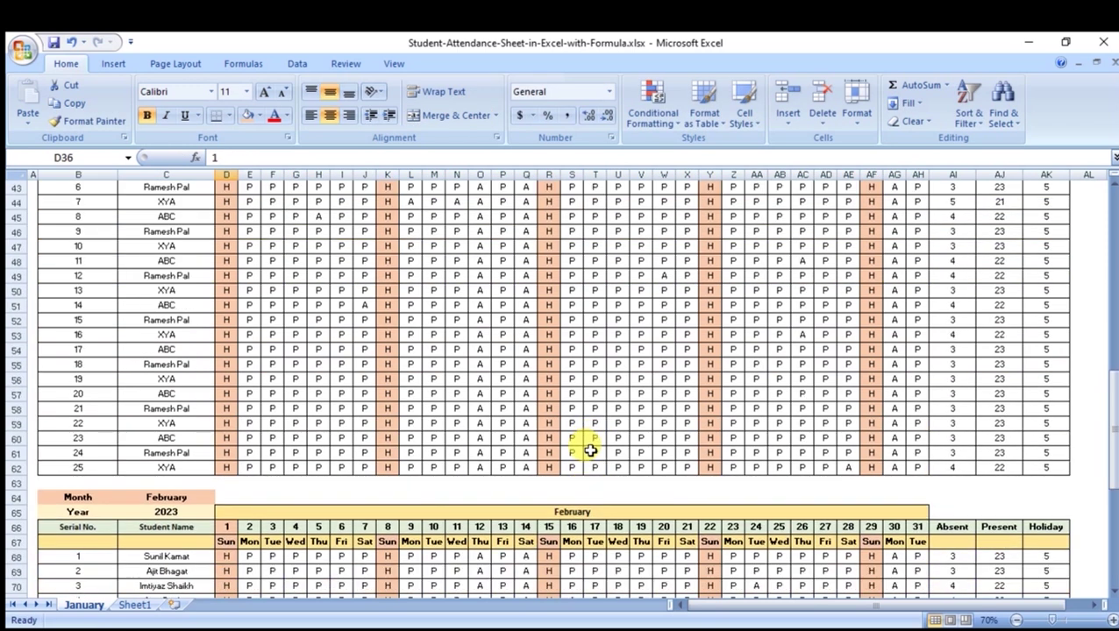
scroll(605, 443, "down", 1)
scroll(614, 446, "up", 1)
scroll(475, 429, "up", 9)
left_click(198, 409)
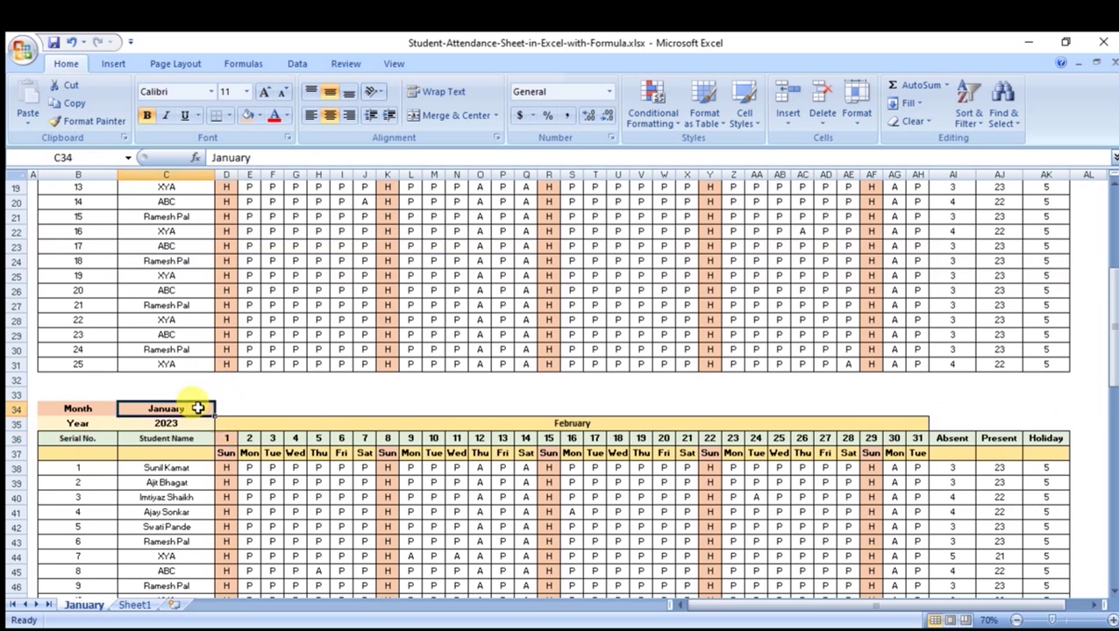
type("Febr")
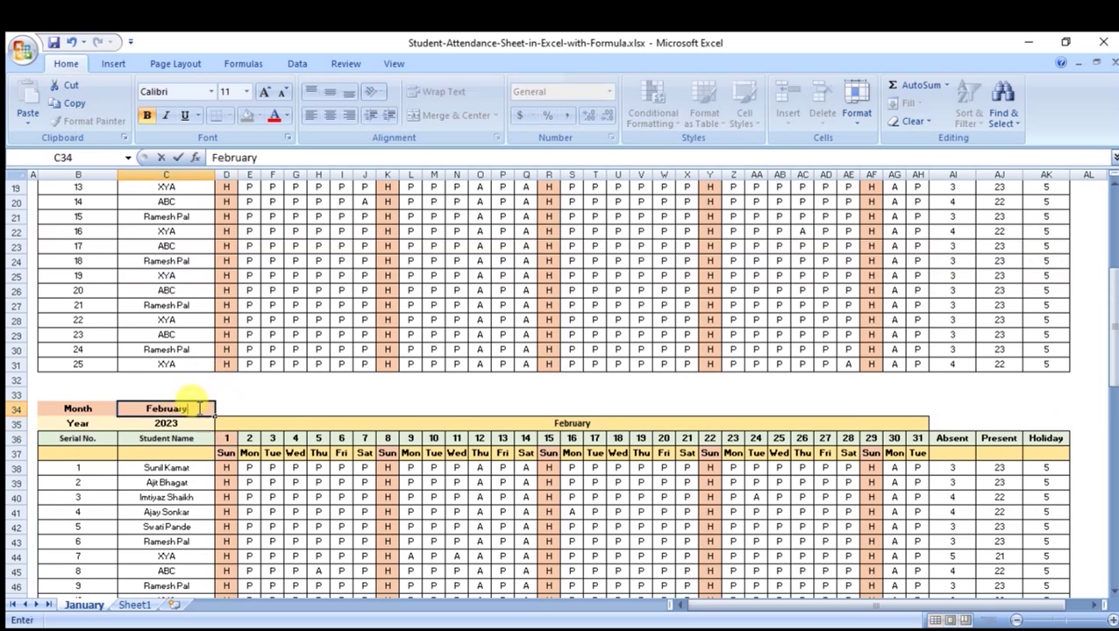
key("Return")
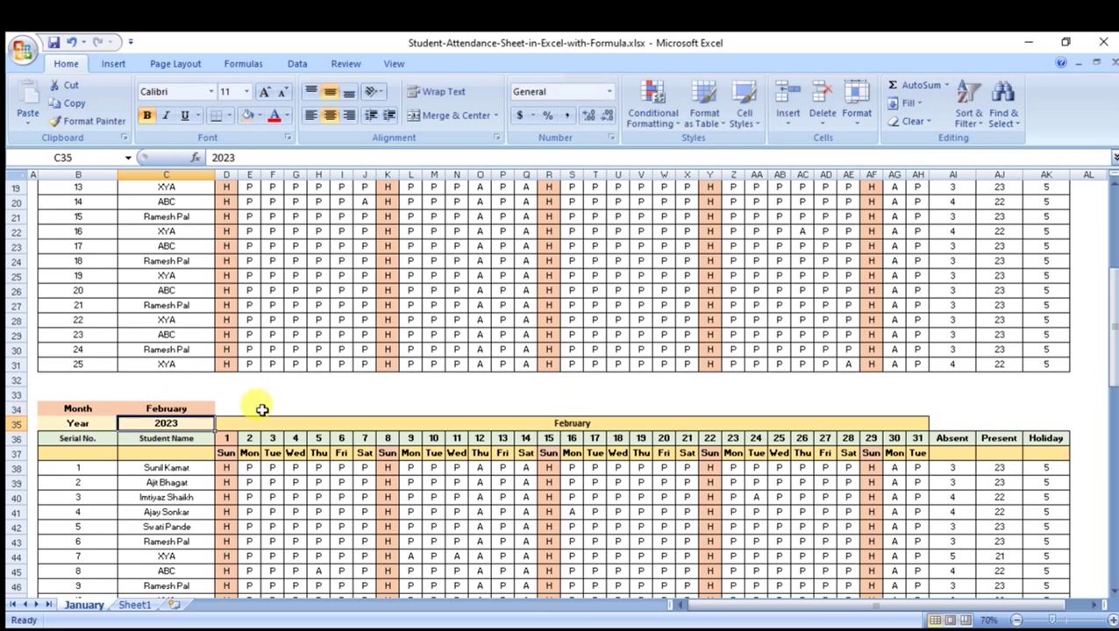
Set the third table's month in C64 and its header in D65 to March.
scroll(261, 409, "down", 5)
scroll(289, 395, "down", 3)
left_click(188, 497)
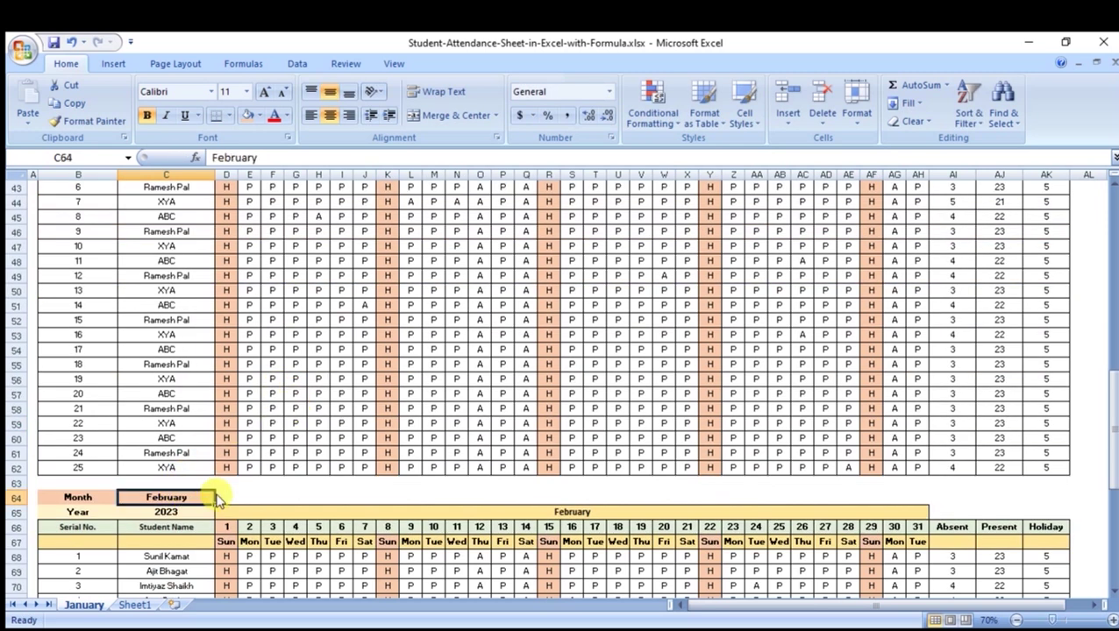
type("March")
key("Return")
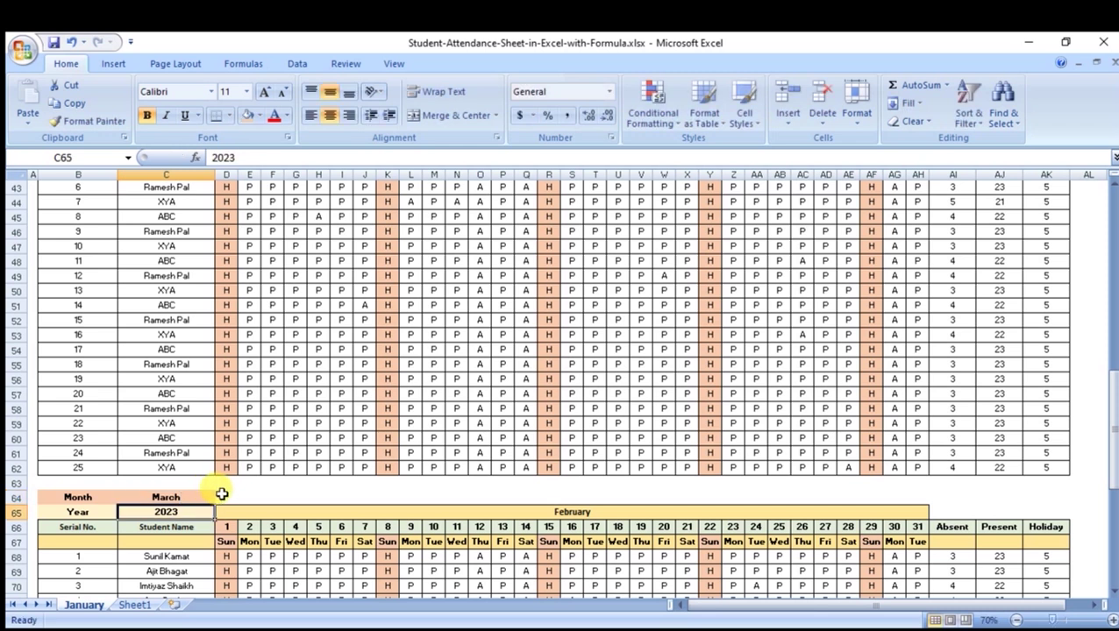
left_click(584, 511)
type("March")
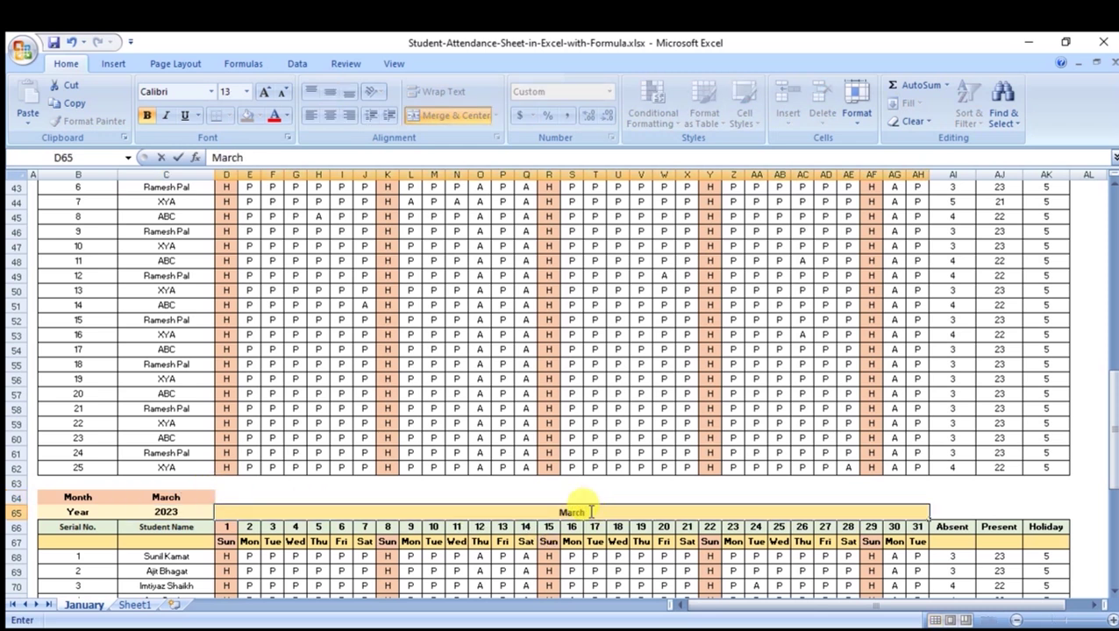
key("Return")
scroll(991, 438, "up", 5)
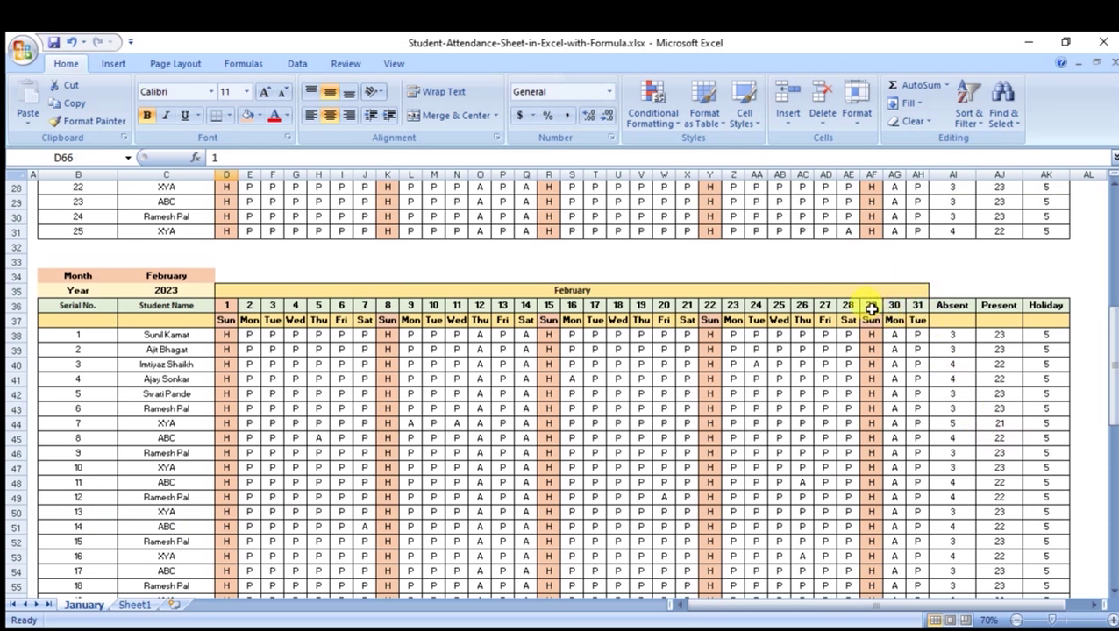
Check the system calendar, paging back to February 2023 to confirm its days.
left_click(1065, 626)
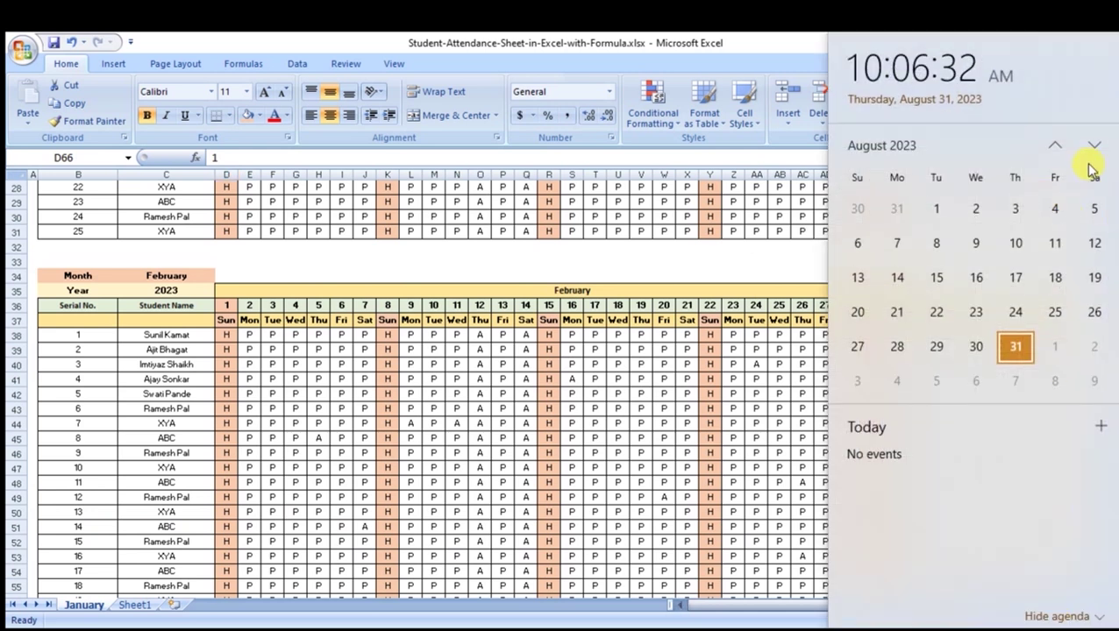
left_click(1058, 145)
left_click(1058, 144)
left_click(1059, 145)
left_click(1058, 145)
left_click(1058, 144)
left_click(1058, 145)
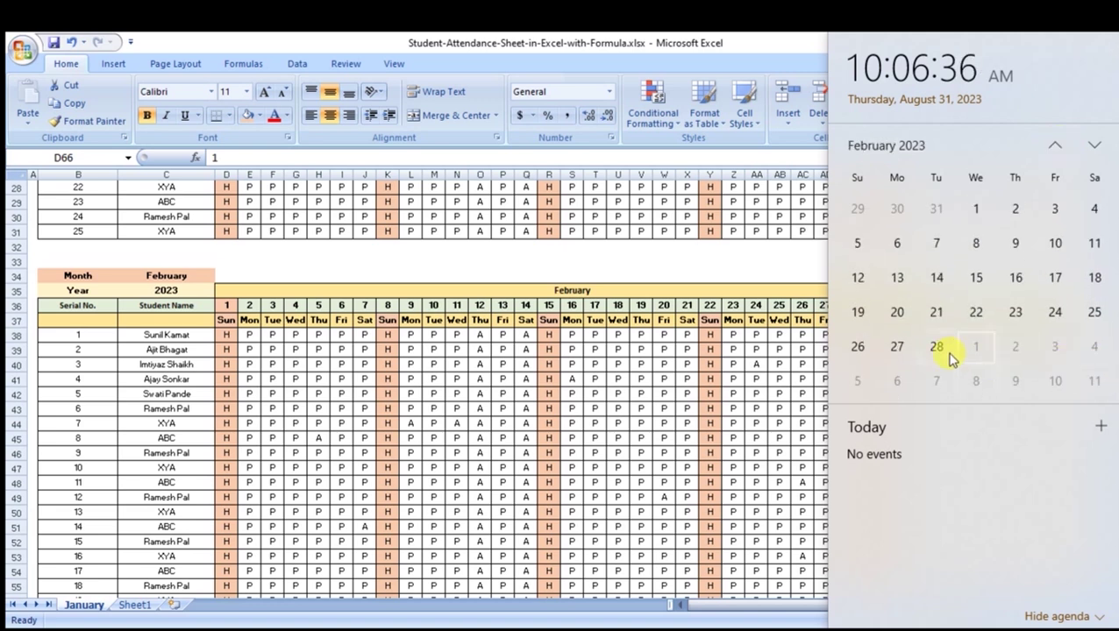
left_click(671, 322)
Clear February's nonexistent days 29–31 and bring the February table into view.
mouse_move(870, 305)
left_mouse_down()
mouse_move(912, 306)
mouse_move(917, 571)
left_mouse_up()
left_click(894, 335)
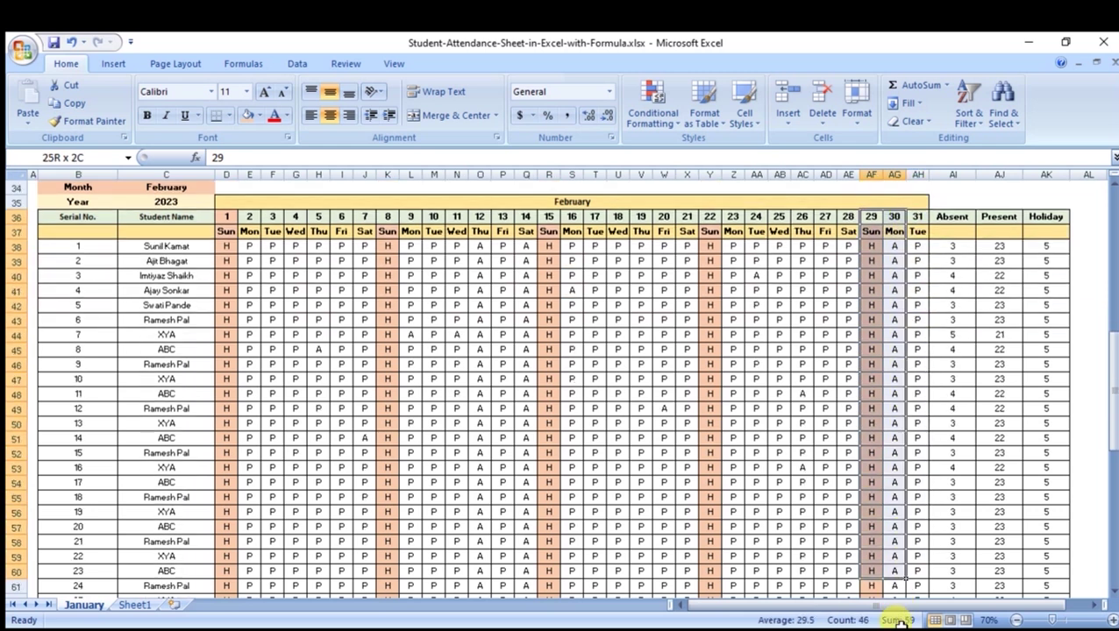
key("Delete")
scroll(916, 553, "up", 6)
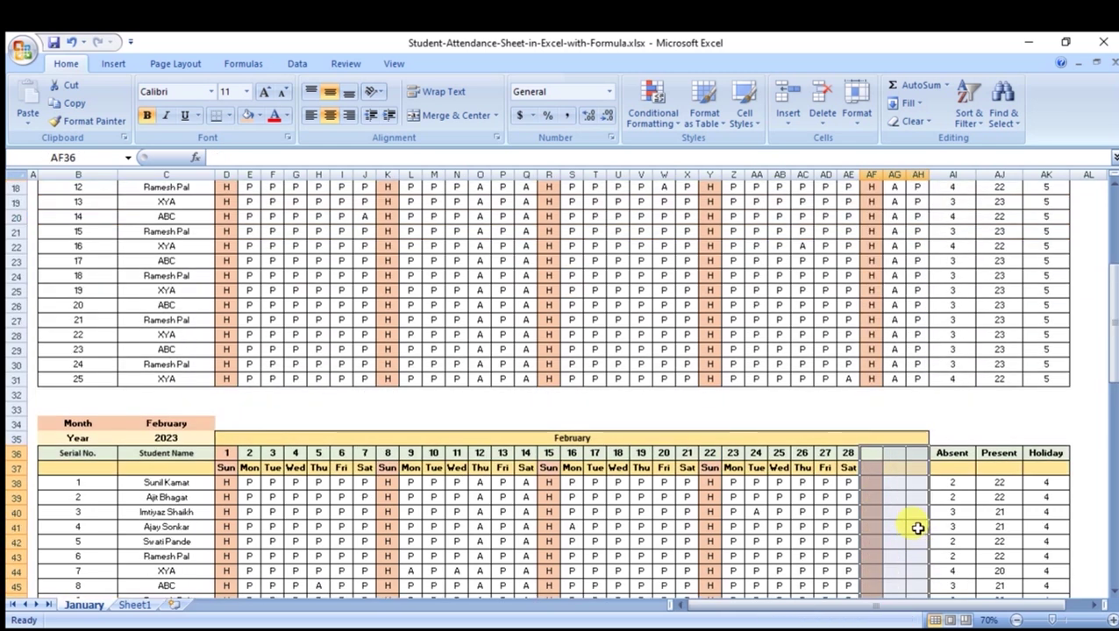
left_click(894, 497)
scroll(741, 482, "down", 14)
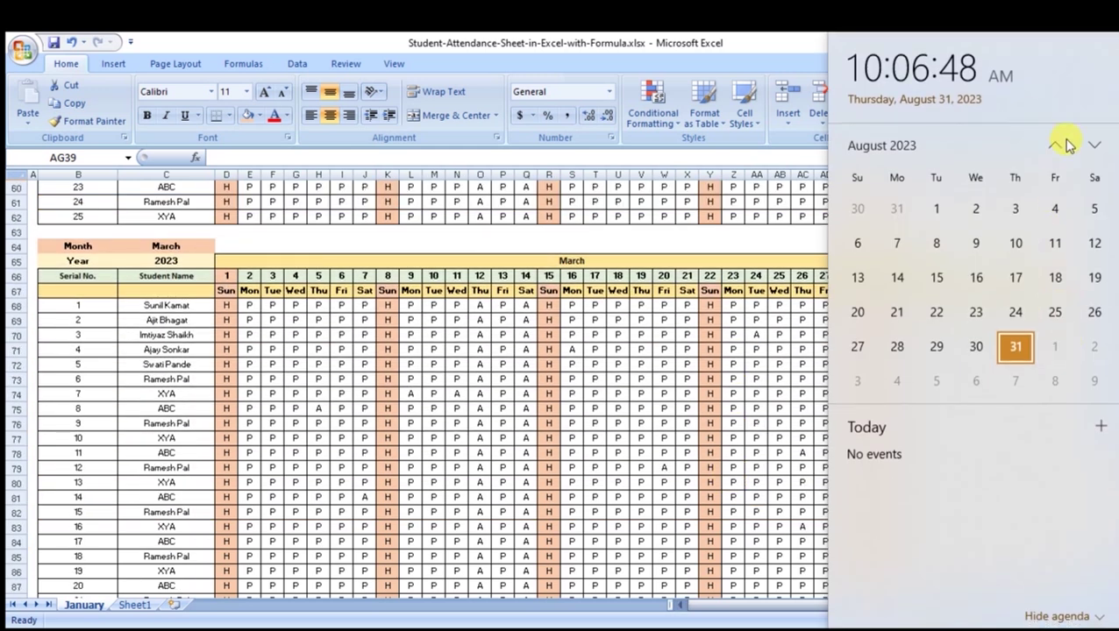
left_click(912, 276)
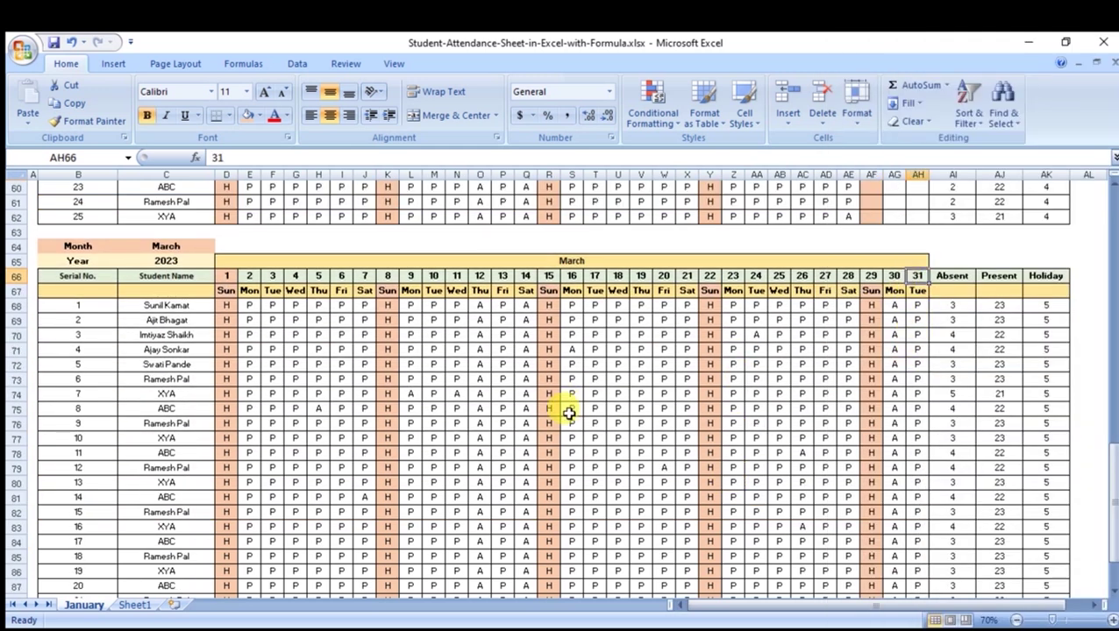
scroll(570, 412, "up", 2)
scroll(570, 412, "up", 1)
scroll(572, 419, "up", 9)
scroll(572, 420, "up", 8)
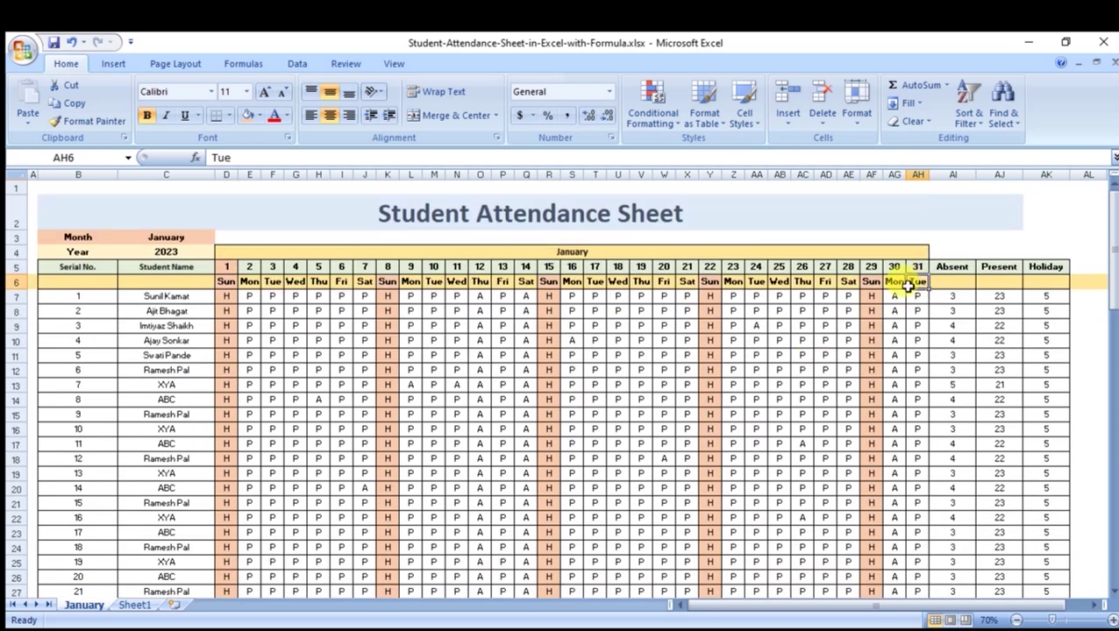
scroll(572, 383, "down", 6)
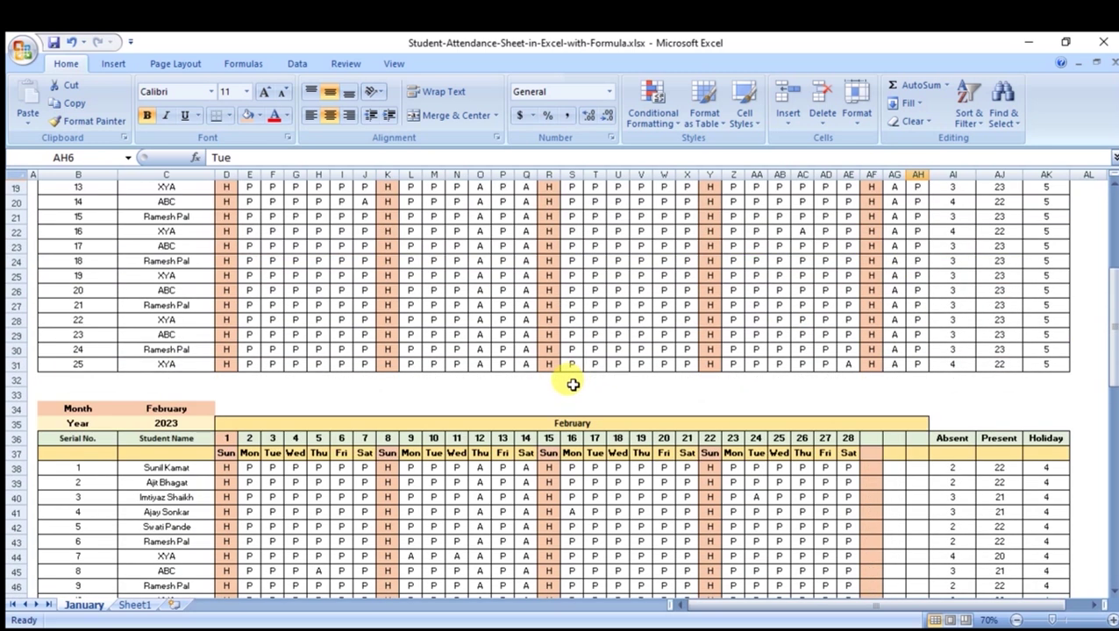
Label February day 1 as Wed and fill the weekdays across all 28 days.
left_click(229, 453)
type("Wen")
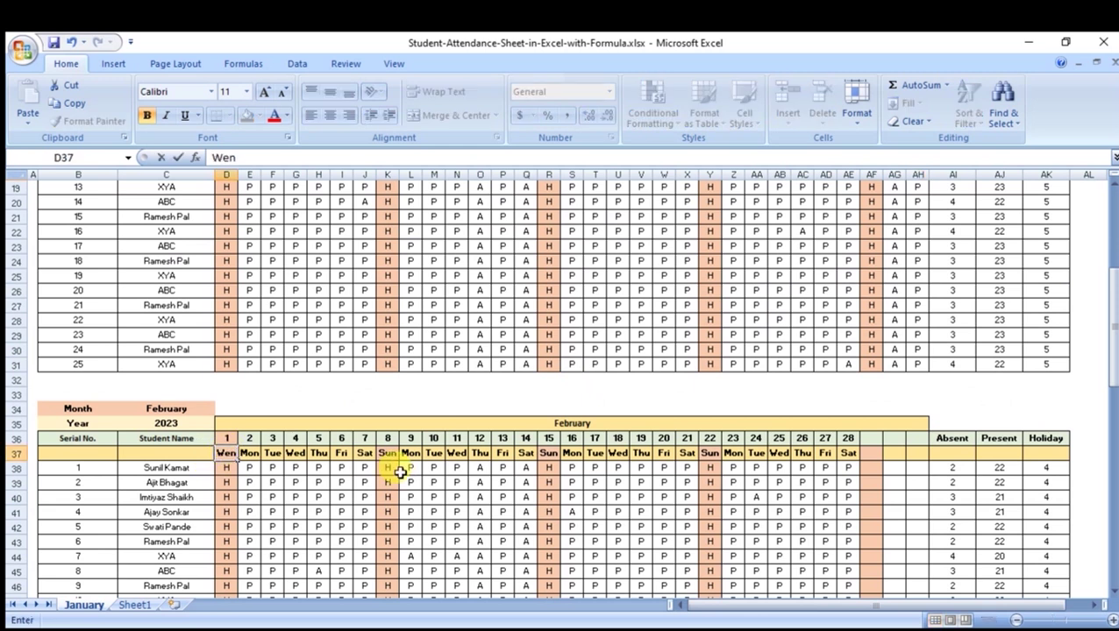
key("Return")
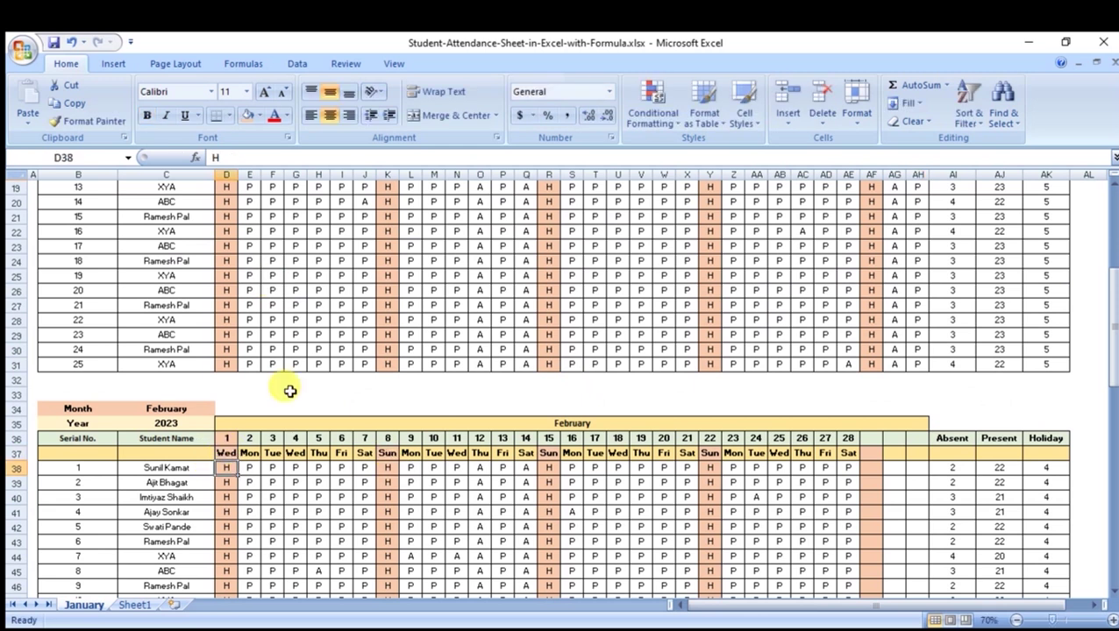
left_click(226, 453)
left_click_drag(237, 460, 856, 465)
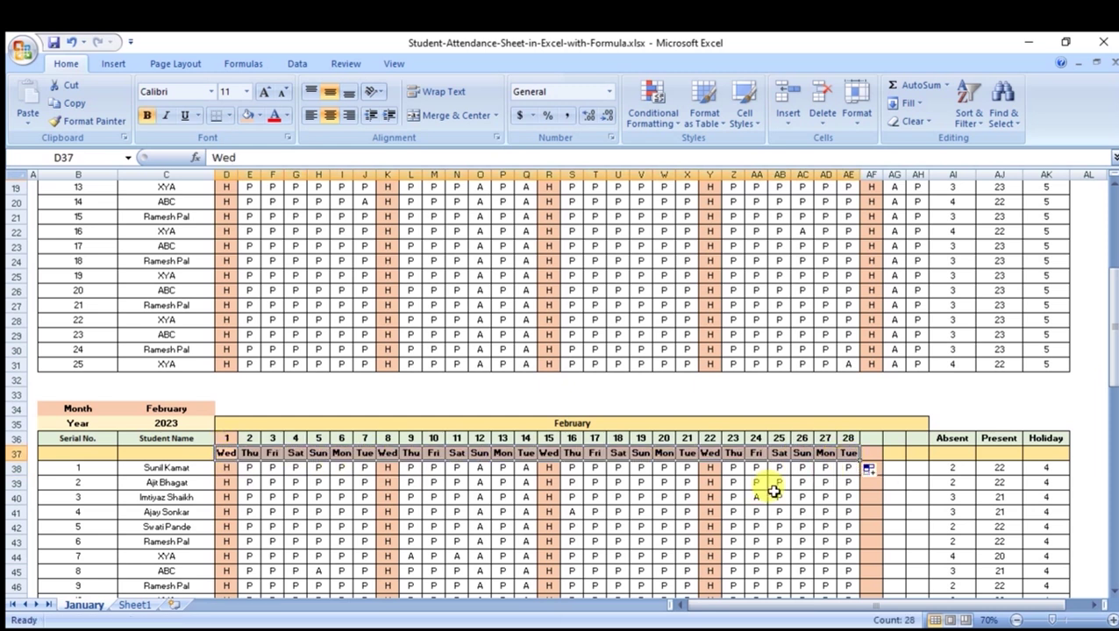
left_click(388, 512)
Select February's copied attendance grid D38:AE62.
left_click(230, 469)
scroll(268, 482, "down", 1)
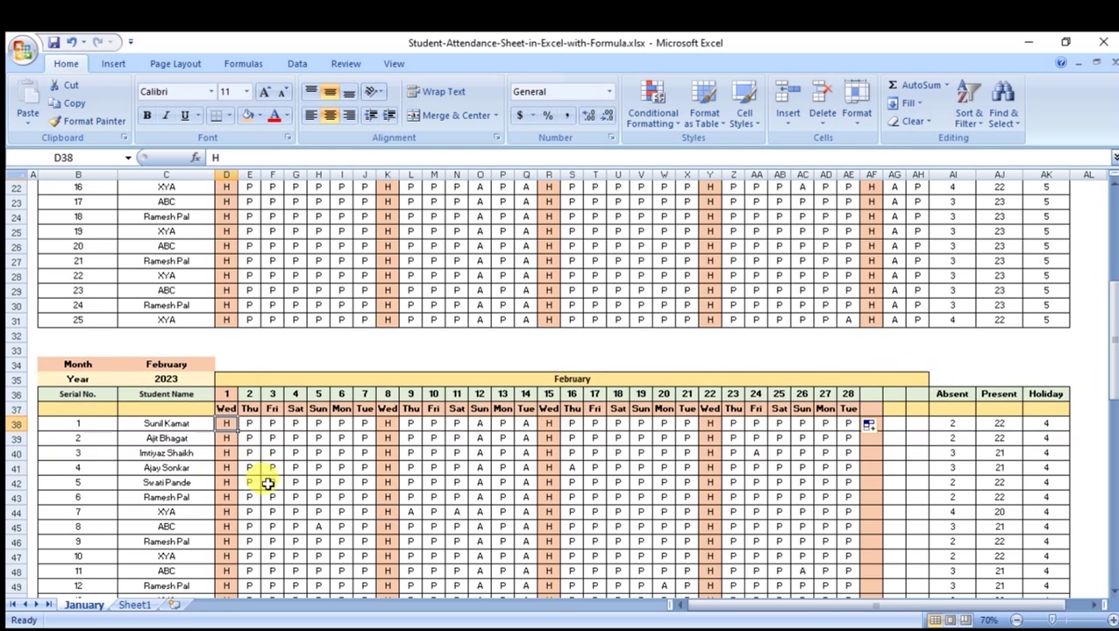
scroll(268, 483, "down", 2)
left_click_drag(226, 338, 844, 619)
Clear February's copied attendance marks and set their fill to No Fill.
key("Delete")
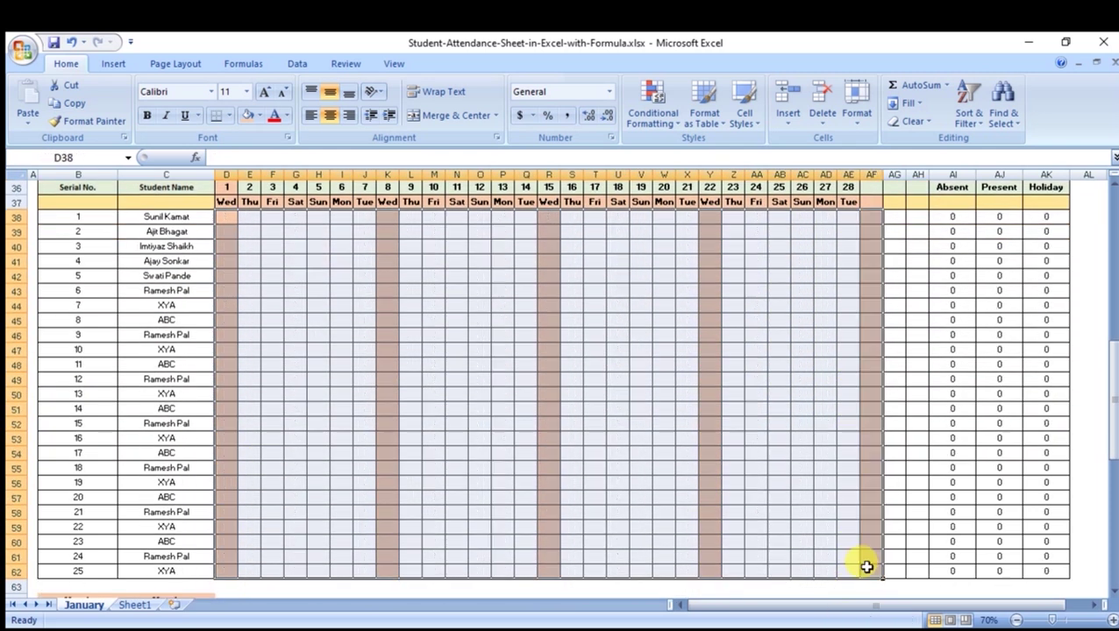
scroll(605, 463, "up", 6)
left_click(258, 115)
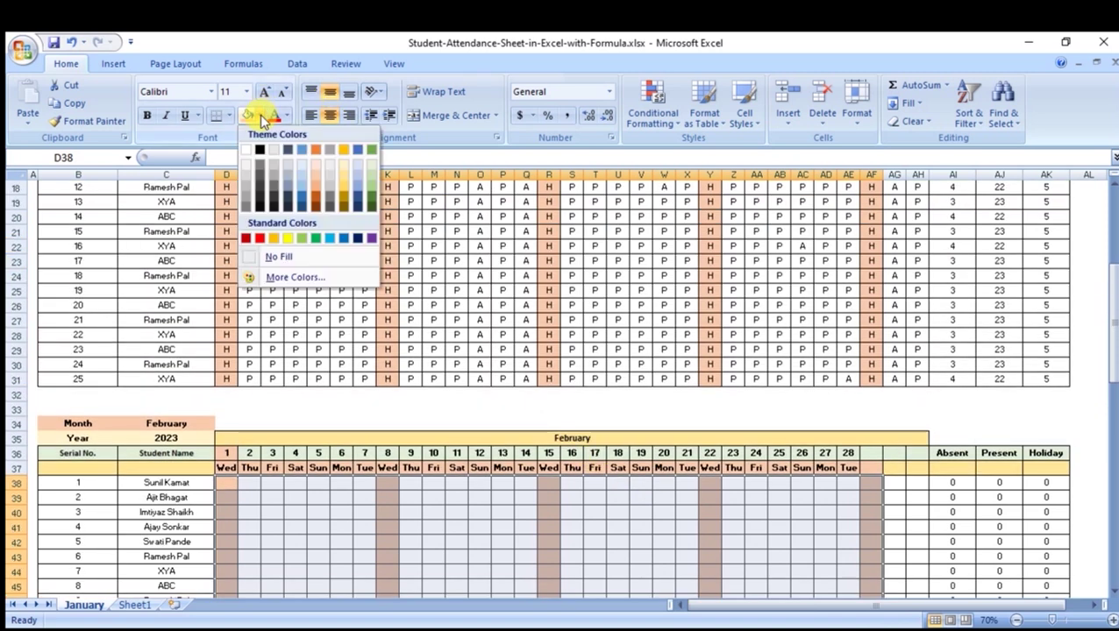
left_click(280, 257)
left_click(595, 571)
Shade February's day 5 Sunday column light orange.
scroll(596, 492, "down", 1)
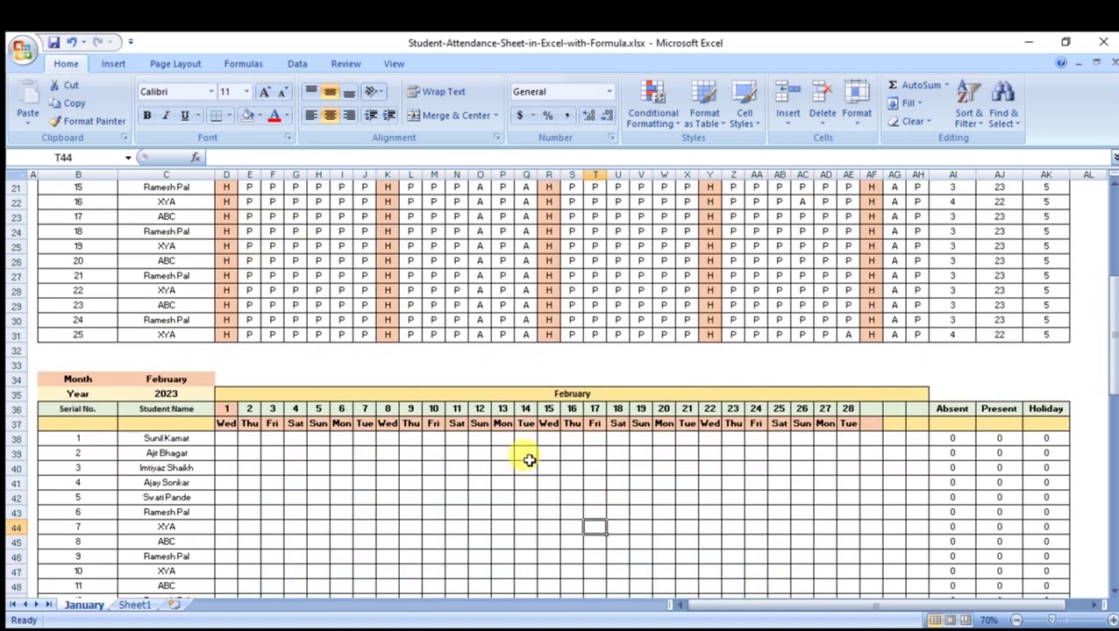
scroll(323, 450, "down", 1)
scroll(322, 447, "down", 1)
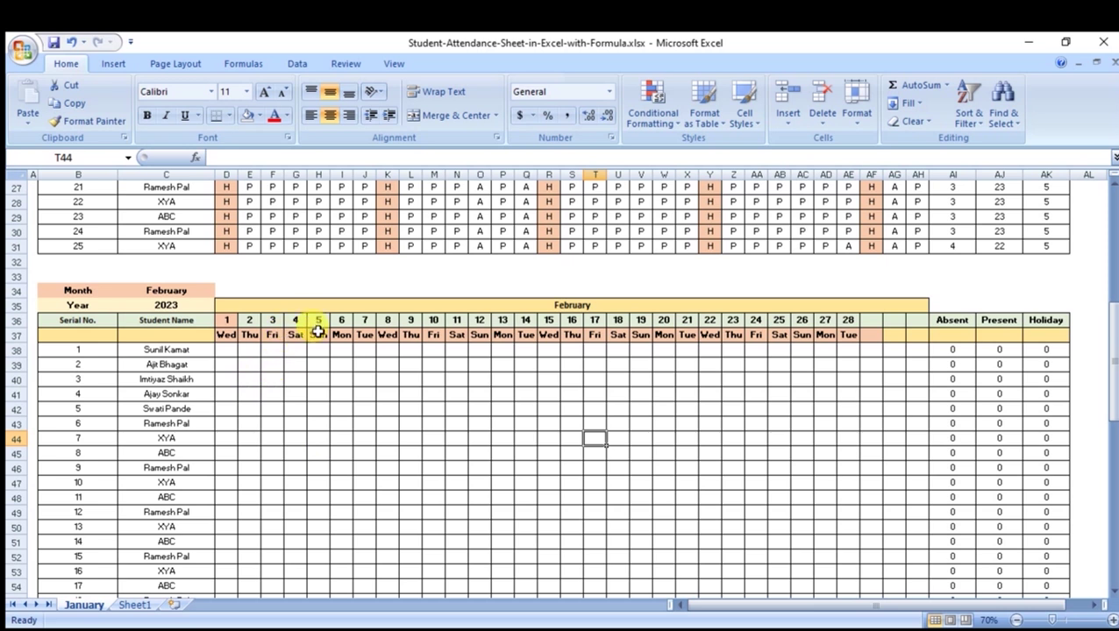
left_click_drag(318, 327, 319, 614)
left_click(259, 116)
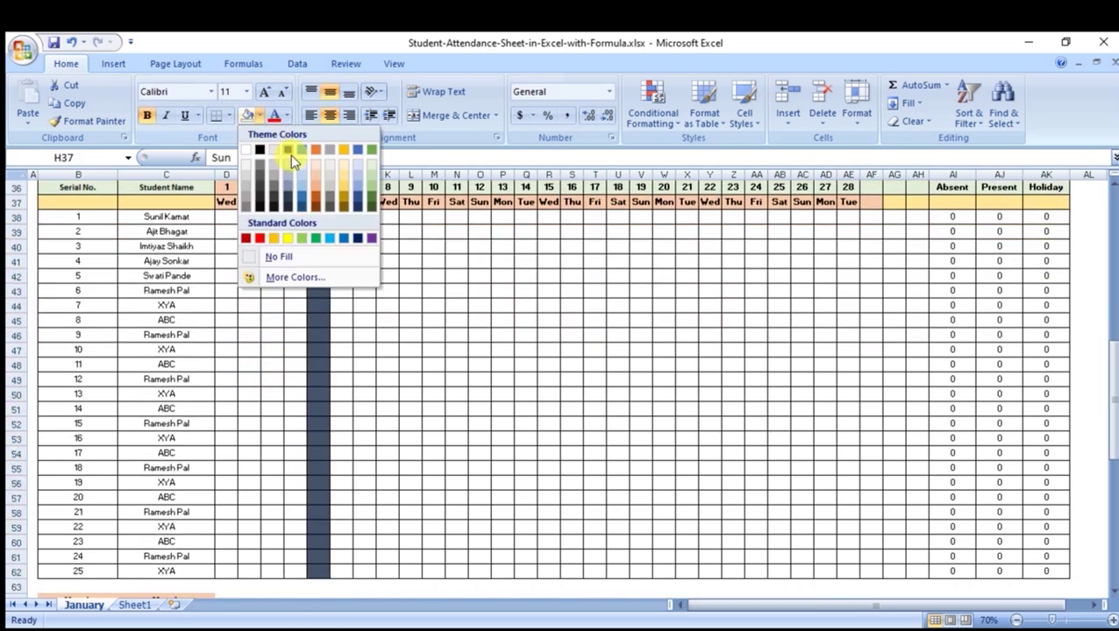
left_click(315, 173)
left_click(479, 292)
Fill H down the day 5 column for every student.
scroll(491, 386, "up", 3)
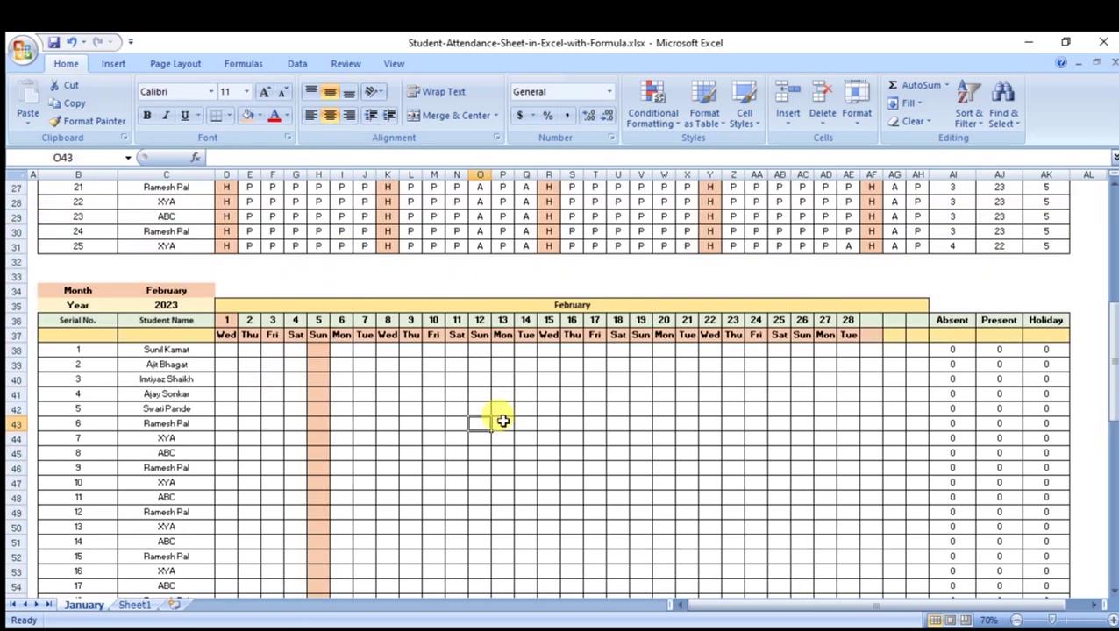
scroll(503, 421, "up", 2)
left_click(326, 440)
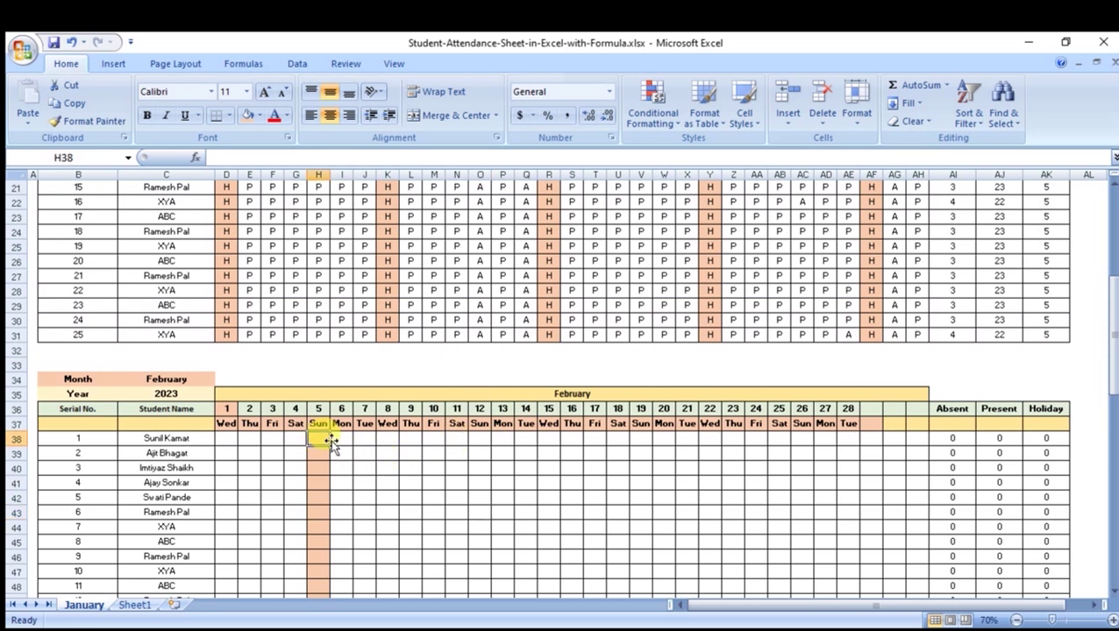
type("H")
key("Return")
left_click(321, 437)
scroll(315, 412, "down", 1)
scroll(316, 351, "down", 3)
mouse_move(331, 271)
left_mouse_down()
mouse_move(342, 592)
mouse_move(343, 579)
left_mouse_up()
scroll(388, 475, "up", 1)
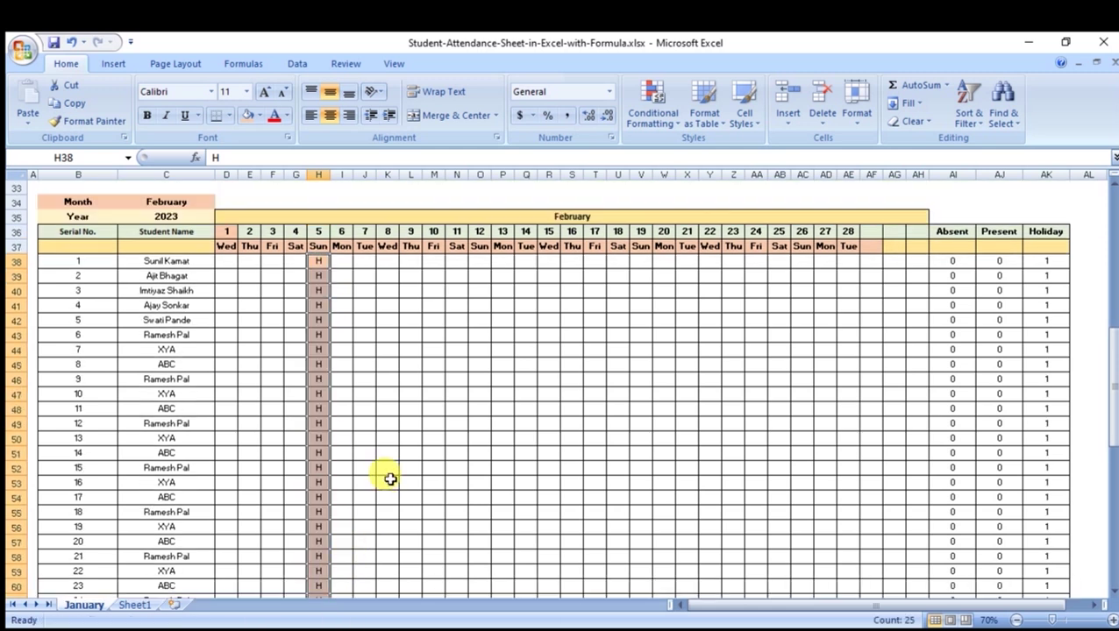
Copy the day 5 Sunday column onto days 12, 19 and 26.
scroll(352, 387, "up", 3)
left_click_drag(318, 383, 320, 575)
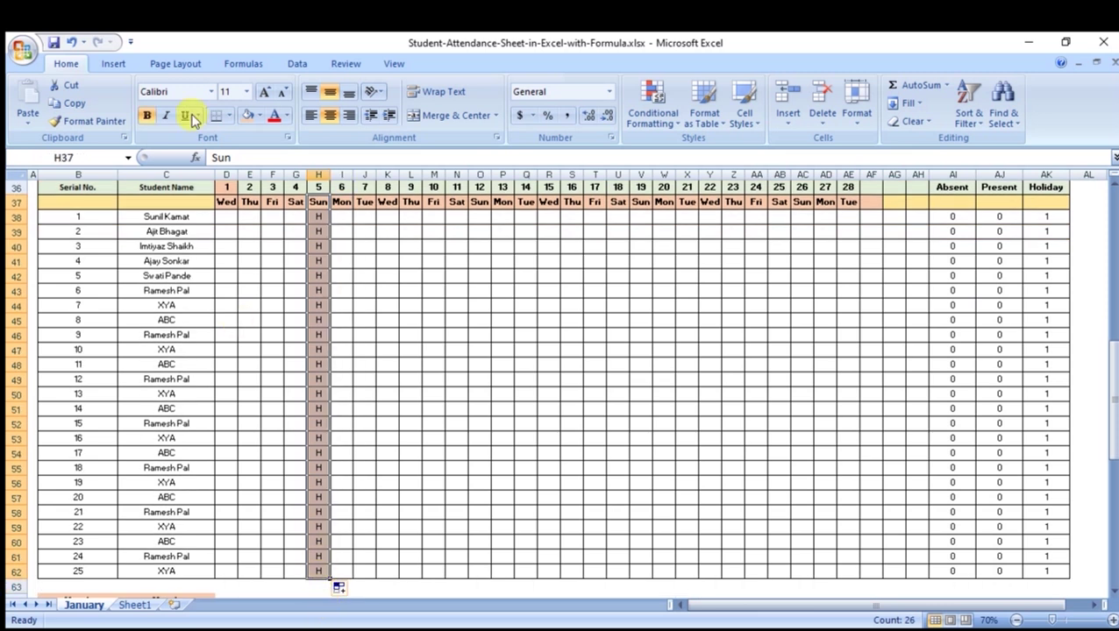
left_click(71, 103)
scroll(507, 382, "up", 3)
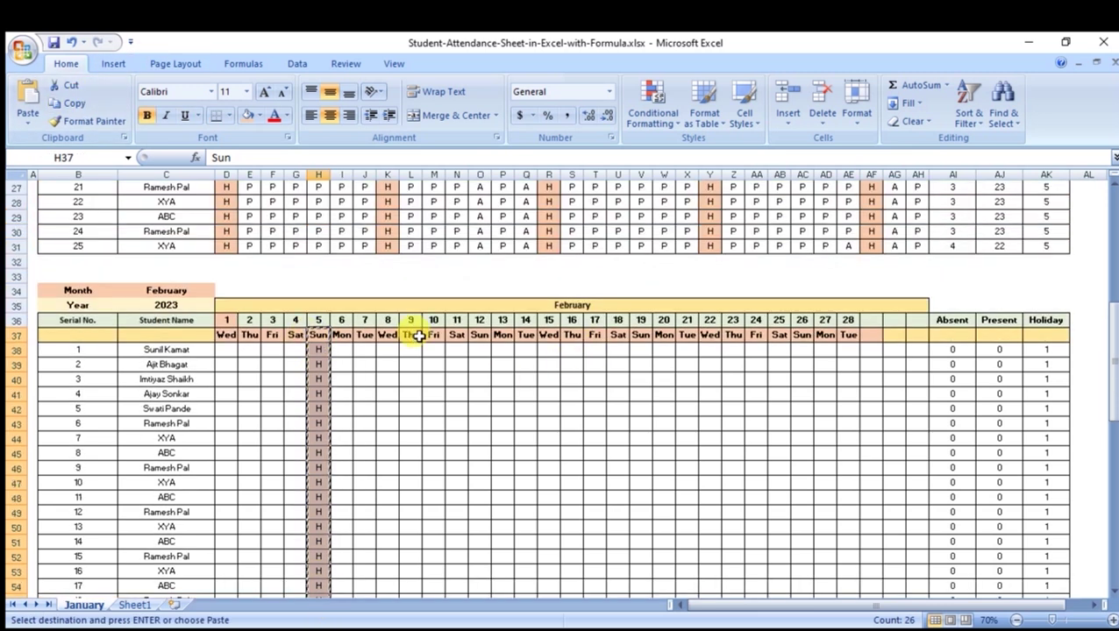
left_click(479, 335)
left_click(28, 95)
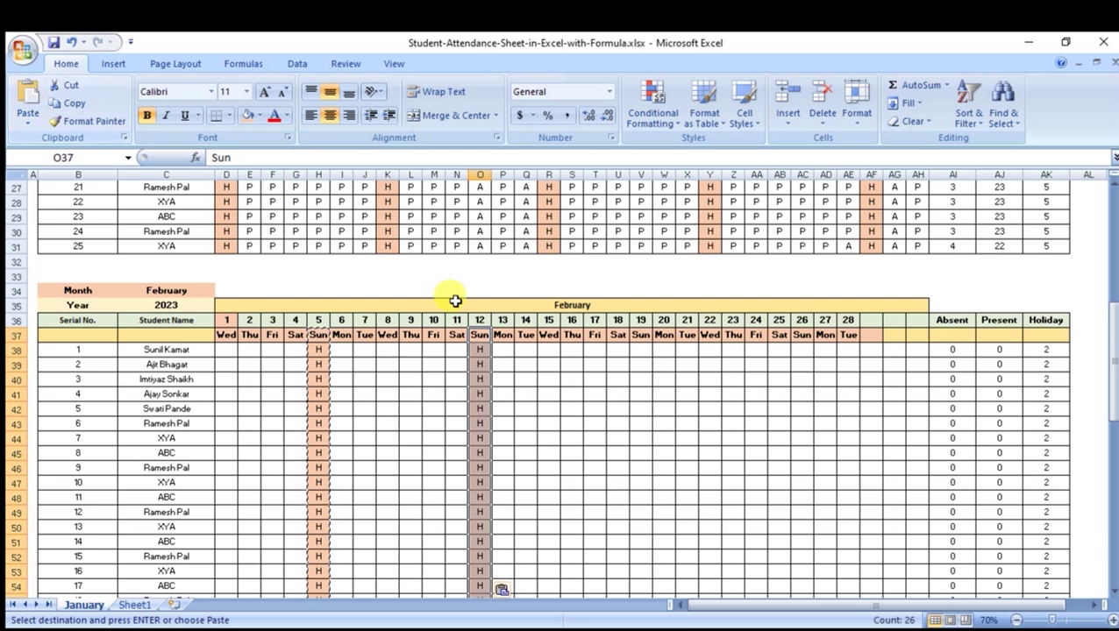
left_click(640, 335)
key("ctrl+v")
left_click(802, 335)
key("ctrl+v")
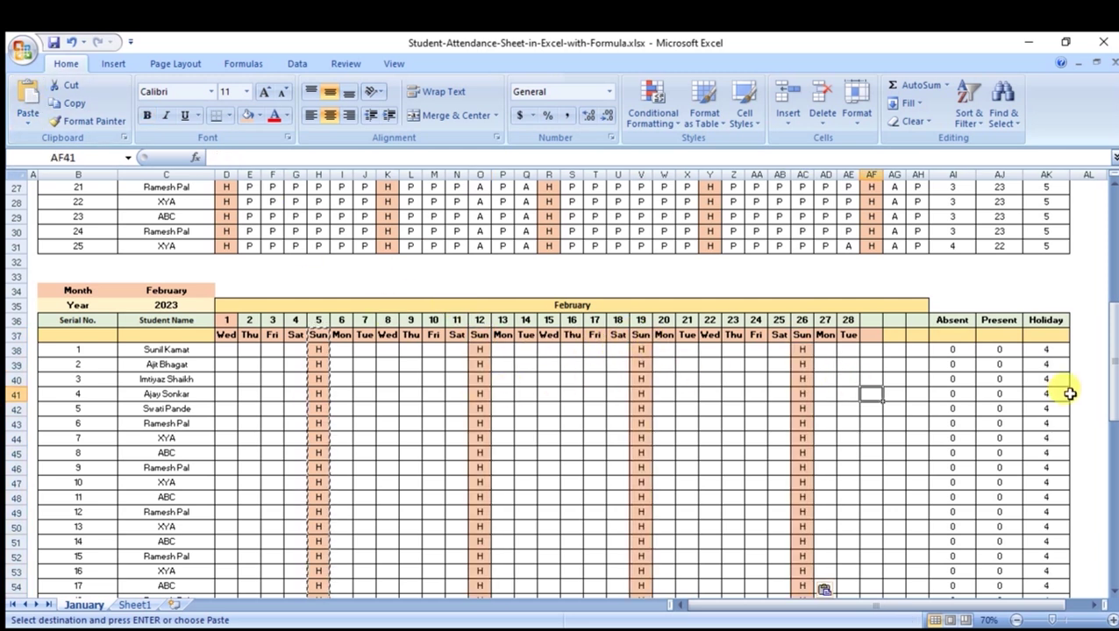
Check the Holiday COUNTIF formula and end the copy operation.
left_click(1046, 350)
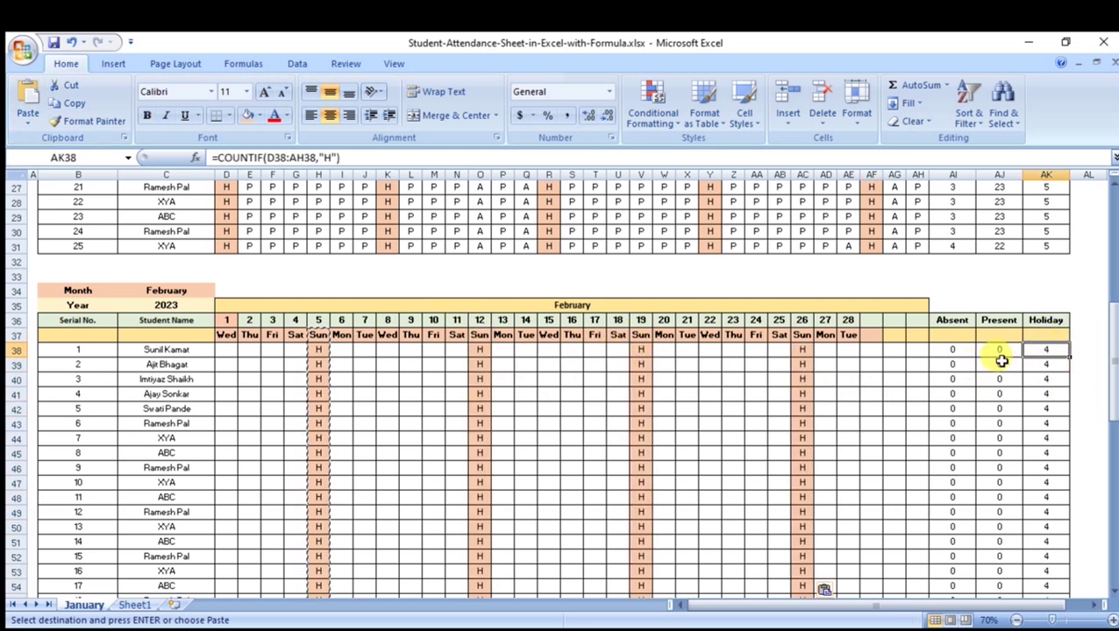
scroll(693, 415, "up", 1)
key("Escape")
scroll(692, 416, "up", 2)
scroll(718, 407, "down", 2)
left_click(226, 394)
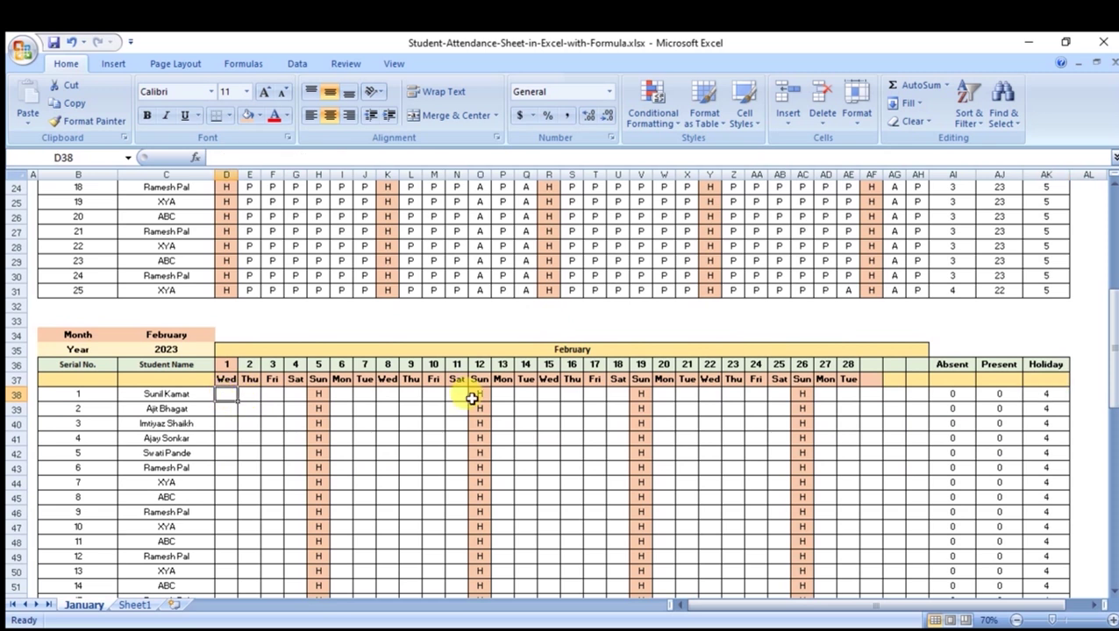
Enter test marks p on day 1 and a on day 2, checking the first student's totals.
type("p")
key("Right")
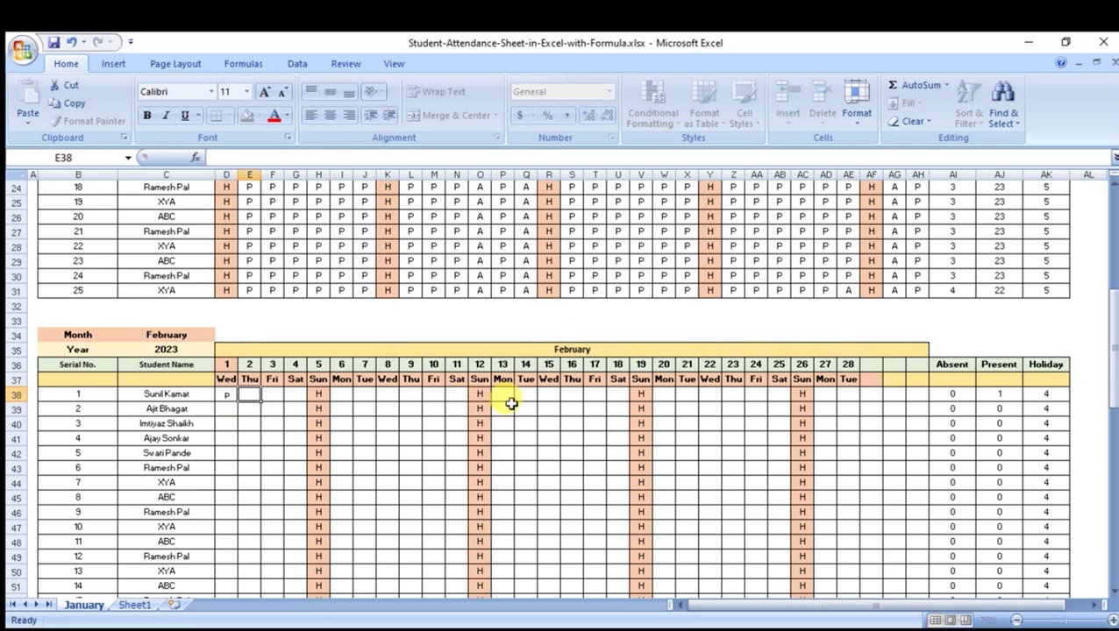
type("a")
key("Right")
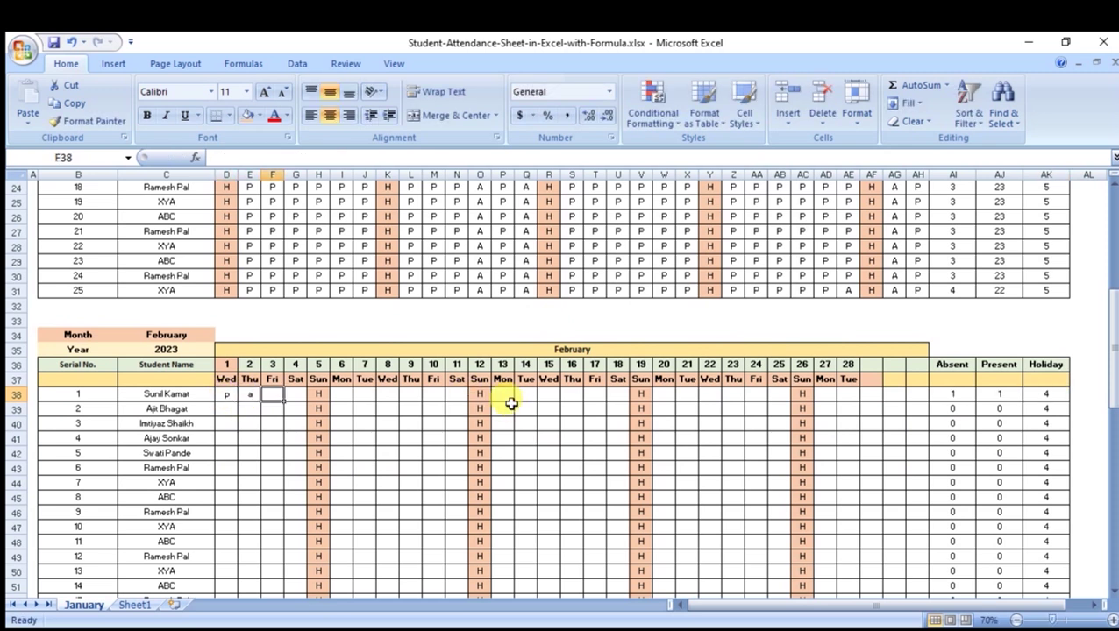
left_click_drag(947, 394, 1032, 393)
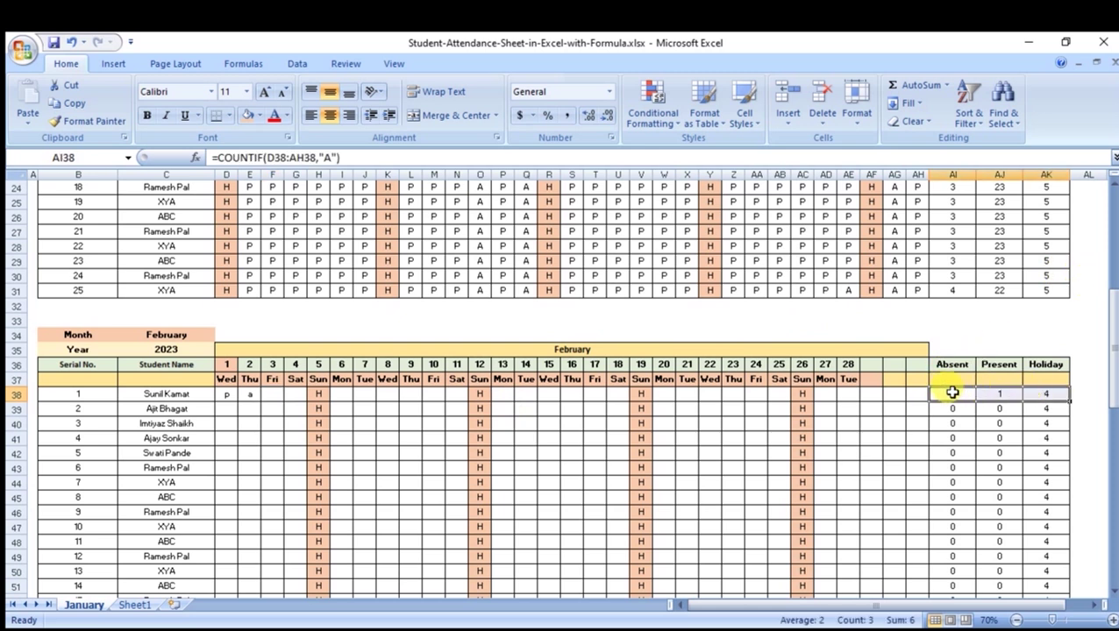
left_click(894, 437)
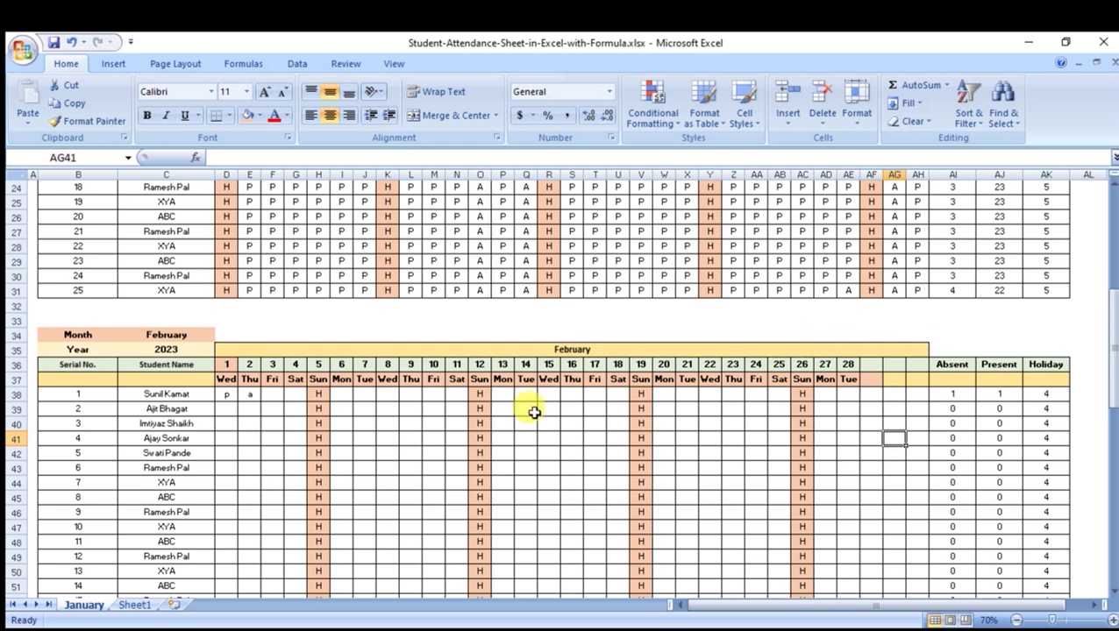
Scroll up to the January block and inspect the Student Attendance Sheet title.
scroll(512, 399, "up", 8)
left_click(592, 218)
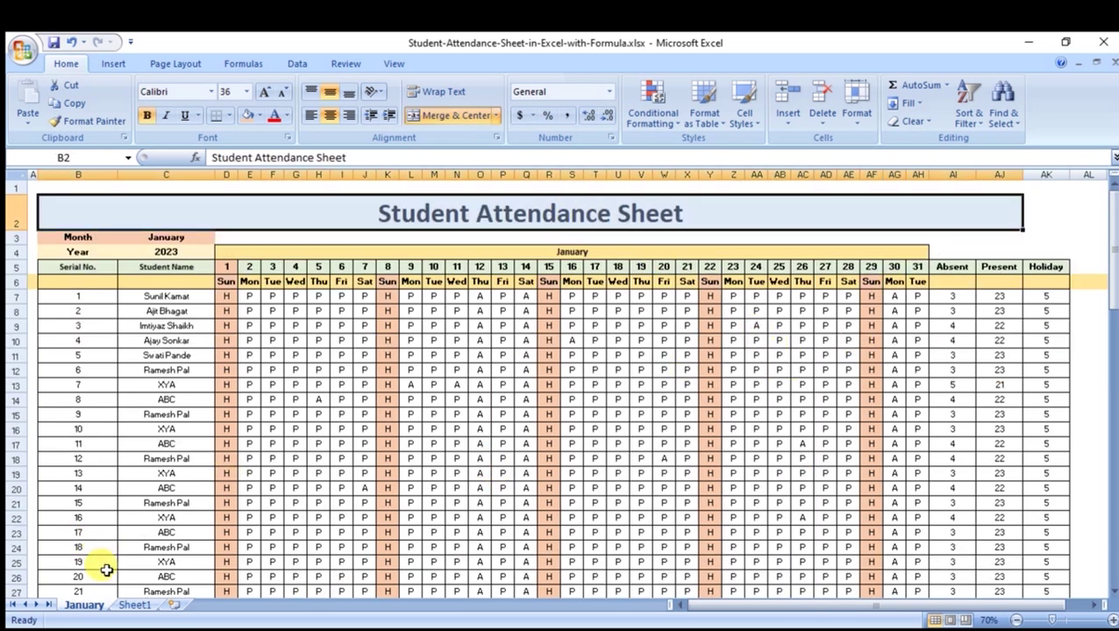
left_click(640, 341)
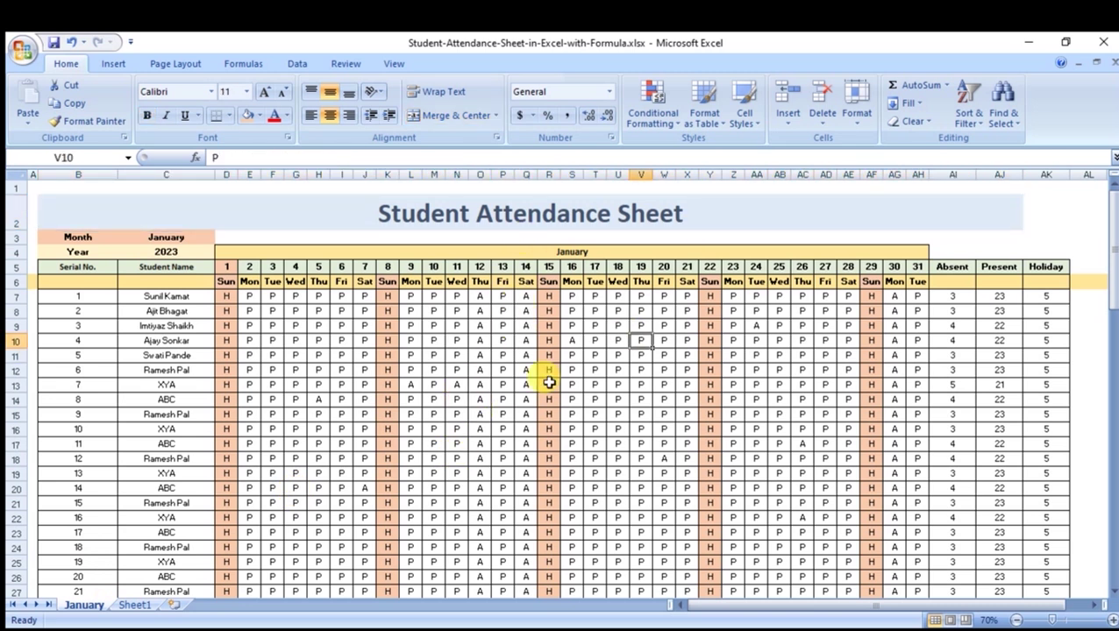
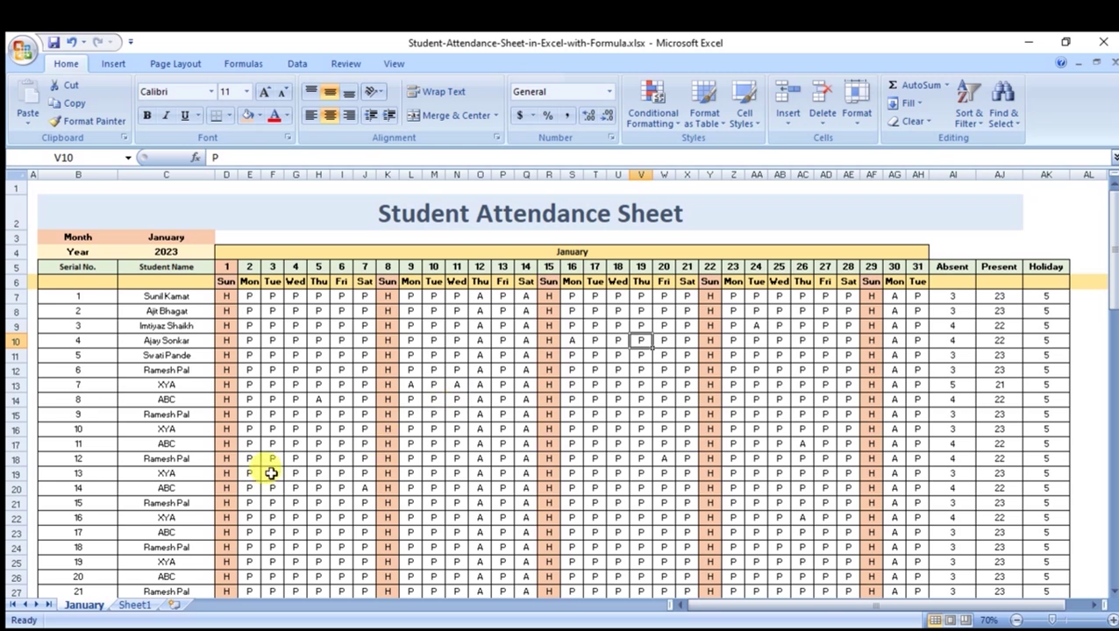
Rename the January attendance sheet to Student AS.
left_click(134, 605)
left_click(84, 605)
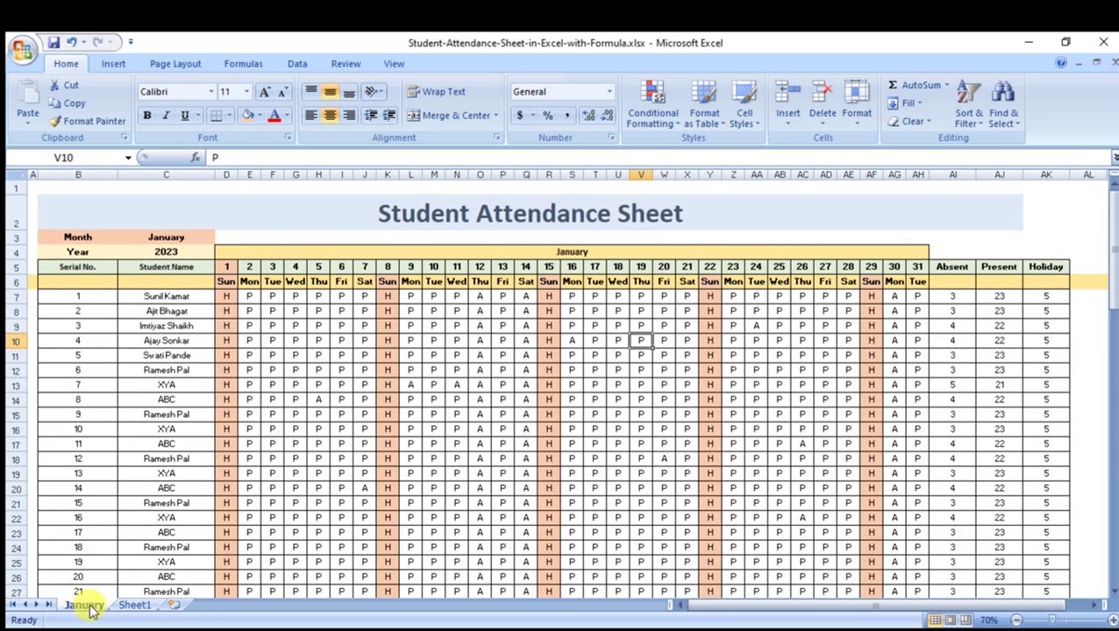
right_click(91, 611)
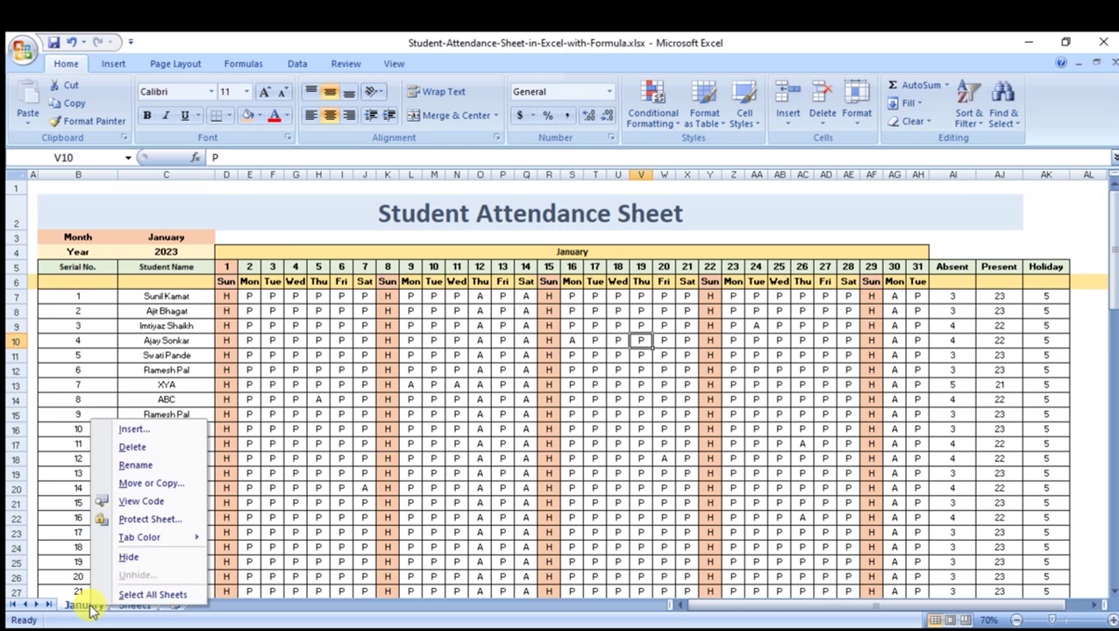
left_click(136, 465)
type("S")
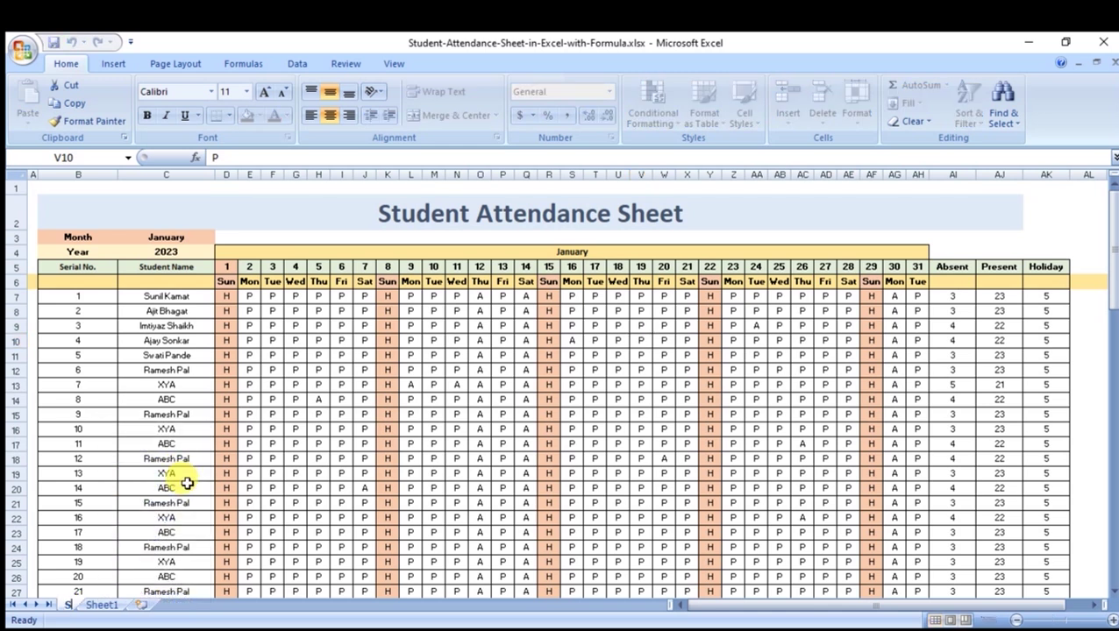
type("tudent AS")
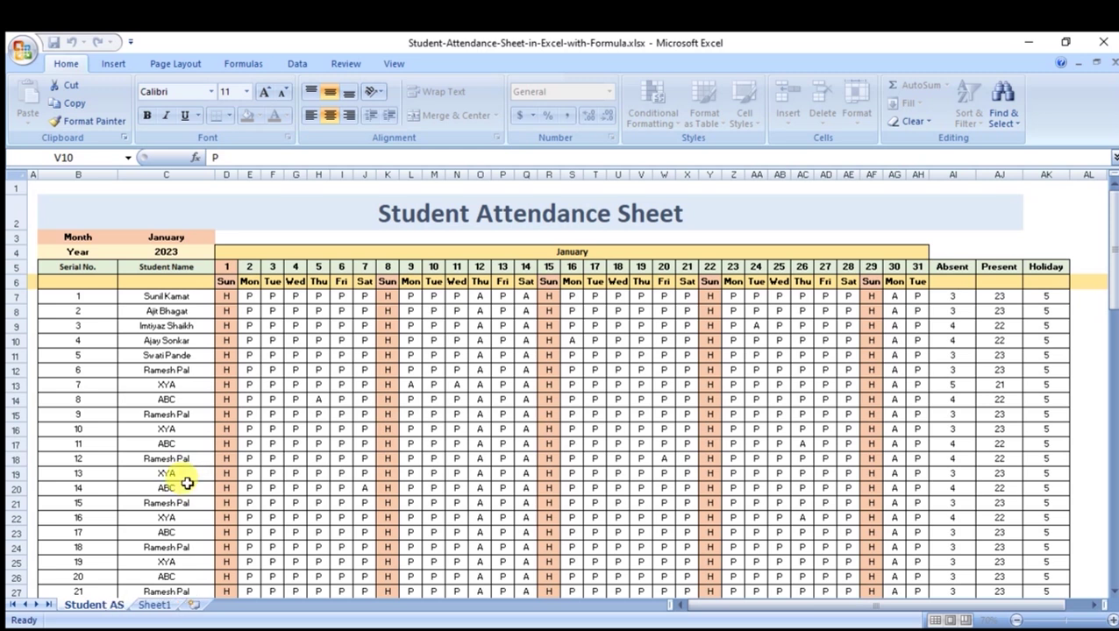
key("Escape")
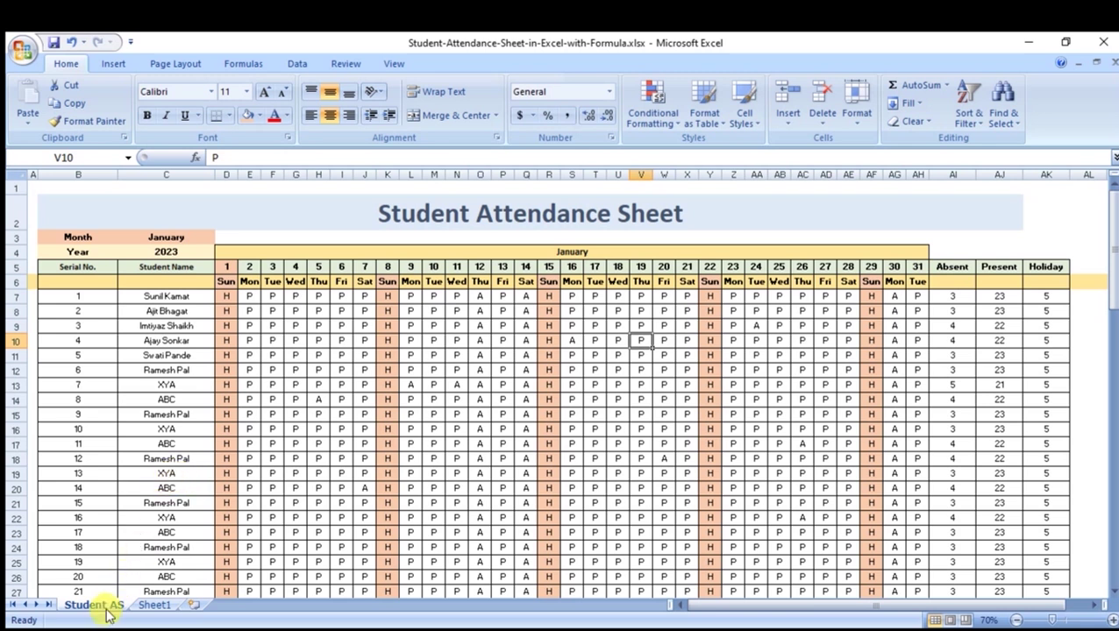
Make a copy of Student AS placed before it, then switch to the new Student AS (2) sheet.
right_click(107, 608)
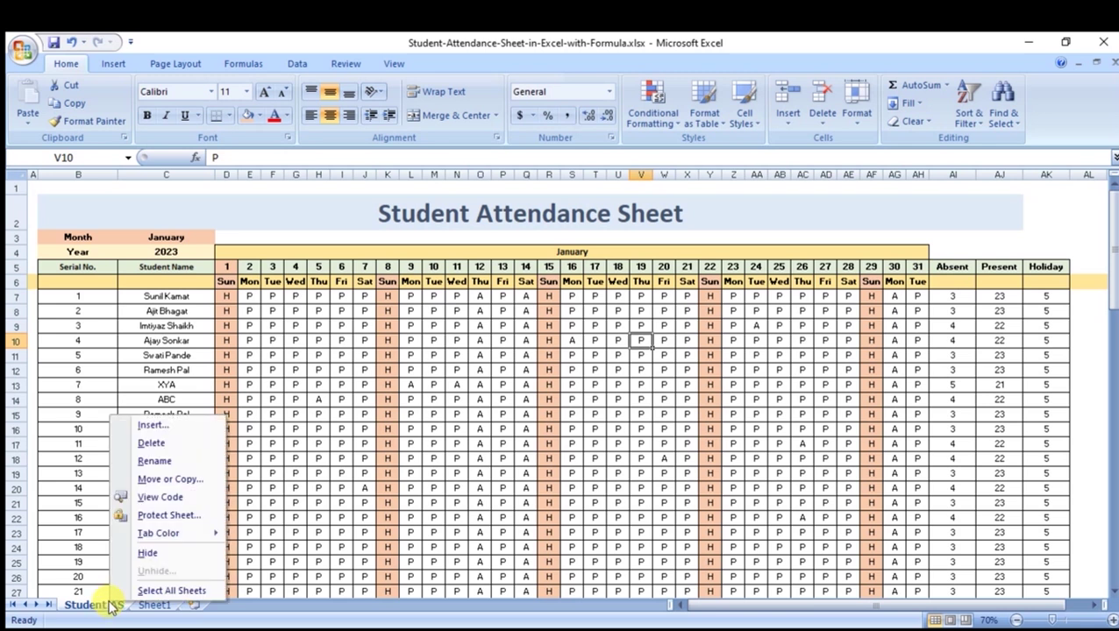
left_click(188, 483)
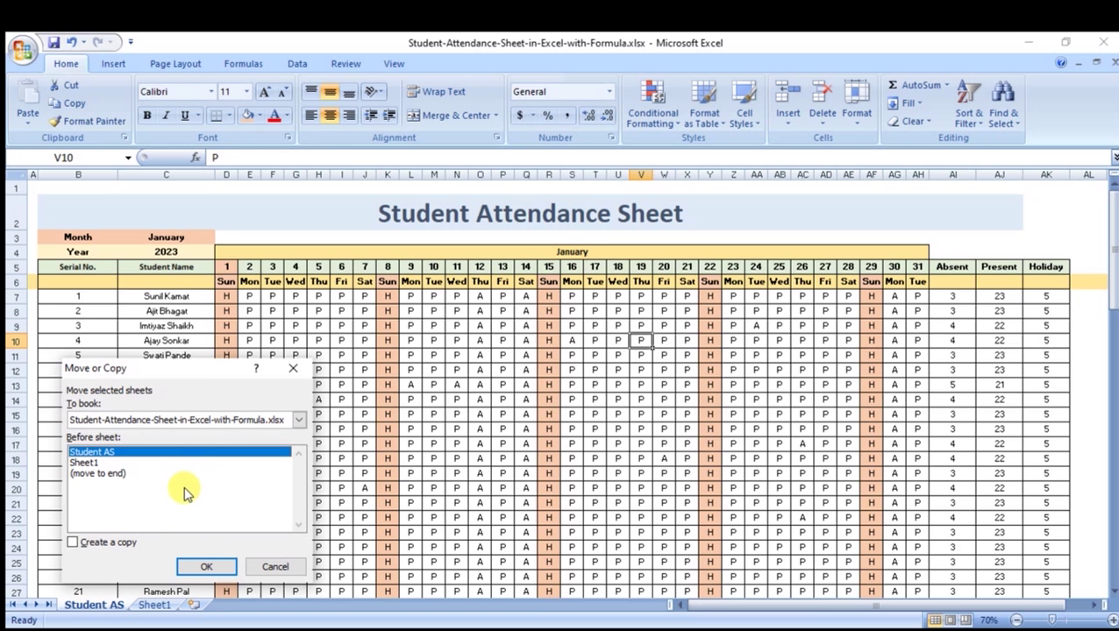
left_click(73, 543)
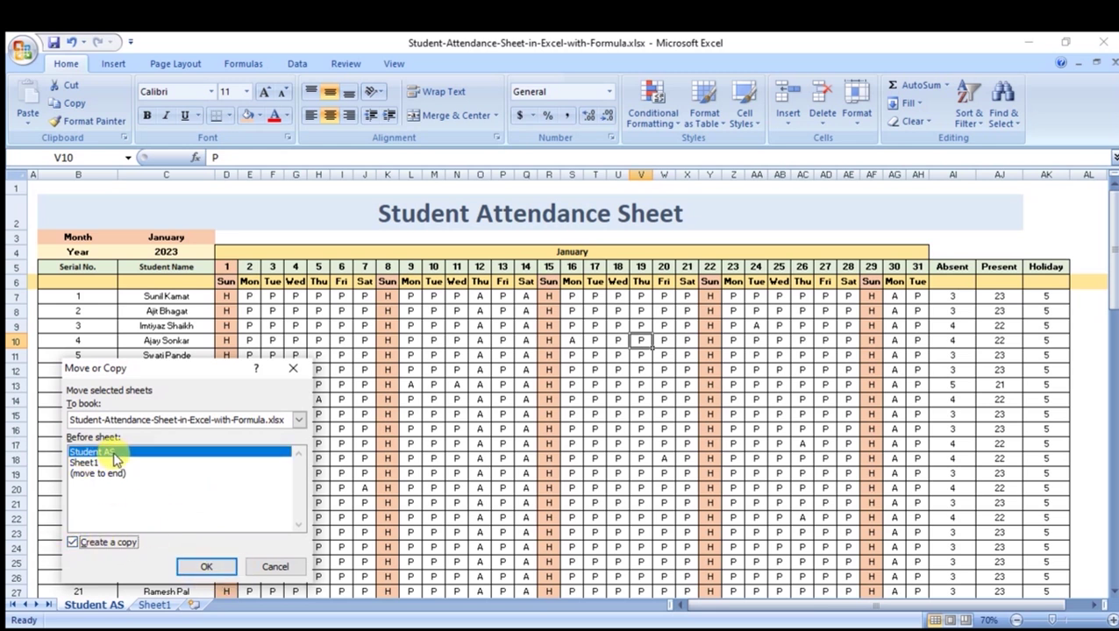
left_click(203, 567)
left_click(188, 607)
left_click(102, 607)
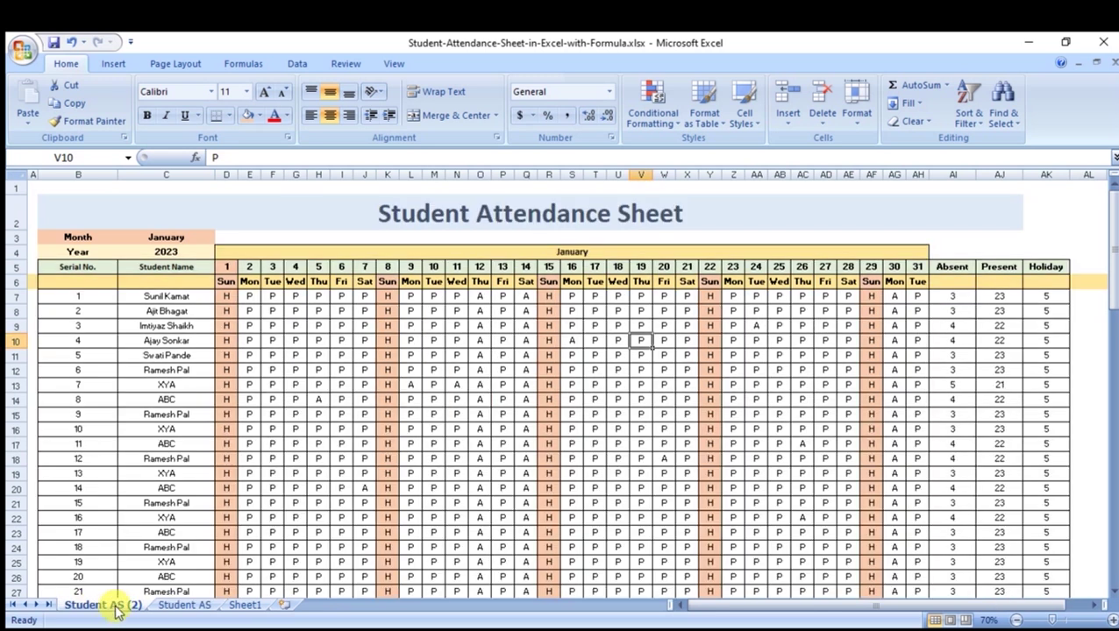
Rename the Student AS (2) sheet to Employee AS.
double_click(115, 608)
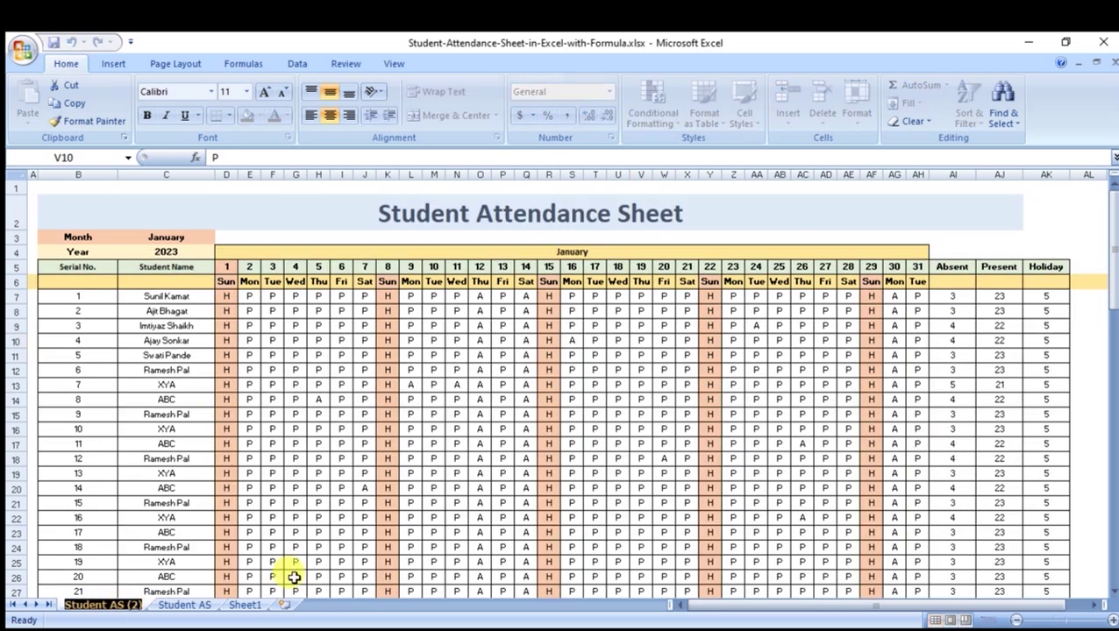
type("Employed")
key("Return")
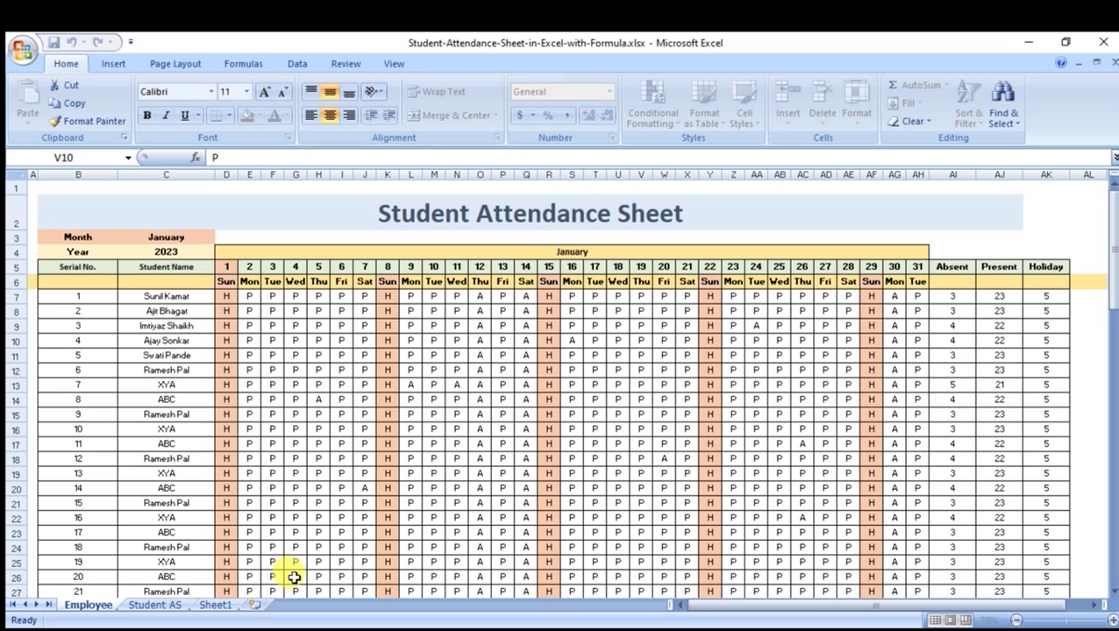
type(" AS")
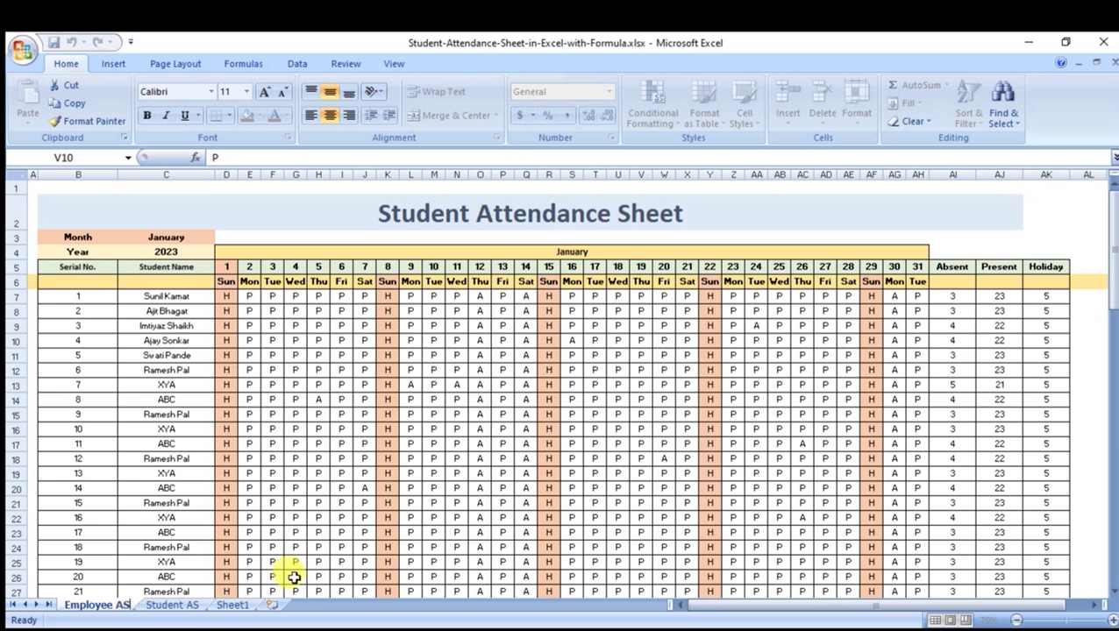
key("Return")
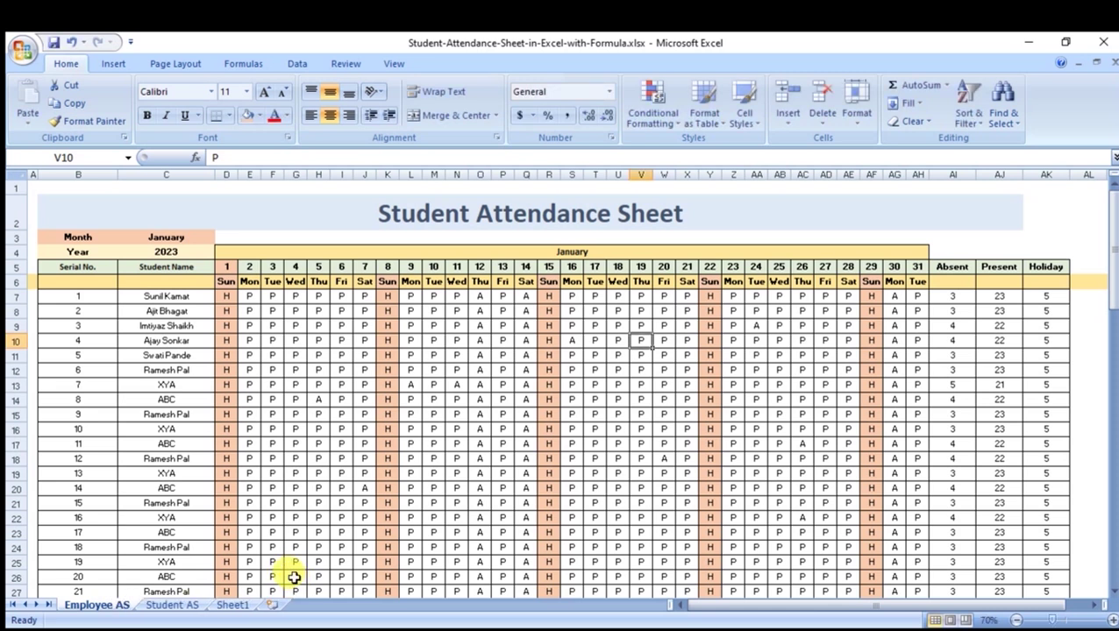
Change the title in cell B2 from Student to Employee Attendance Sheet.
left_click(465, 215)
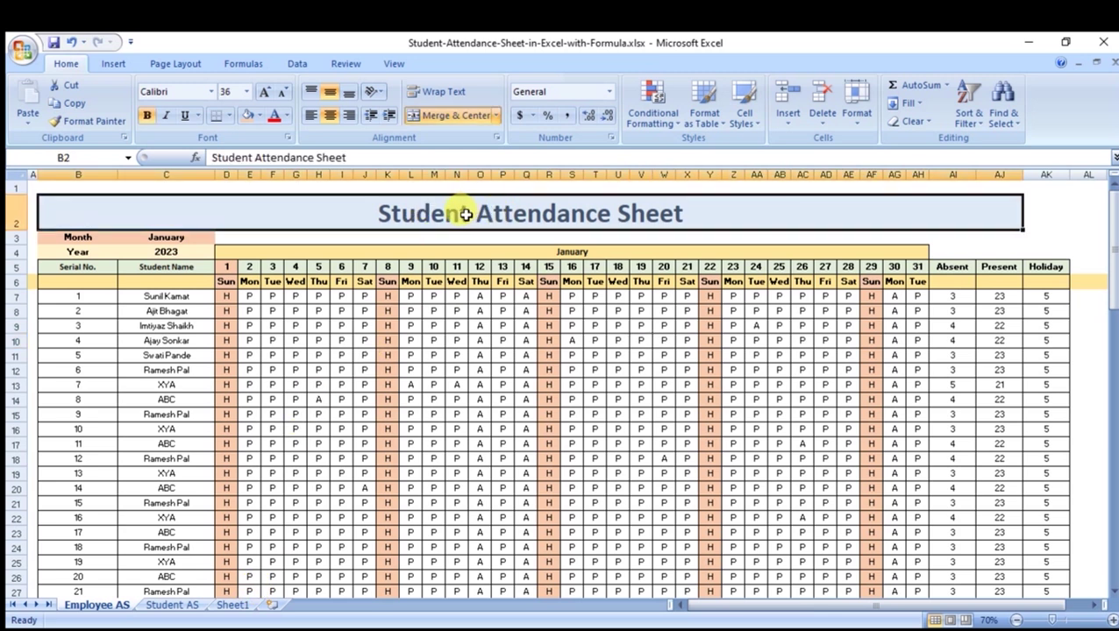
double_click(465, 215)
key("BackSpace")
key("BackSpace")
key("BackSpace")
key("BackSpace")
key("BackSpace")
key("BackSpace")
type("Employee")
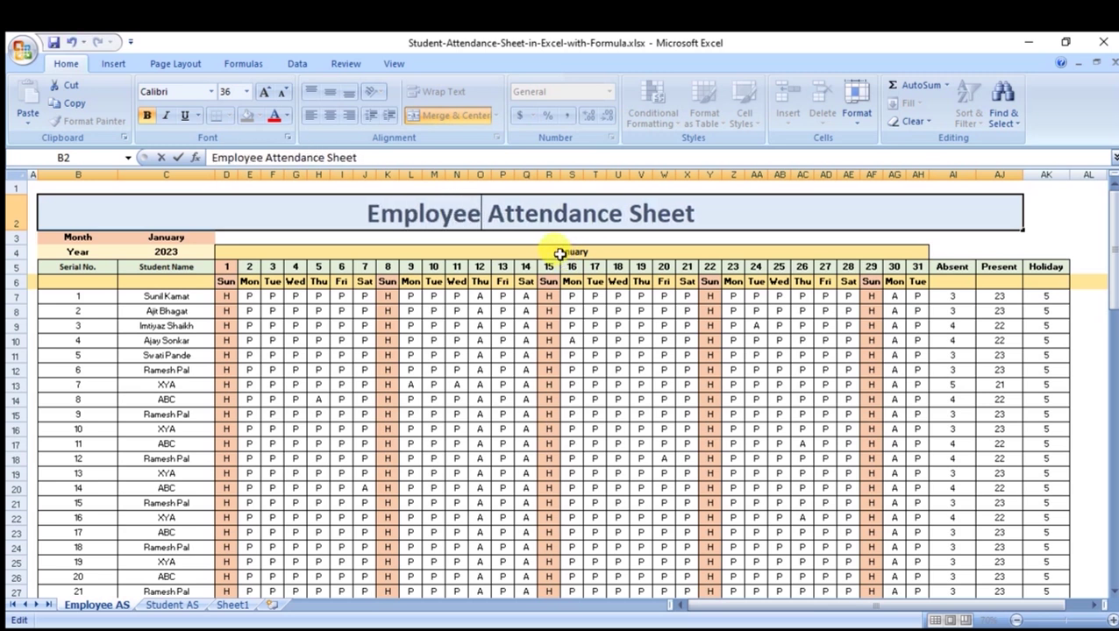
key("Return")
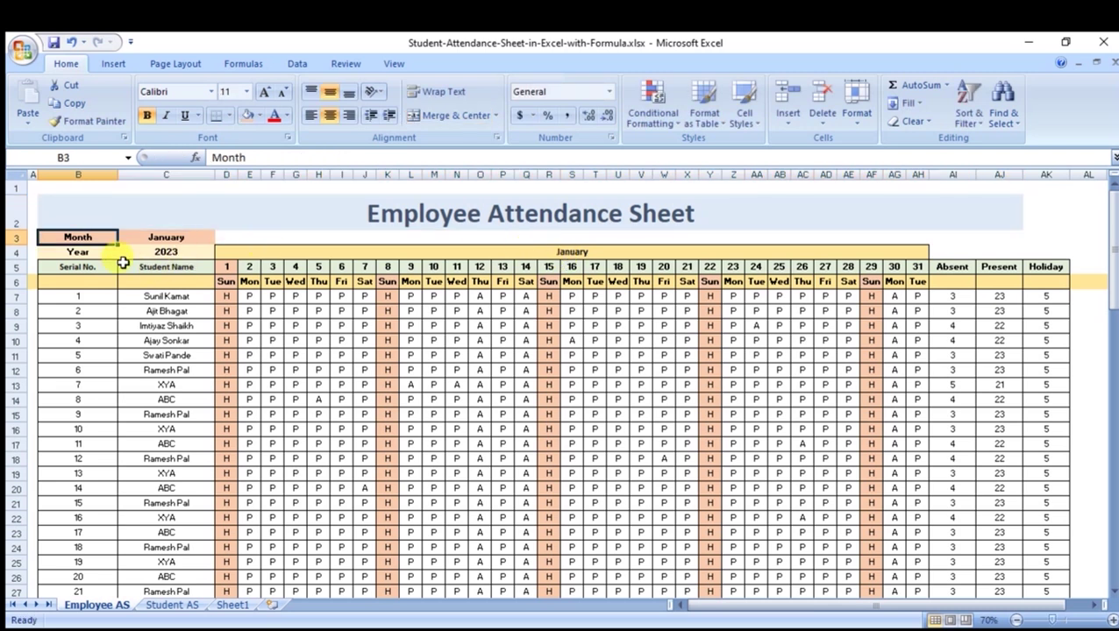
left_click_drag(76, 237, 175, 251)
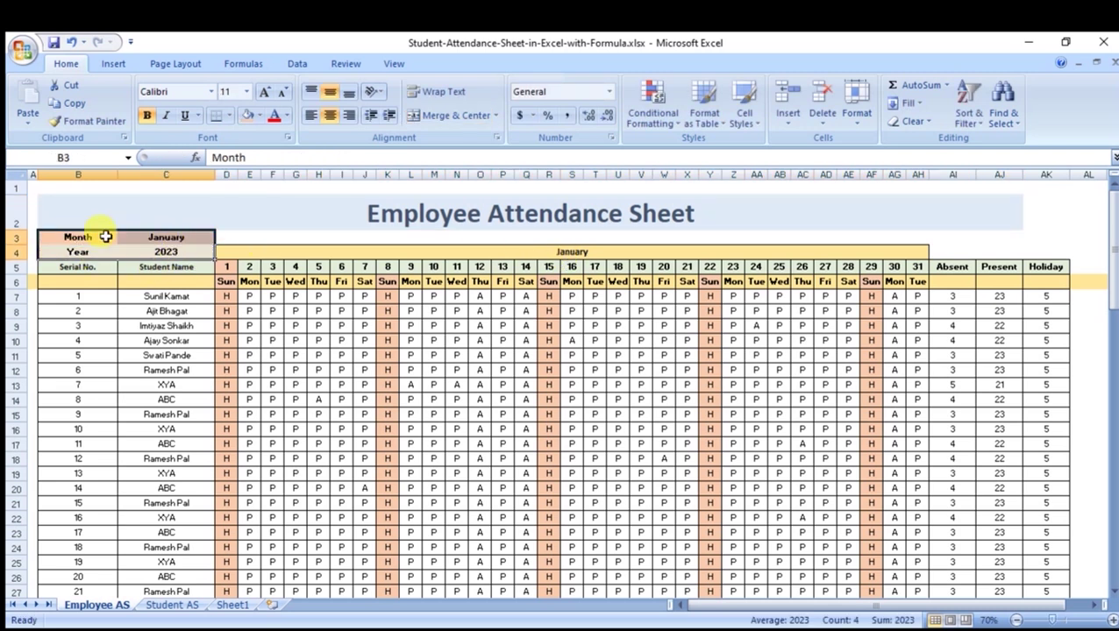
left_click(160, 237)
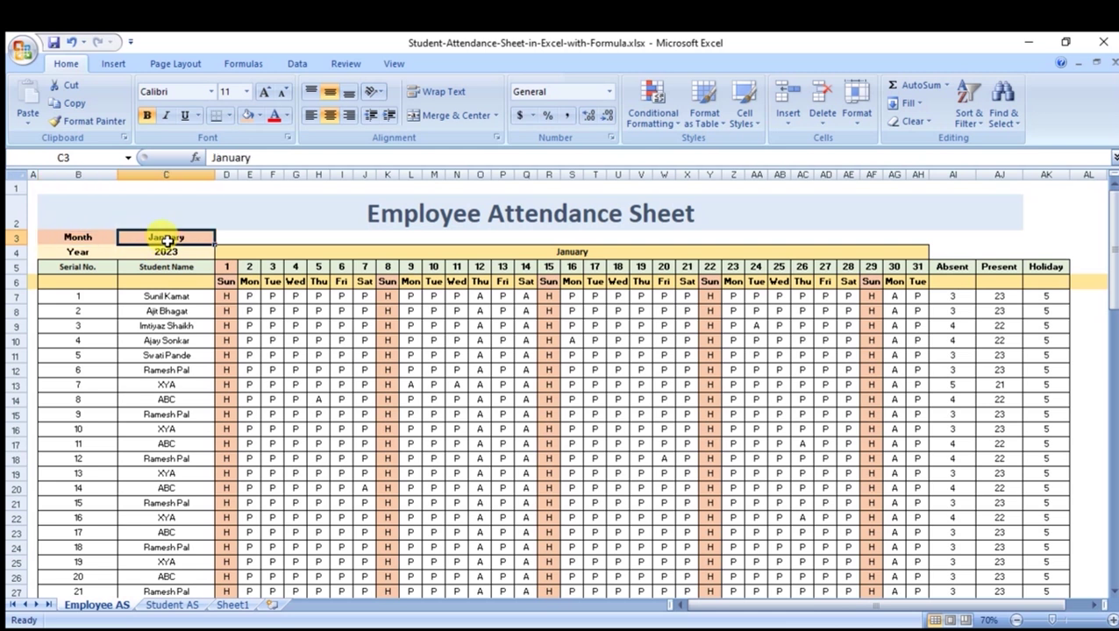
left_click(142, 251)
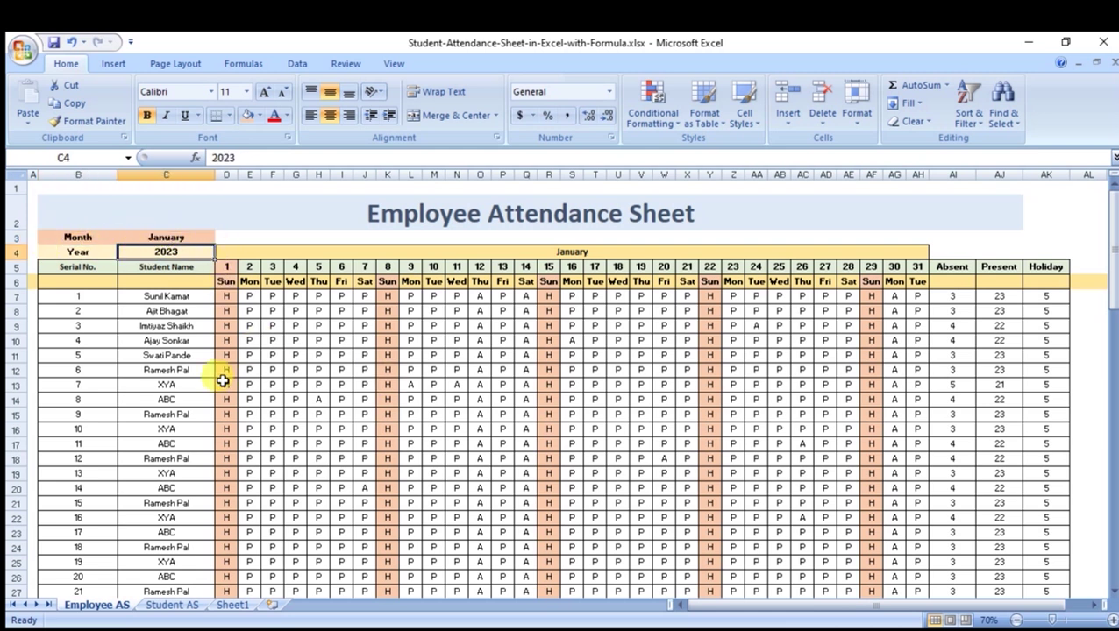
left_click(664, 250)
left_click(272, 355)
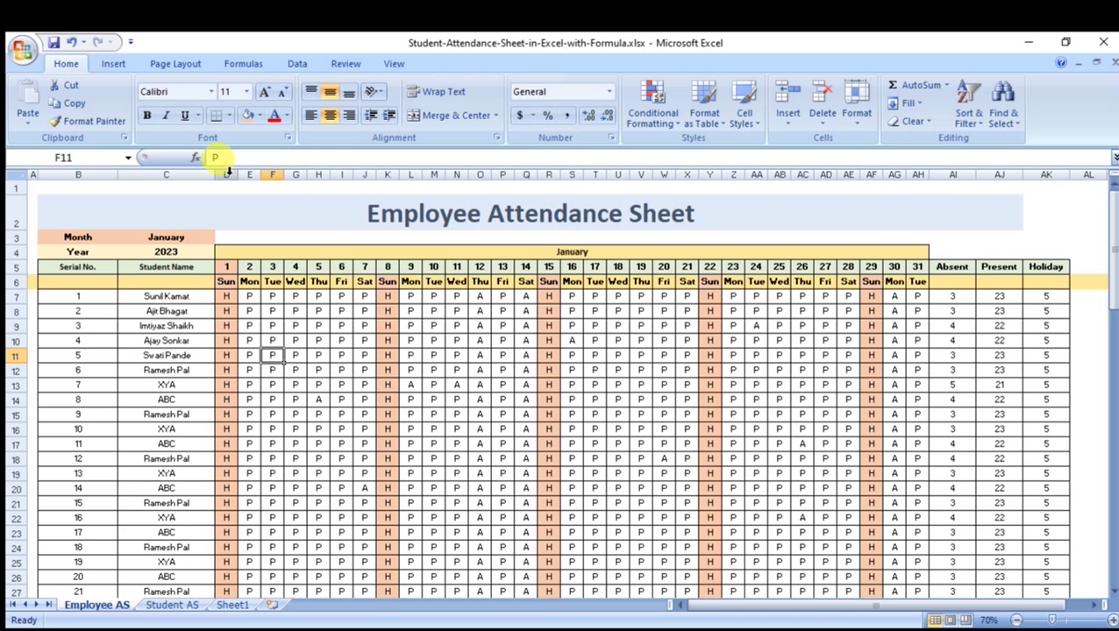
Insert a blank column at D, right after Student Name, and select D4:D17 in it.
left_click(294, 355)
left_click(182, 297)
left_click(179, 175)
left_click(225, 174)
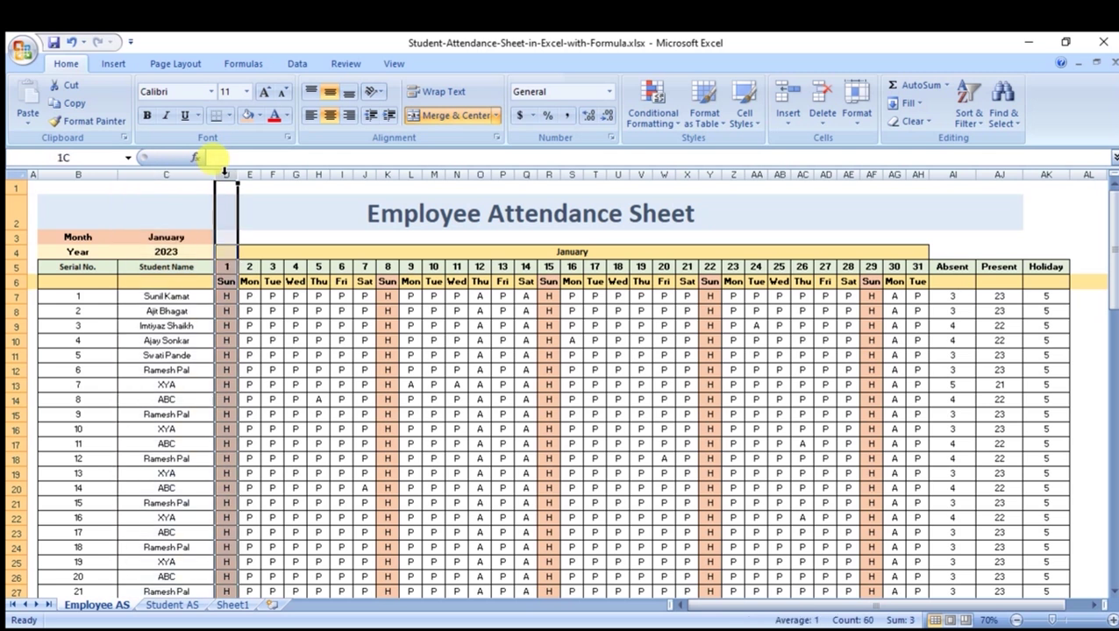
left_click(247, 314)
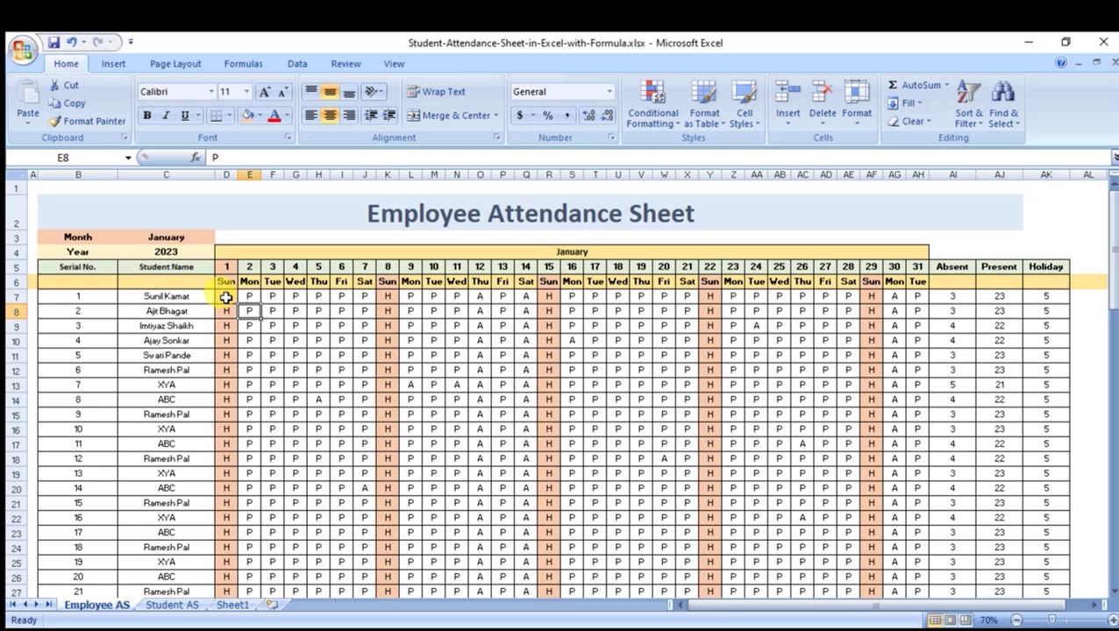
left_click(225, 173)
right_click(225, 173)
left_click(282, 261)
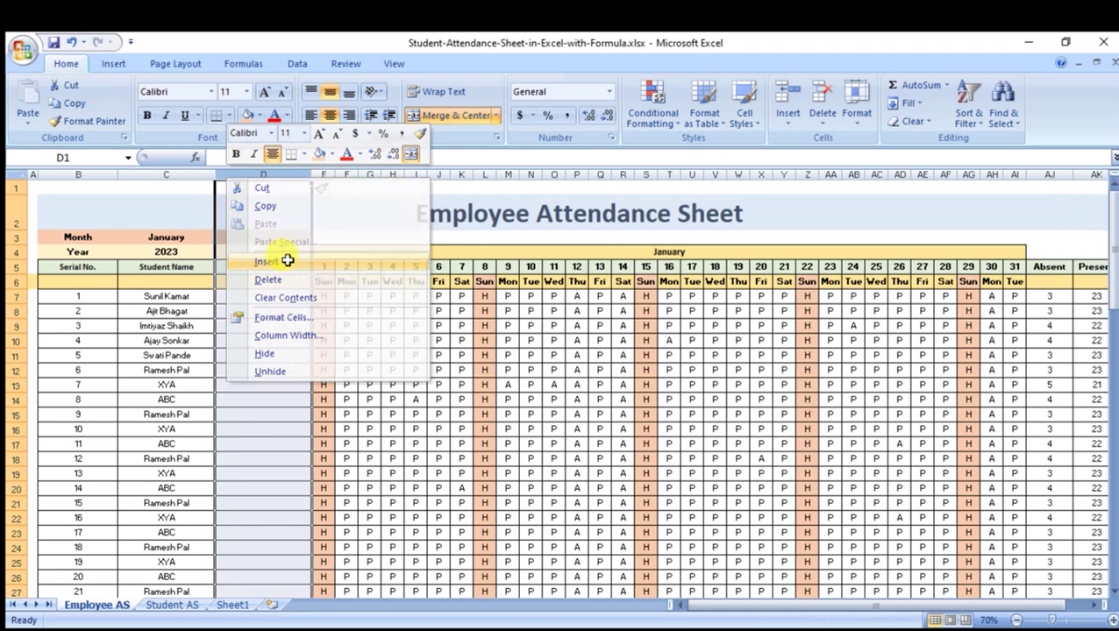
left_click(275, 305)
left_click_drag(262, 252, 259, 323)
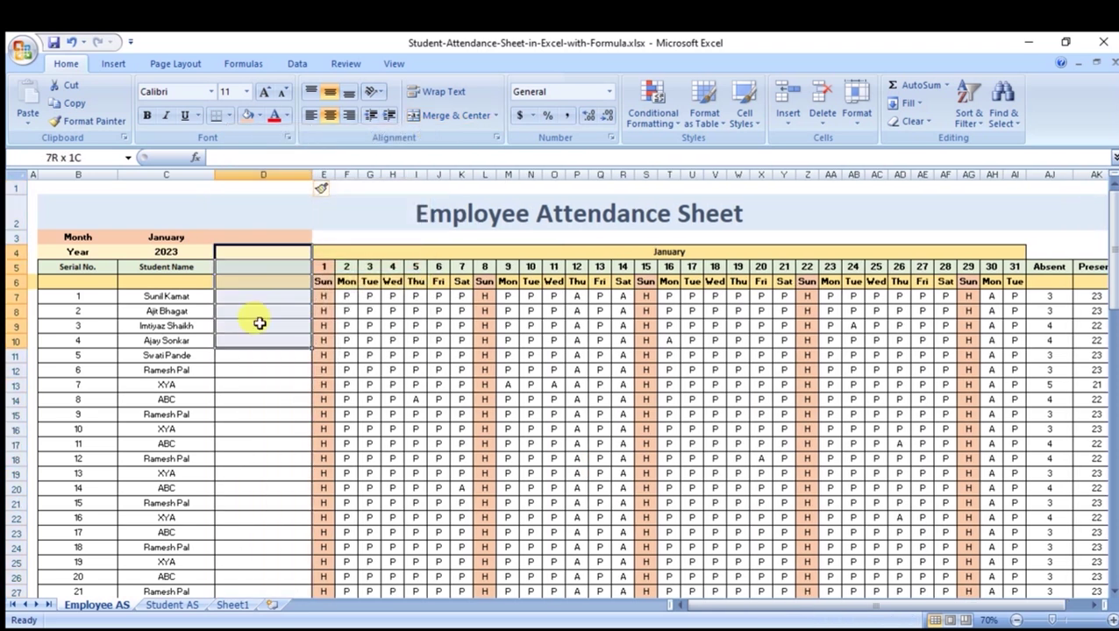
left_click_drag(259, 324, 260, 458)
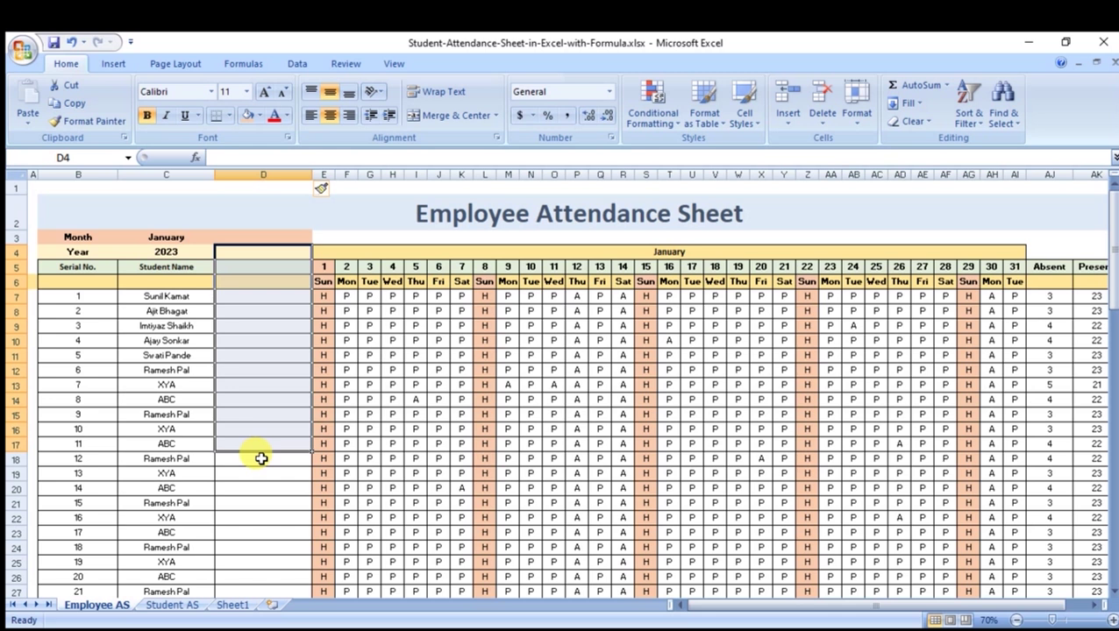
Enter the header Designation in D5 and Genral Manager for the first employee.
left_click(268, 266)
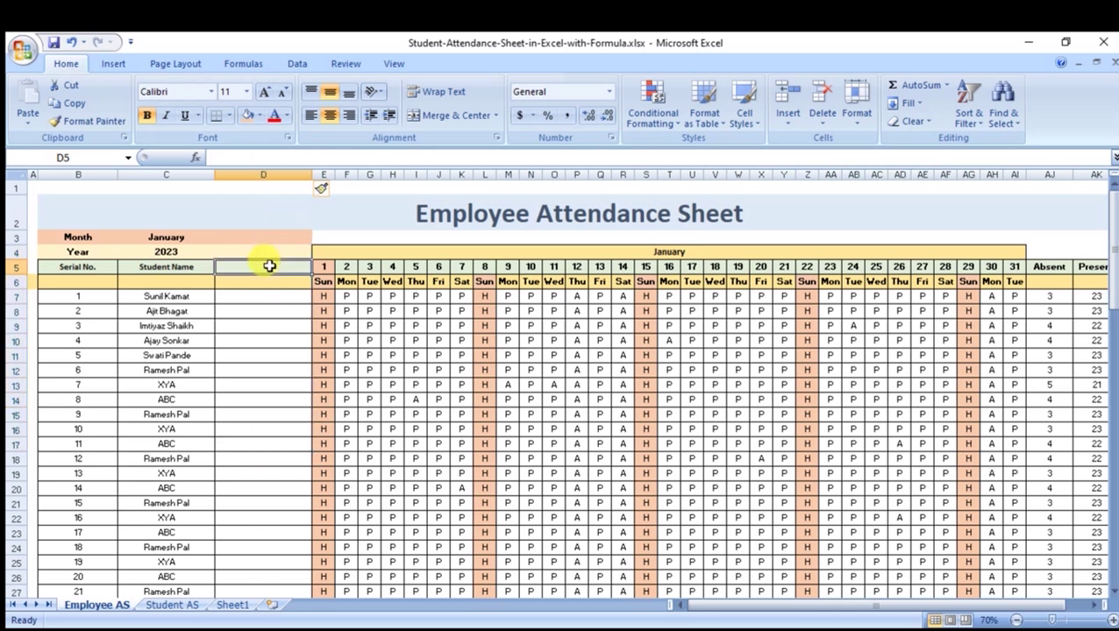
type("Designation")
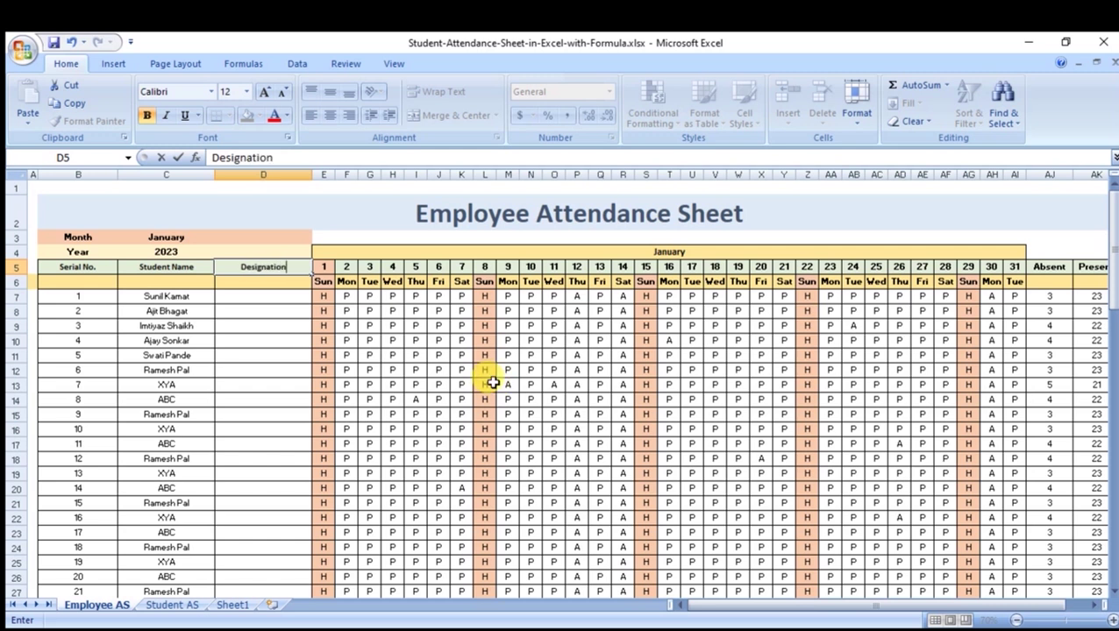
key("Return")
key("Return")
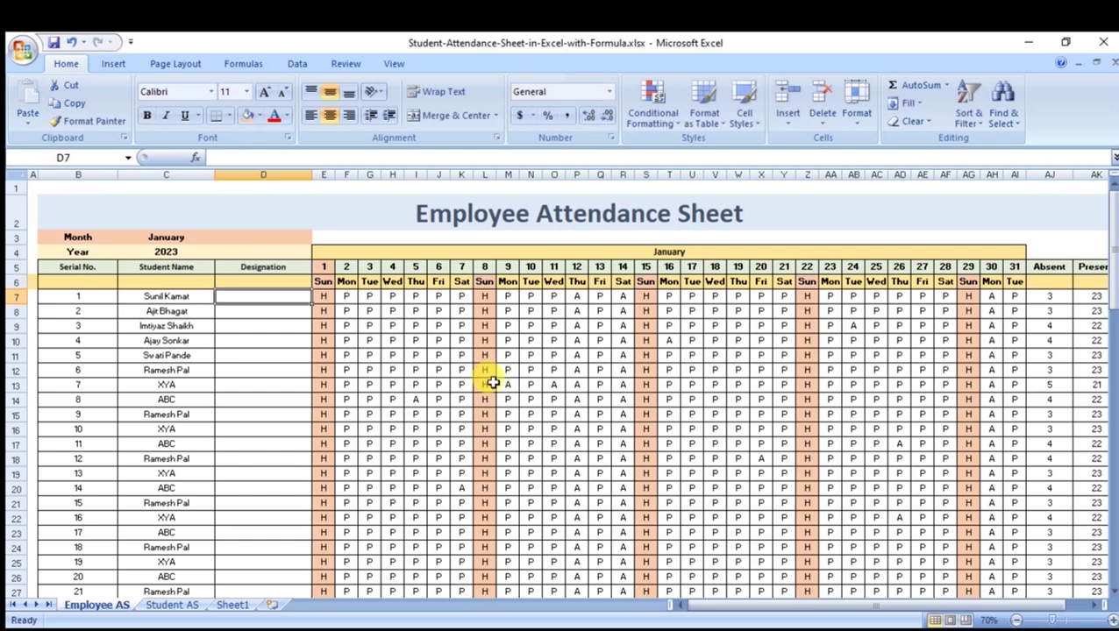
type("Genral")
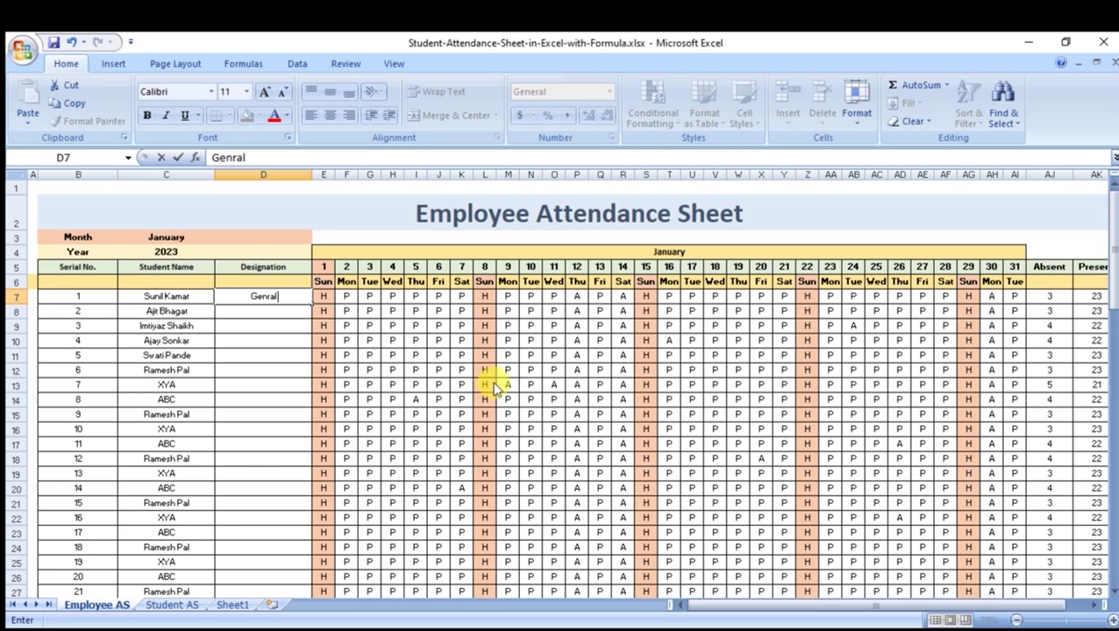
type(" Manager")
key("Return")
Enter Assitant Manager as the second employee's designation.
type("Asi")
key("BackSpace")
type("sitance")
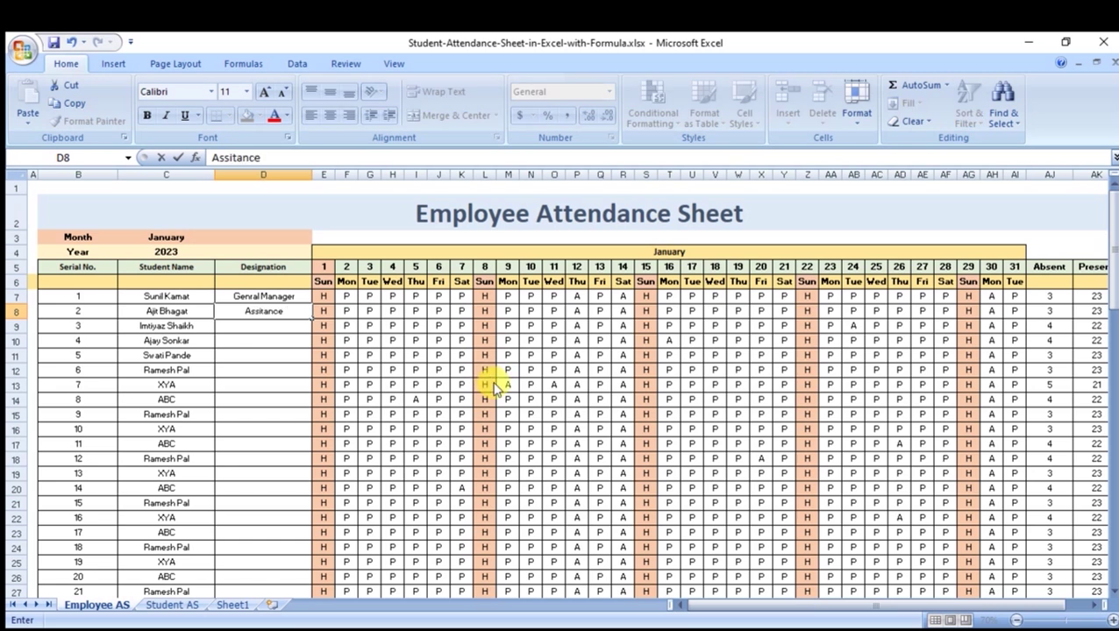
key("BackSpace")
key("BackSpace")
type("t")
type("s")
key("BackSpace")
type("Manager")
key("Return")
Enter Super Visor in the next cell, then clear that entry again.
type("Super Visor")
key("Return")
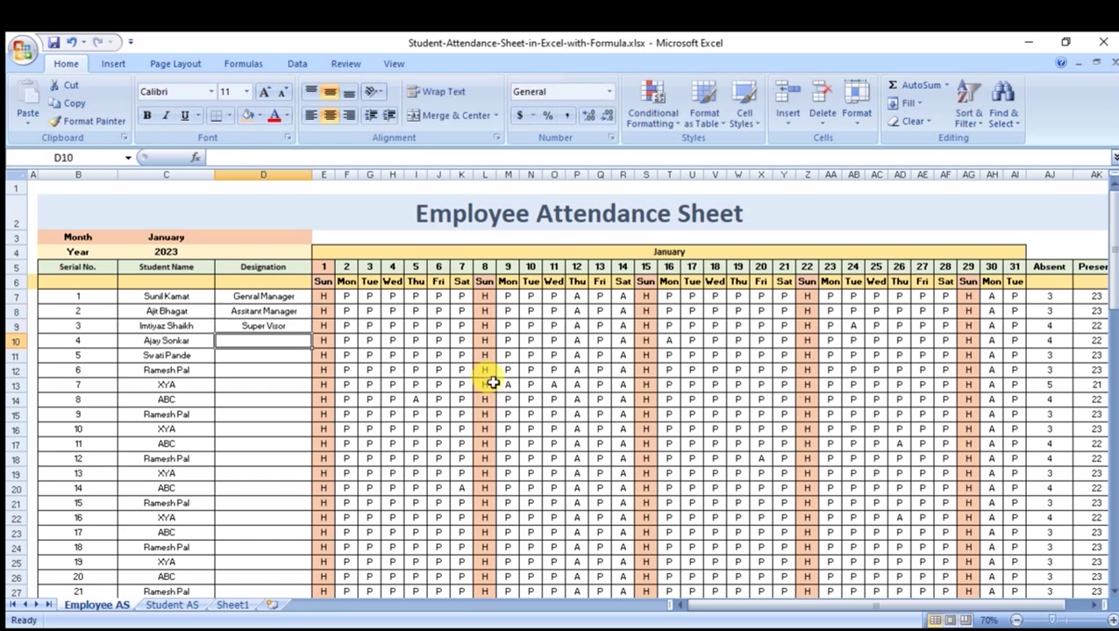
key("shift+Down")
key("shift+Down")
key("shift+Down")
key("shift+Down")
key("shift+Down")
key("shift+Down")
key("shift+Down")
key("shift+Down")
key("shift+Down")
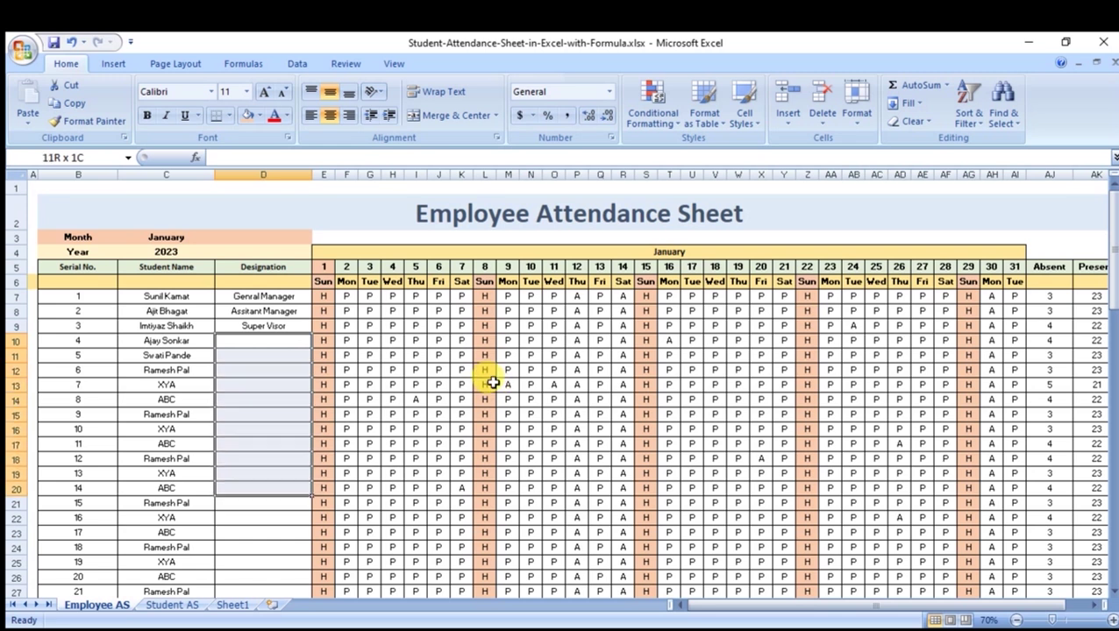
key("shift+Down")
key("shift+Down")
key("Up")
key("Up")
key("Down")
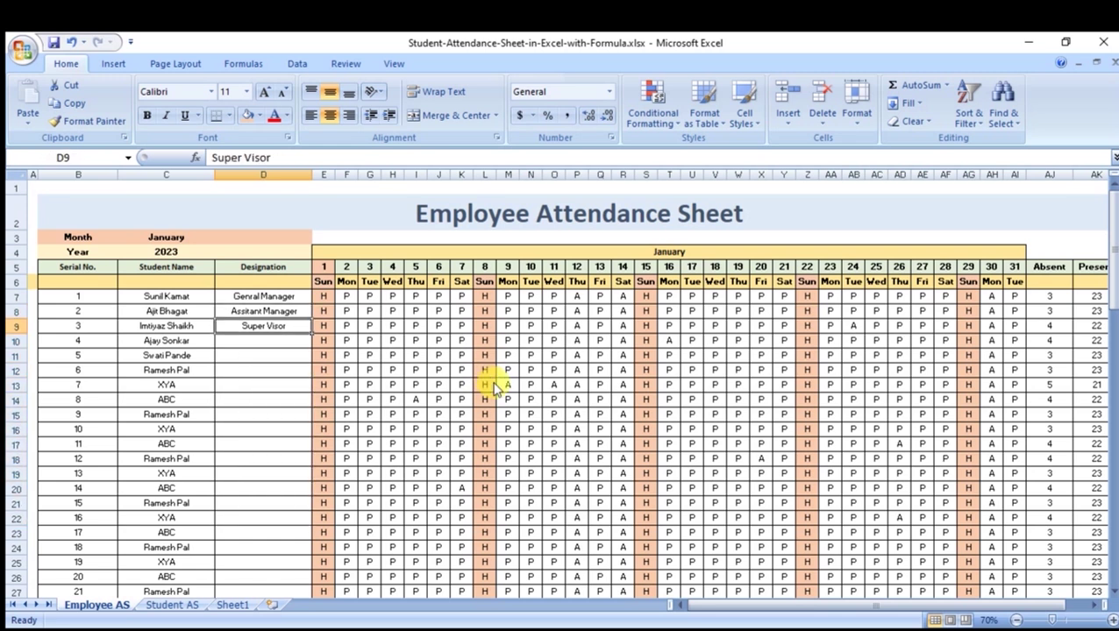
key("Delete")
key("Up")
key("Down")
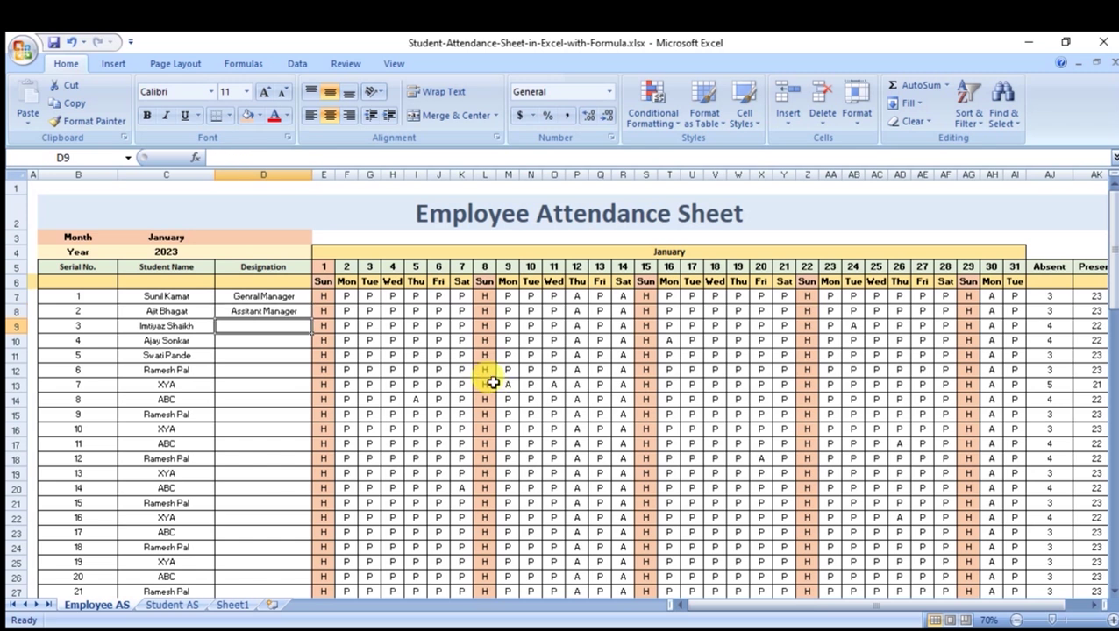
left_click(1017, 620)
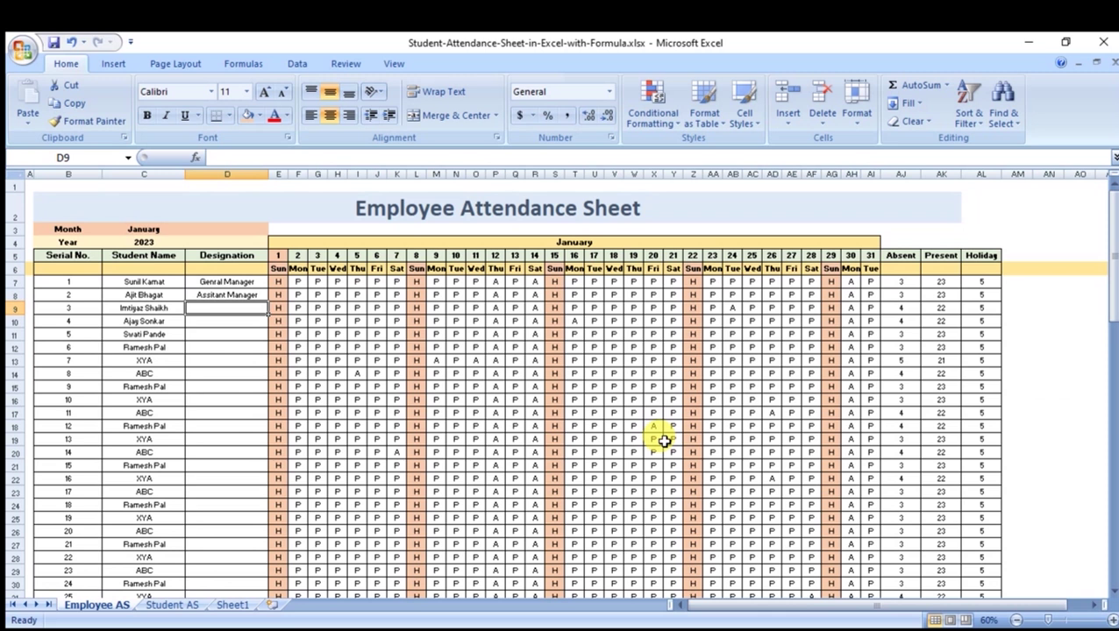
scroll(664, 441, "down", 9)
left_click_drag(237, 330, 270, 420)
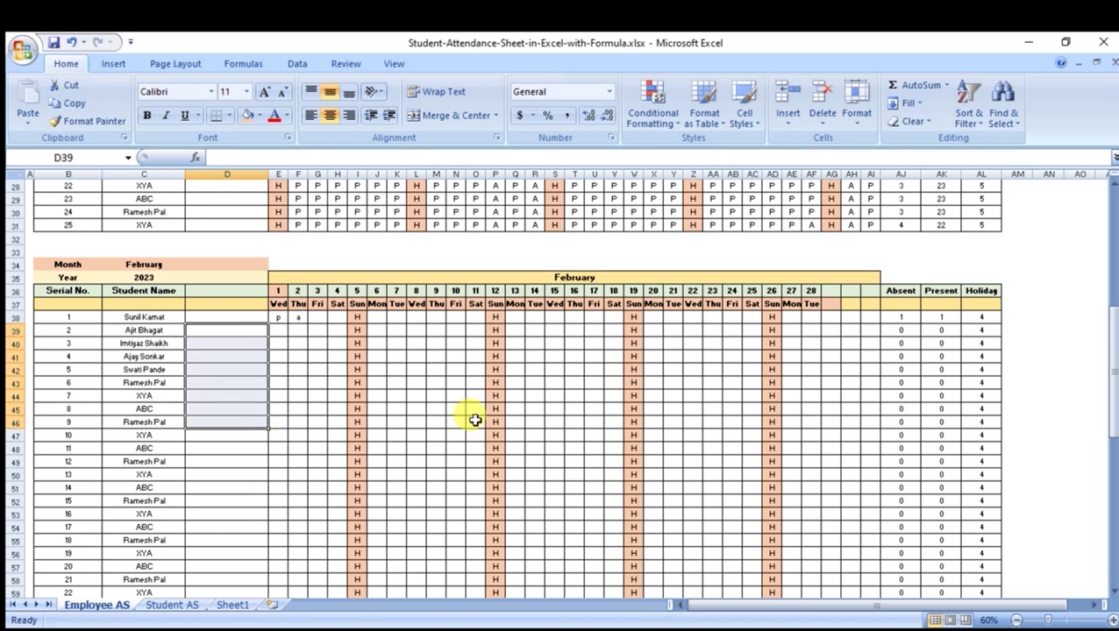
left_click(574, 422)
scroll(712, 457, "up", 4)
scroll(692, 464, "down", 9)
scroll(674, 475, "down", 5)
scroll(664, 468, "down", 10)
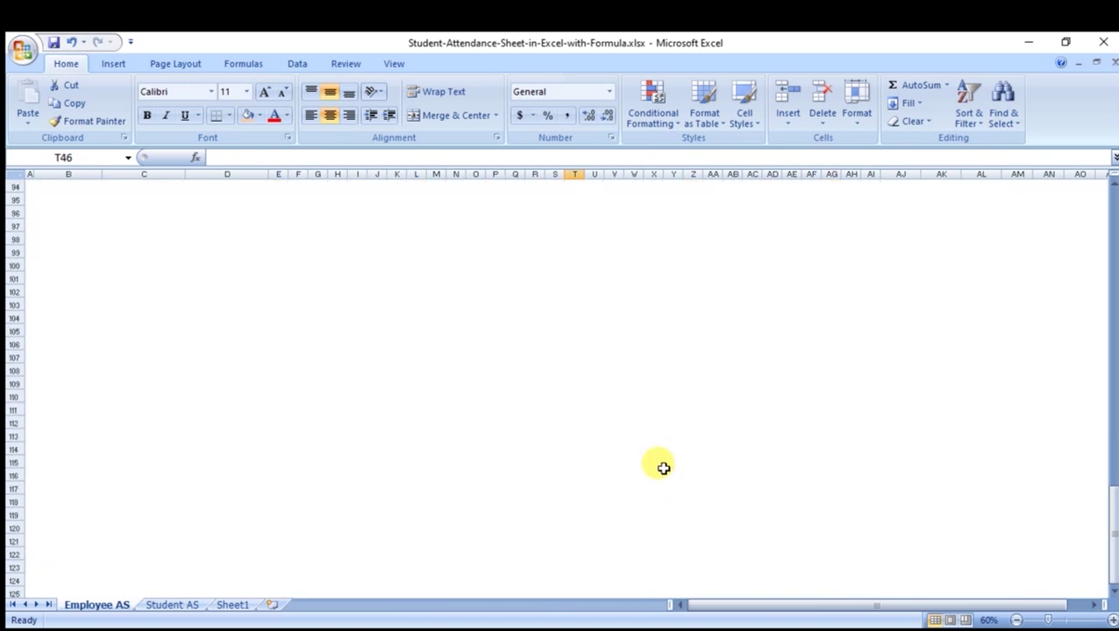
scroll(664, 468, "up", 5)
scroll(657, 465, "up", 5)
scroll(652, 460, "up", 12)
scroll(647, 452, "up", 7)
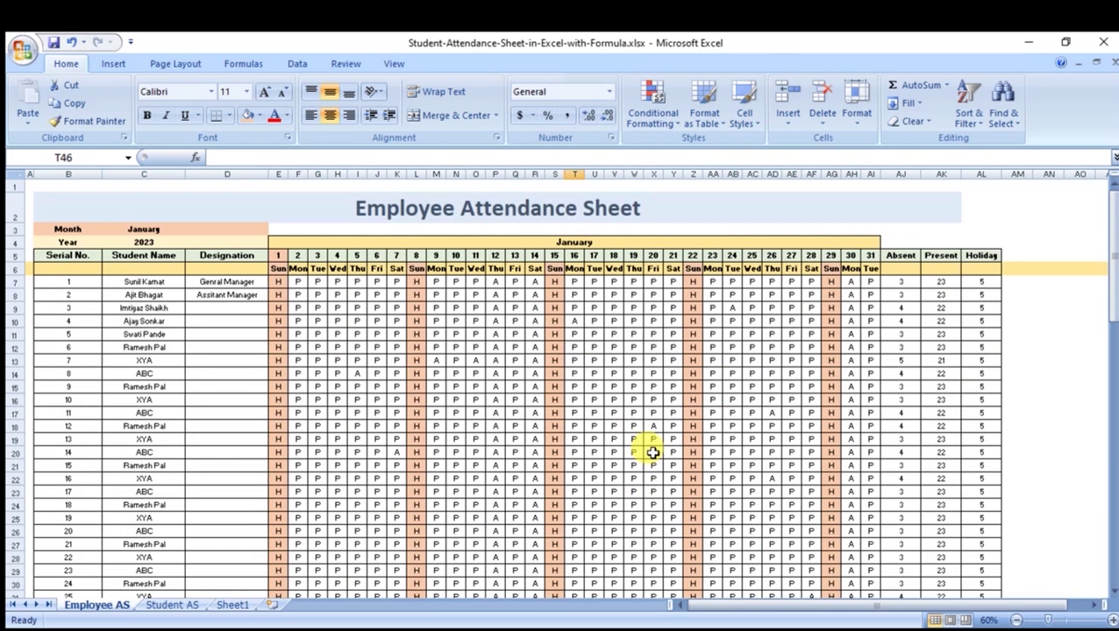